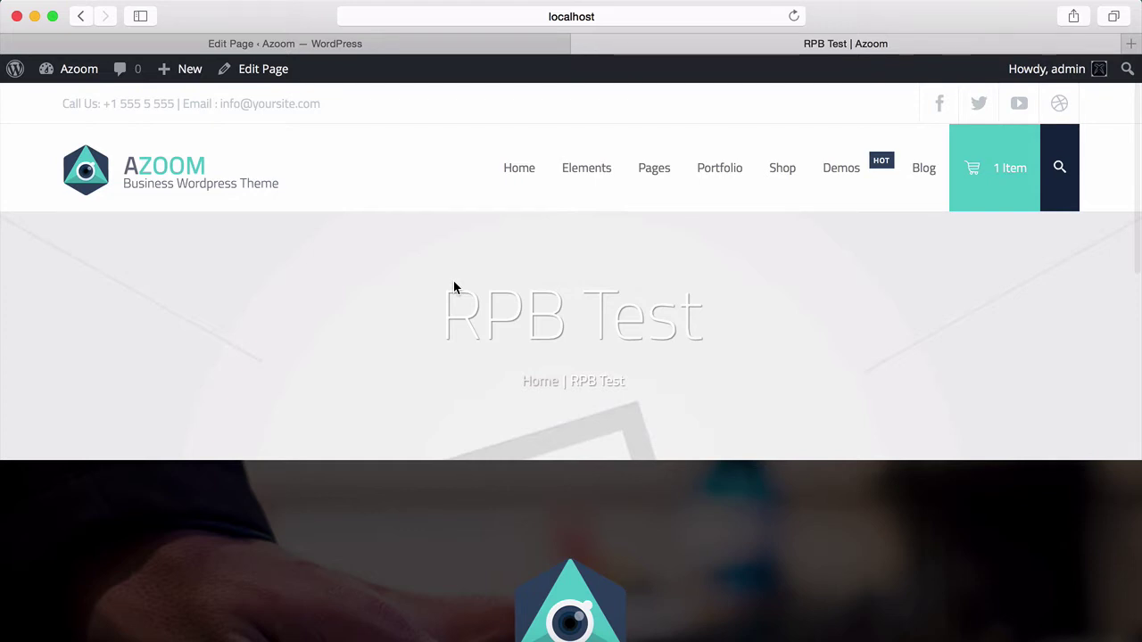
# - Examine the title and breadcrumbs area at the head of the RPB Test page
pyautogui.scroll(-10, 441, 281)
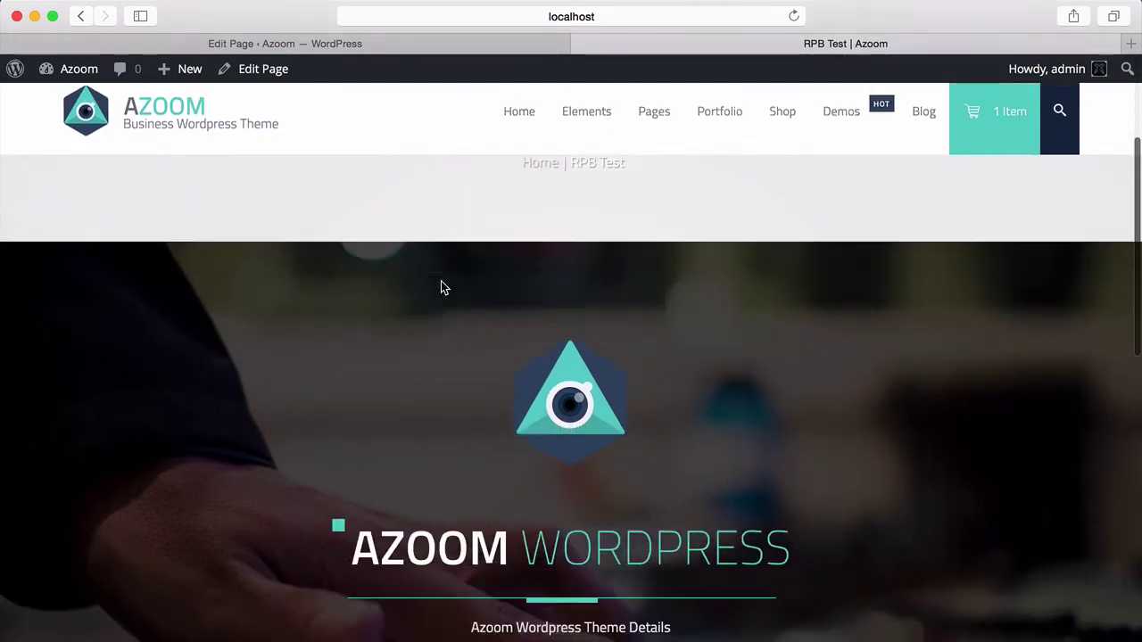
pyautogui.scroll(-4, 441, 282)
pyautogui.scroll(14, 441, 282)
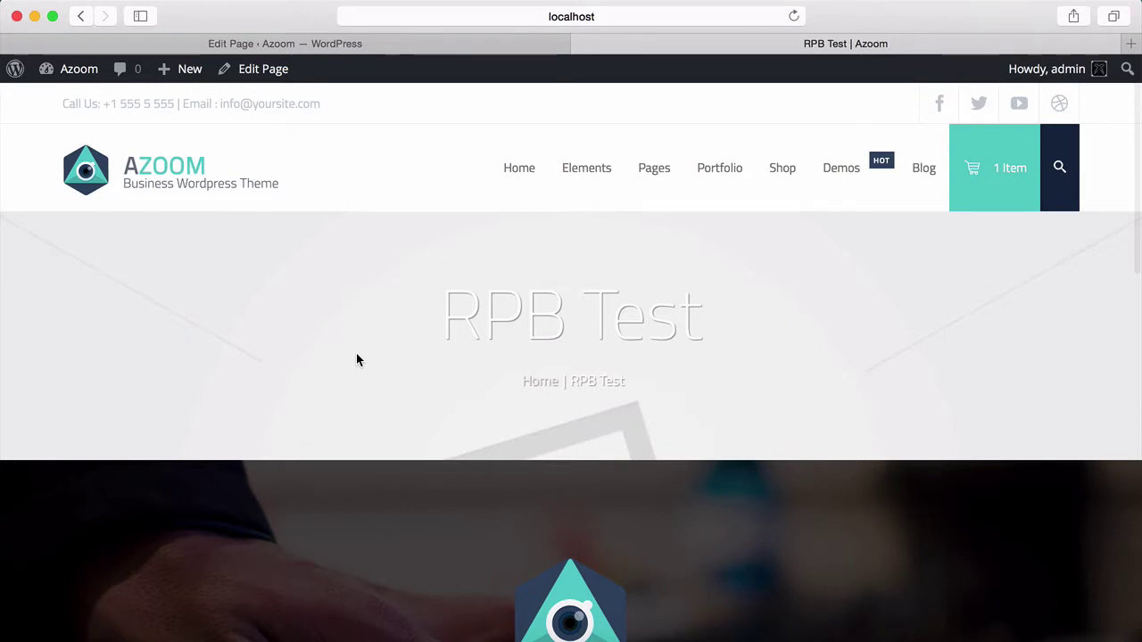
pyautogui.scroll(-3, 447, 325)
pyautogui.scroll(3, 447, 326)
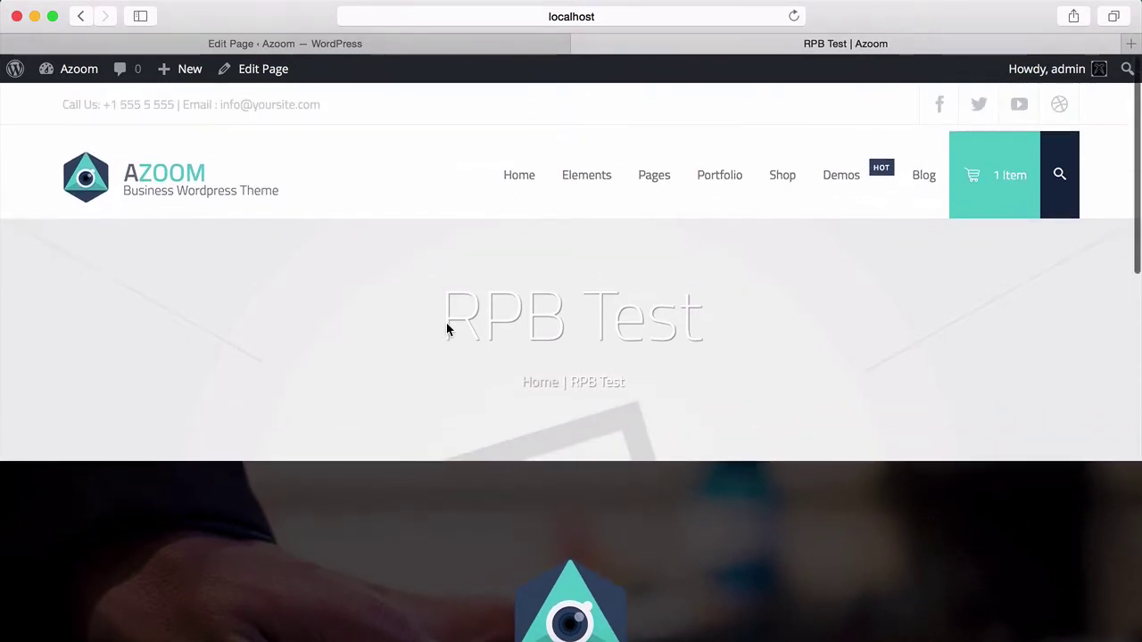
pyautogui.scroll(-5, 320, 337)
pyautogui.scroll(5, 321, 336)
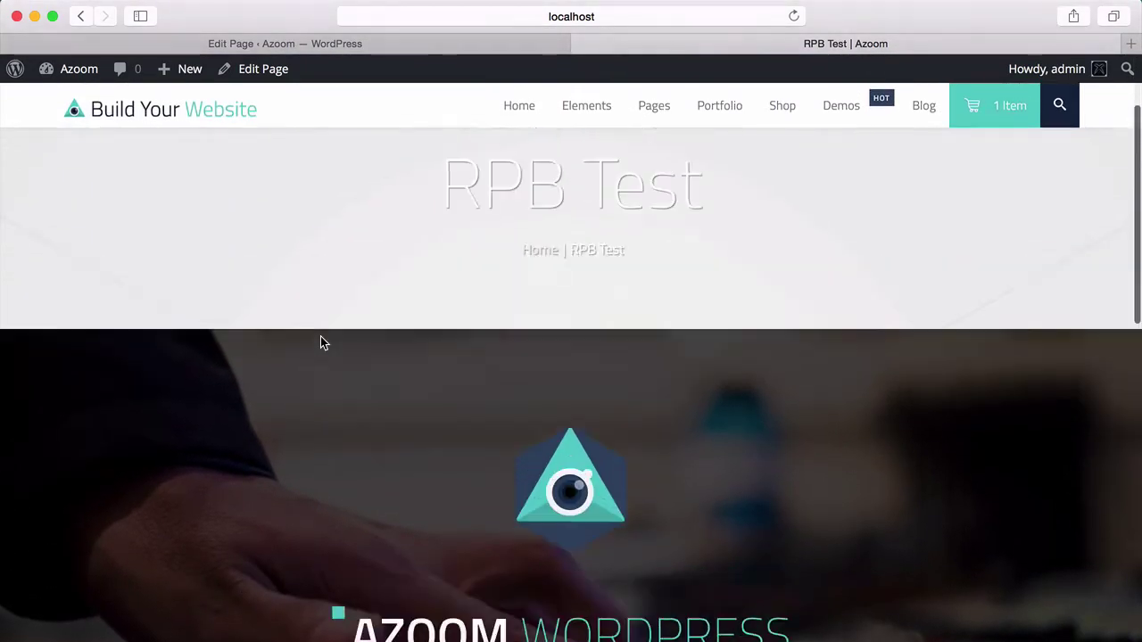
pyautogui.moveTo(309, 303); pyautogui.dragTo(726, 298)
pyautogui.click(95, 367)
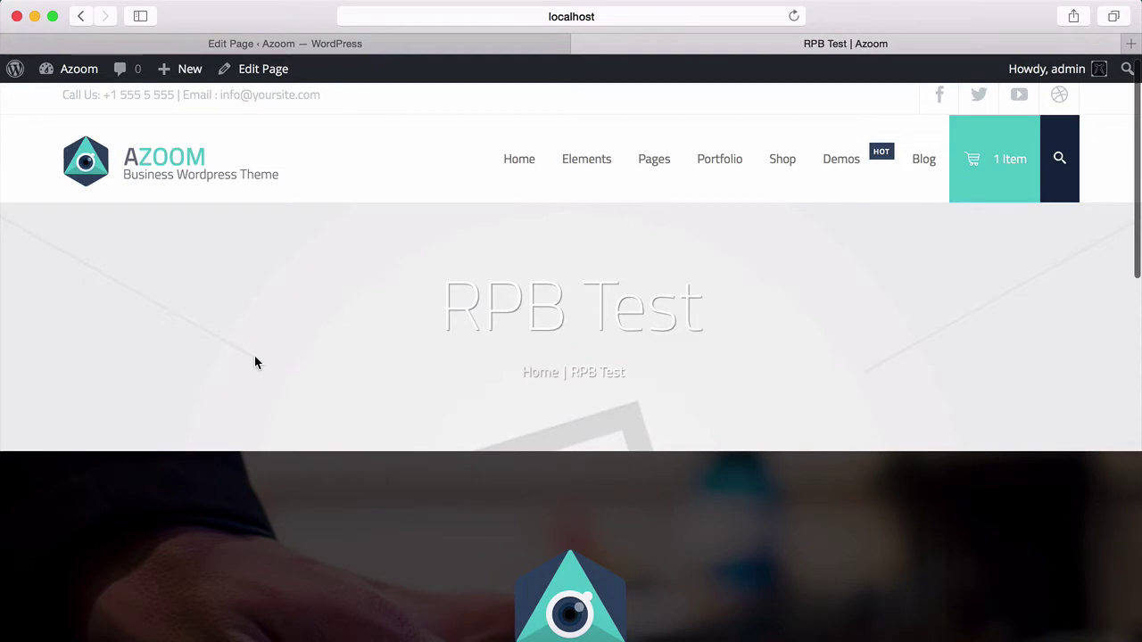
# - Set Disable Breadcrumbs / Title Area to Disable Area in the RPB Test page's advanced details and update the page
pyautogui.click(430, 44)
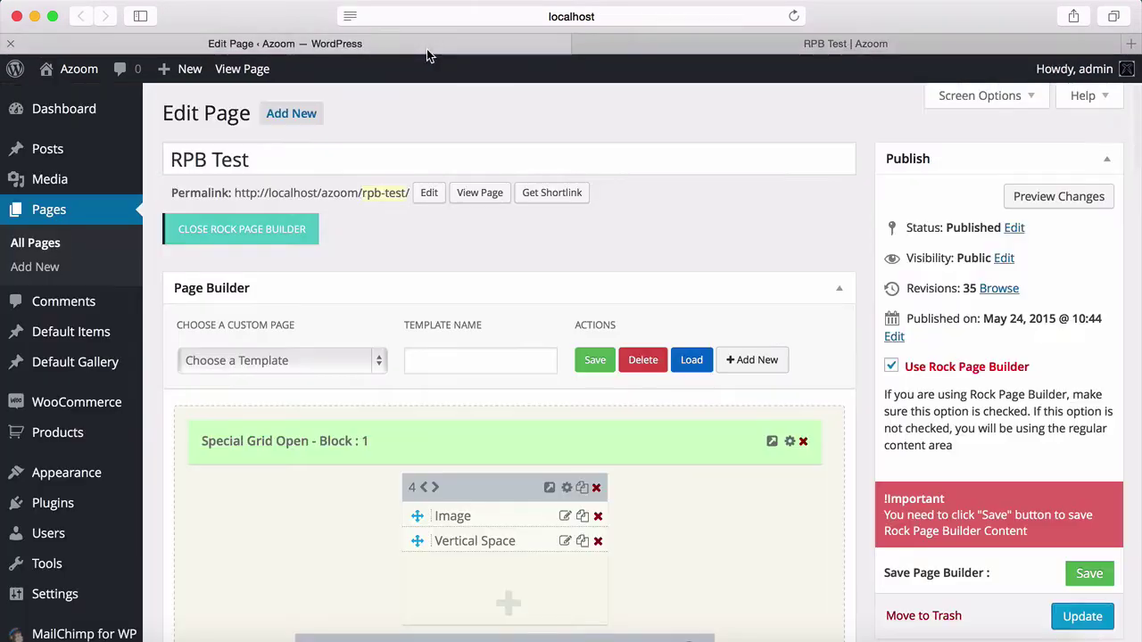
pyautogui.scroll(-5, 698, 219)
pyautogui.scroll(-10, 698, 221)
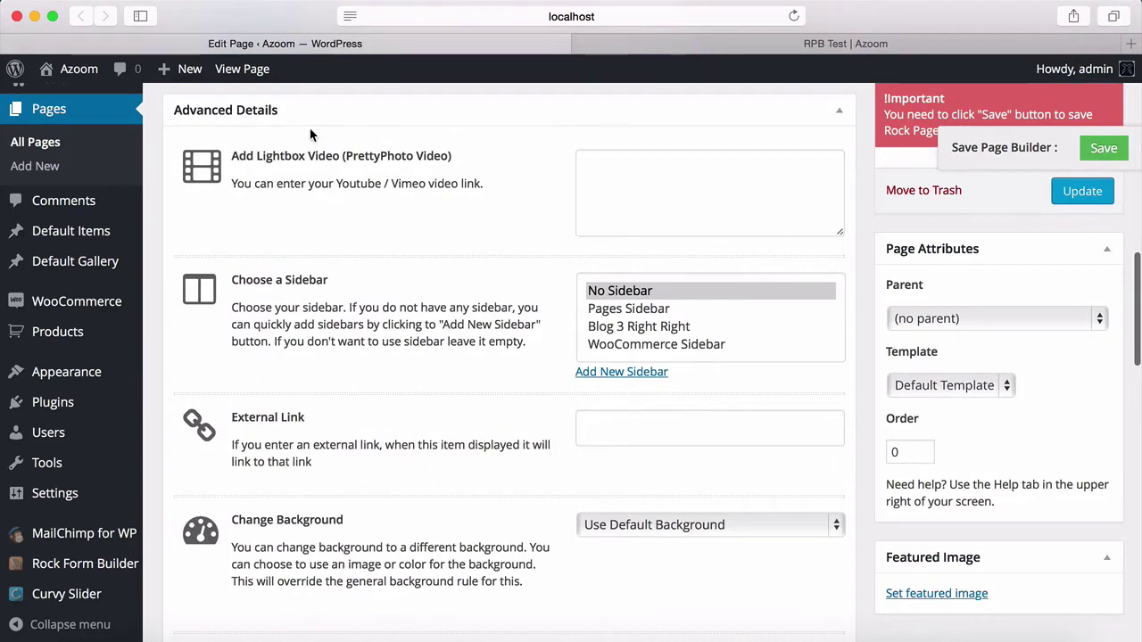
pyautogui.scroll(-5, 486, 258)
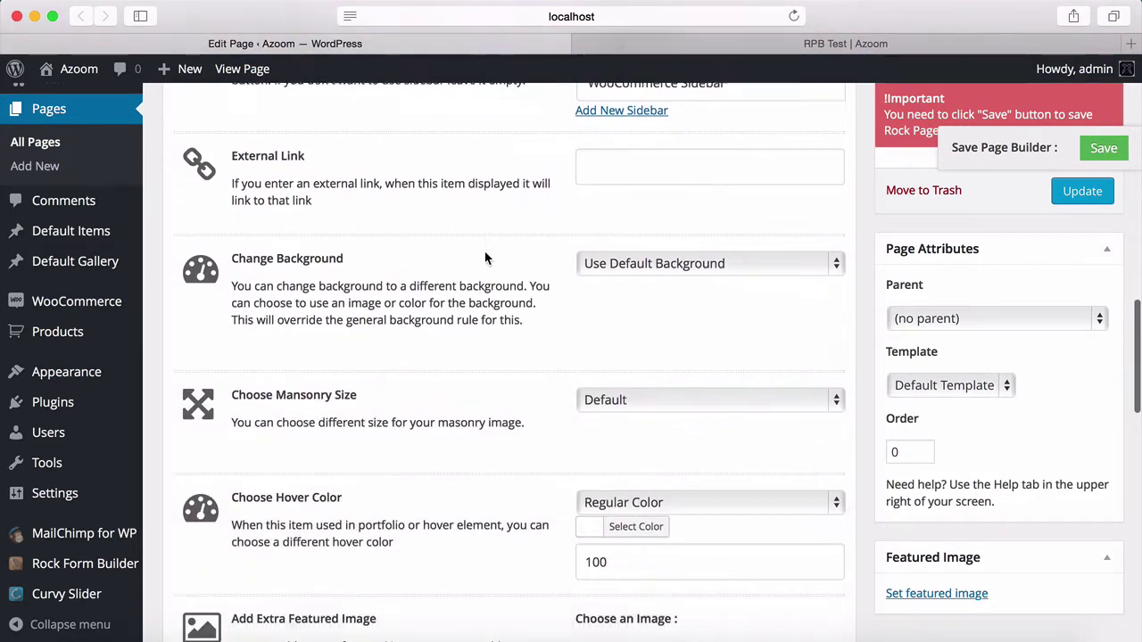
pyautogui.scroll(-3, 485, 258)
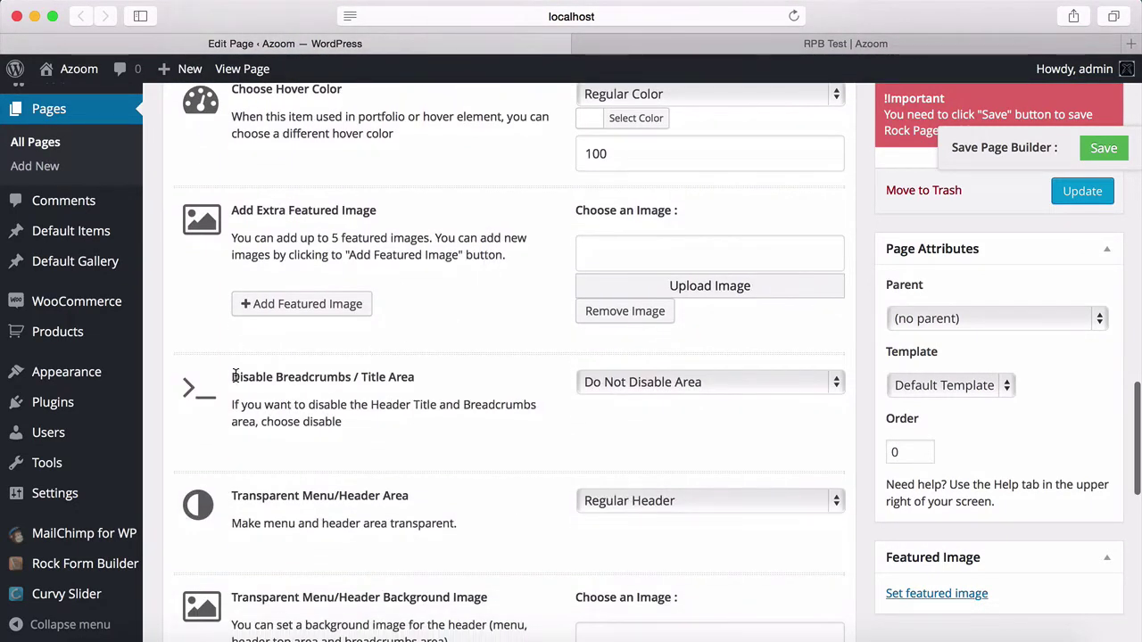
pyautogui.moveTo(231, 377); pyautogui.dragTo(420, 376)
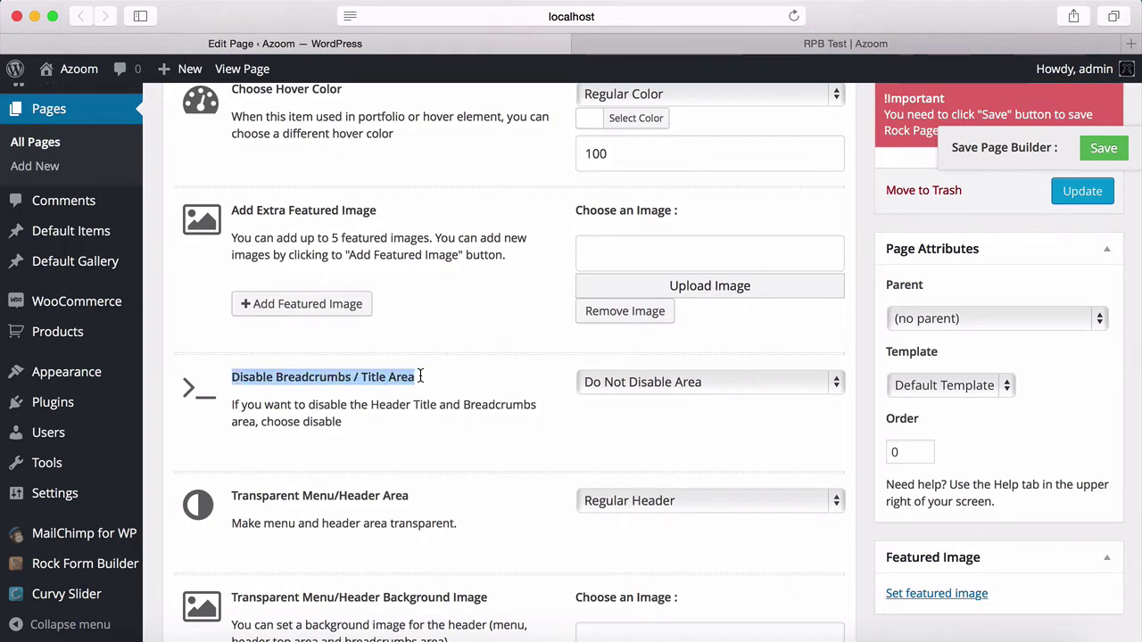
pyautogui.click(423, 380)
pyautogui.click(661, 387)
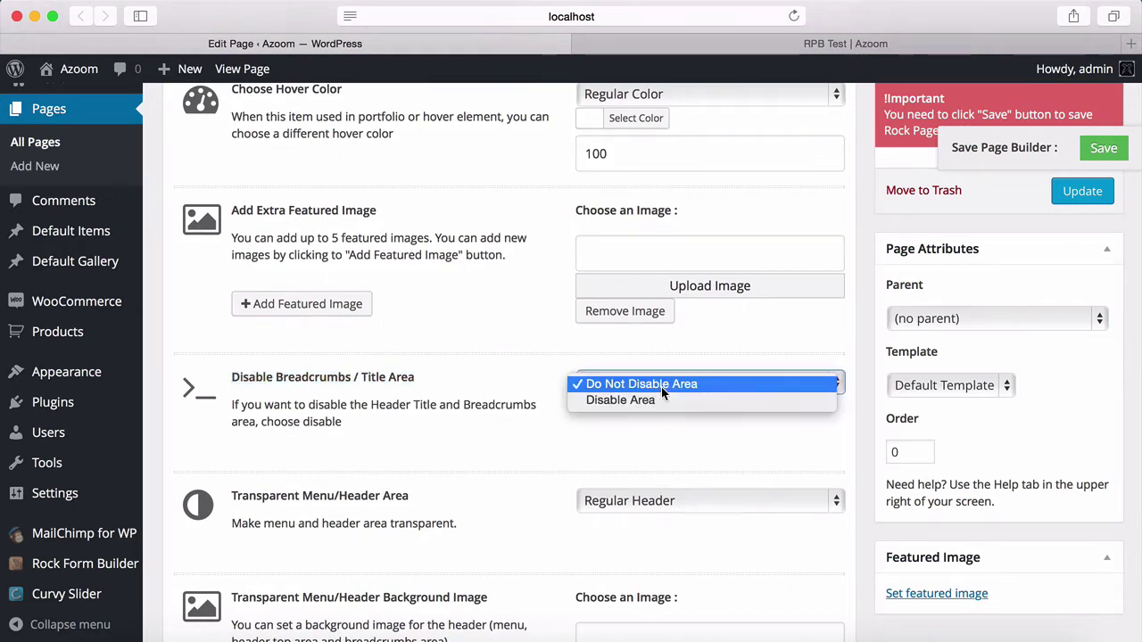
pyautogui.click(676, 401)
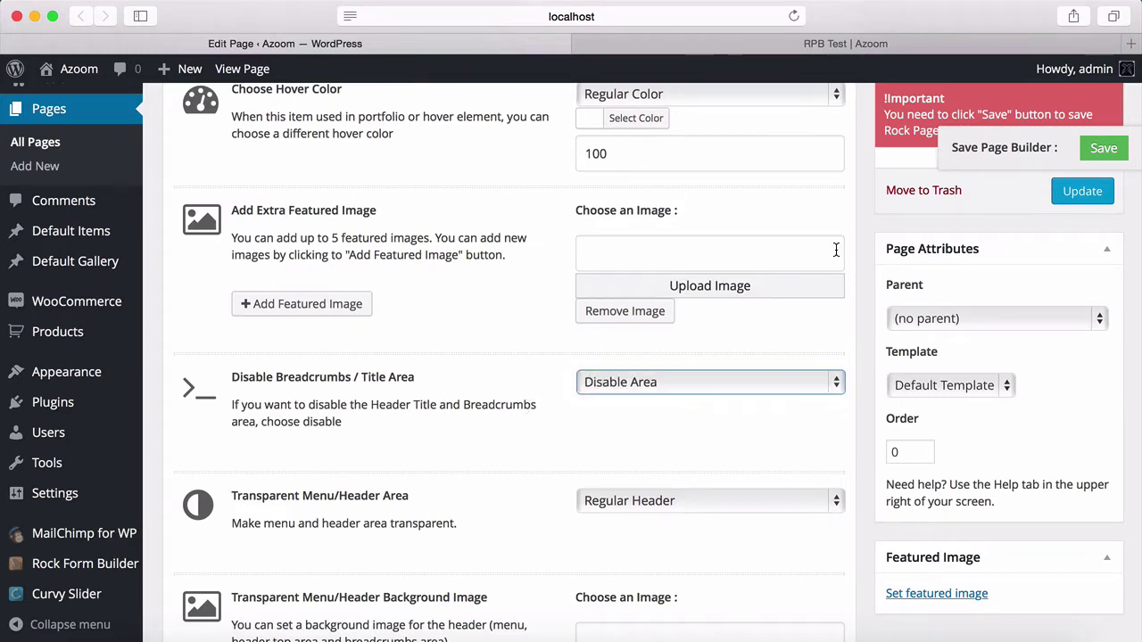
pyautogui.scroll(1, 836, 250)
pyautogui.click(1083, 238)
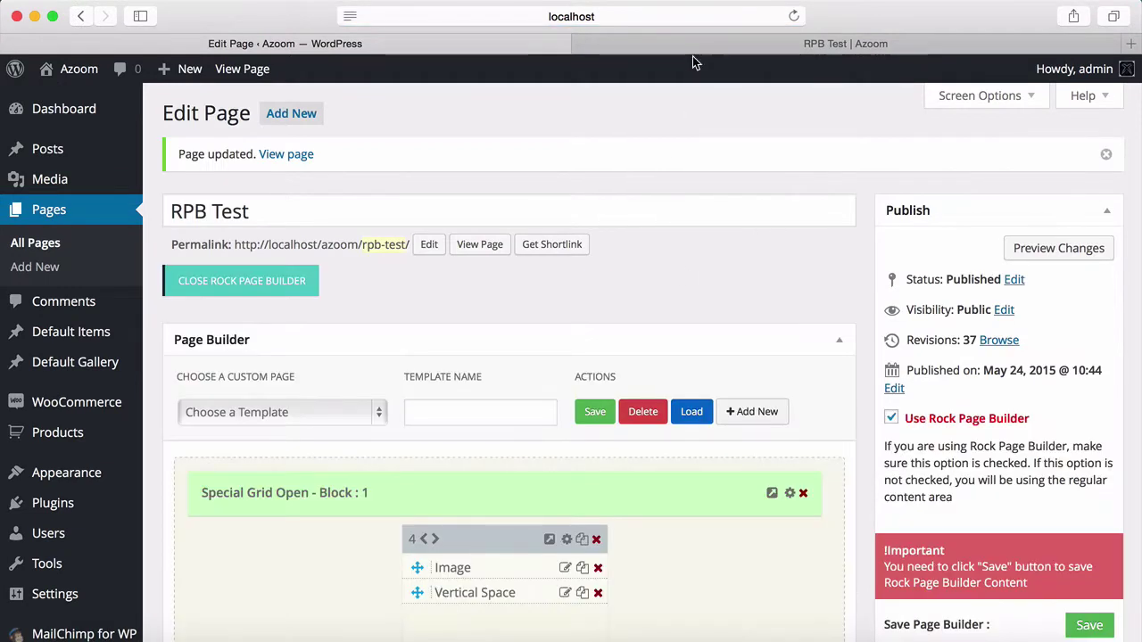
# - Reload the live RPB Test page and check the area between its header and content
pyautogui.click(692, 49)
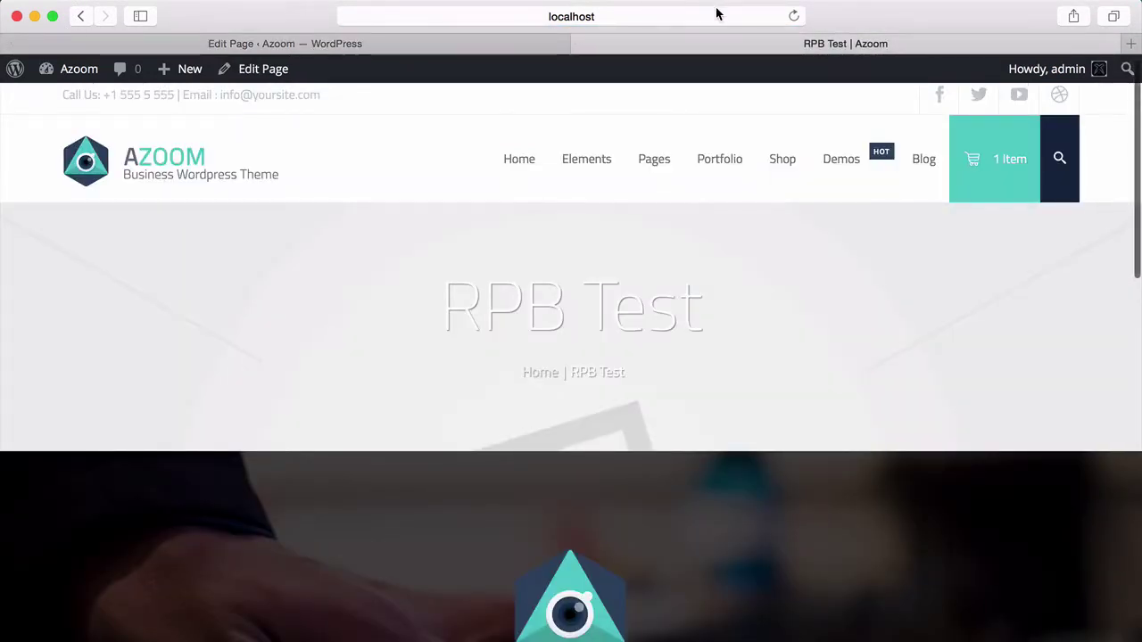
pyautogui.click(793, 15)
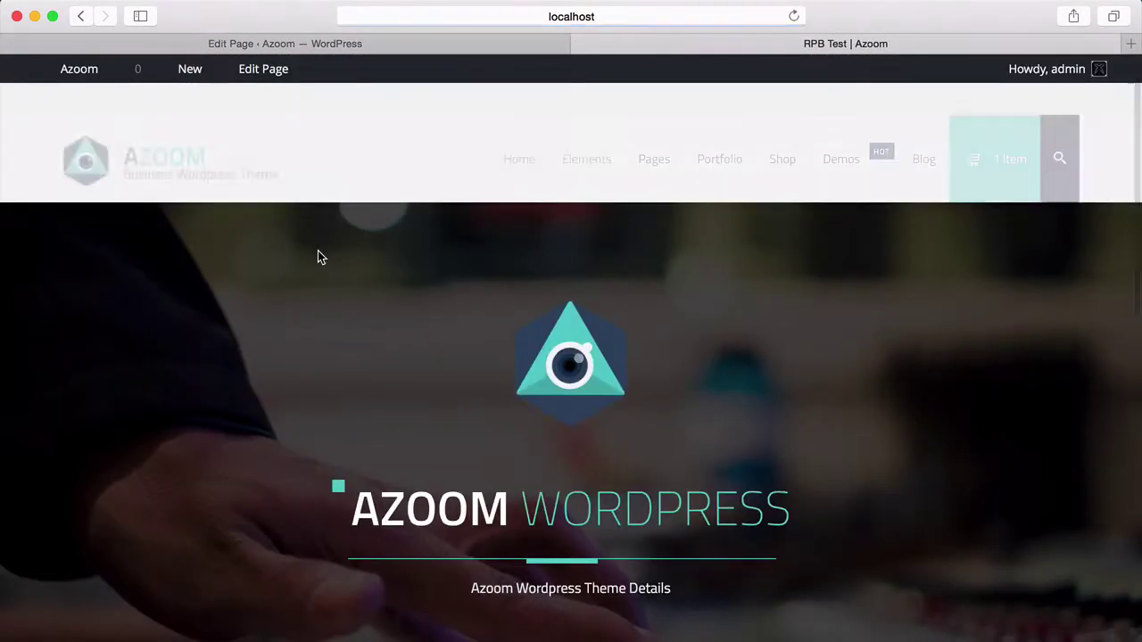
pyautogui.scroll(-5, 318, 252)
pyautogui.scroll(5, 319, 254)
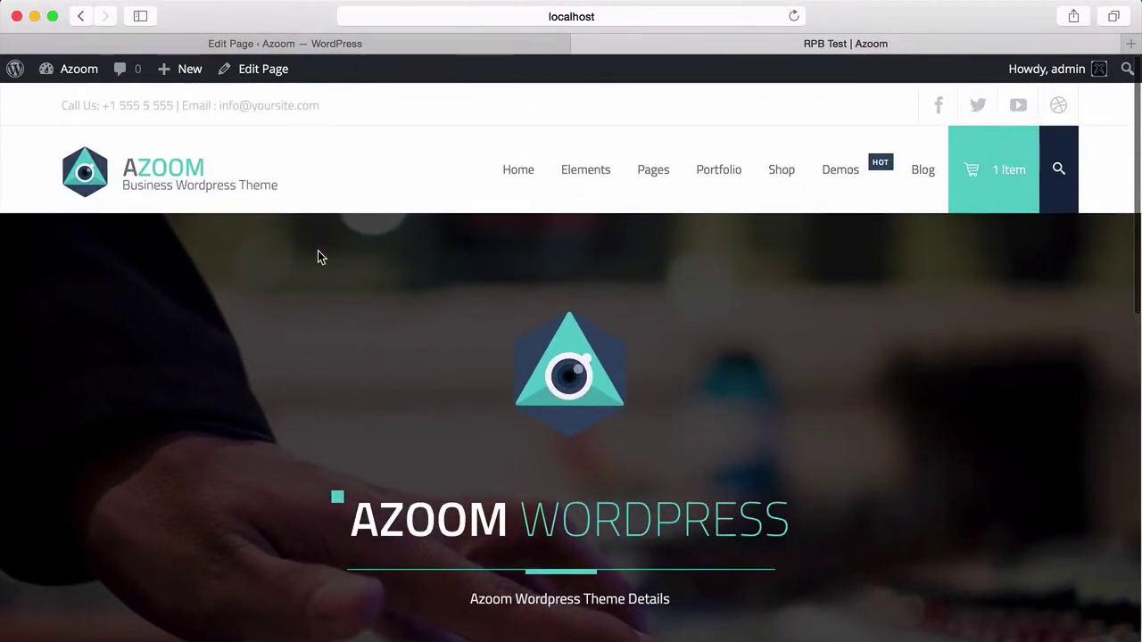
# - Add a new Default Items category named Test with the slug test
pyautogui.click(464, 44)
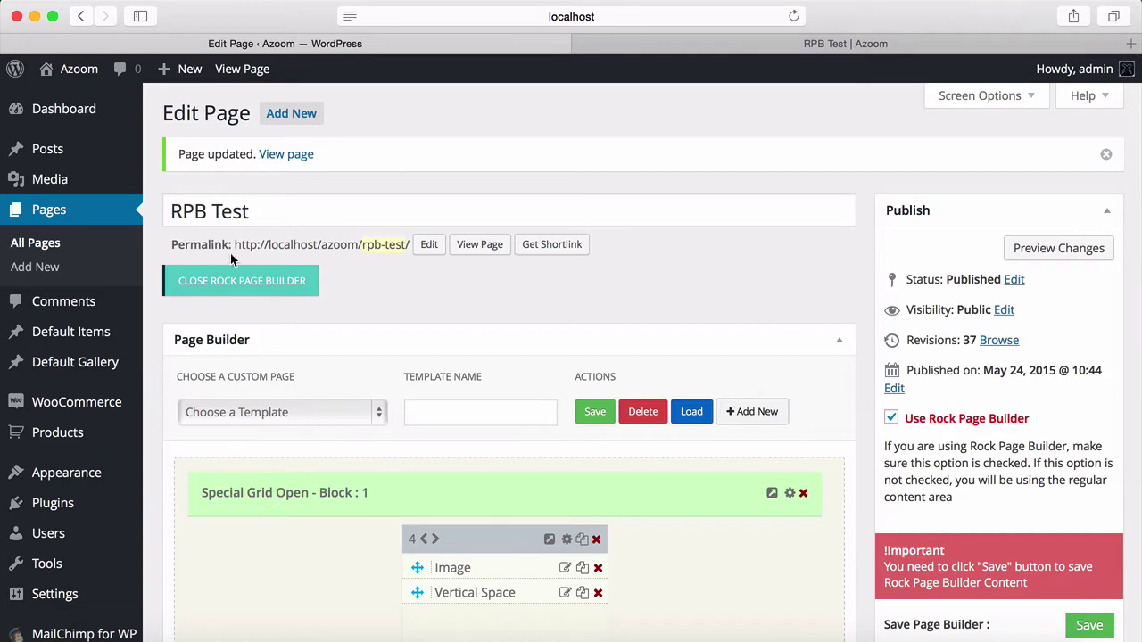
pyautogui.click(78, 332)
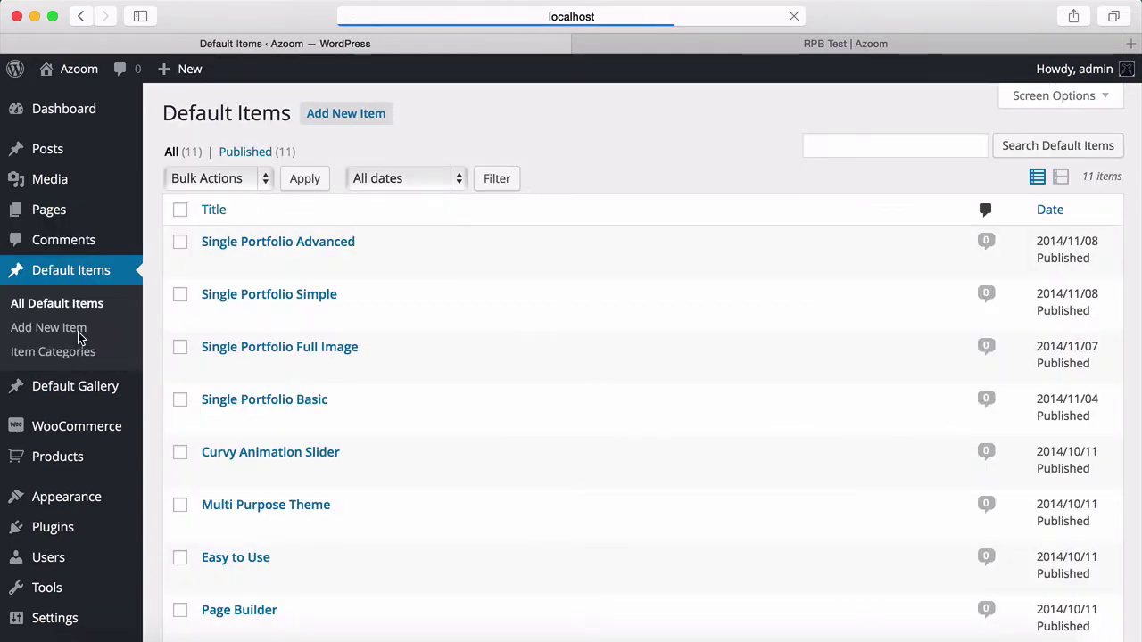
pyautogui.click(64, 352)
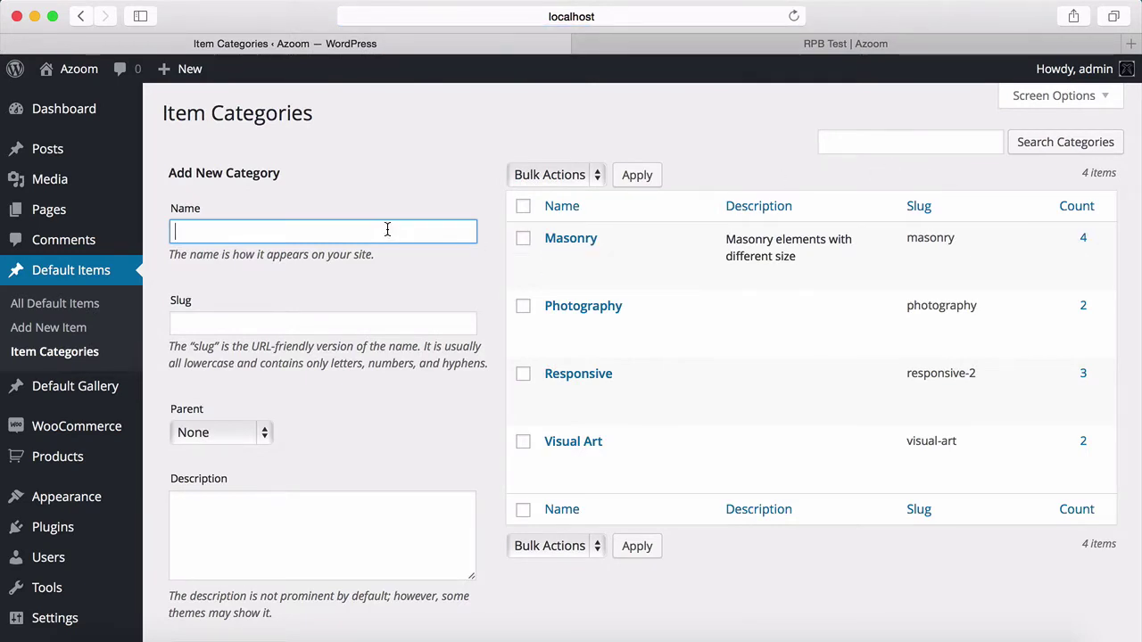
pyautogui.click(323, 323)
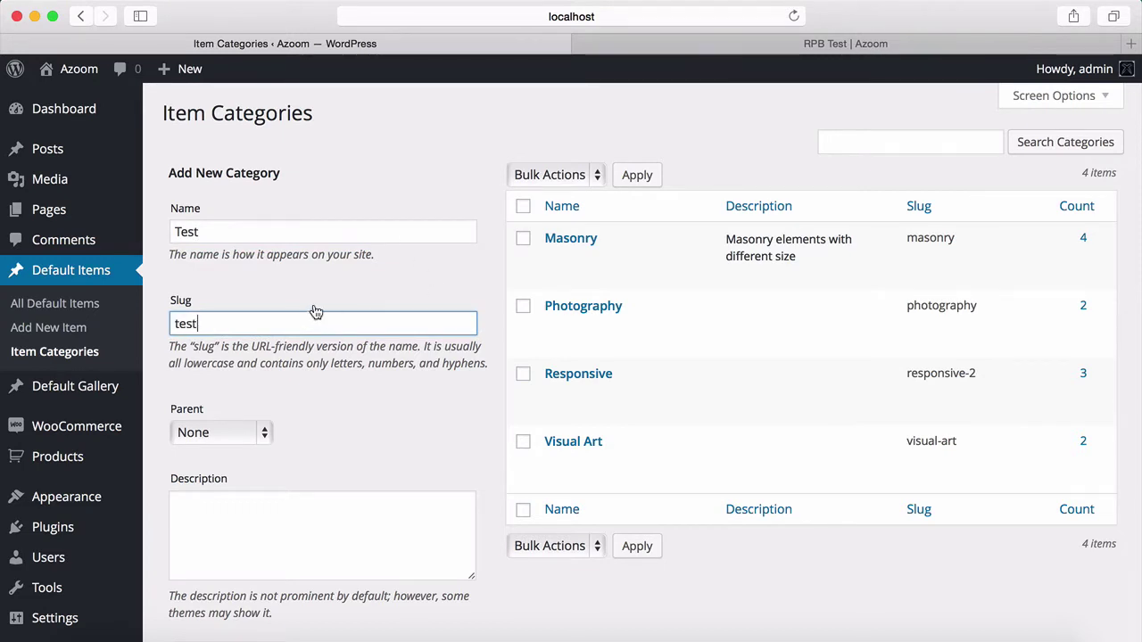
pyautogui.scroll(-3, 375, 369)
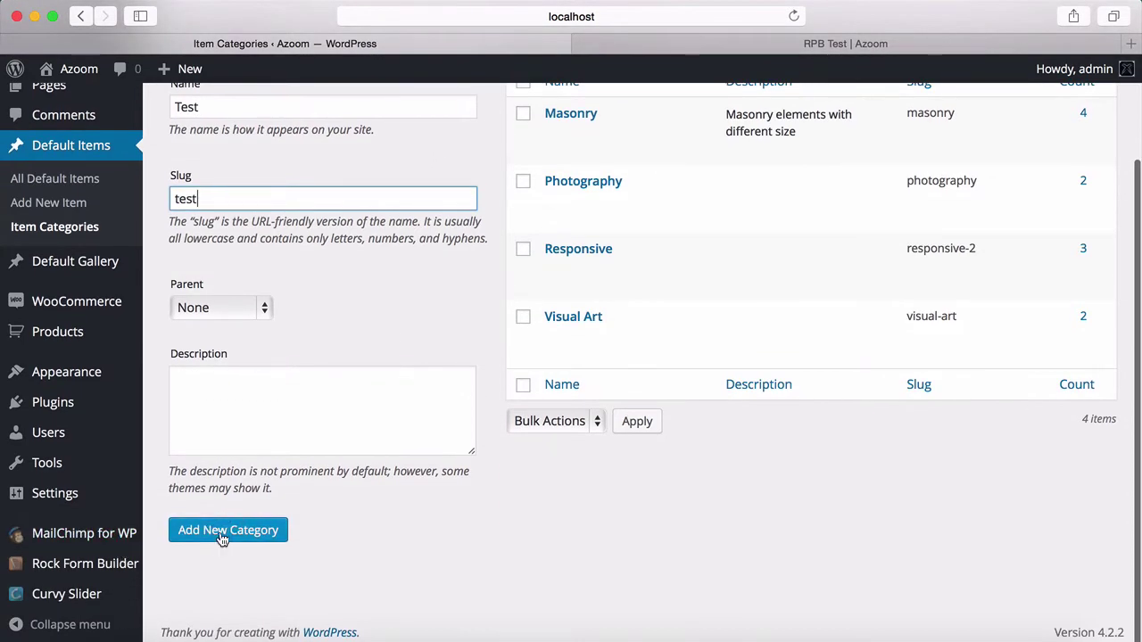
pyautogui.click(192, 533)
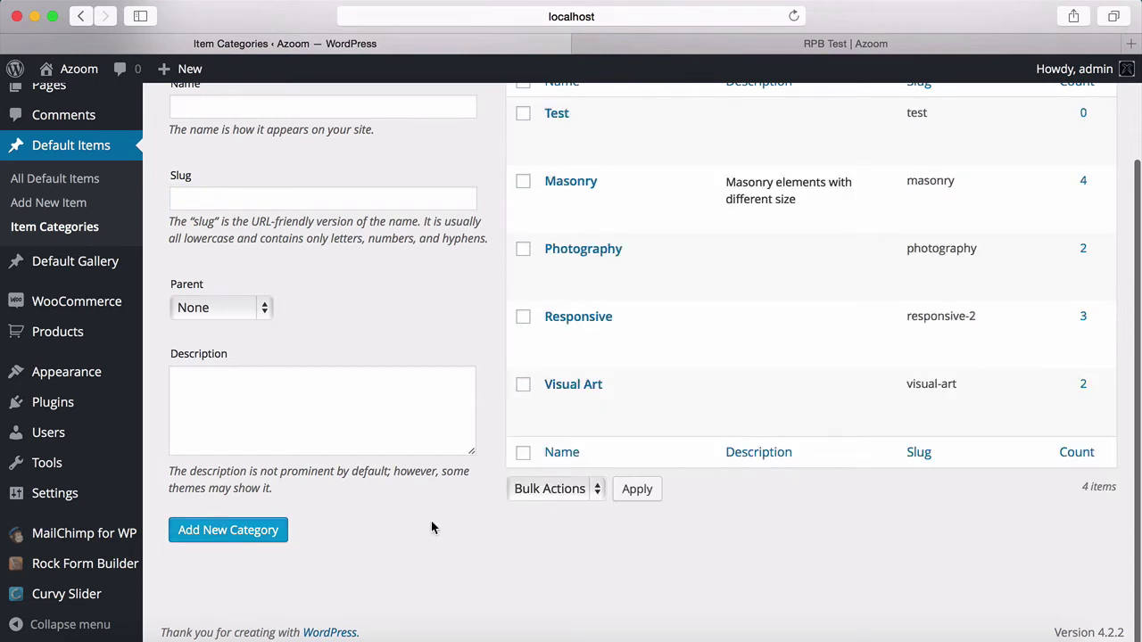
pyautogui.scroll(3, 431, 521)
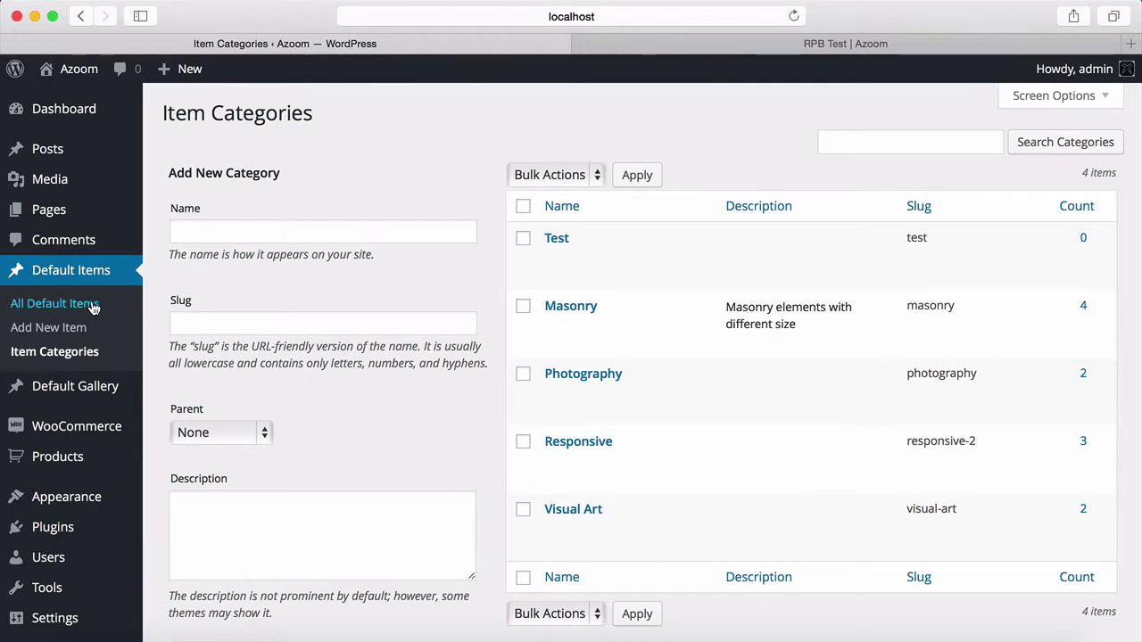
# - Create a new default item titled Single 1 and publish it
pyautogui.click(92, 307)
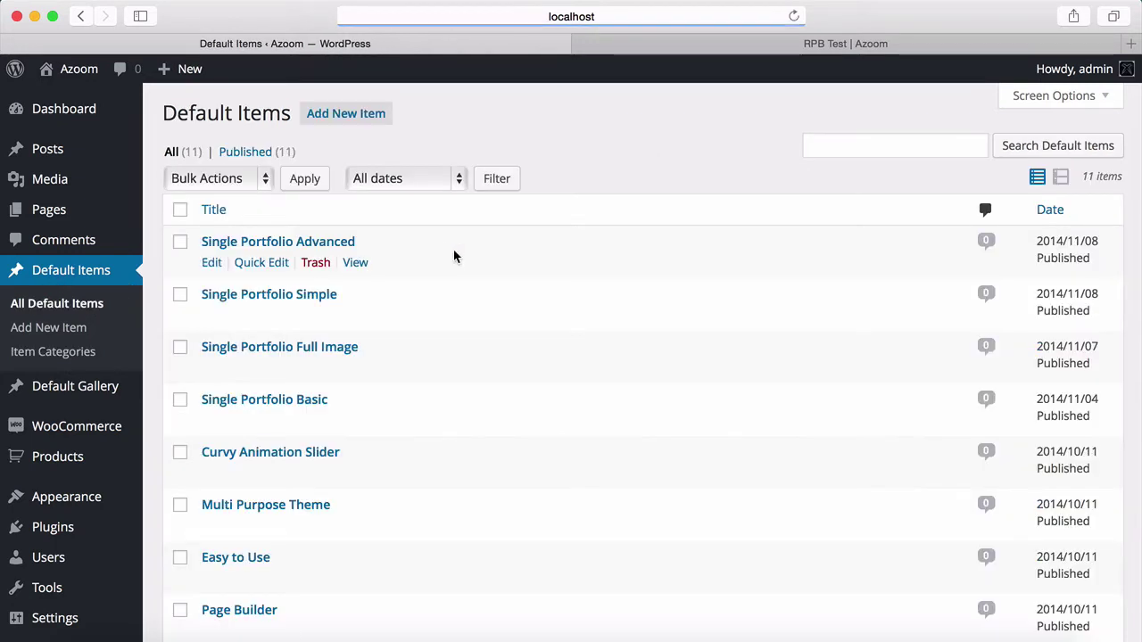
pyautogui.click(359, 119)
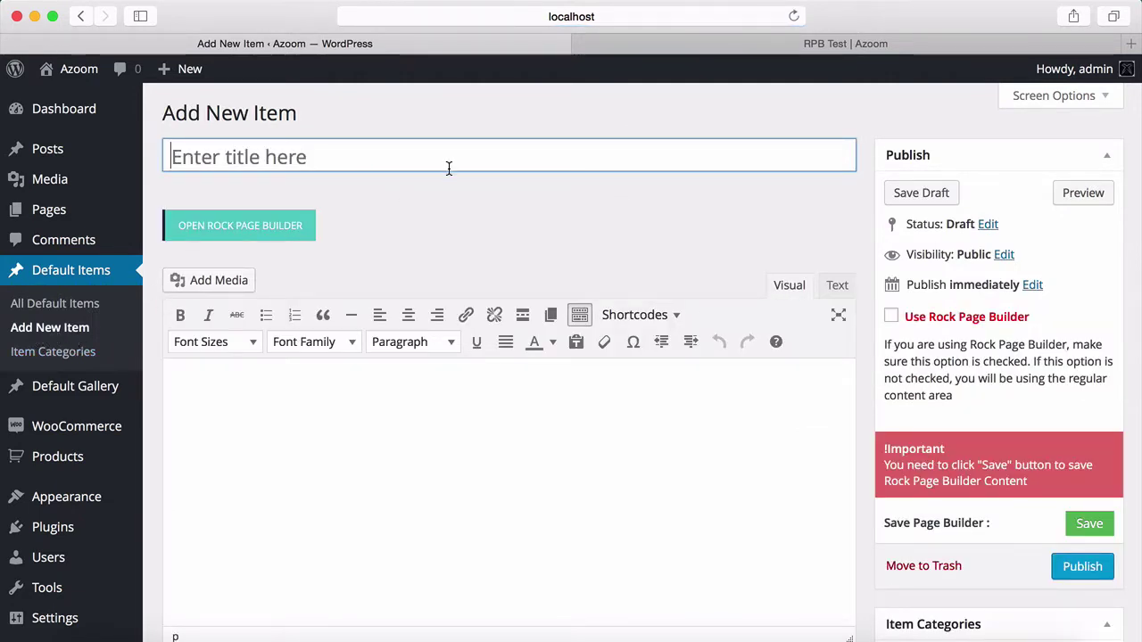
pyautogui.write('Single 1')
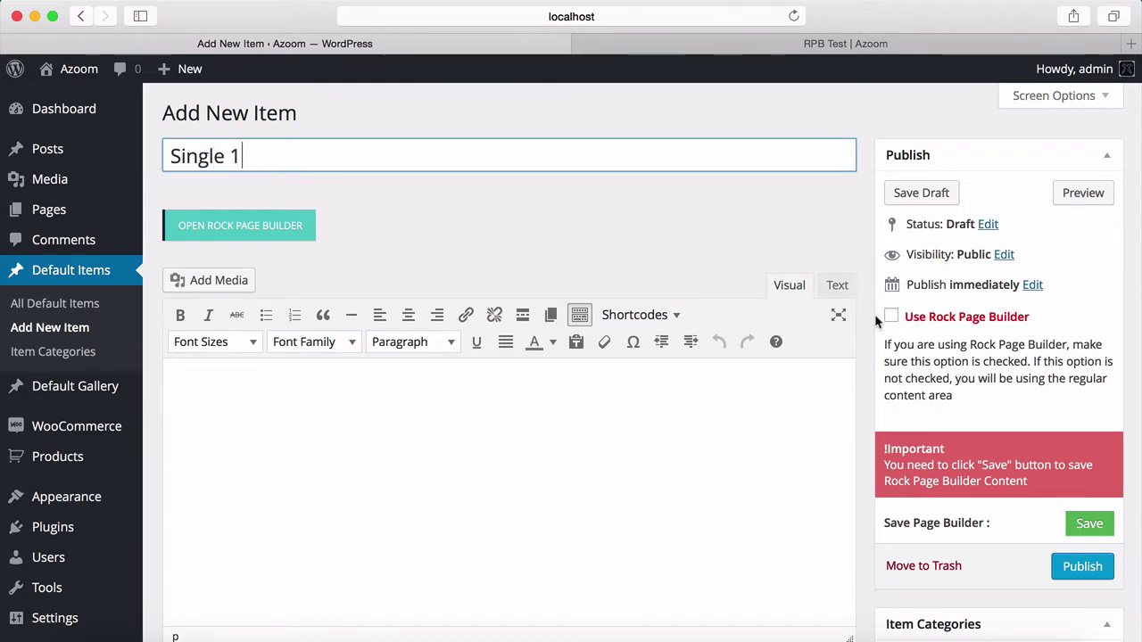
pyautogui.scroll(-3, 874, 330)
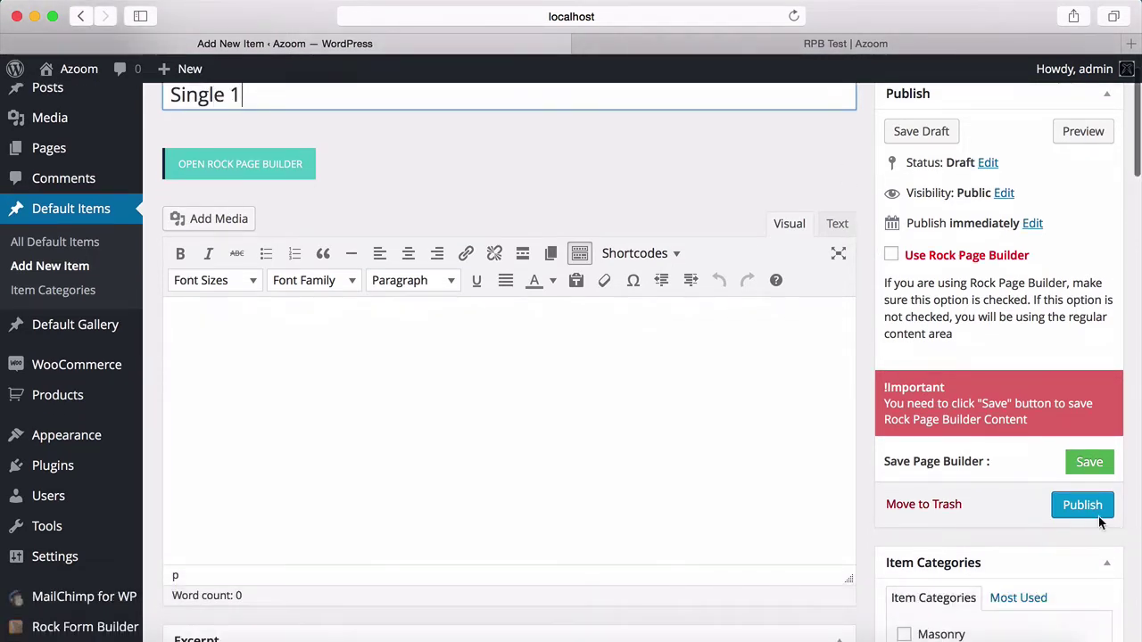
pyautogui.click(1089, 509)
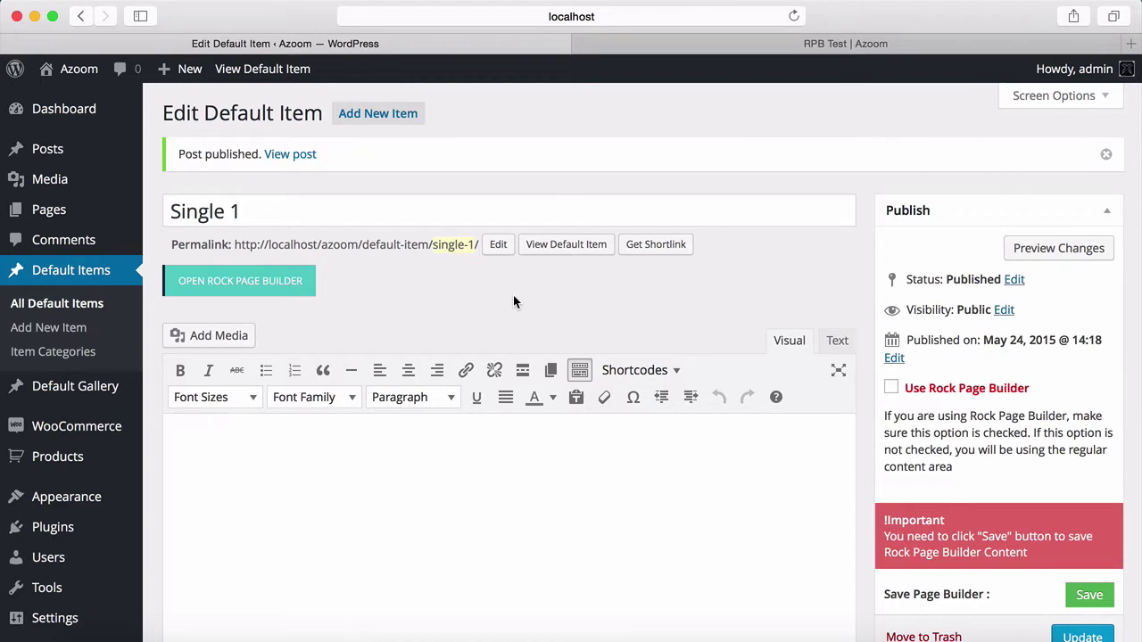
# - Fill the Single 1 item's content with a Lorem ipsum paragraph and assign it to the Test category
pyautogui.write('Lorem ipsum dolor sit amet, consectetur adipiscing elit. Quisque aliquet consectetur dui sed congue. Fusce gravida nibh eros, at pulvinar diam ultricies at. Fusce blandit porttitor ex, sit amet mattis sem elementum quis. Sed sit amet viverra augue. Praesent interdum ligula sed mi consectetur, sit amet rhoncus lorem tempor. Maecenas eget lobortis nisi. Vivamus quis congue velit. Maecenas ut mollis neque, interdum commodo leo. Praesent risus urna, pretium gravida tristique a, interdum quis mi. Maecenas enim augue, elementum quis vehicula quis, vulputate ut libero. Pellentesque tristique commodo dapibus. Proin a facilisis sapien, ut euismod tellus. Quisque sed convallis lectus, egestas tristique est.')
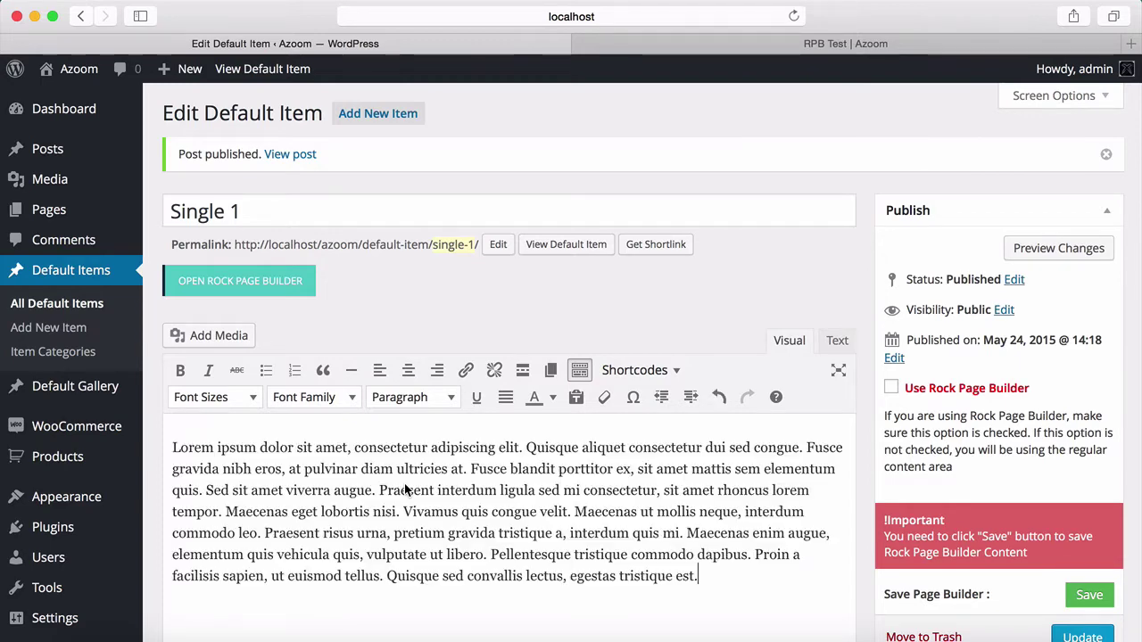
pyautogui.scroll(-10, 858, 433)
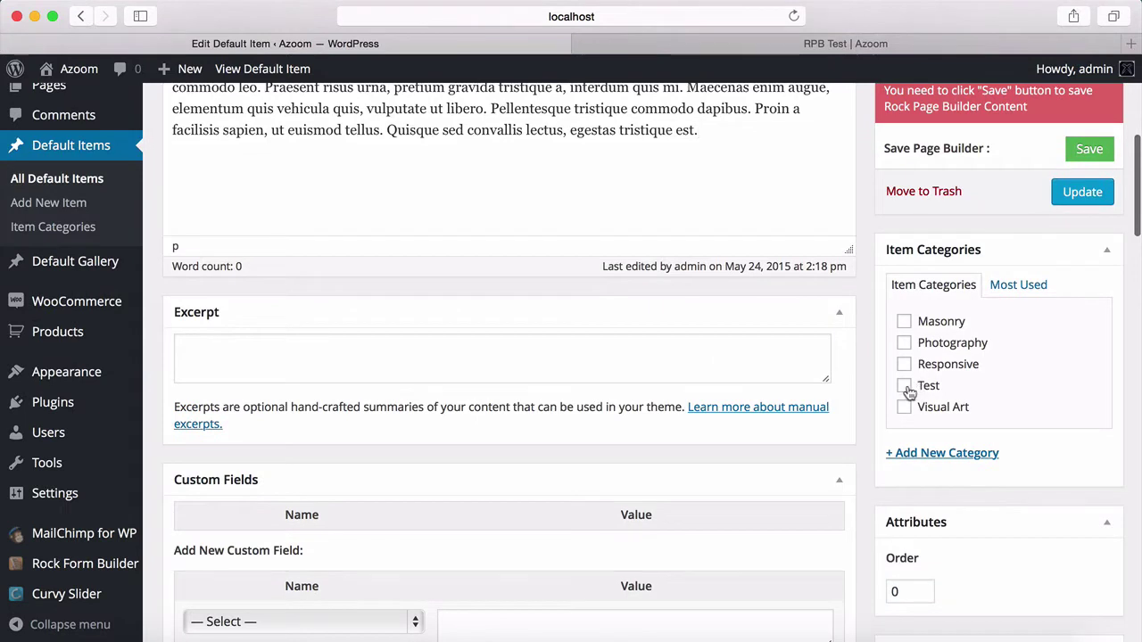
pyautogui.click(905, 386)
# - Upload wordpress-single-portfolio-advanced-1.jpg to the media library and set it as the Single 1 item's featured image
pyautogui.scroll(-4, 826, 424)
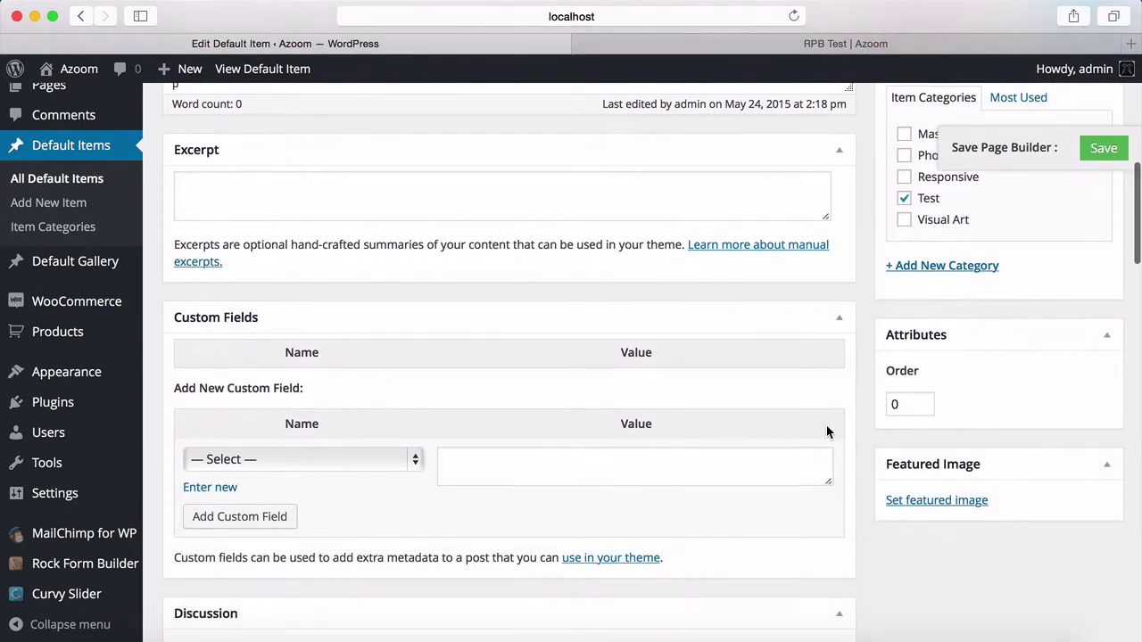
pyautogui.click(900, 502)
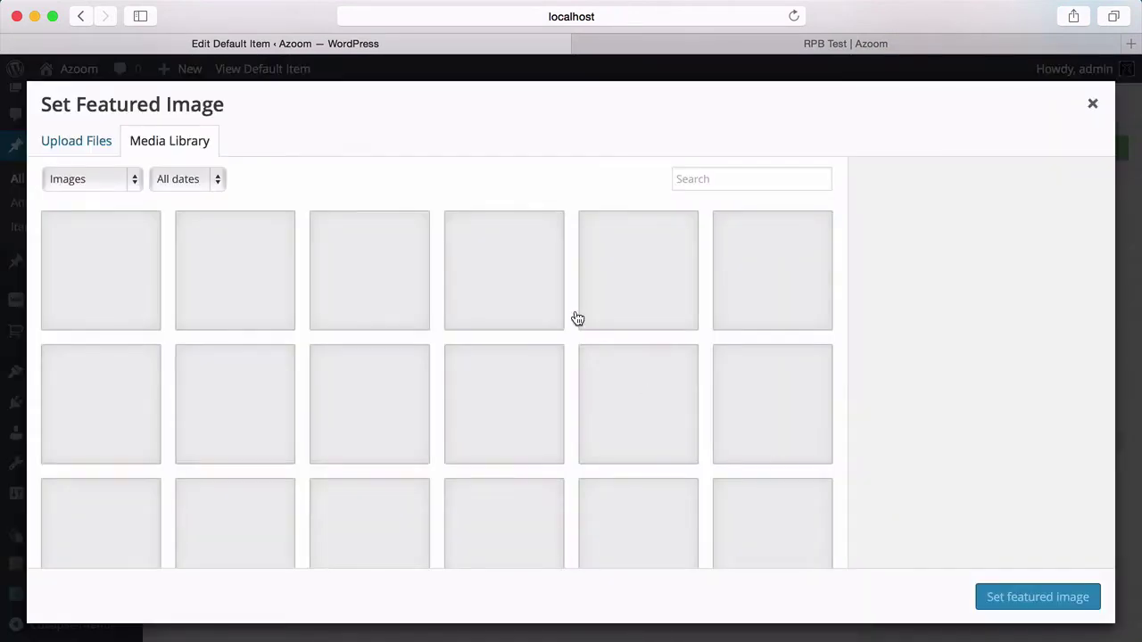
pyautogui.hotkey('ctrl', 'Up')
pyautogui.click(320, 289)
pyautogui.moveTo(288, 191); pyautogui.dragTo(615, 254)
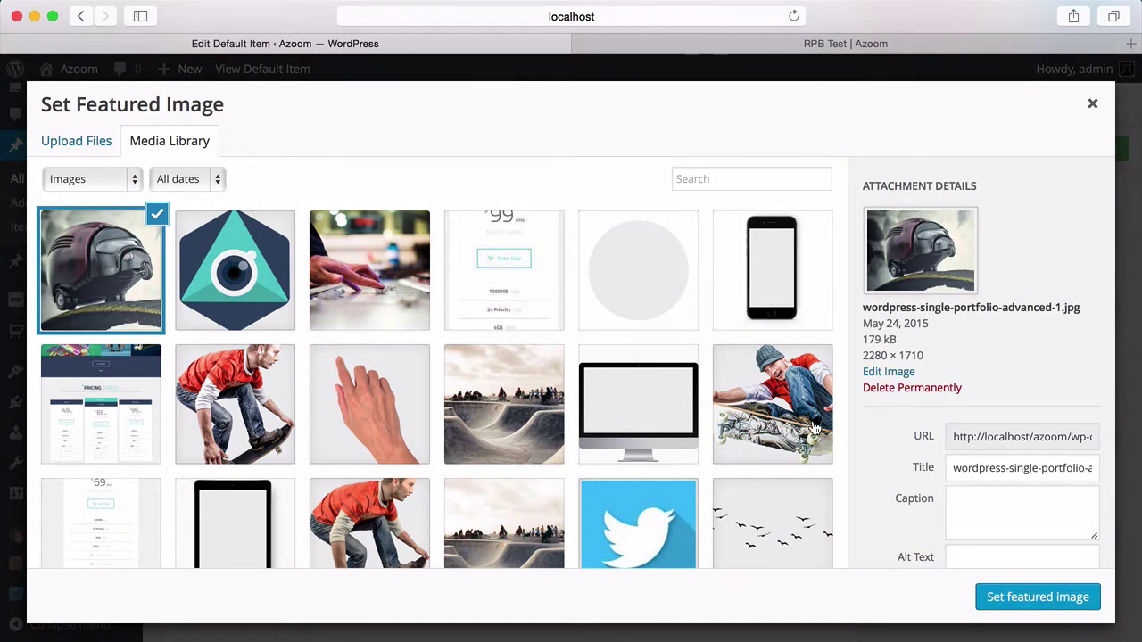
pyautogui.click(1035, 596)
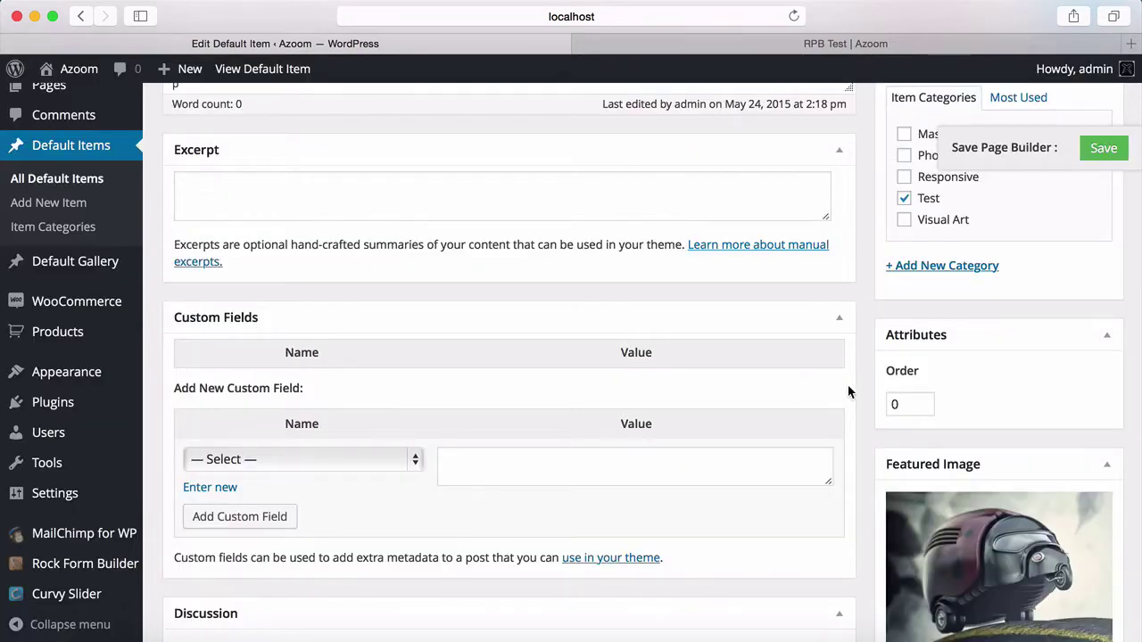
pyautogui.scroll(10, 857, 396)
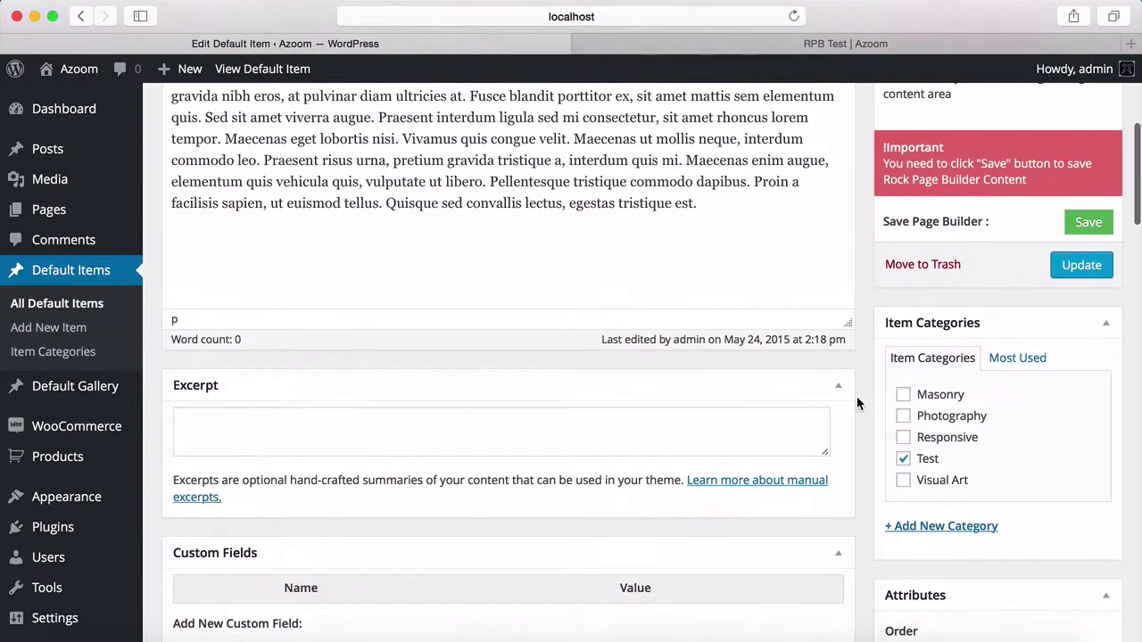
# - Copy the first three sentences of the Single 1 content into the item's excerpt
pyautogui.scroll(-5, 857, 397)
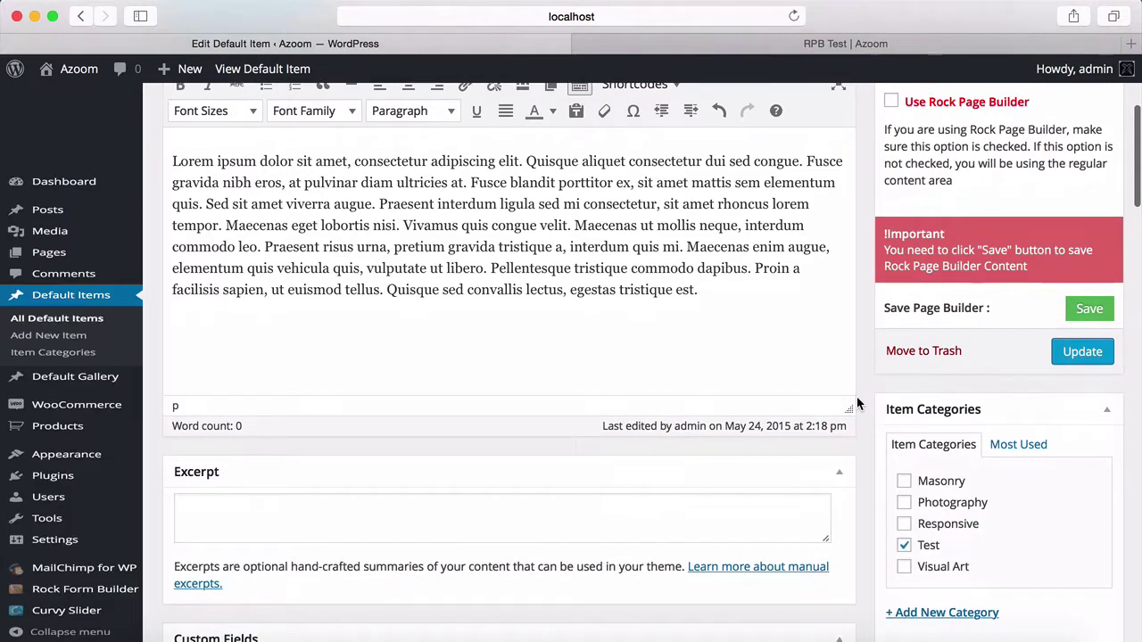
pyautogui.scroll(5, 856, 403)
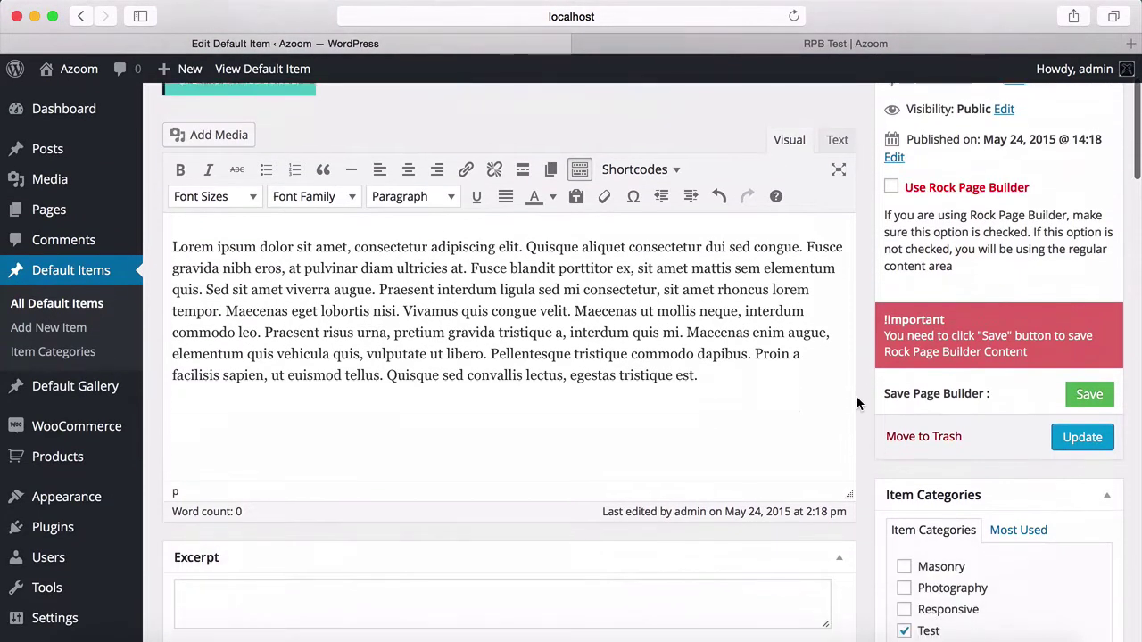
pyautogui.scroll(-2, 856, 403)
pyautogui.moveTo(468, 225); pyautogui.dragTo(116, 174)
pyautogui.press('super+c')
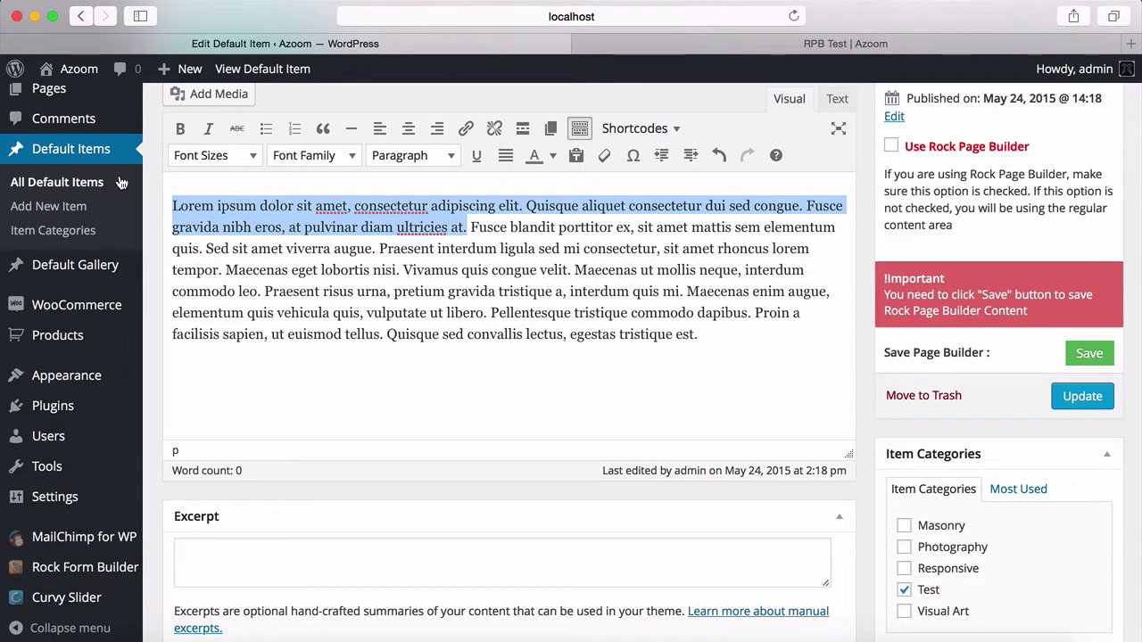
pyautogui.click(410, 575)
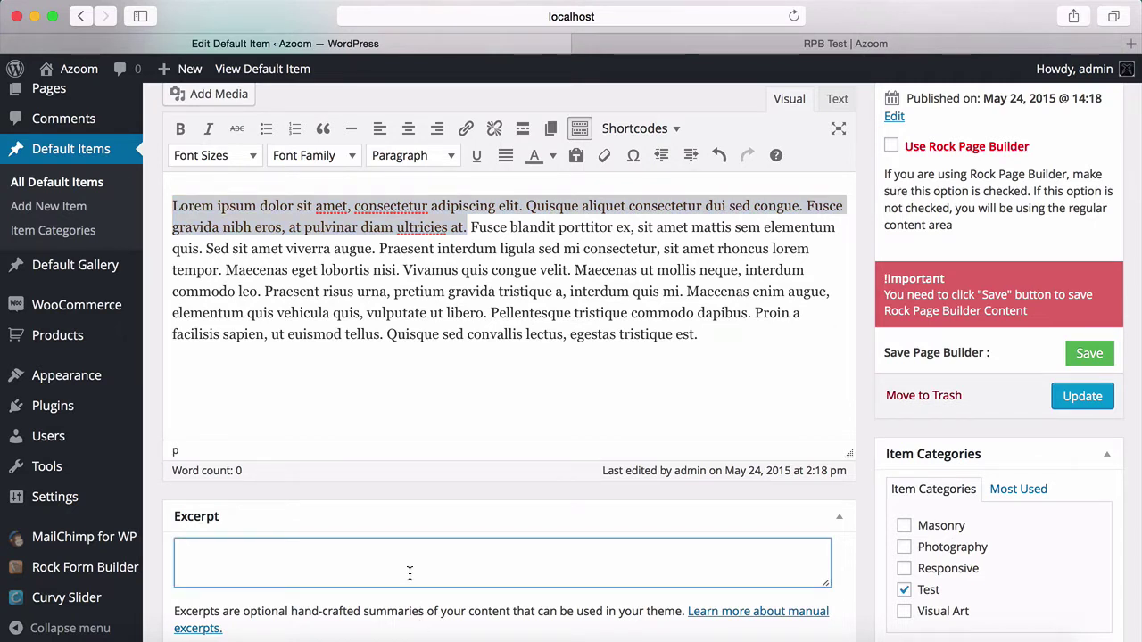
pyautogui.press('super+v')
# - Copy the entire Lorem ipsum paragraph from the Single 1 content and update the item
pyautogui.click(455, 365)
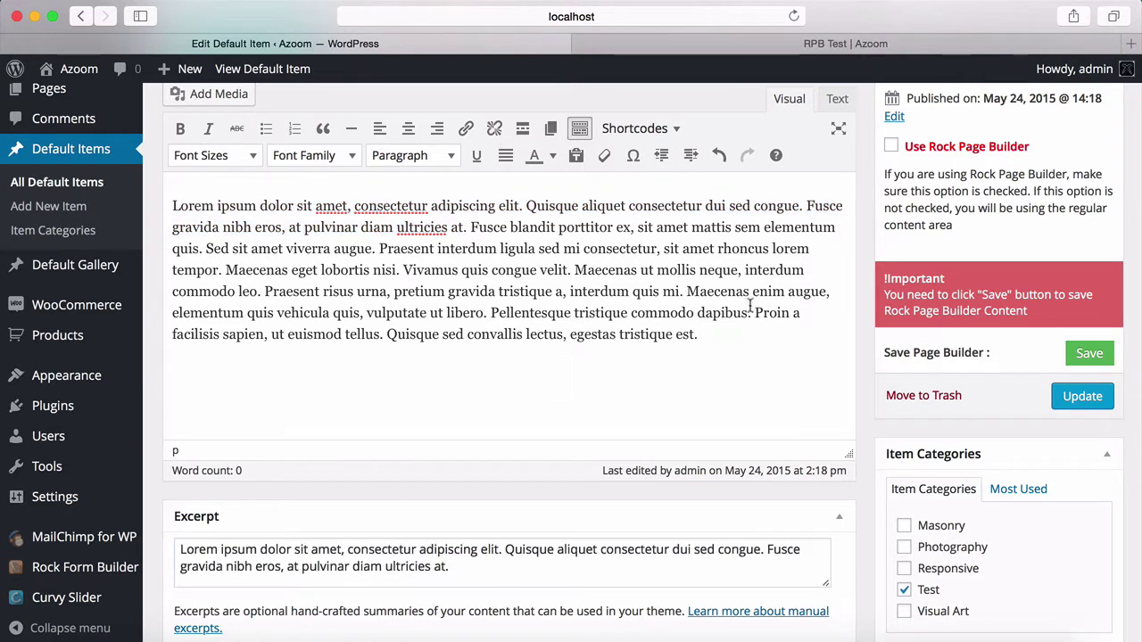
pyautogui.moveTo(711, 337); pyautogui.dragTo(185, 189)
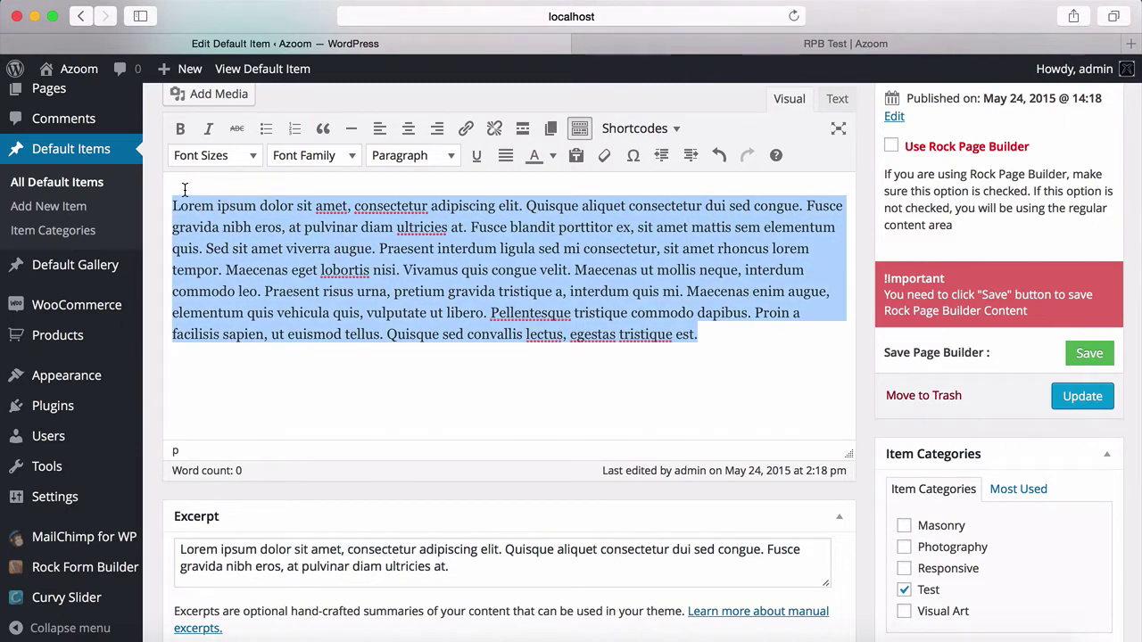
pyautogui.click(1082, 398)
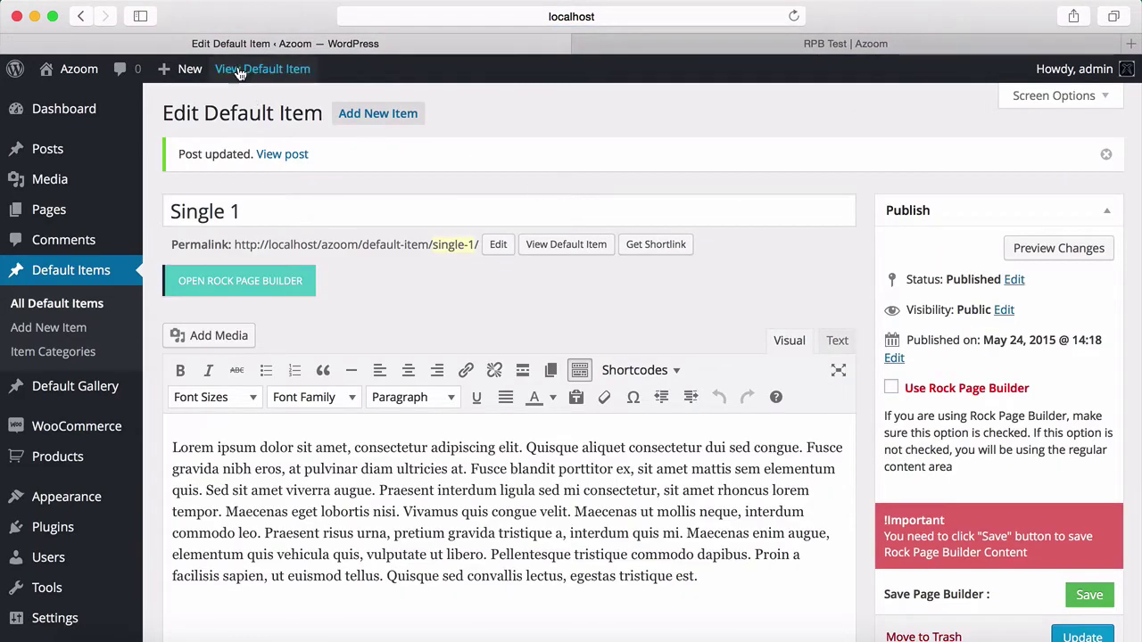
# - View the Single 1 item's live page in a separate tab, examine its title area, featured image and content, and close it
pyautogui.rightClick(238, 75)
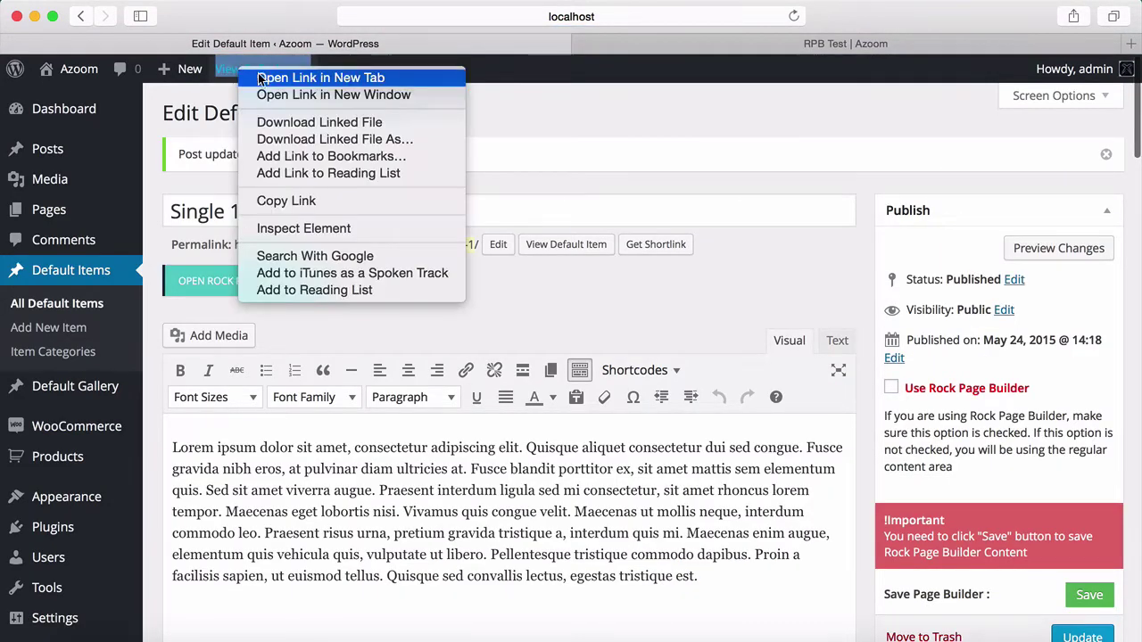
pyautogui.click(261, 80)
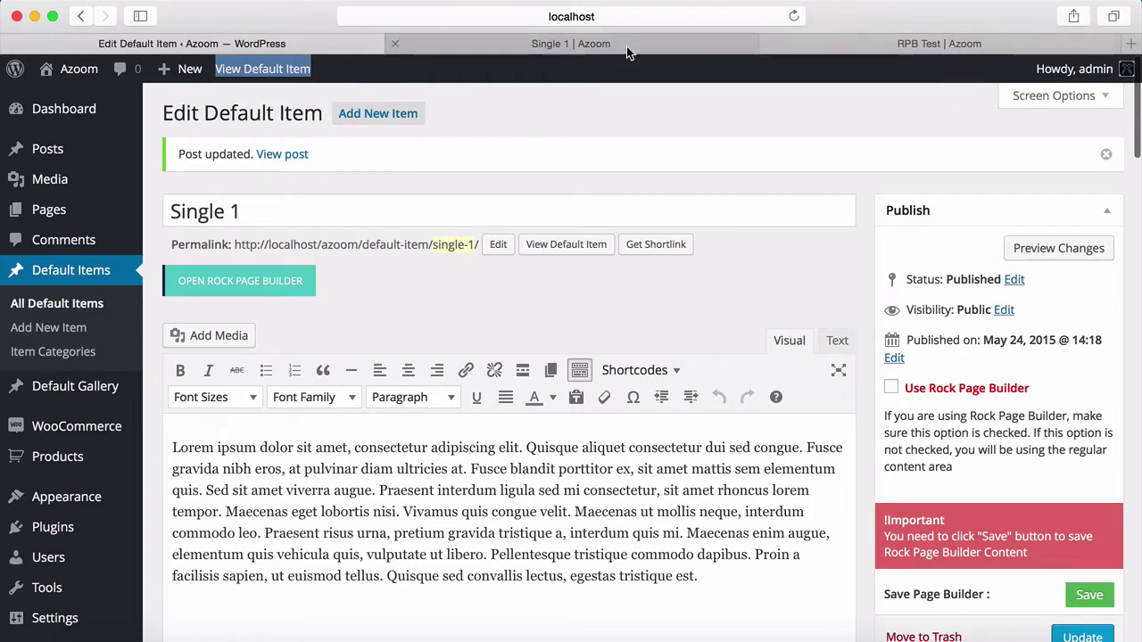
pyautogui.click(627, 46)
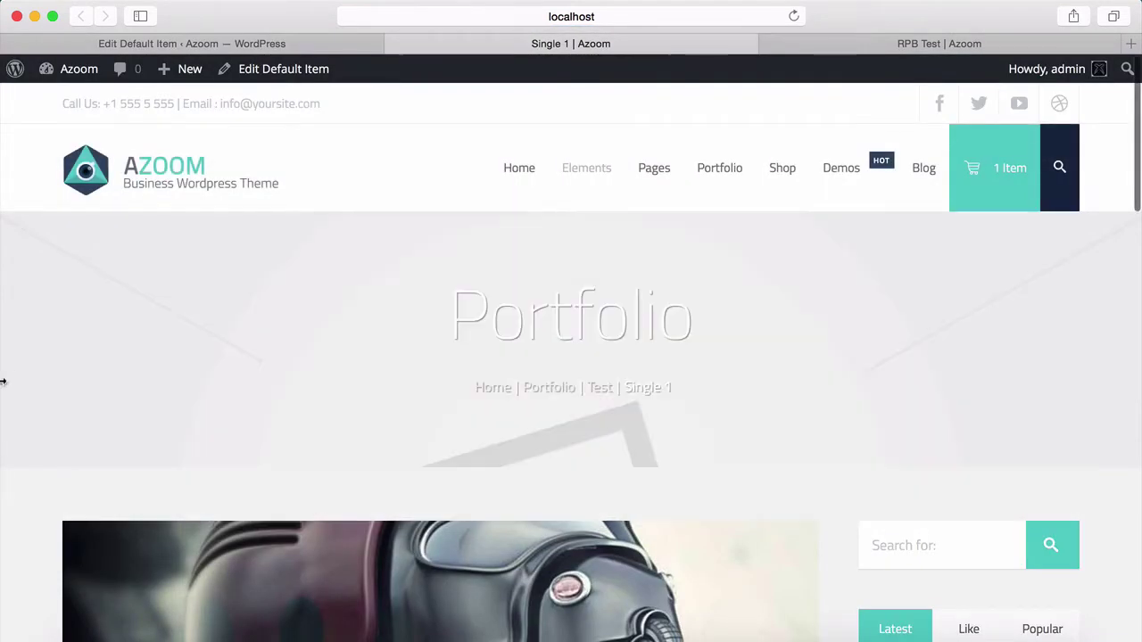
pyautogui.scroll(-10, 34, 368)
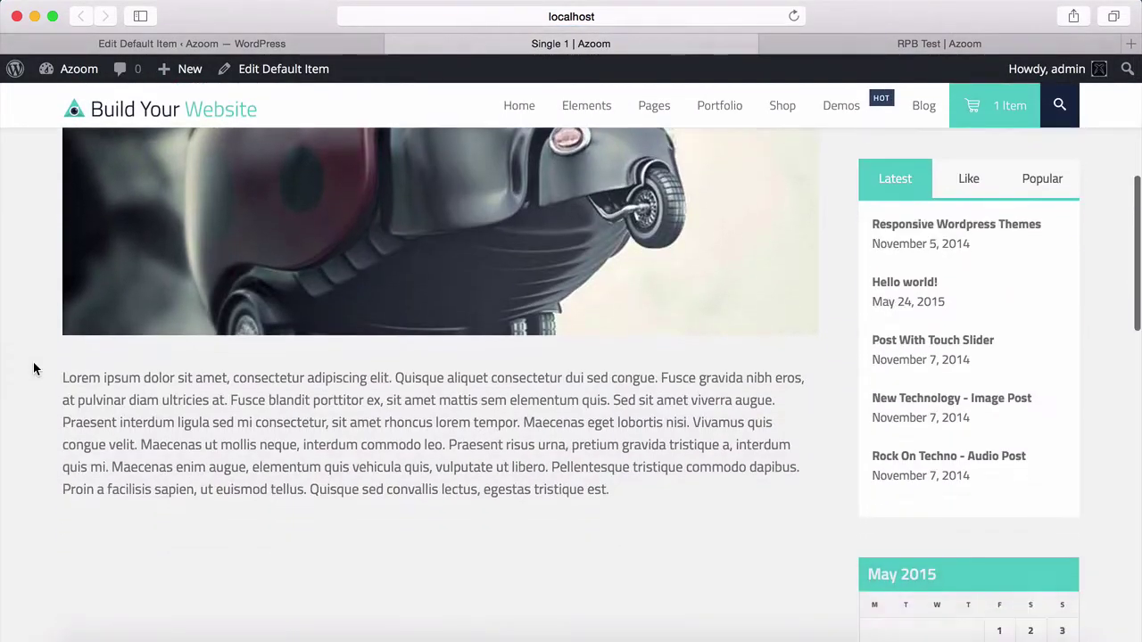
pyautogui.scroll(15, 34, 369)
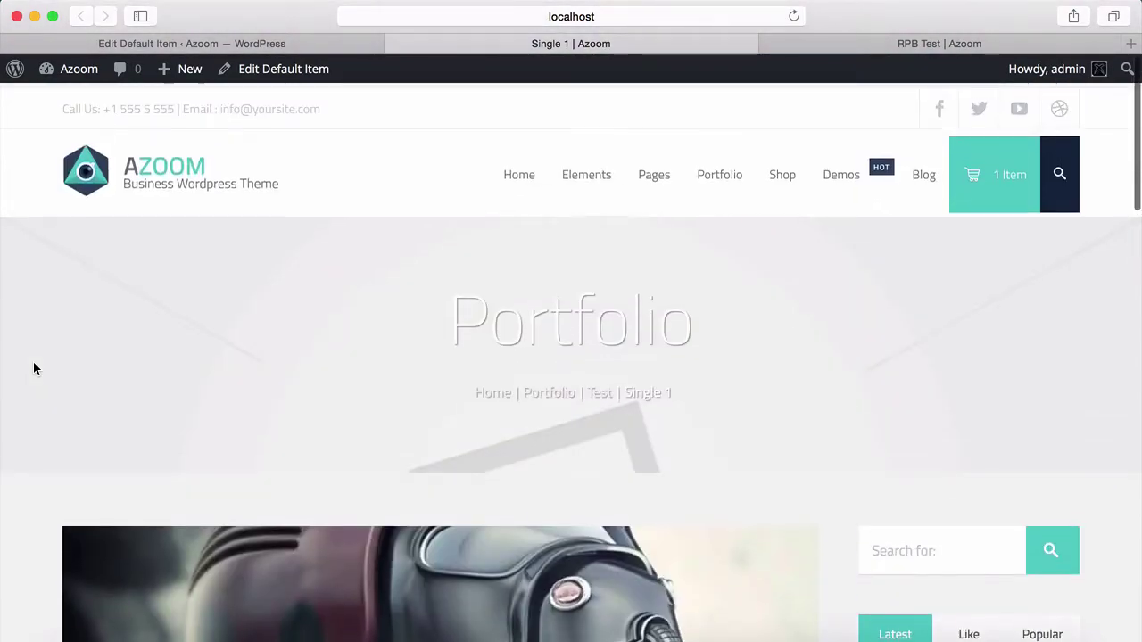
pyautogui.scroll(-8, 34, 369)
pyautogui.scroll(8, 34, 369)
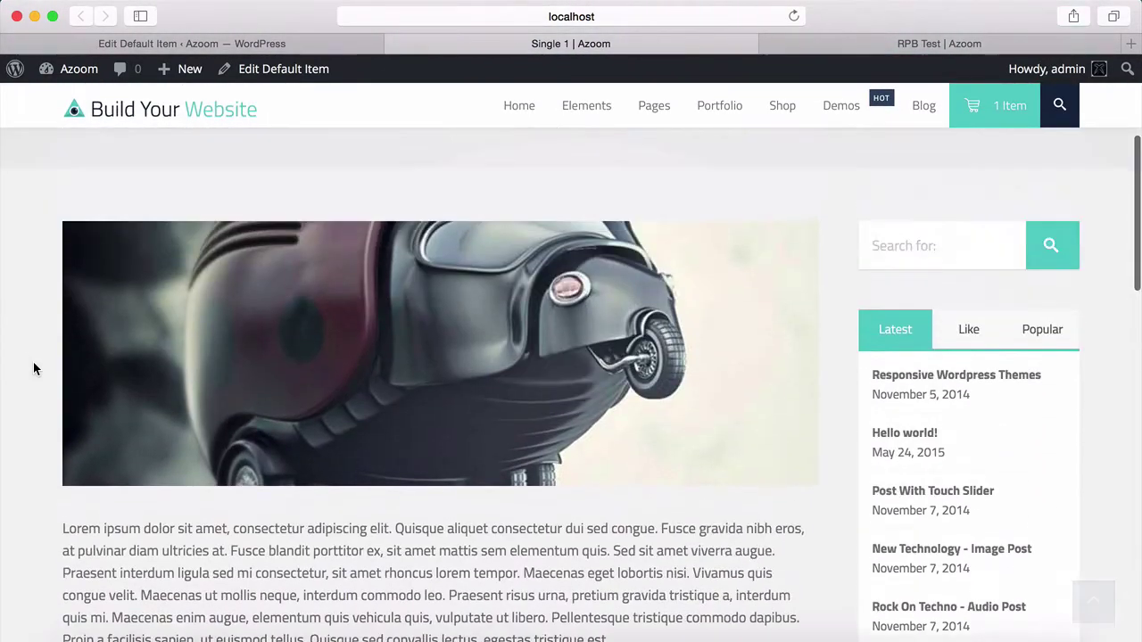
pyautogui.scroll(-10, 34, 369)
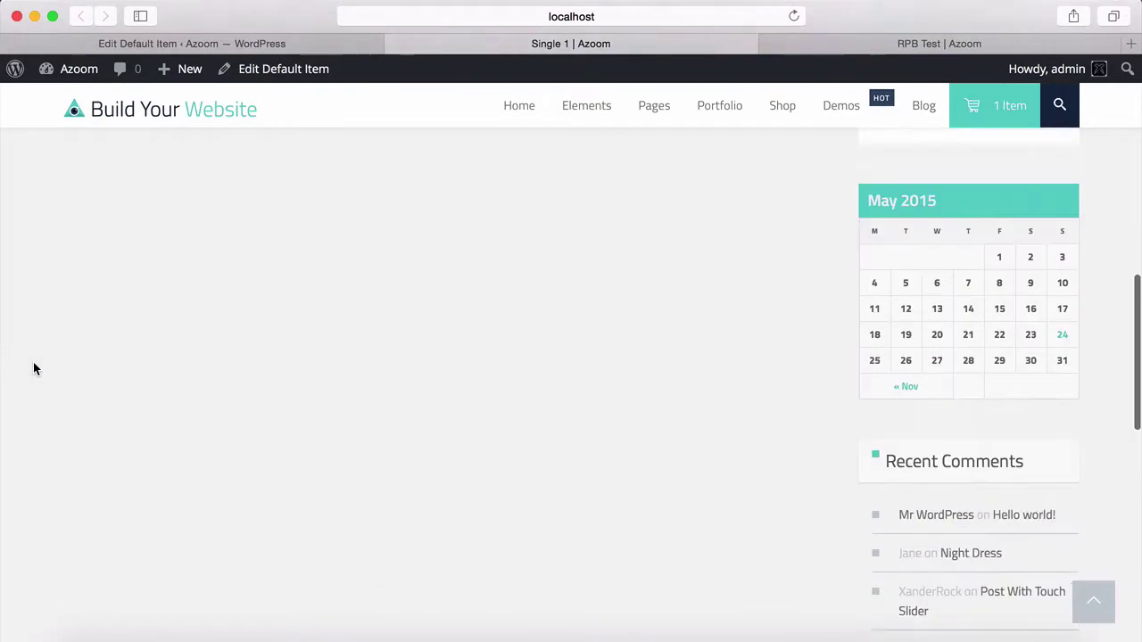
pyautogui.scroll(4, 34, 369)
pyautogui.scroll(8, 33, 369)
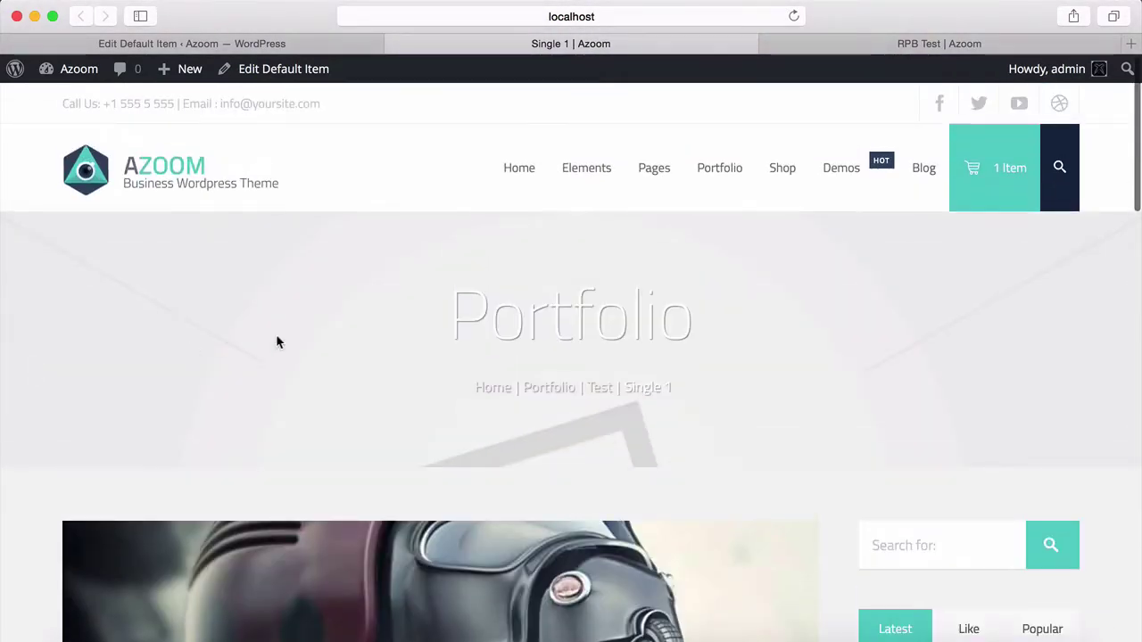
pyautogui.moveTo(423, 309); pyautogui.dragTo(711, 284)
pyautogui.click(711, 285)
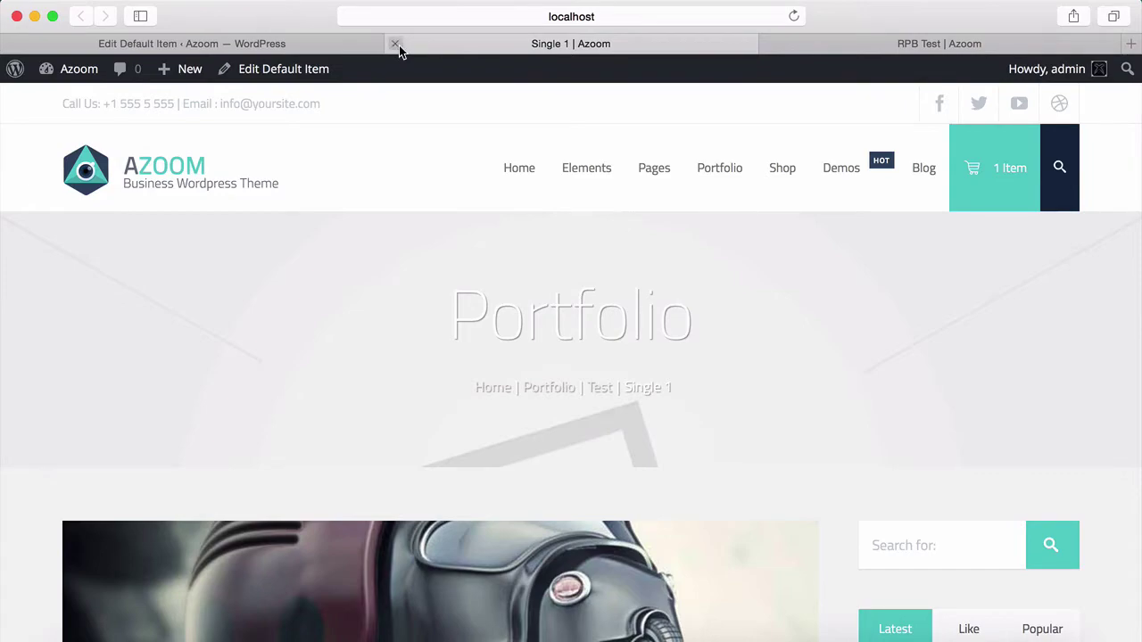
pyautogui.click(396, 44)
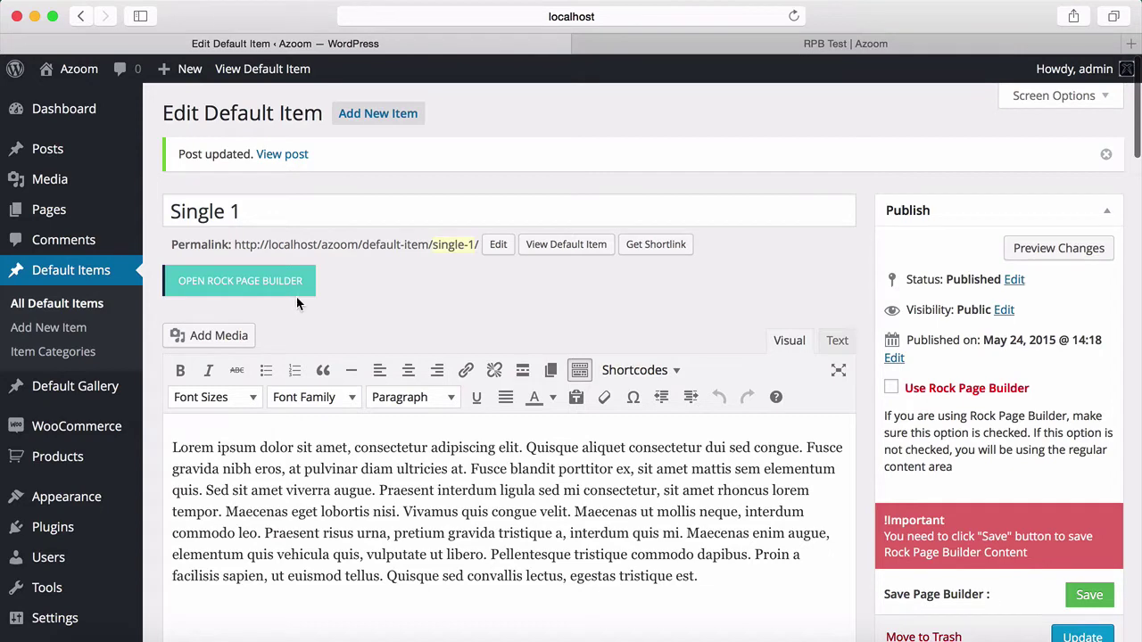
# - Start a new default item titled Single 2 and assign it to the Test category
pyautogui.click(57, 330)
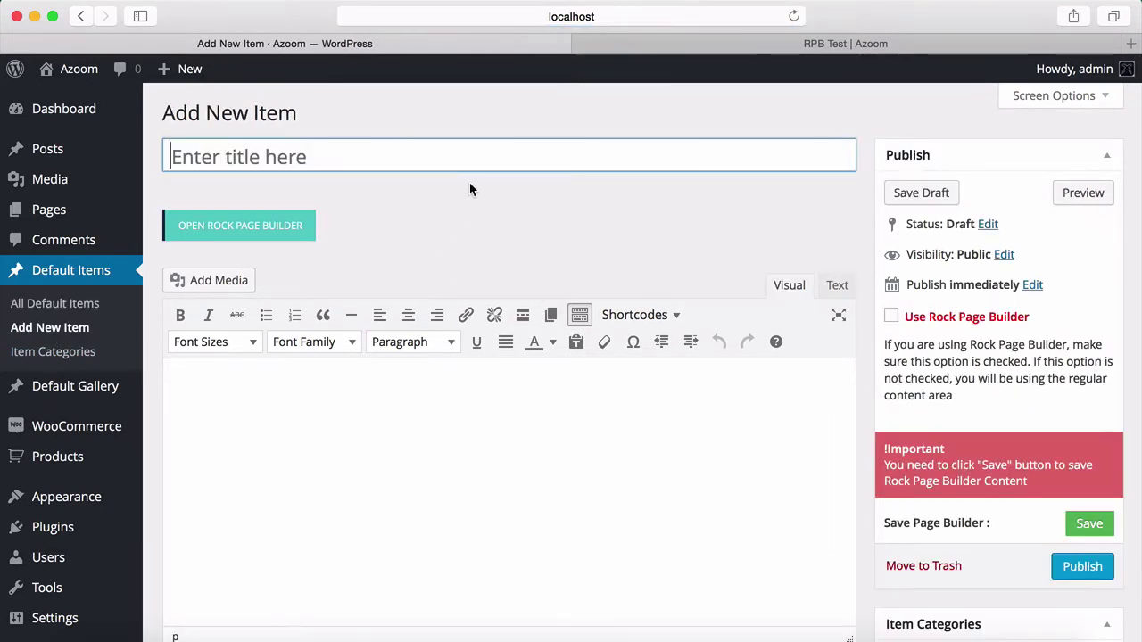
pyautogui.write('Single 2')
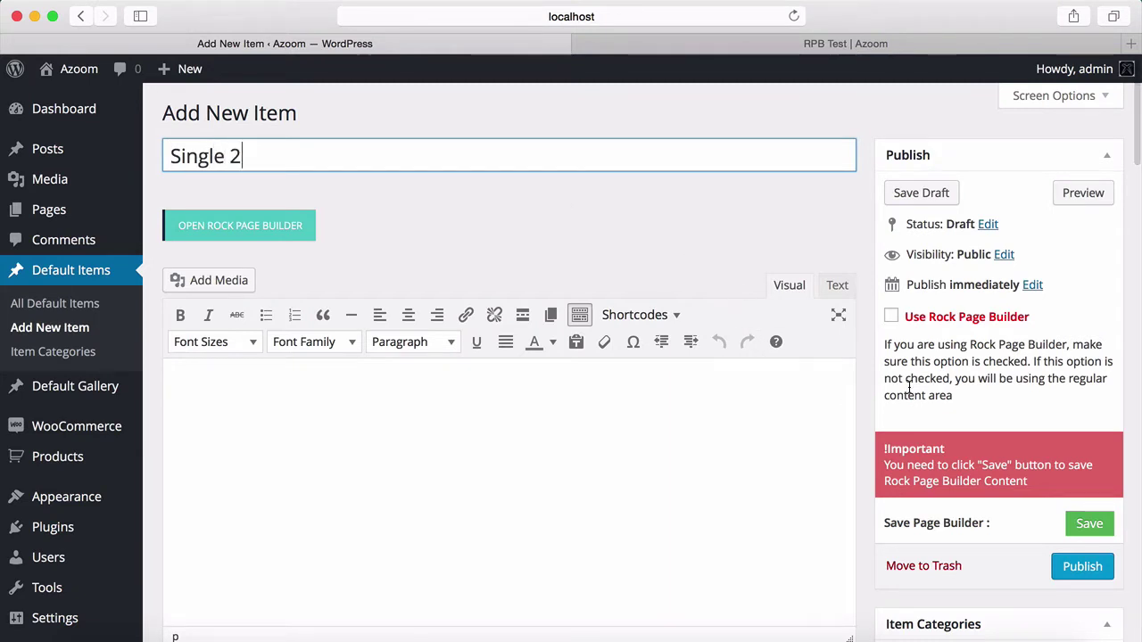
pyautogui.scroll(-2, 908, 389)
pyautogui.scroll(-5, 909, 389)
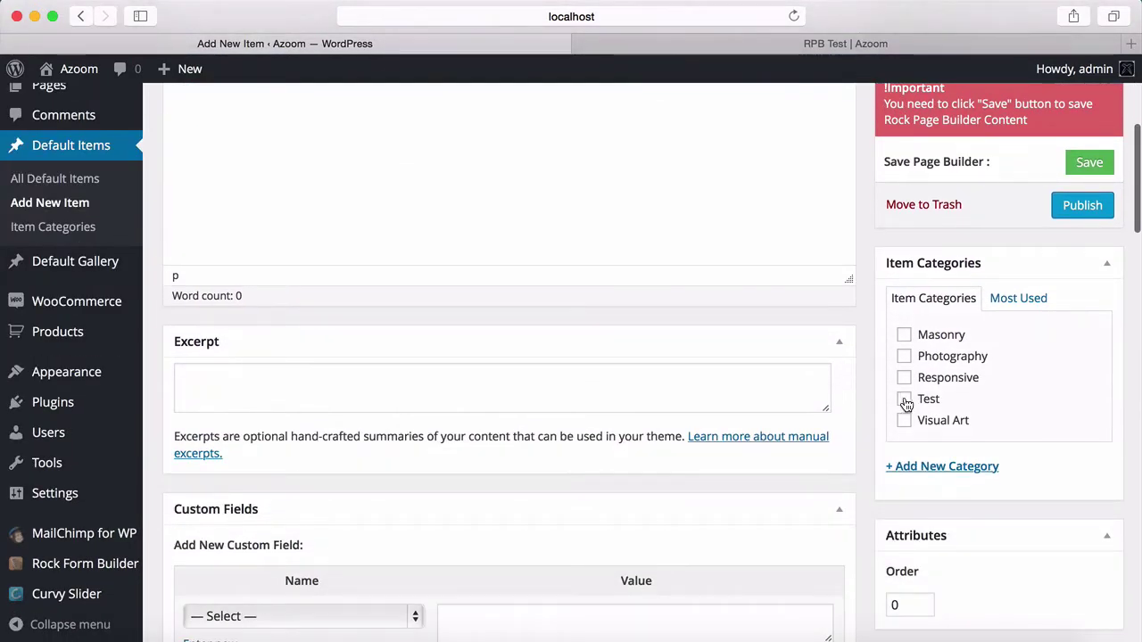
pyautogui.click(904, 400)
# - Upload wordpress-single-portfolio-advanced-2.jpg from the Azoom Files folder and set it as the Single 2 item's featured image
pyautogui.scroll(-5, 1011, 397)
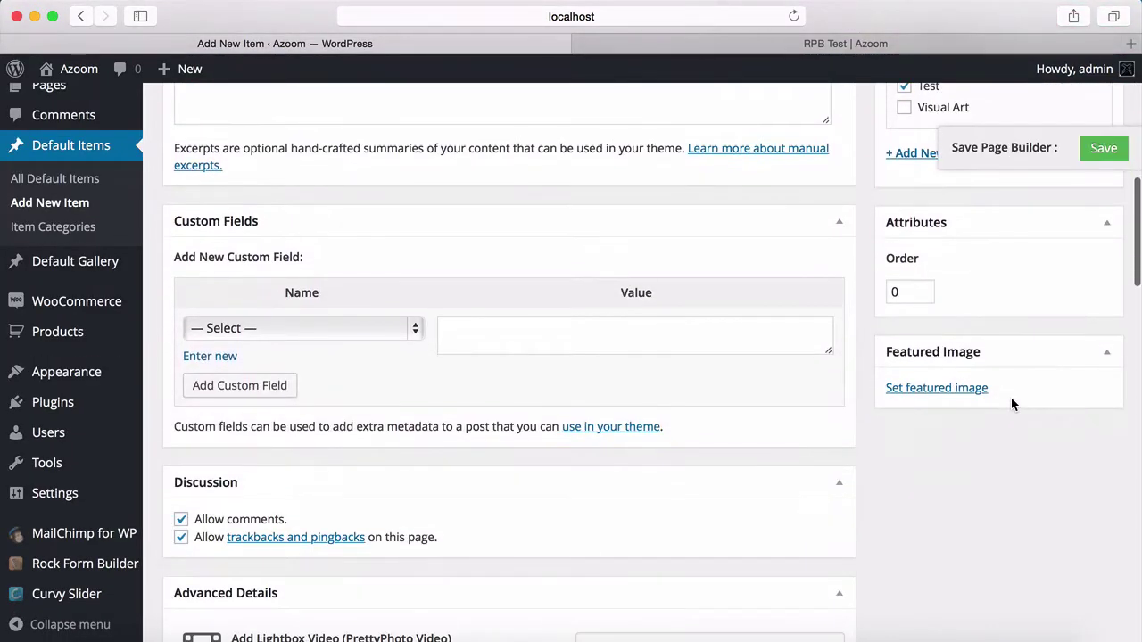
pyautogui.click(950, 390)
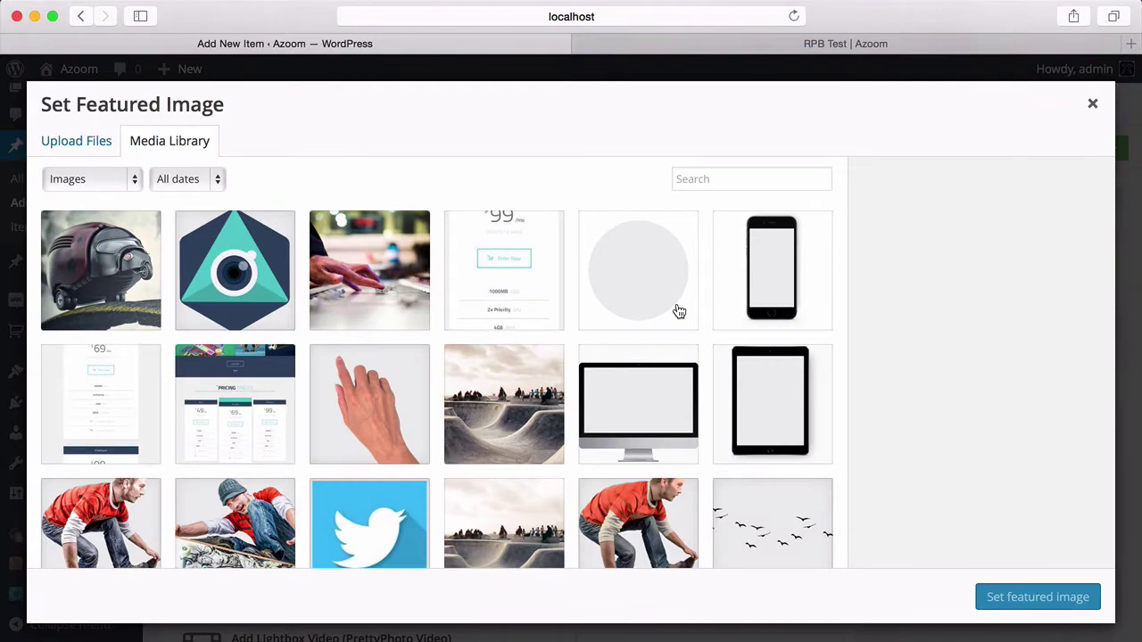
pyautogui.hotkey('ctrl', 'Up')
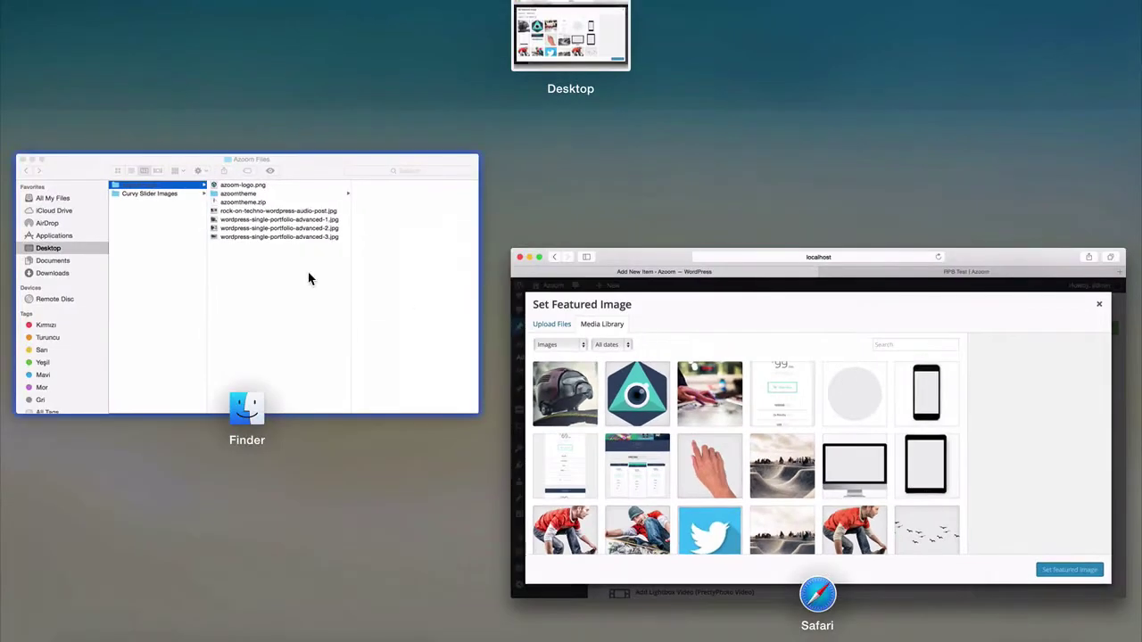
pyautogui.click(309, 276)
pyautogui.moveTo(282, 212); pyautogui.dragTo(734, 311)
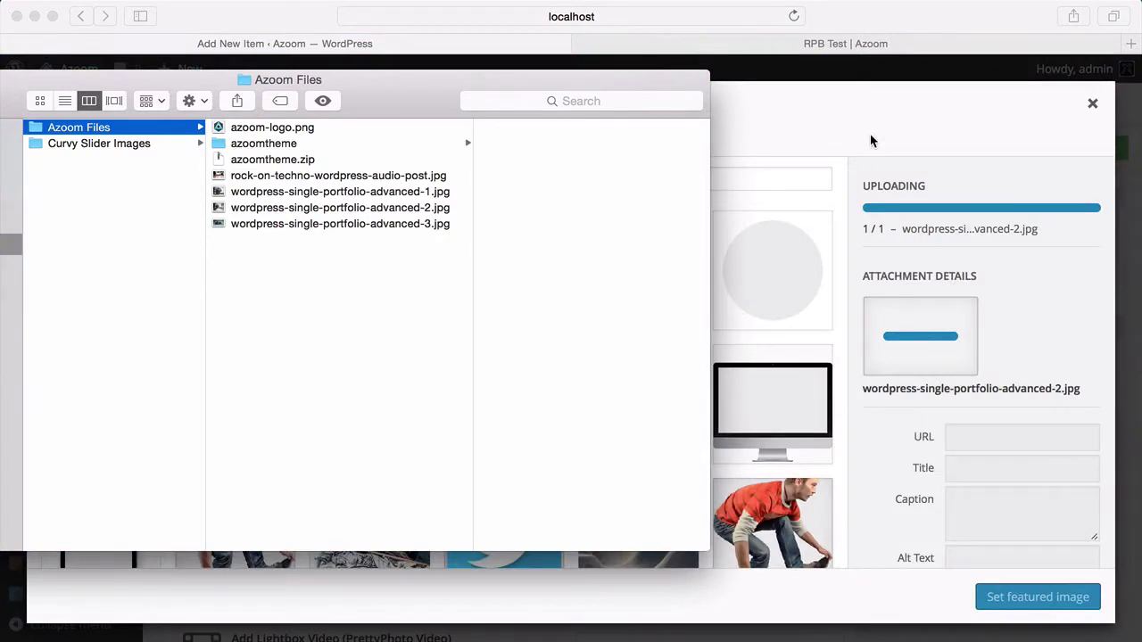
pyautogui.click(870, 132)
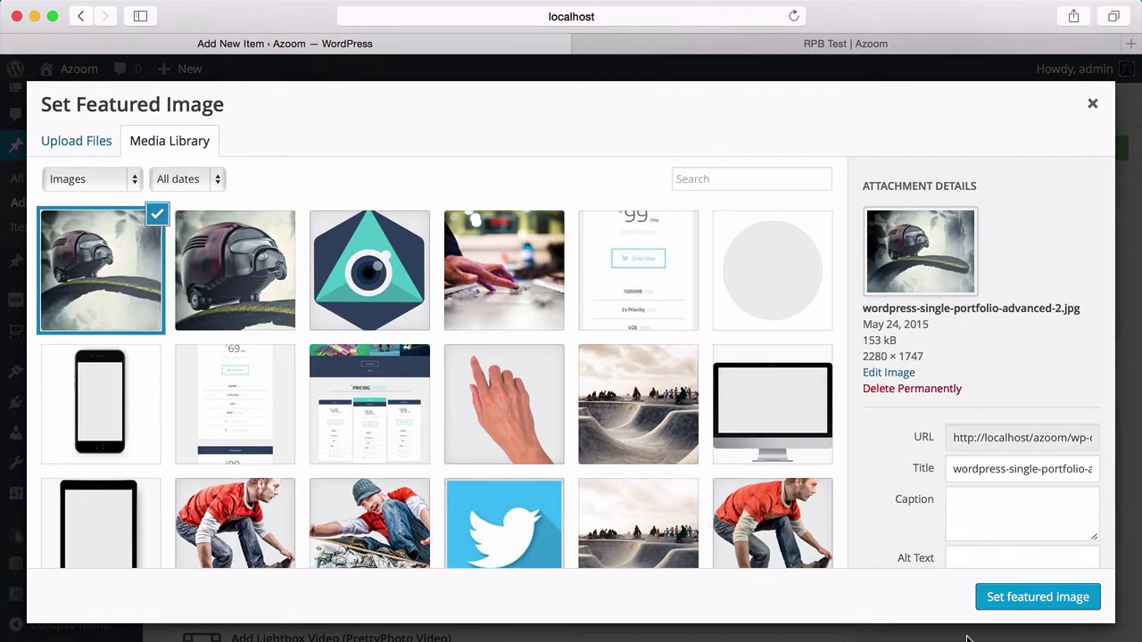
pyautogui.click(982, 594)
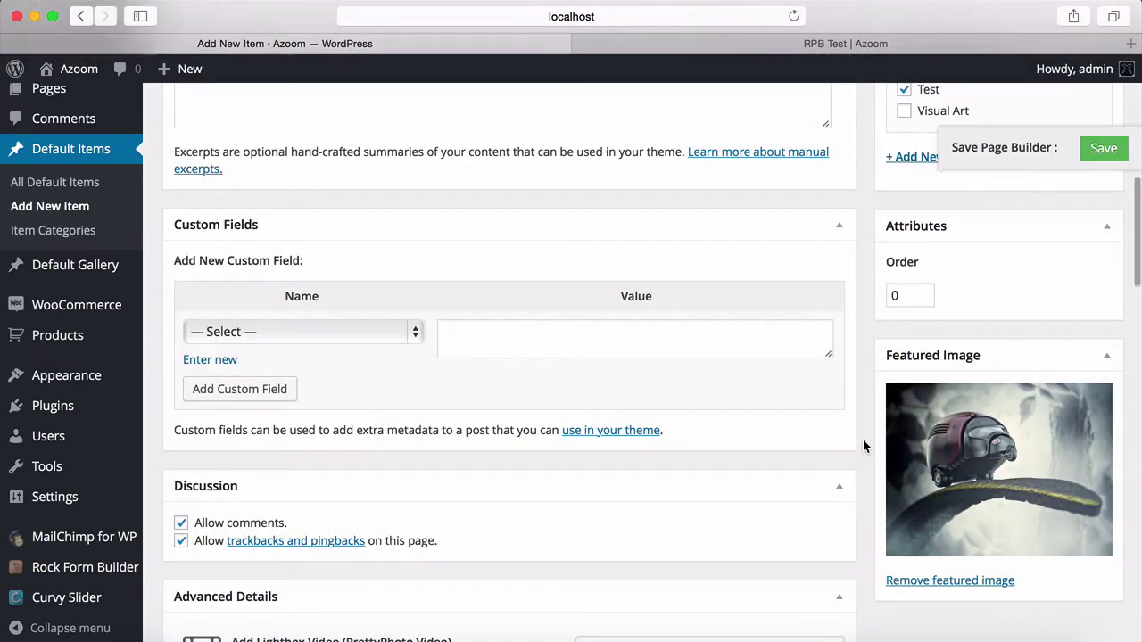
# - Fill the Single 2 item's content with the copied Lorem ipsum paragraph
pyautogui.scroll(10, 863, 446)
pyautogui.click(697, 280)
pyautogui.write('Lorem ipsum dolor sit amet, consectetur adipiscing elit. Quisque aliquet consectetur dui sed congue. Fusce gravida nibh eros, at pulvinar diam ultricies at. Fusce blandit porttitor ex, sit amet mattis sem elementum quis. Sed sit amet viverra augue. Praesent interdum ligula sed mi consectetur, sit amet rhoncus lorem tempor. Maecenas eget lobortis nisi. Vivamus quis congue velit. Maecenas ut mollis neque, interdum commodo leo. Praesent risus urna, pretium gravida tristique a, interdum quis mi. Maecenas enim augue, elementum quis vehicula quis, vulputate ut libero. Pellentesque tristique commodo dapibus. Proin a facilisis sapien, ut euismod tellus. Quisque sed convallis lectus, egestas tristique est.')
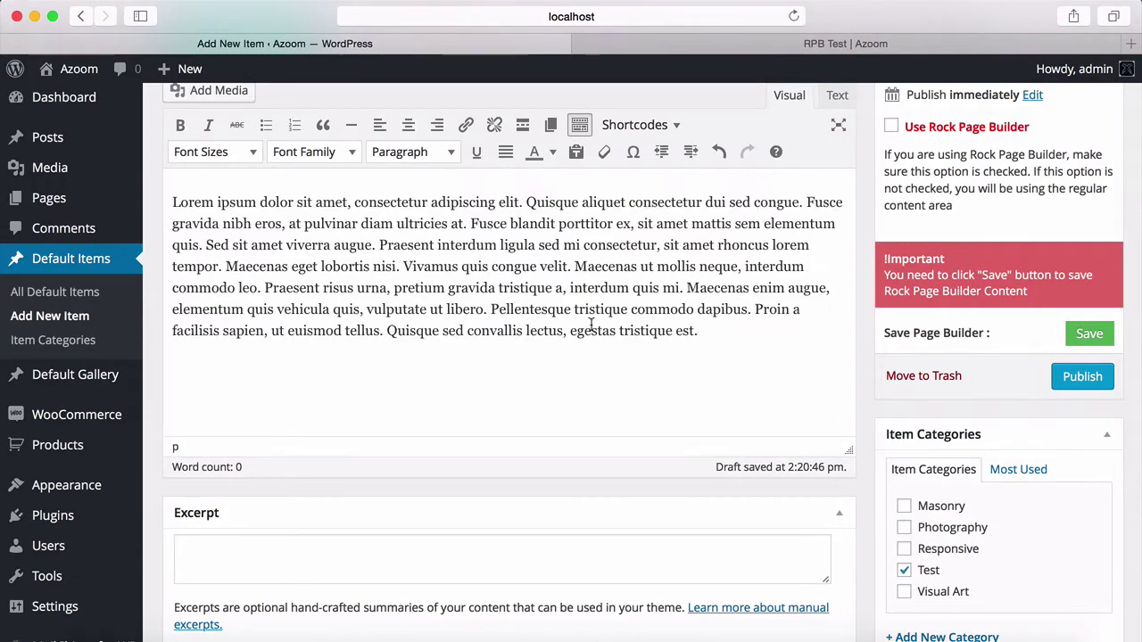
# - Copy the first three sentences of the Single 2 content into its excerpt
pyautogui.moveTo(464, 223); pyautogui.dragTo(170, 198)
pyautogui.press('super+c')
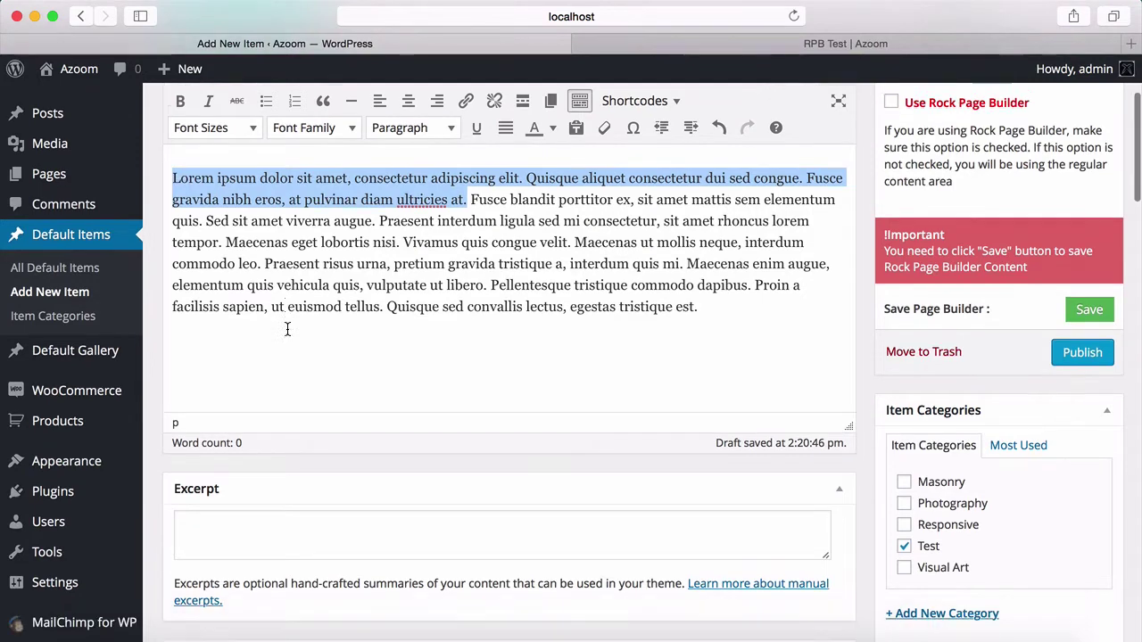
pyautogui.scroll(-2, 277, 428)
pyautogui.click(267, 518)
pyautogui.press('super+v')
# - Copy the full Lorem ipsum paragraph from the Single 2 content and publish the item
pyautogui.moveTo(718, 283); pyautogui.dragTo(114, 149)
pyautogui.press('super+c')
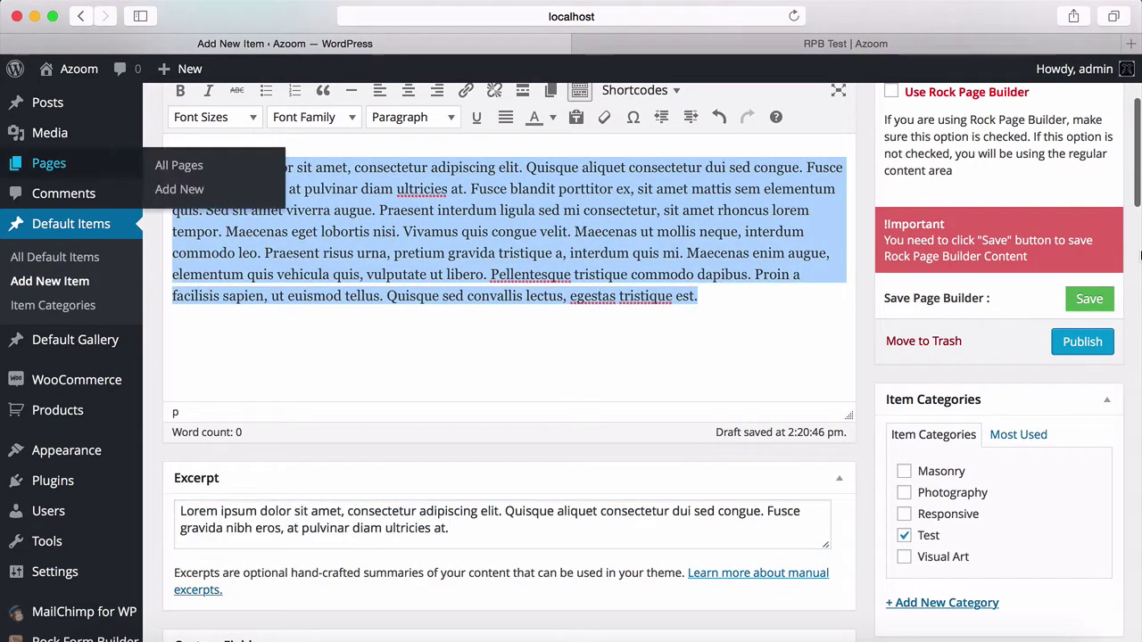
pyautogui.click(1079, 341)
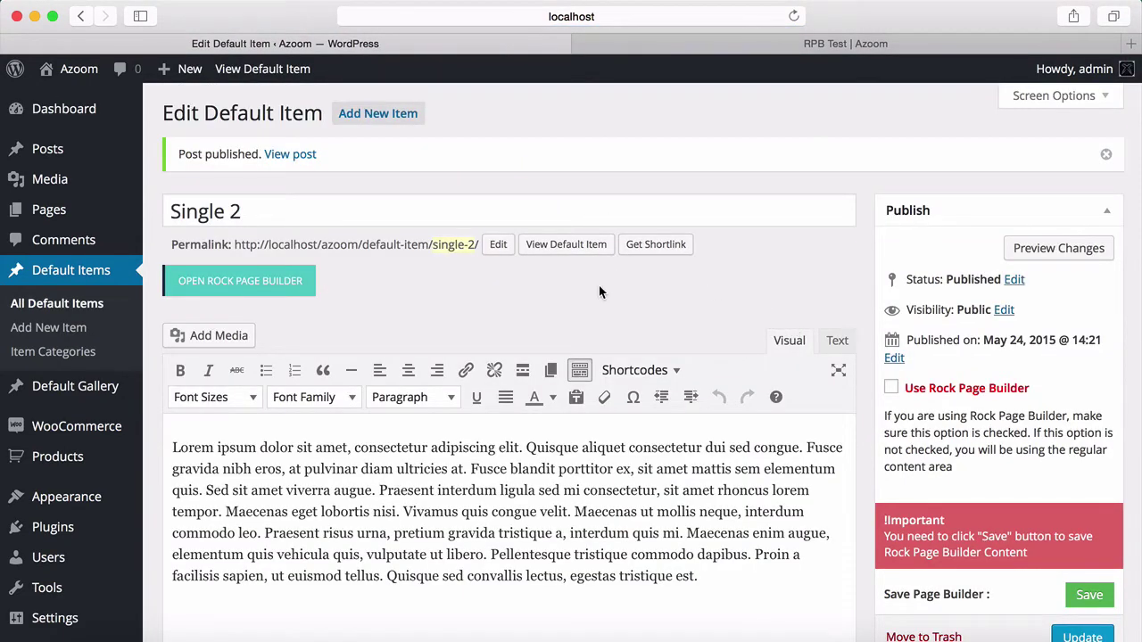
# - Start a new default item titled Single 3 and assign it to the Test category
pyautogui.click(76, 329)
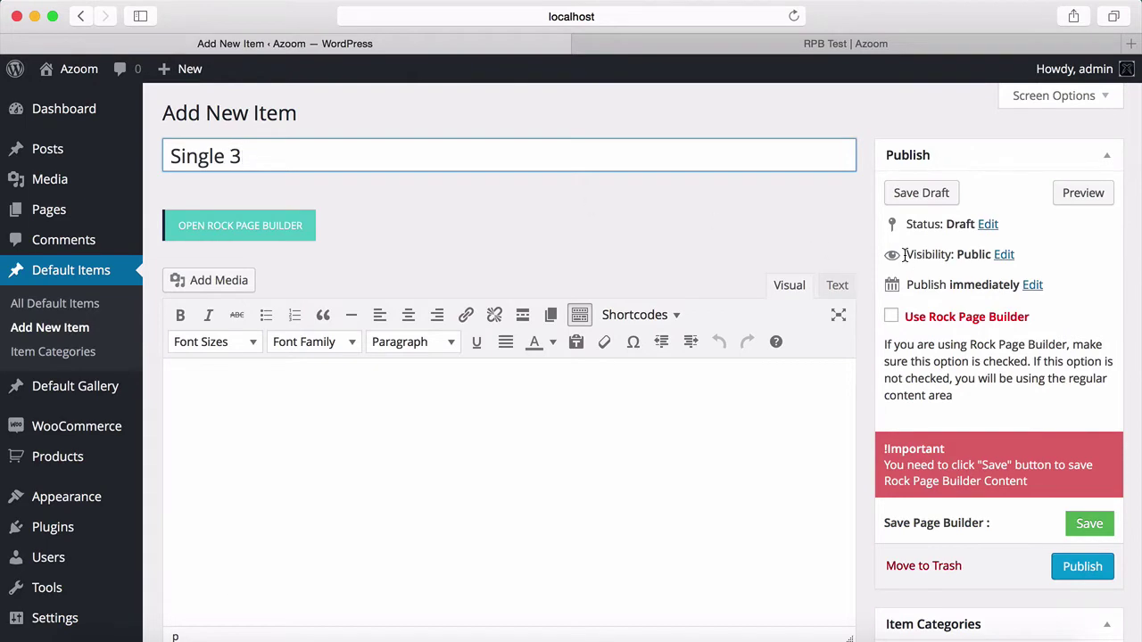
pyautogui.scroll(-10, 904, 255)
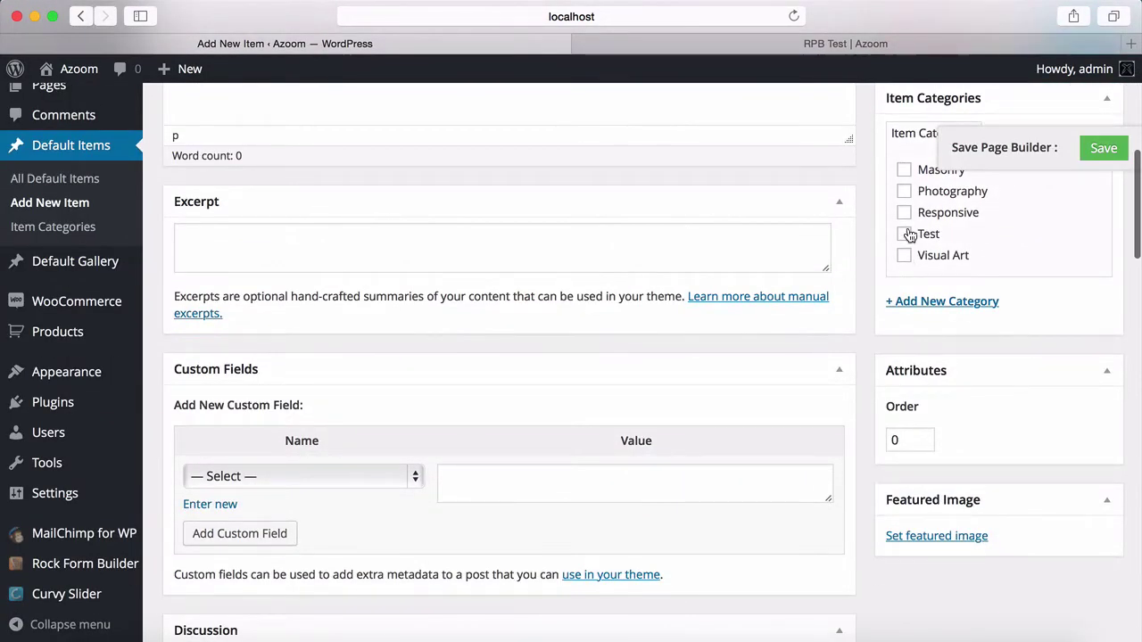
pyautogui.click(905, 234)
# - Upload wordpress-single-portfolio-advanced-3.jpg from the Azoom Files folder and set it as the Single 3 item's featured image
pyautogui.click(933, 538)
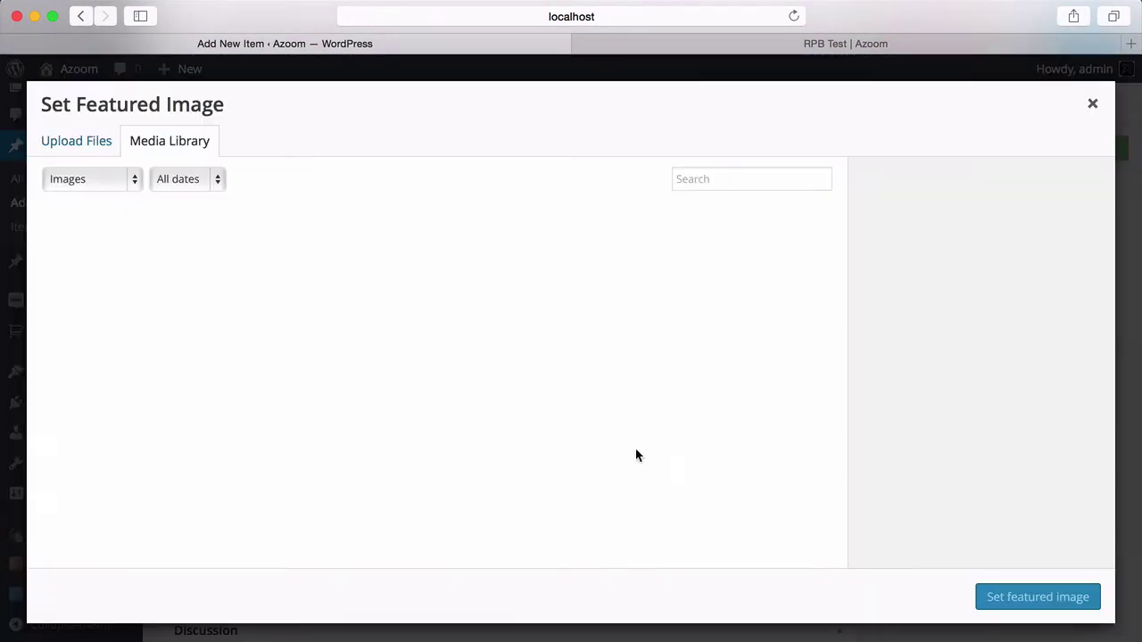
pyautogui.hotkey('ctrl', 'Up')
pyautogui.click(228, 272)
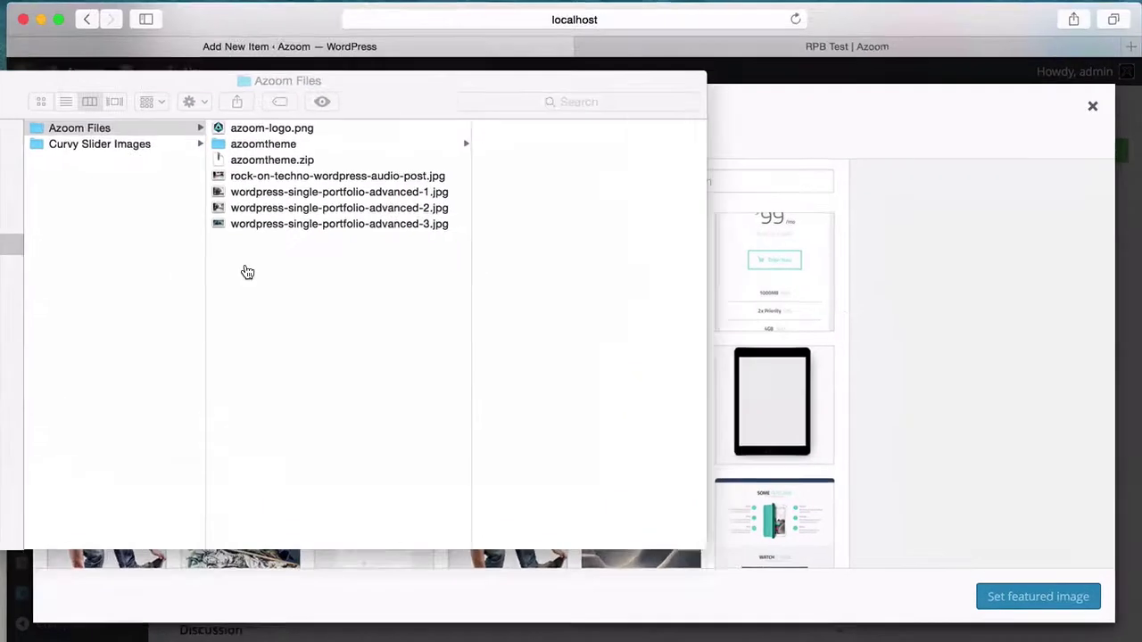
pyautogui.moveTo(294, 229); pyautogui.dragTo(785, 250)
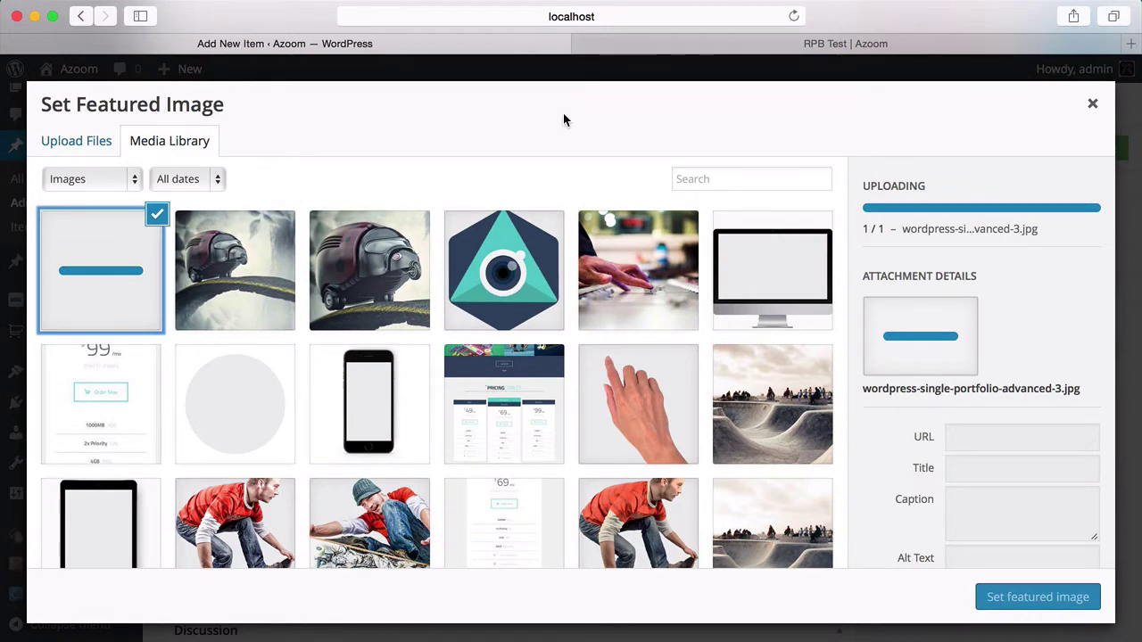
pyautogui.click(999, 598)
# - Fill the Single 3 content with the copied Lorem ipsum paragraph and copy its first three sentences into the excerpt
pyautogui.scroll(5, 870, 384)
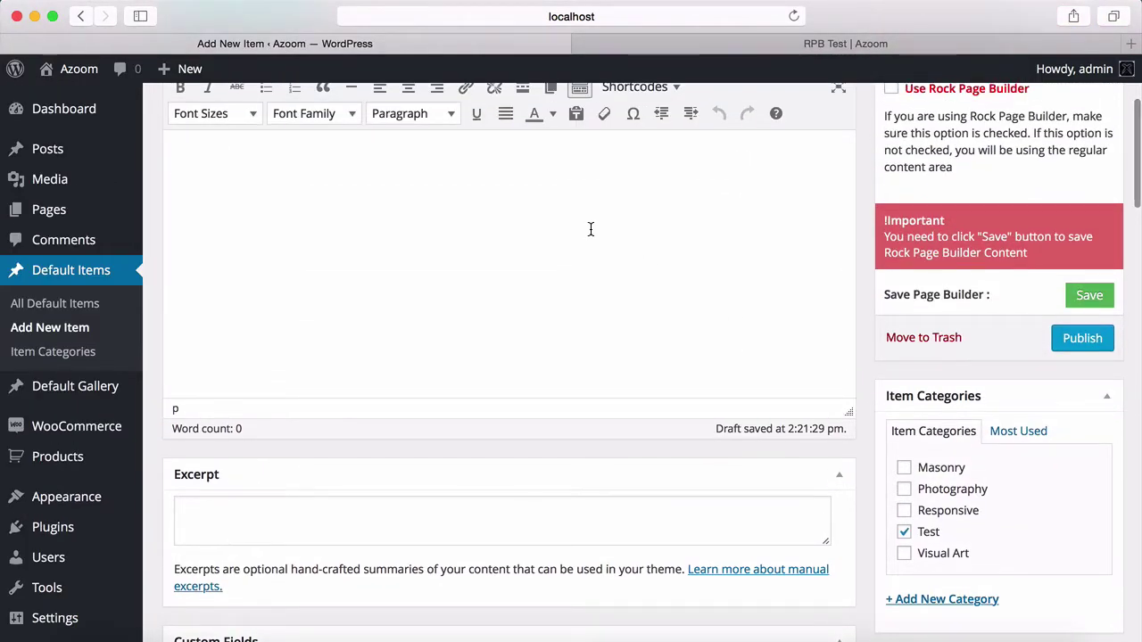
pyautogui.press('super+v')
pyautogui.moveTo(470, 185); pyautogui.dragTo(163, 159)
pyautogui.press('super+c')
pyautogui.click(271, 514)
pyautogui.press('super+v')
# - Copy the full Lorem ipsum paragraph from the Single 3 content and publish the item
pyautogui.moveTo(698, 310); pyautogui.dragTo(178, 148)
pyautogui.press('super+c')
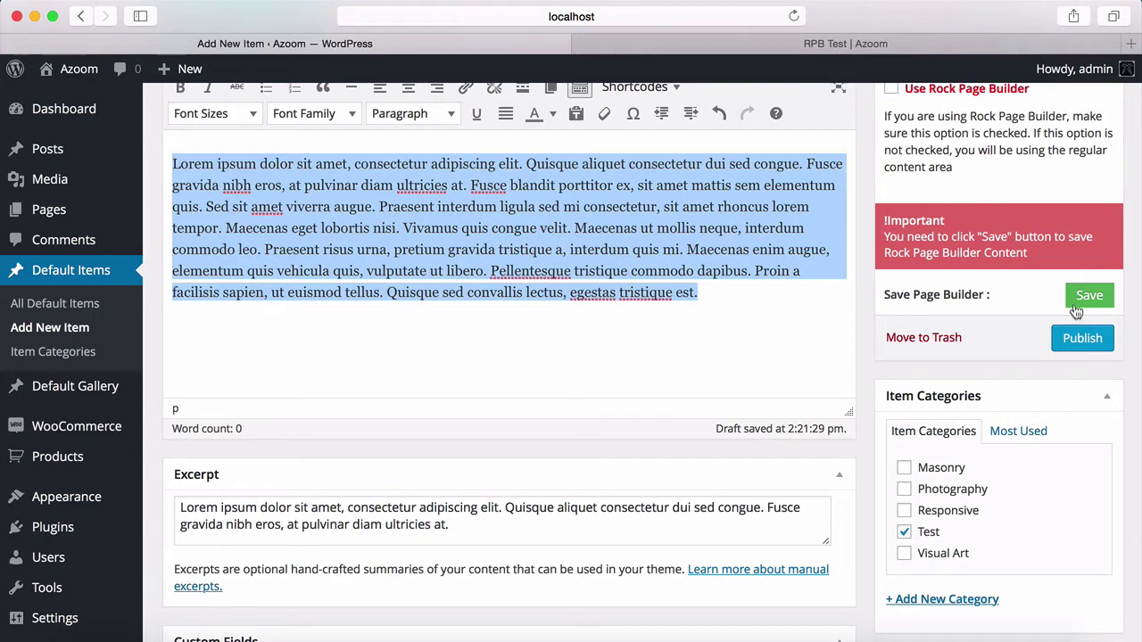
pyautogui.click(1079, 337)
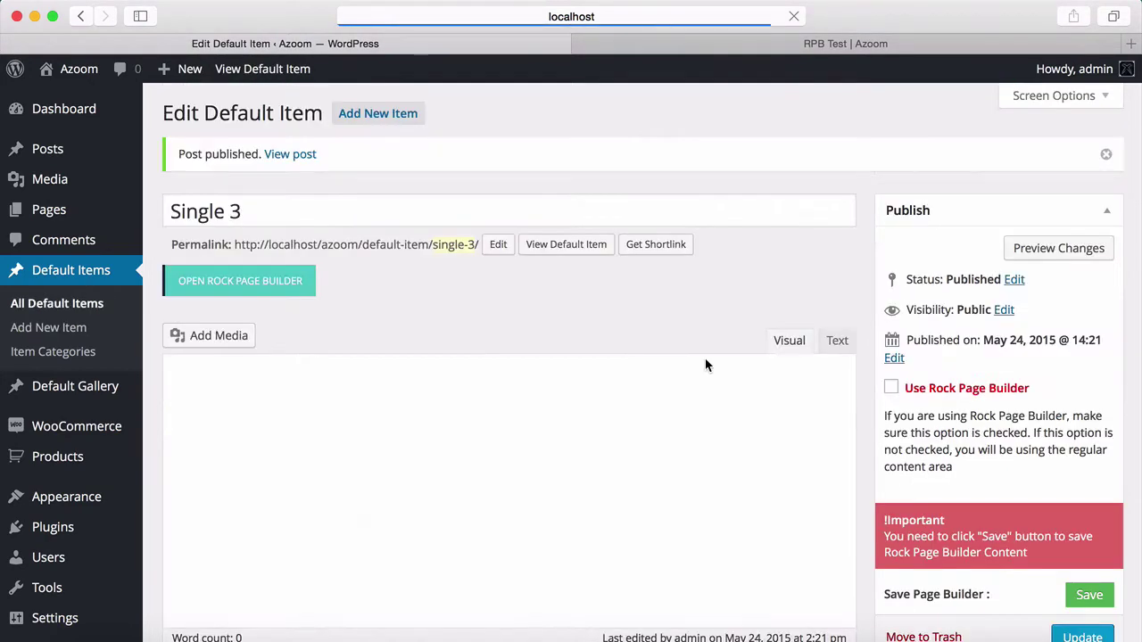
# - Start a new default item titled Single 4 and assign it to the Test category
pyautogui.click(53, 328)
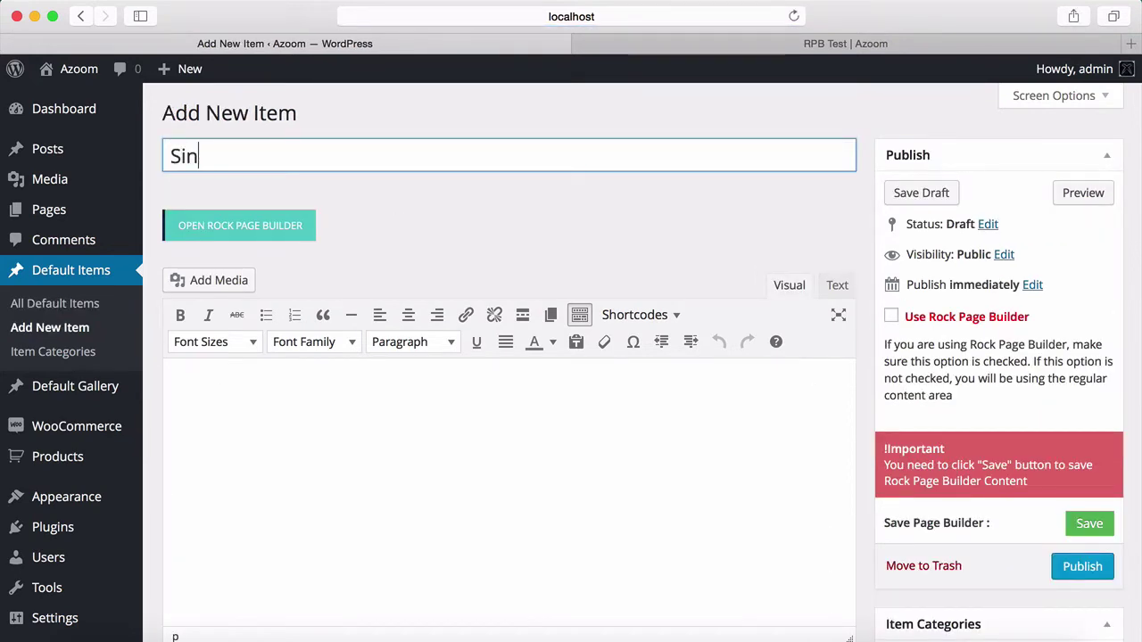
pyautogui.scroll(-5, 825, 284)
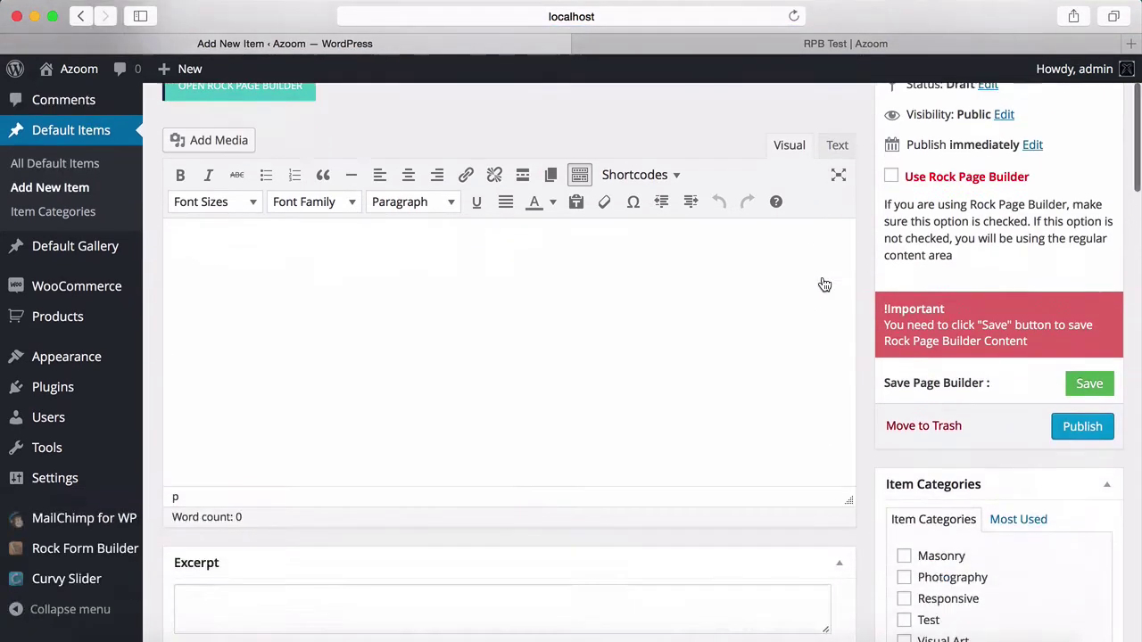
pyautogui.click(905, 462)
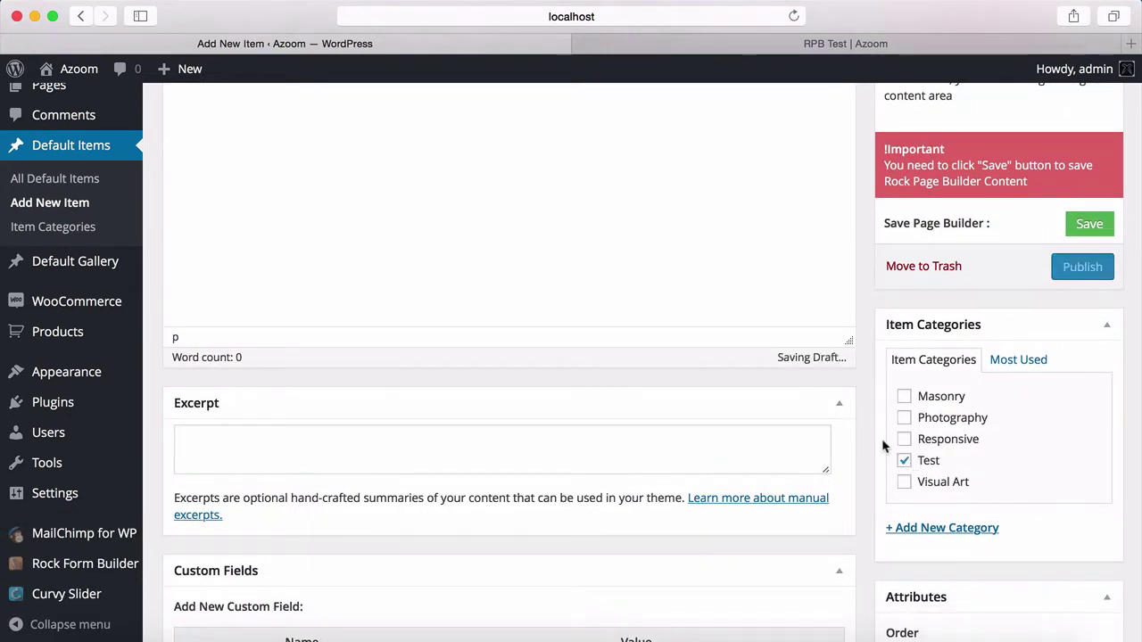
# - Set wordpress-single-portfolio-advanced-1.jpg from the media library as the Single 4 item's featured image
pyautogui.scroll(-5, 872, 432)
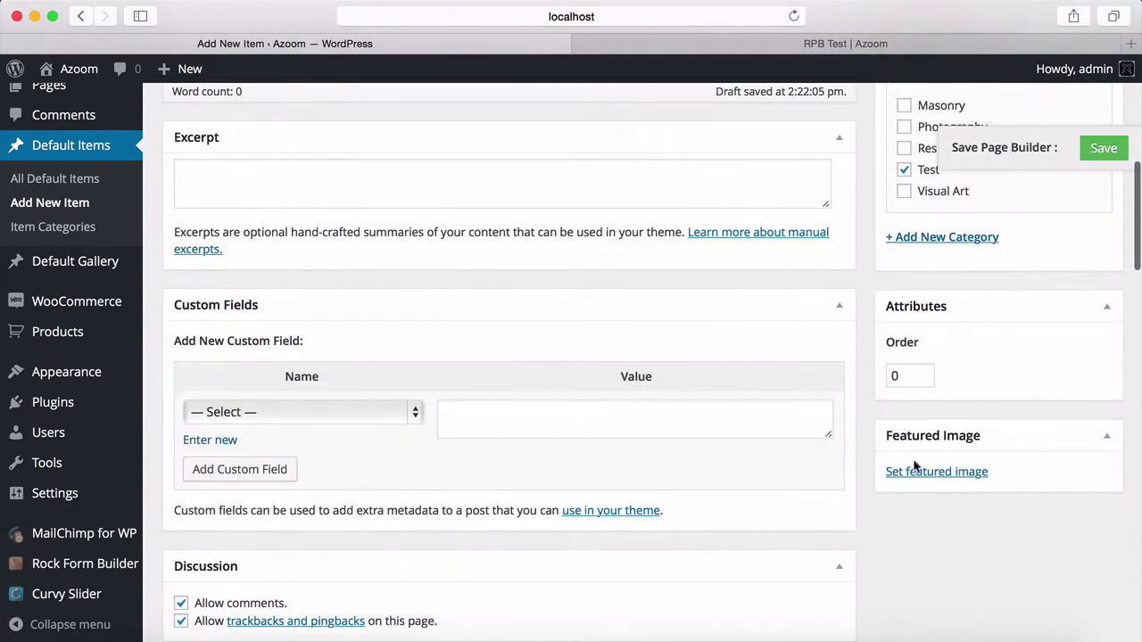
pyautogui.click(925, 473)
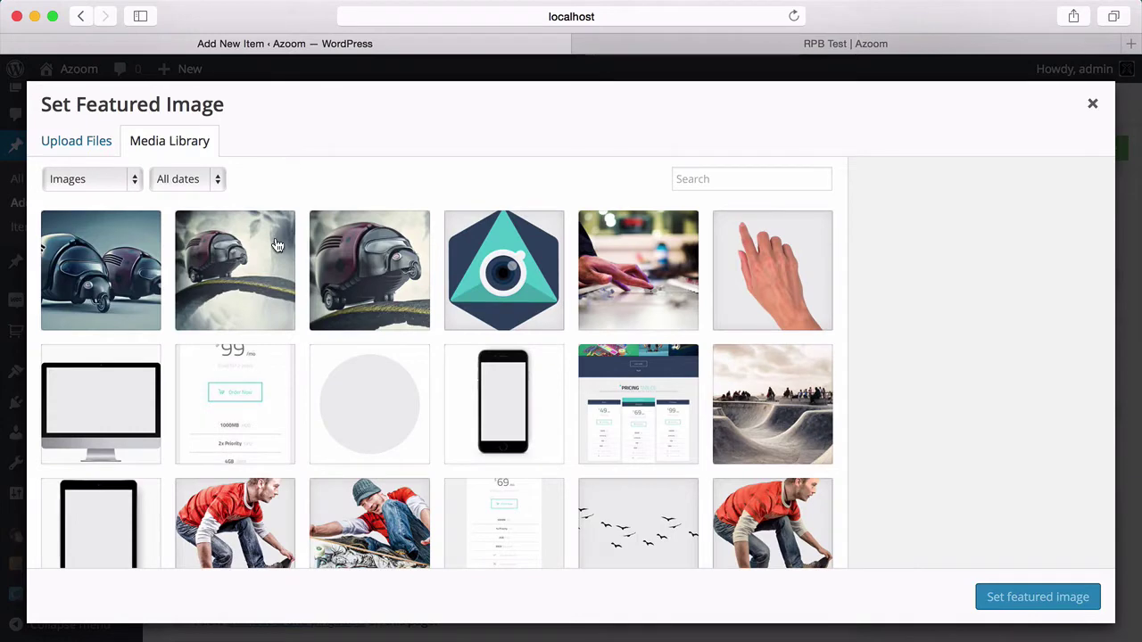
pyautogui.click(365, 259)
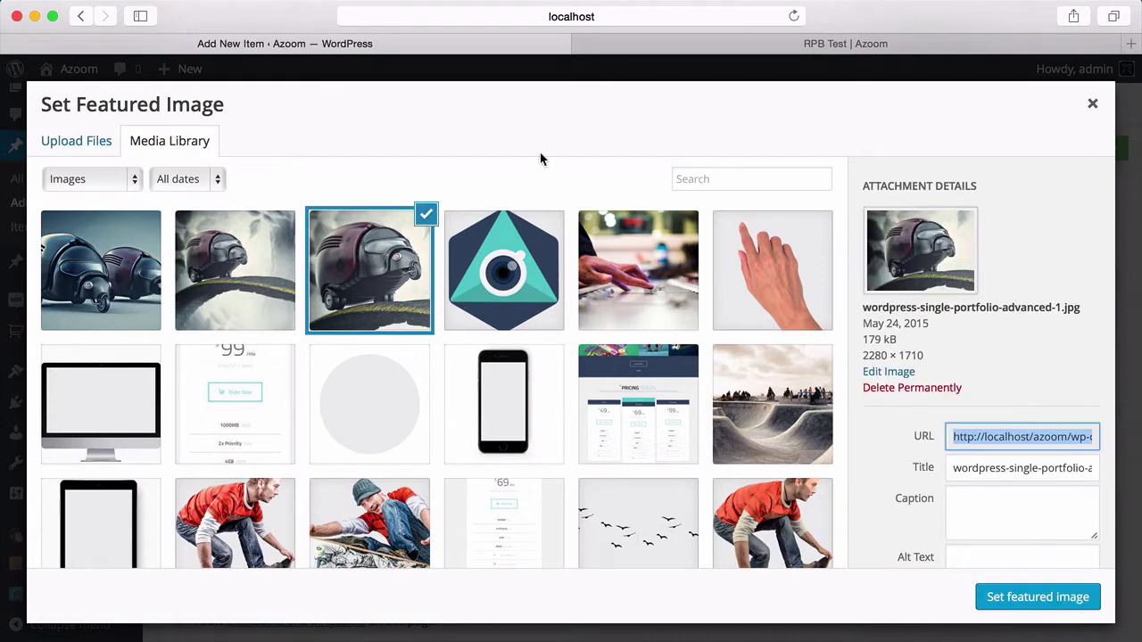
pyautogui.click(999, 603)
# - Fill the Single 4 content with the copied Lorem ipsum paragraph and copy its first three sentences into the excerpt
pyautogui.scroll(10, 844, 502)
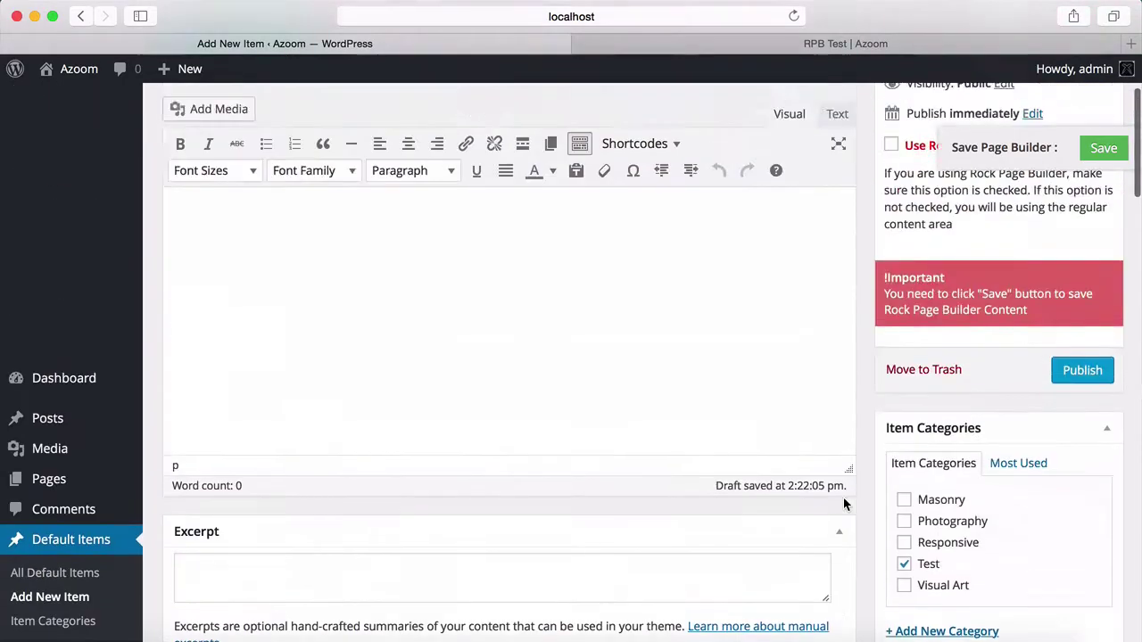
pyautogui.press('super+v')
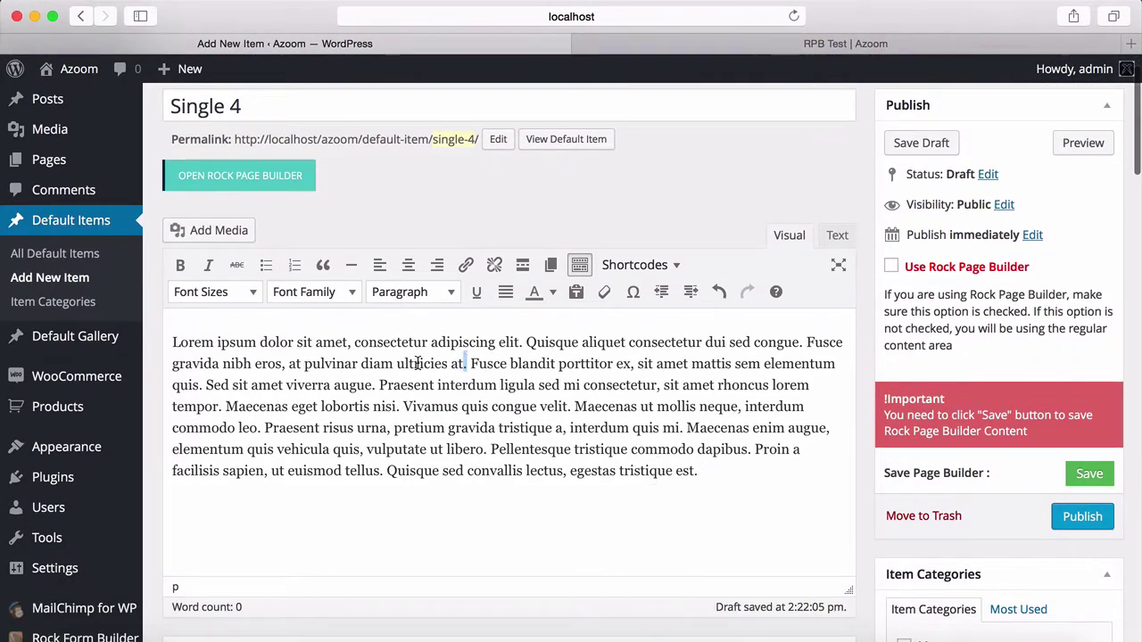
pyautogui.moveTo(466, 363); pyautogui.dragTo(179, 348)
pyautogui.press('super+c')
pyautogui.scroll(-5, 468, 371)
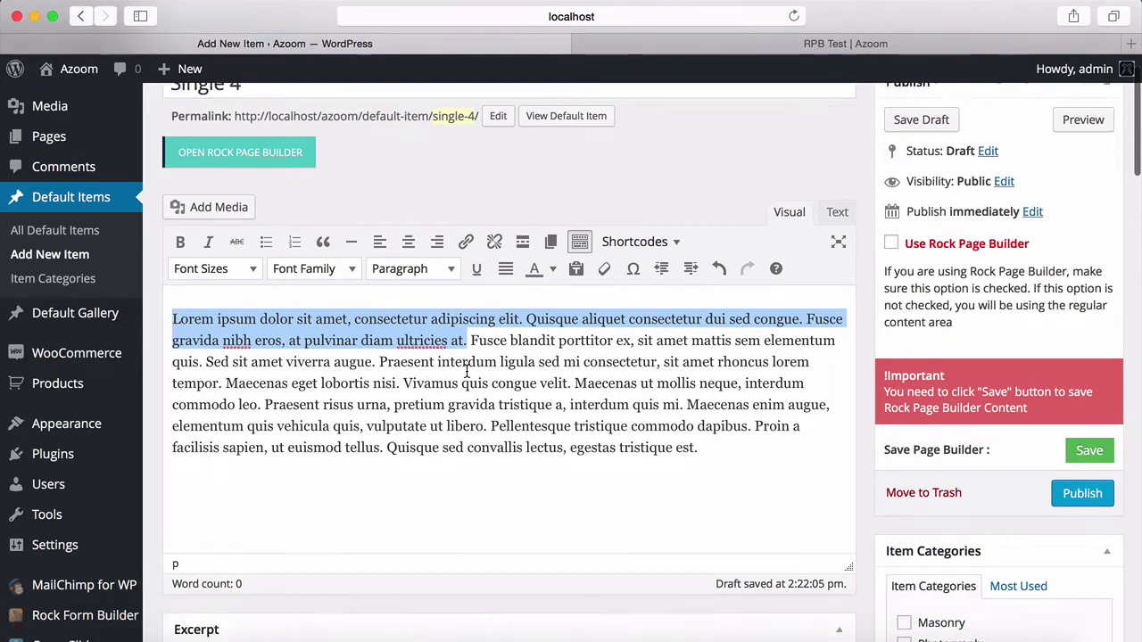
pyautogui.click(401, 541)
pyautogui.press('super+v')
# - Publish the Single 4 item and review its content, excerpt and category
pyautogui.moveTo(698, 316); pyautogui.dragTo(172, 182)
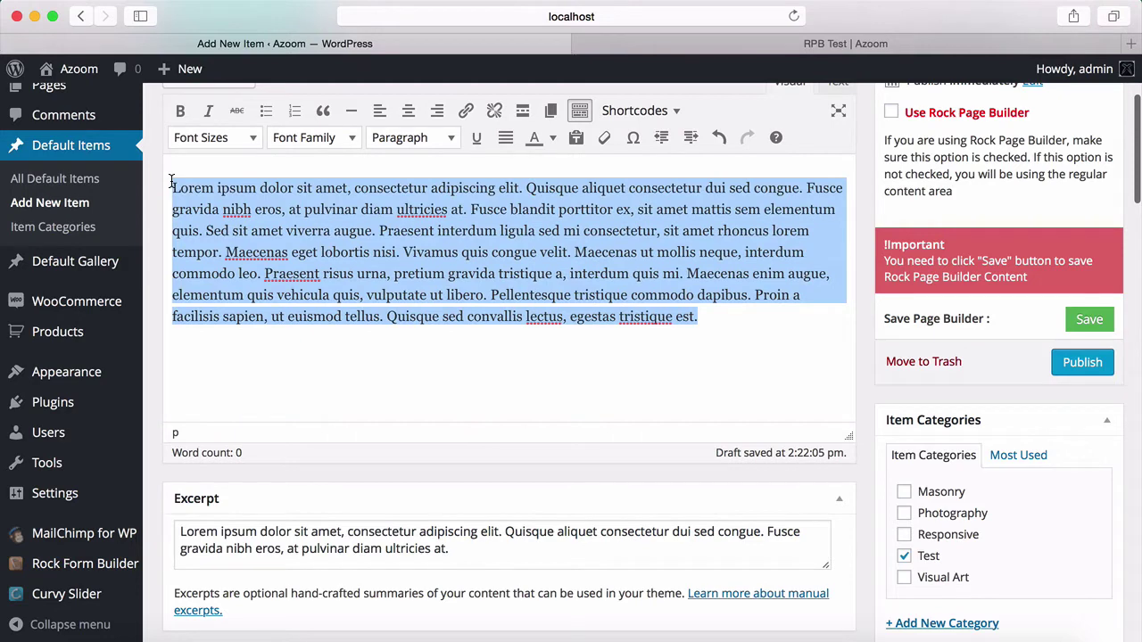
pyautogui.click(1088, 363)
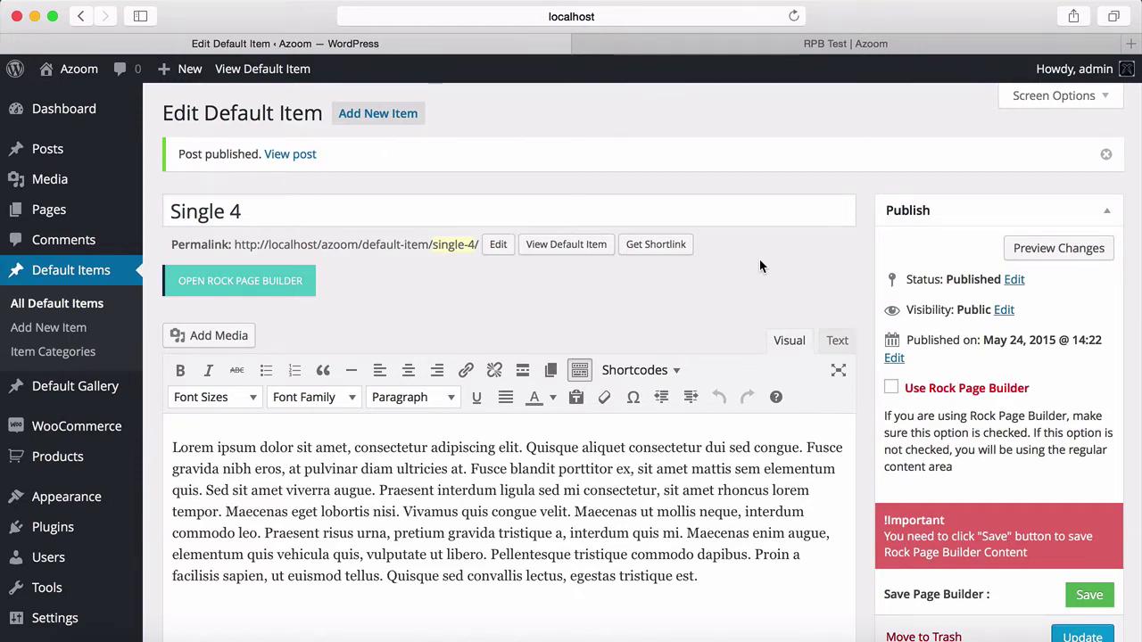
pyautogui.scroll(-10, 759, 258)
pyautogui.scroll(6, 759, 259)
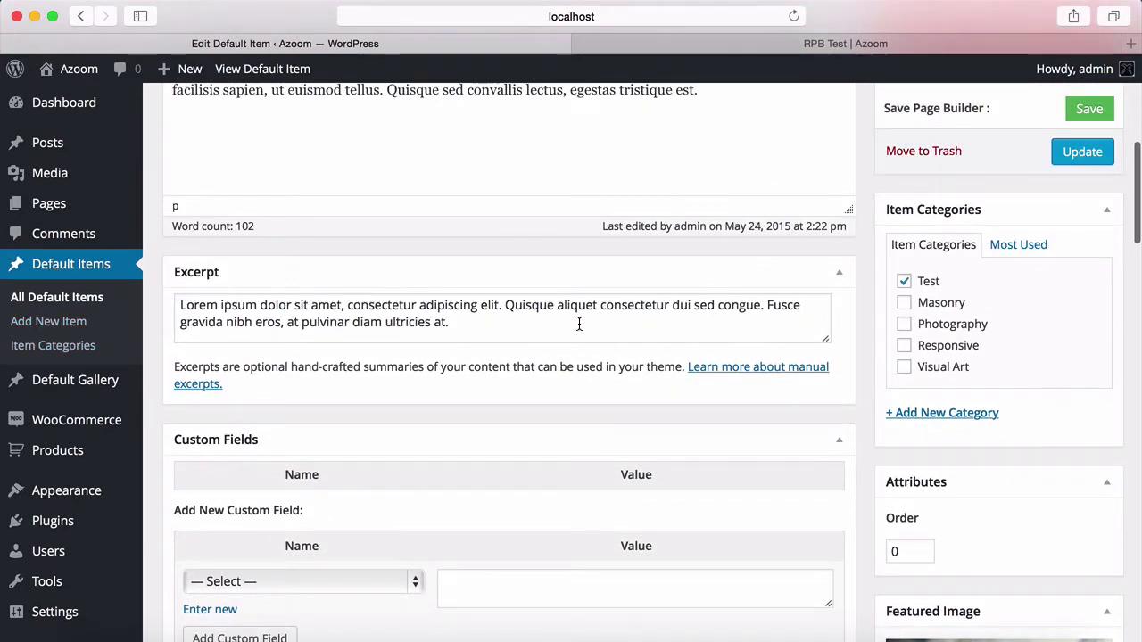
pyautogui.scroll(5, 579, 324)
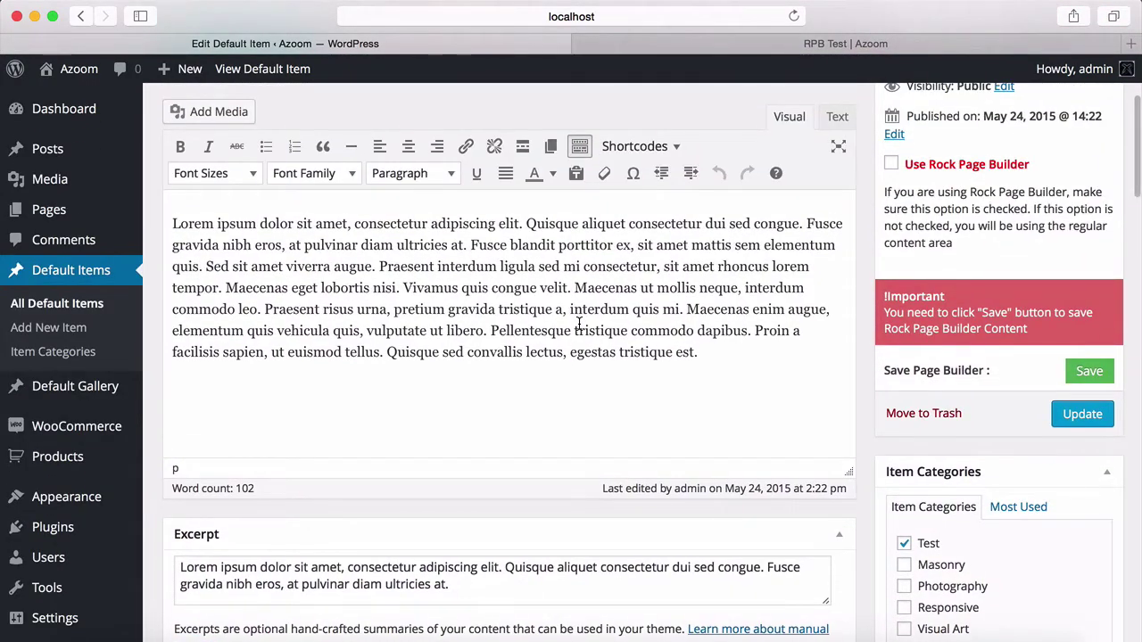
# - Look over the live RPB Test page, open its editor in a new browser tab and place that tab before the live page
pyautogui.click(721, 52)
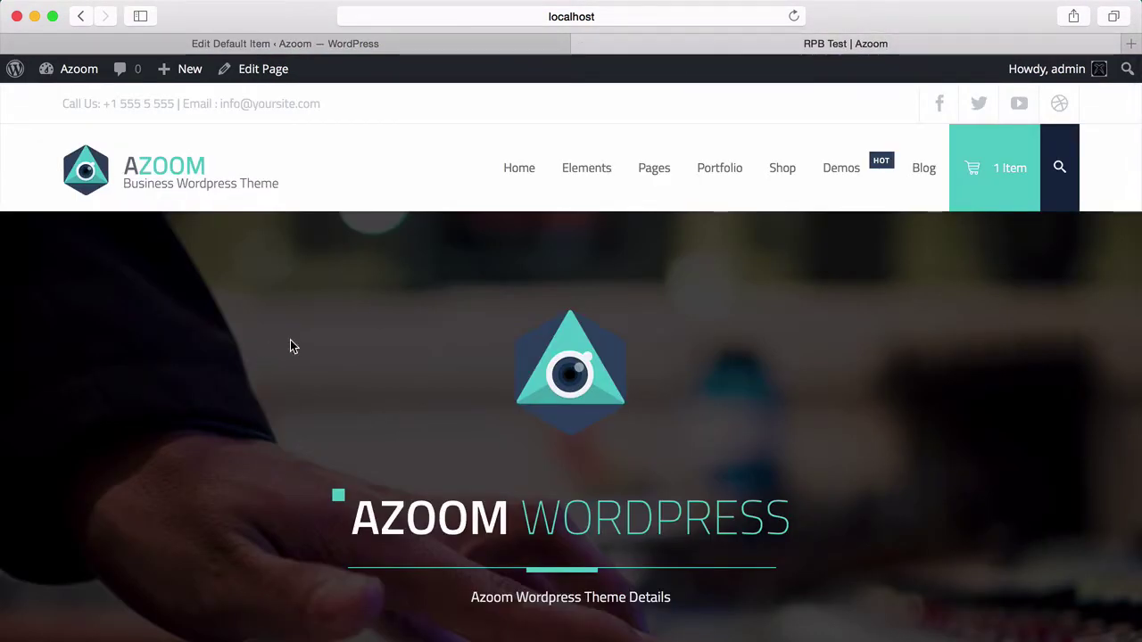
pyautogui.scroll(-10, 290, 340)
pyautogui.scroll(10, 290, 341)
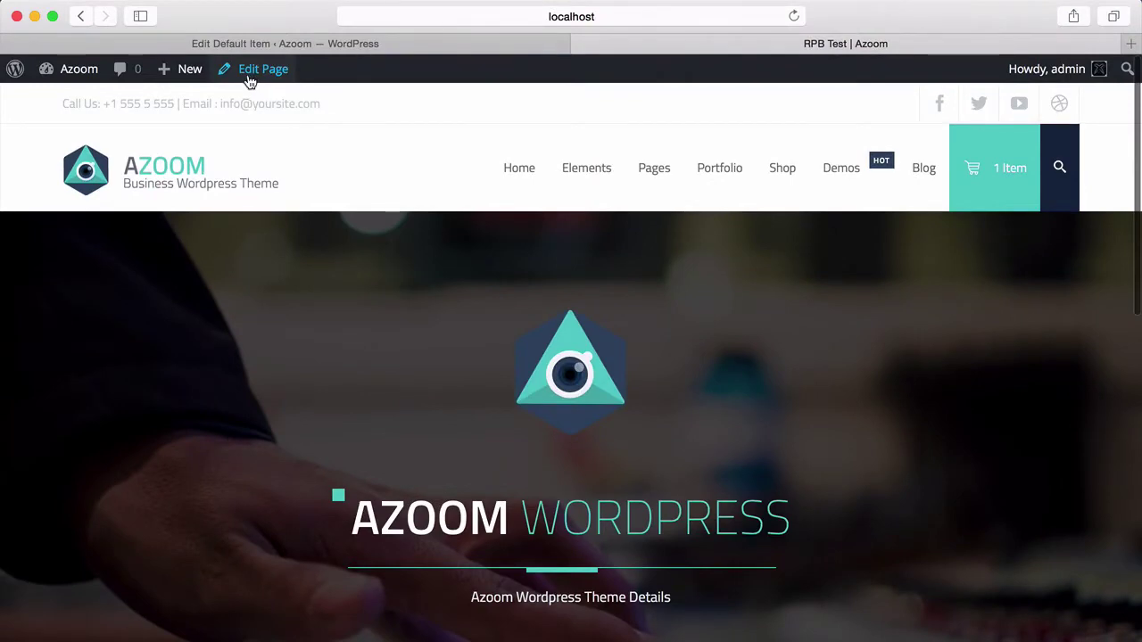
pyautogui.rightClick(249, 79)
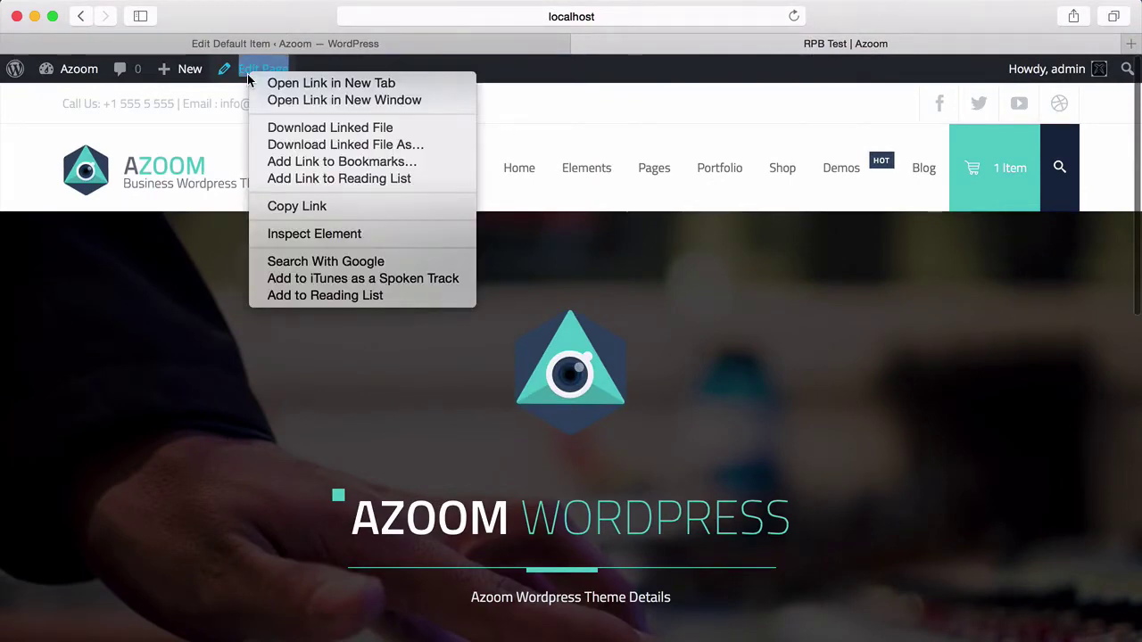
pyautogui.click(277, 84)
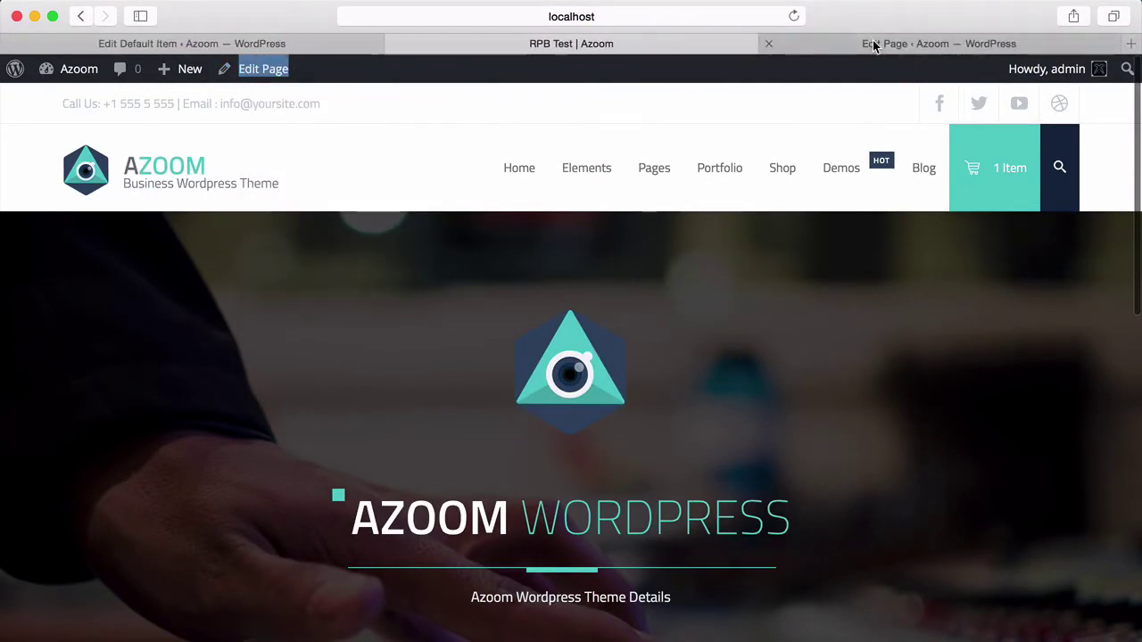
pyautogui.moveTo(874, 47); pyautogui.dragTo(596, 43)
# - Add a second Special Grid Blocks element below the first block in the RPB Test page builder
pyautogui.scroll(-1, 706, 190)
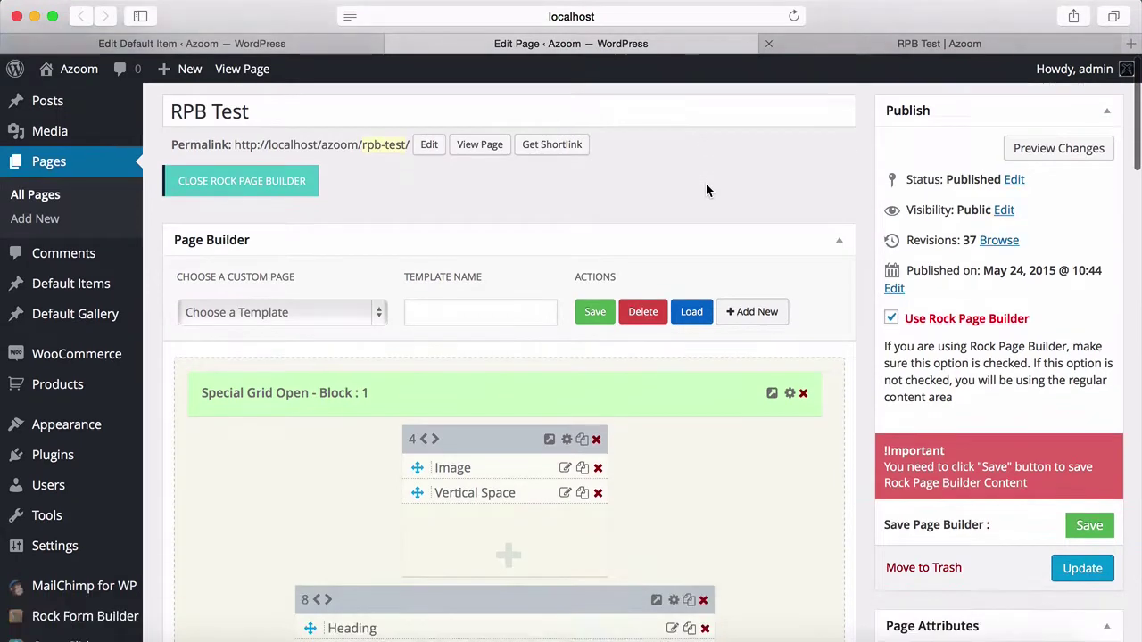
pyautogui.scroll(-10, 706, 190)
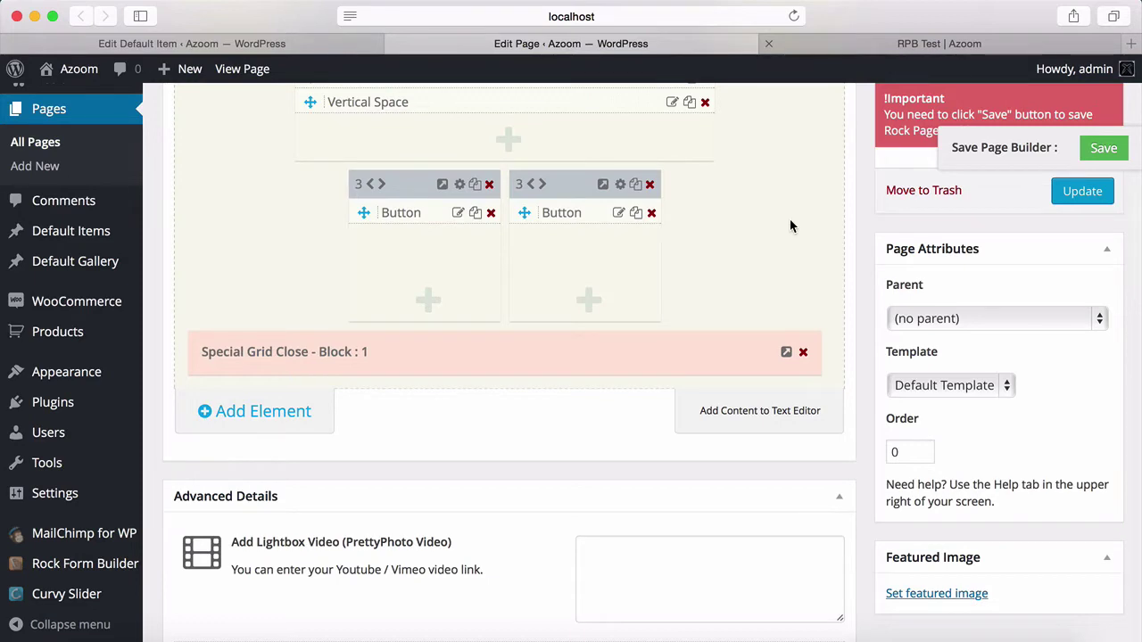
pyautogui.click(301, 421)
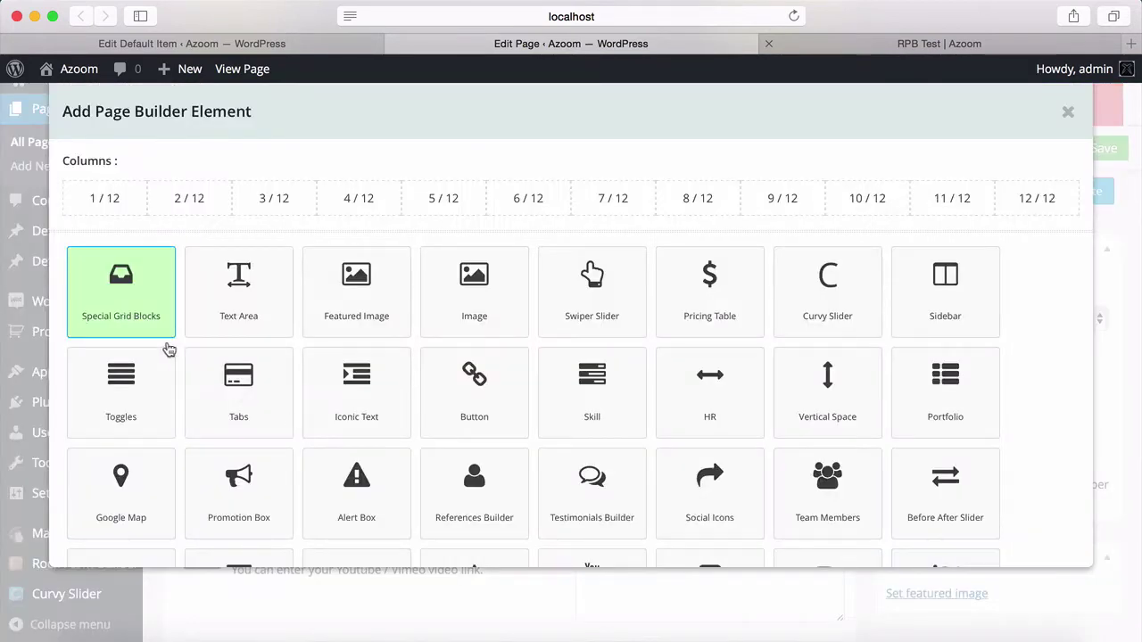
pyautogui.click(145, 303)
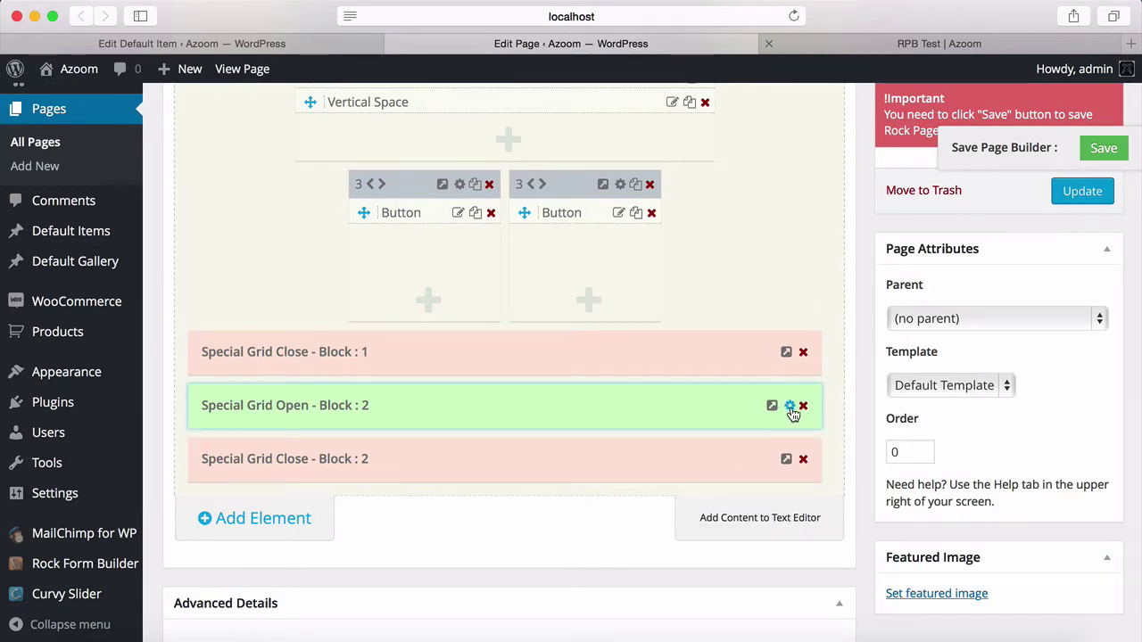
# - Set Avoid Sidebar to Insert Content Before Sidebars for special grid block 1 and save the block settings
pyautogui.scroll(5, 779, 258)
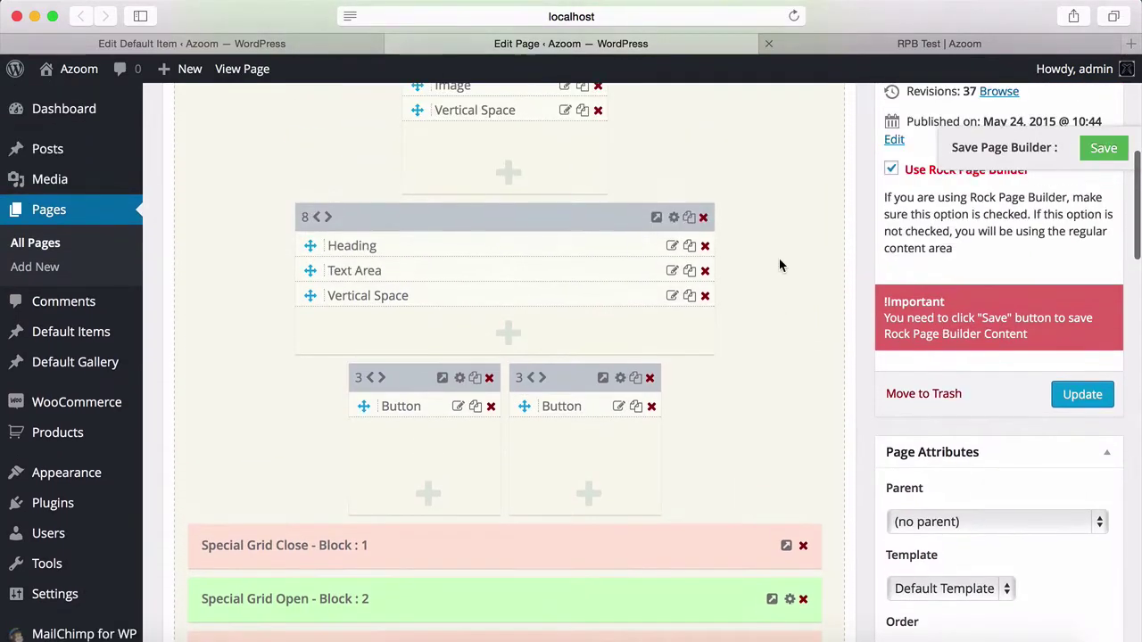
pyautogui.scroll(2, 779, 265)
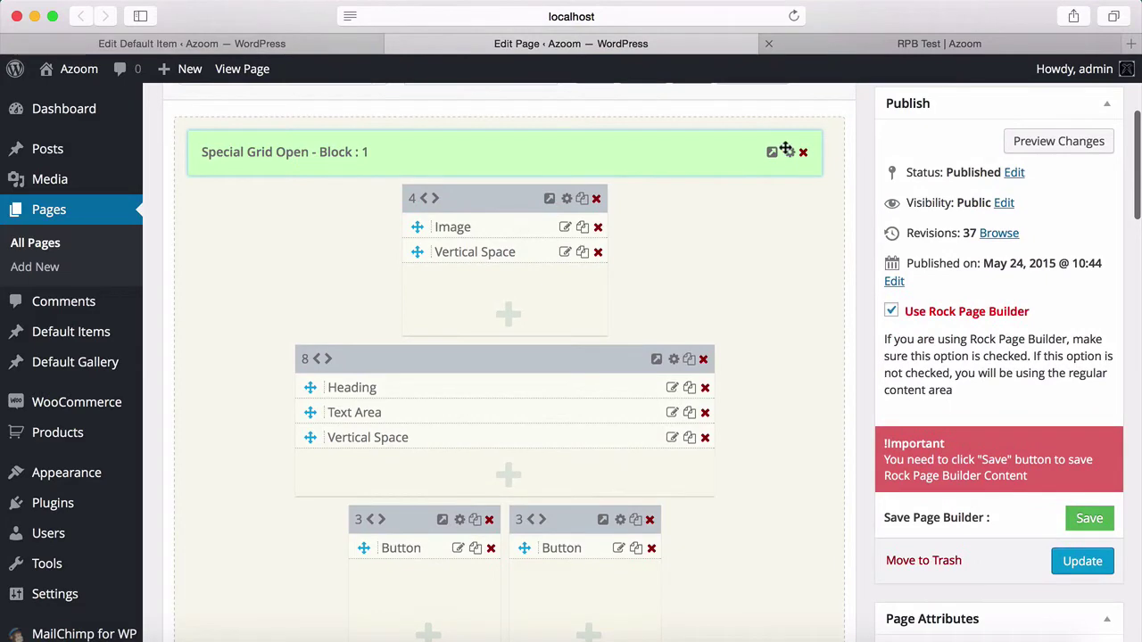
pyautogui.click(789, 157)
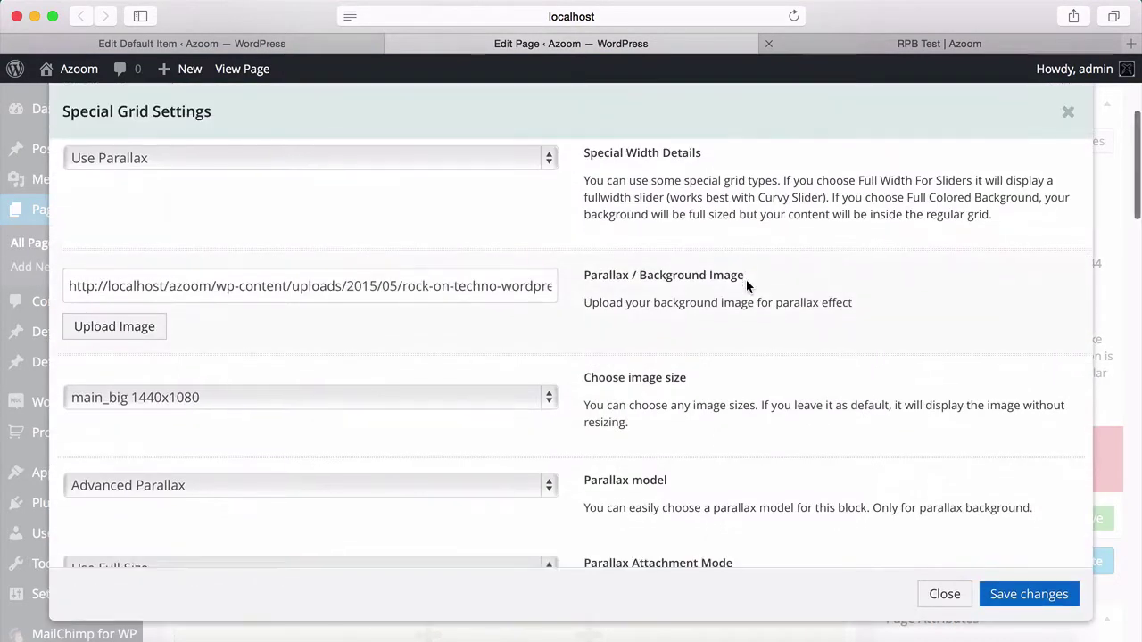
pyautogui.scroll(-2, 747, 284)
pyautogui.scroll(-10, 746, 279)
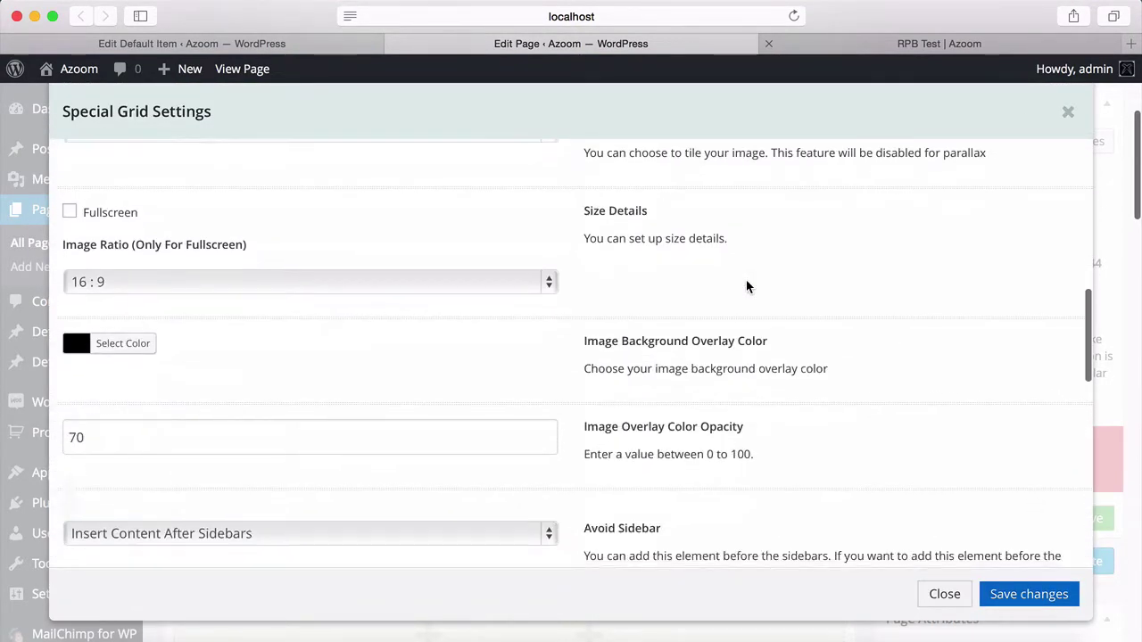
pyautogui.scroll(-2, 747, 282)
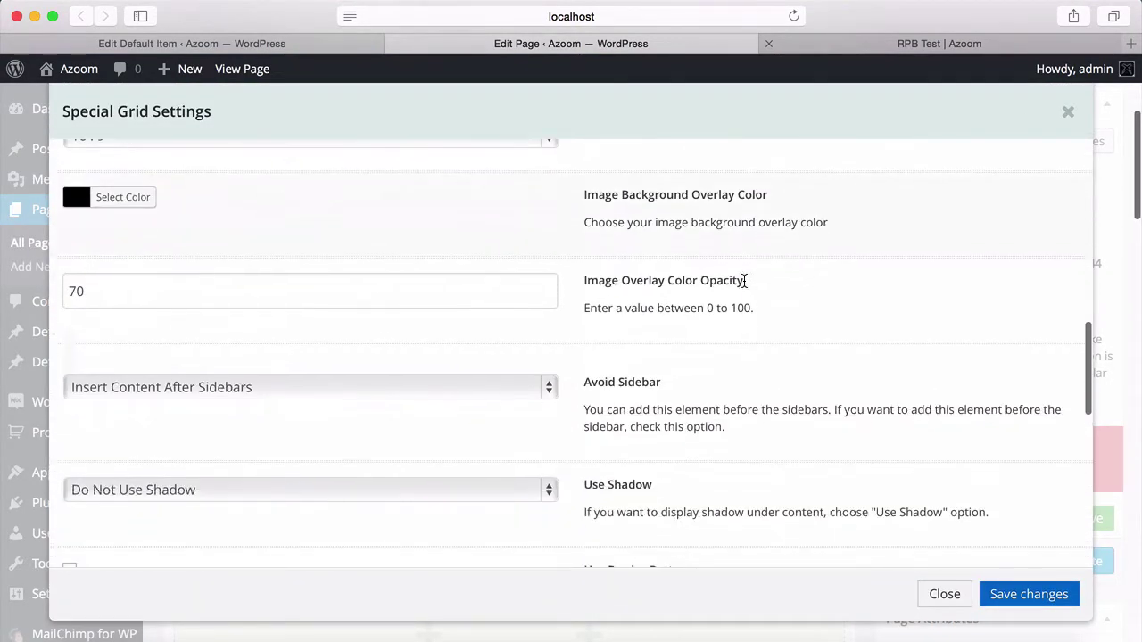
pyautogui.click(254, 392)
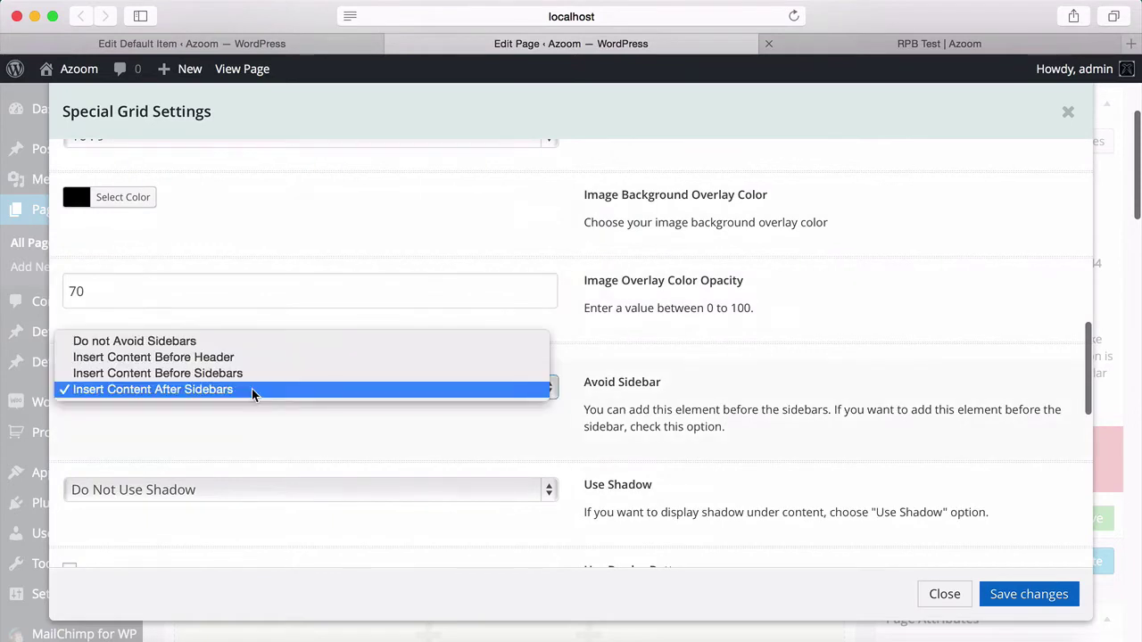
pyautogui.click(181, 379)
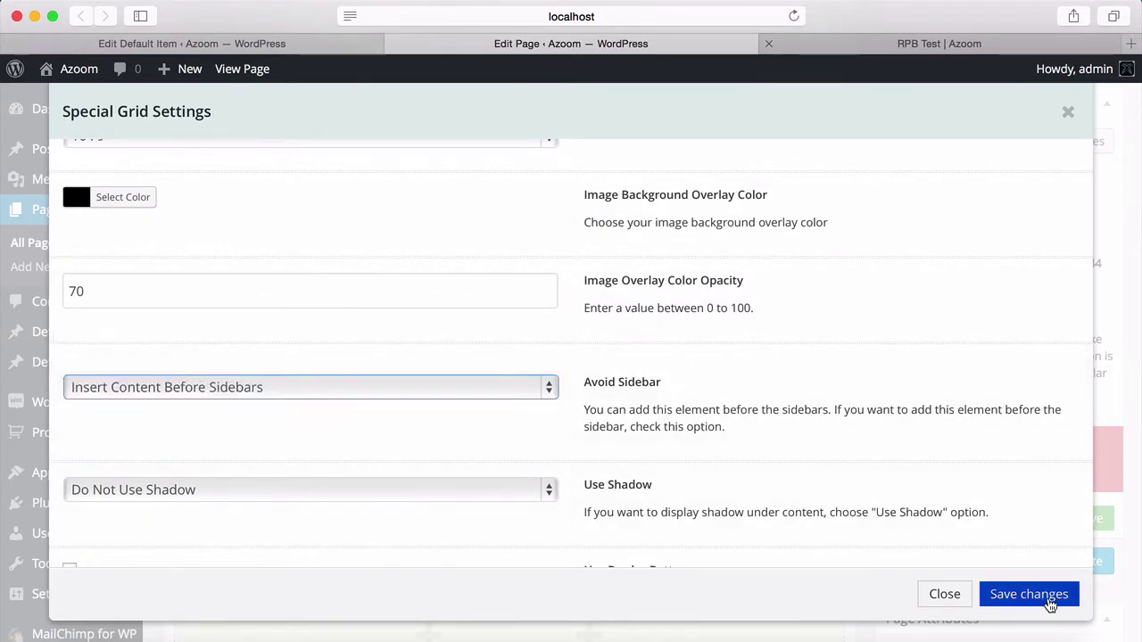
pyautogui.click(1008, 594)
pyautogui.scroll(-5, 874, 473)
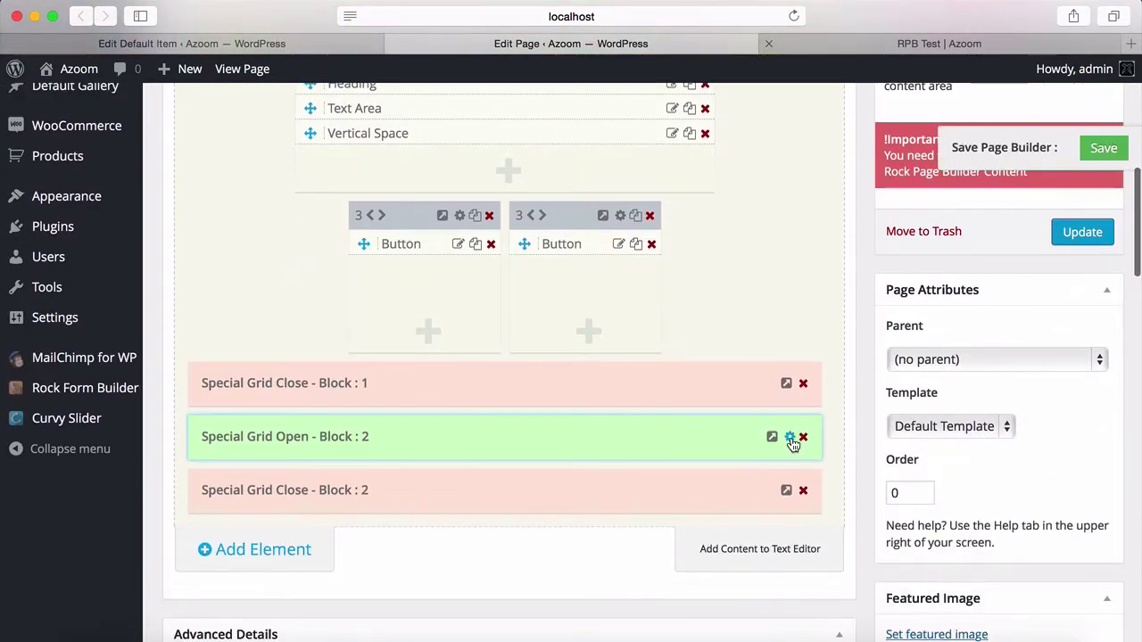
# - Set special grid block 2 to Insert Content Before Sidebars and Full Width Grid (Mostly For Sliders), and save its settings
pyautogui.click(790, 439)
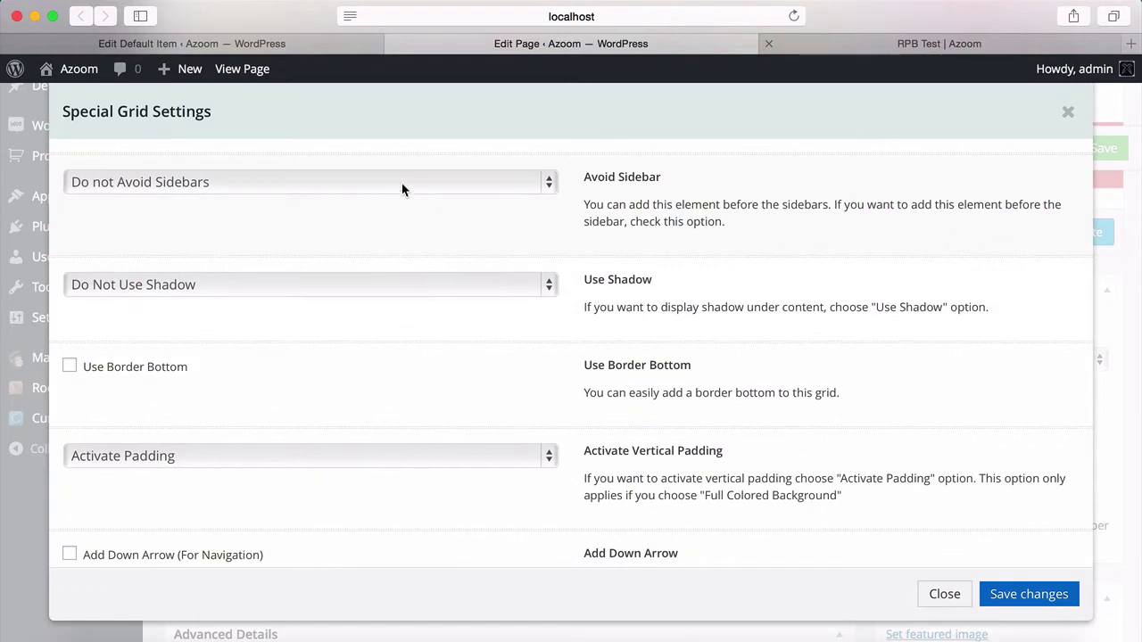
pyautogui.click(329, 191)
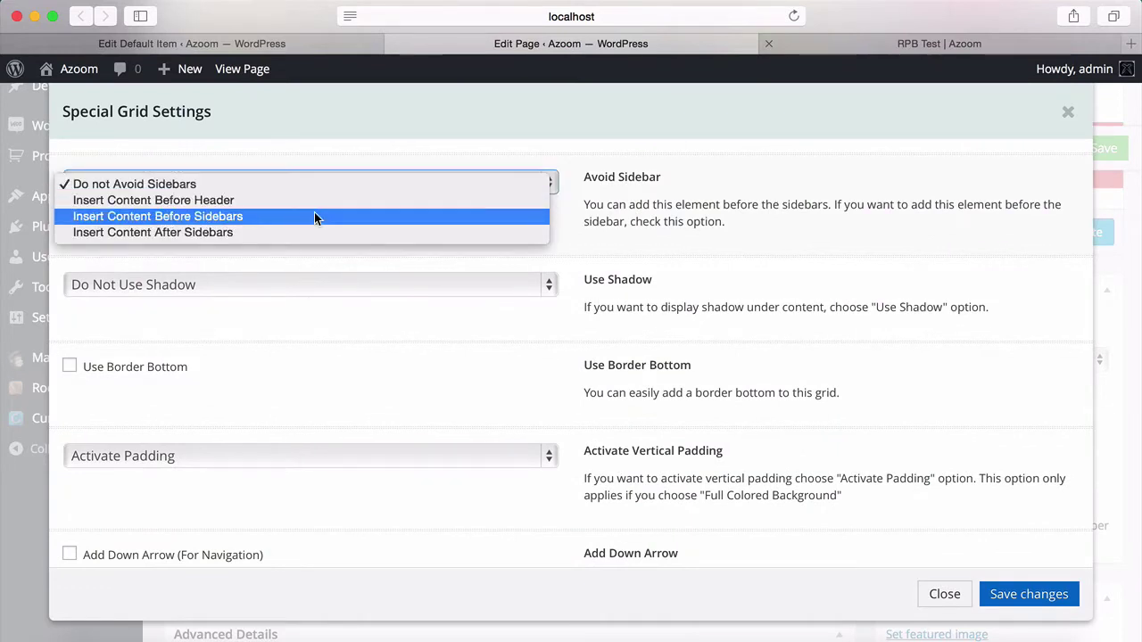
pyautogui.click(313, 216)
pyautogui.scroll(3, 312, 212)
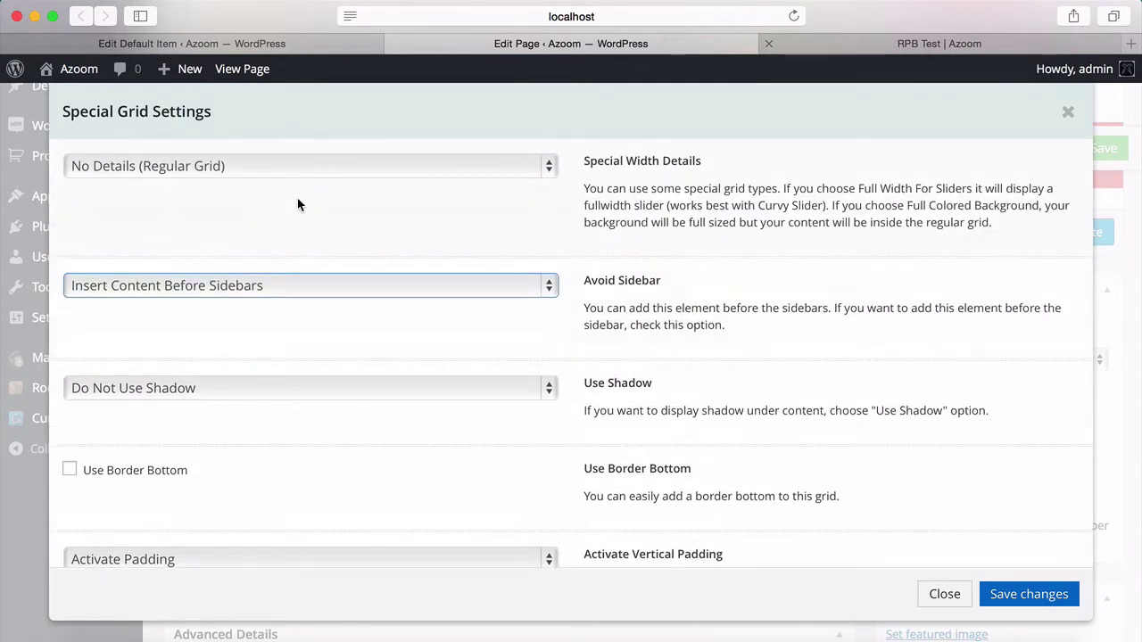
pyautogui.click(280, 168)
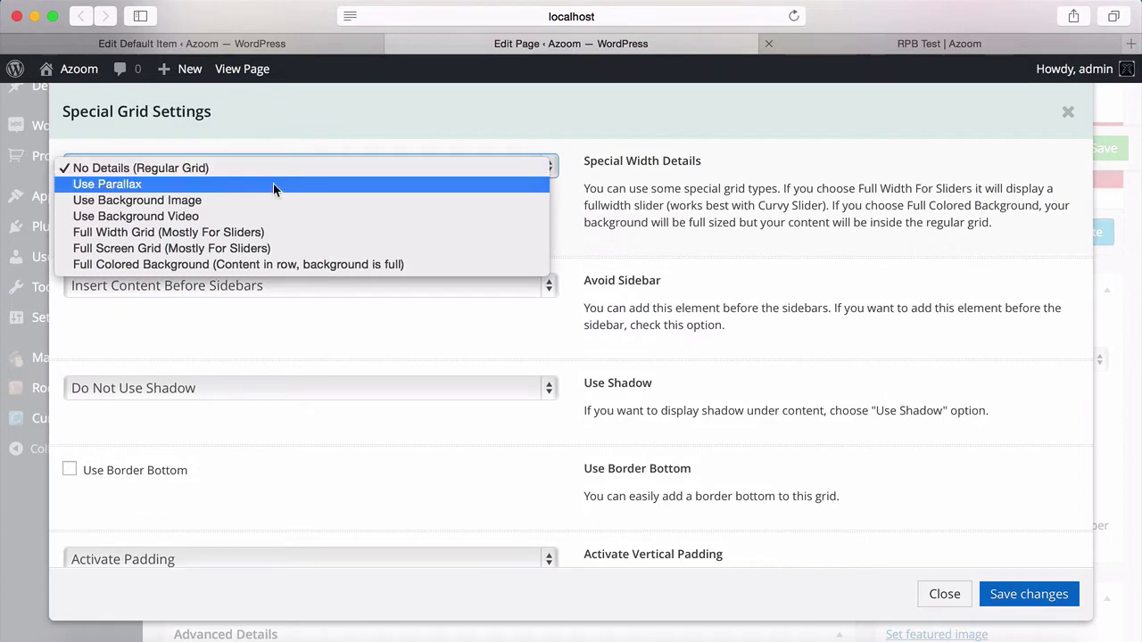
pyautogui.click(211, 233)
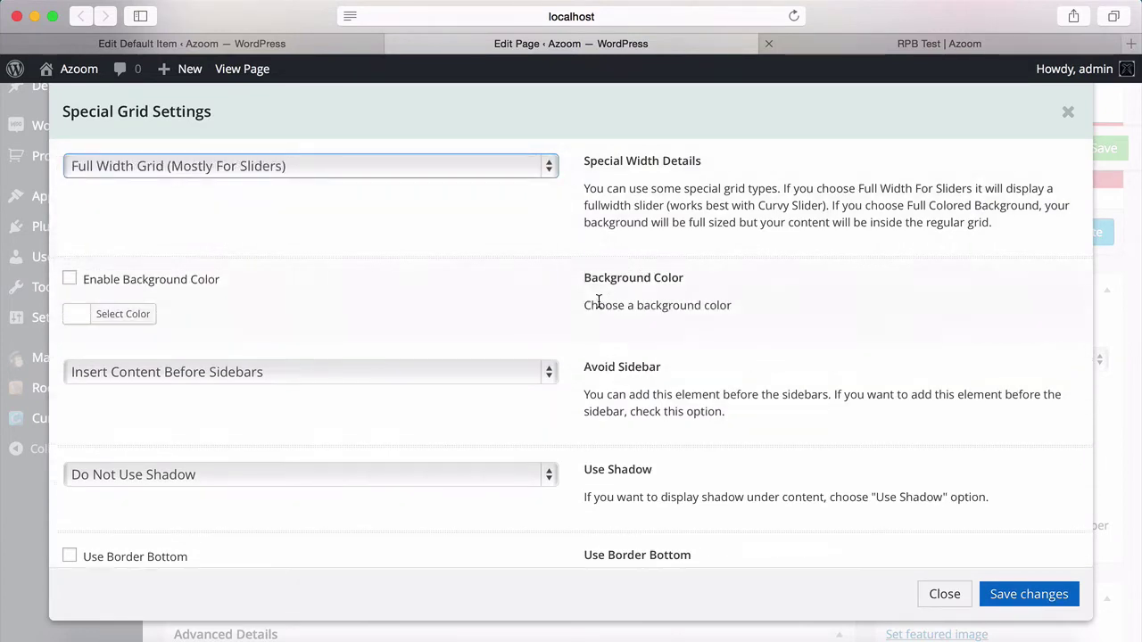
pyautogui.click(1003, 594)
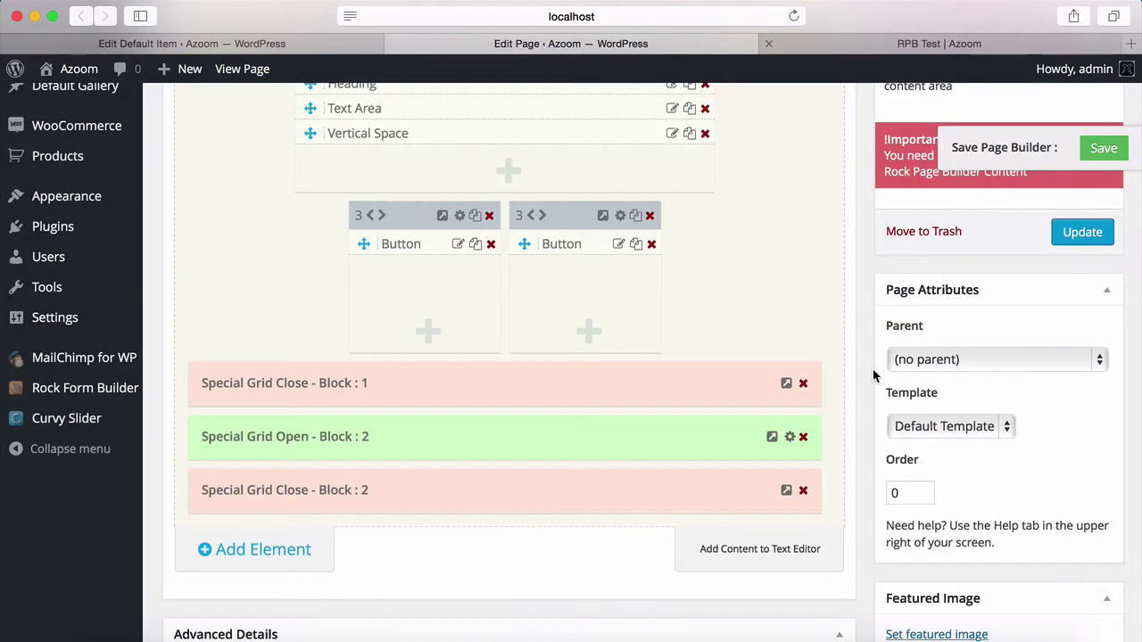
# - Add a Portfolio element in a 12/12 column and move that column inside special grid block 2
pyautogui.click(306, 551)
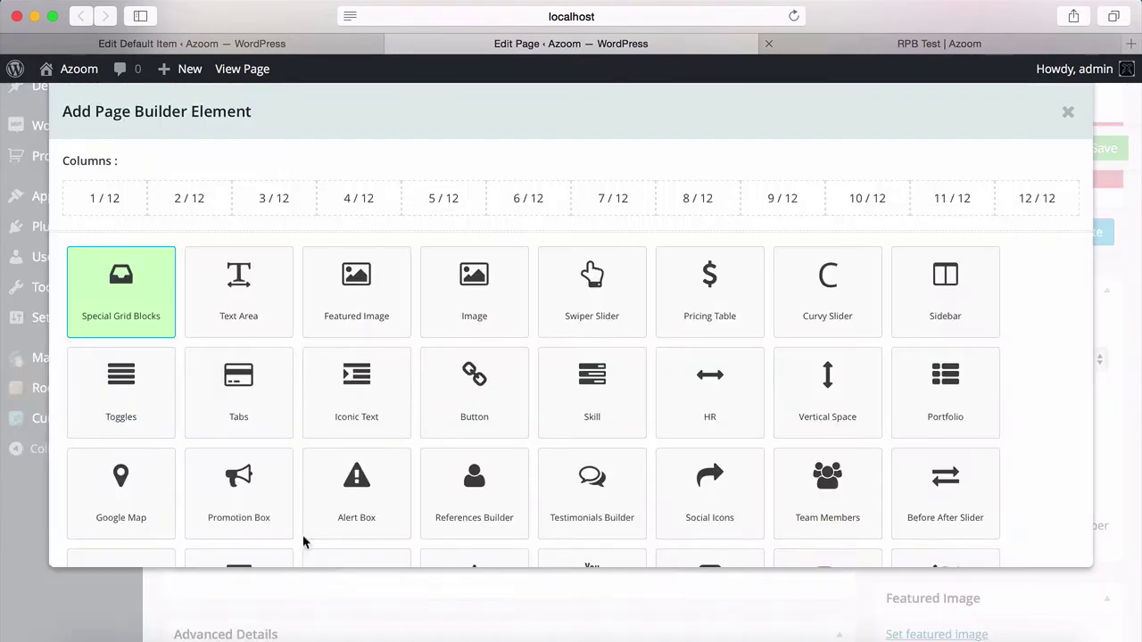
pyautogui.click(1025, 202)
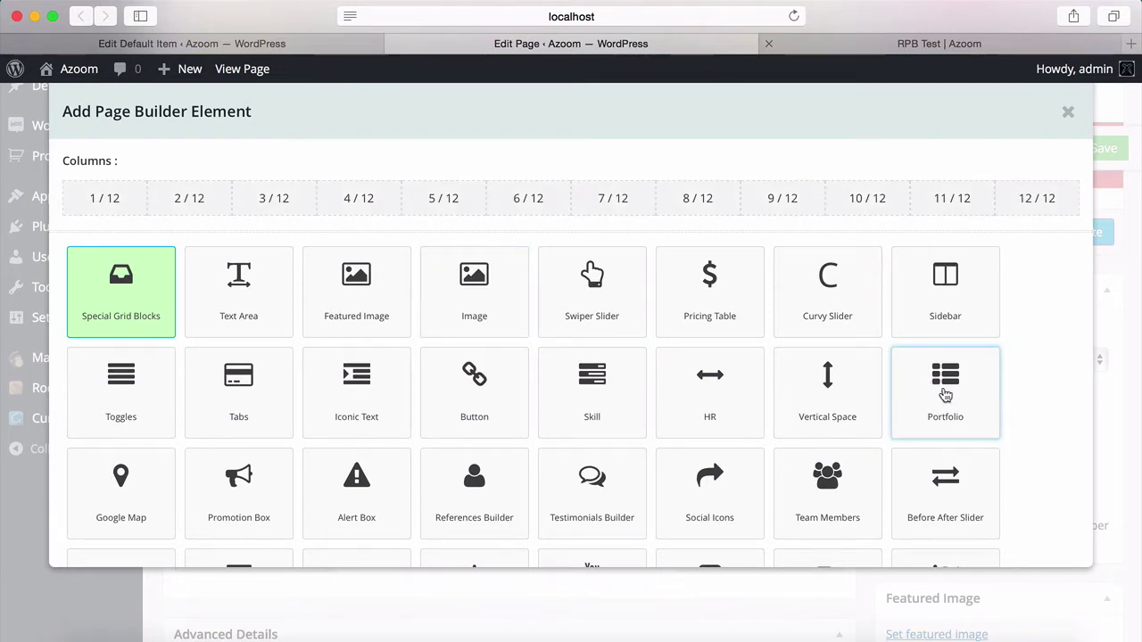
pyautogui.click(944, 395)
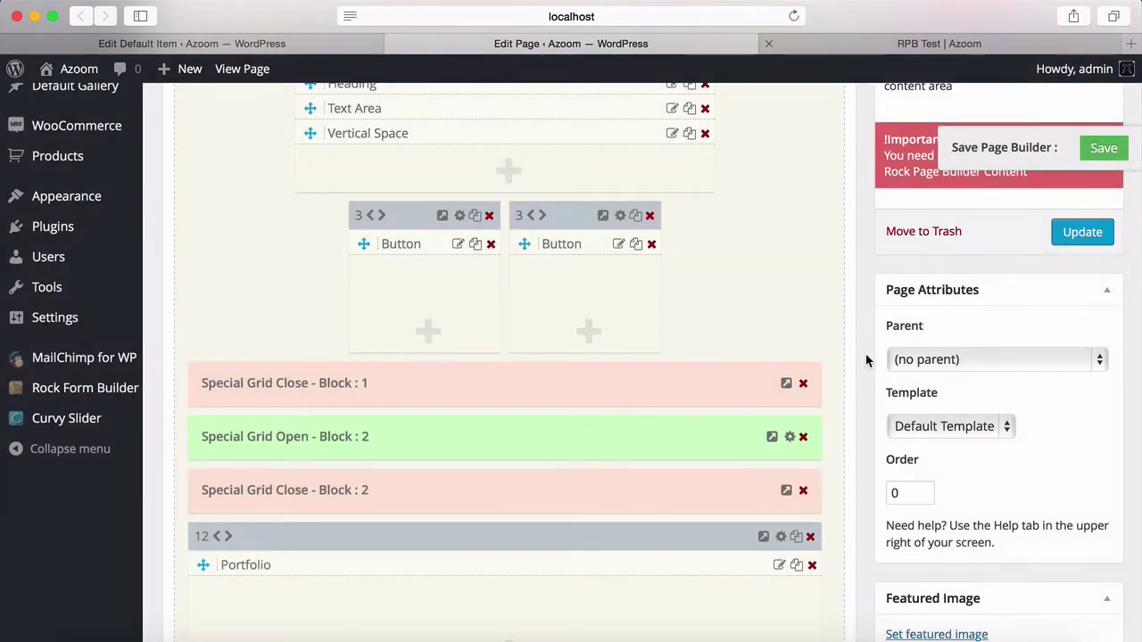
pyautogui.scroll(-3, 872, 367)
pyautogui.moveTo(470, 441); pyautogui.dragTo(470, 387)
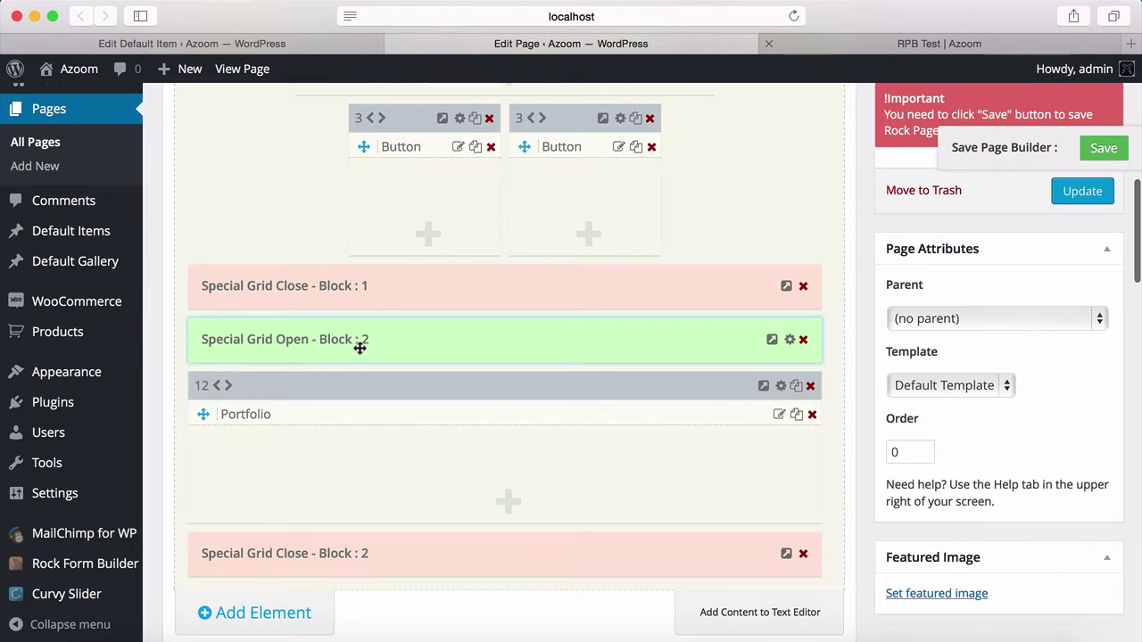
# - Open the settings of the Portfolio element in block 2 and set its image size to main_medium 540x405
pyautogui.scroll(5, 393, 458)
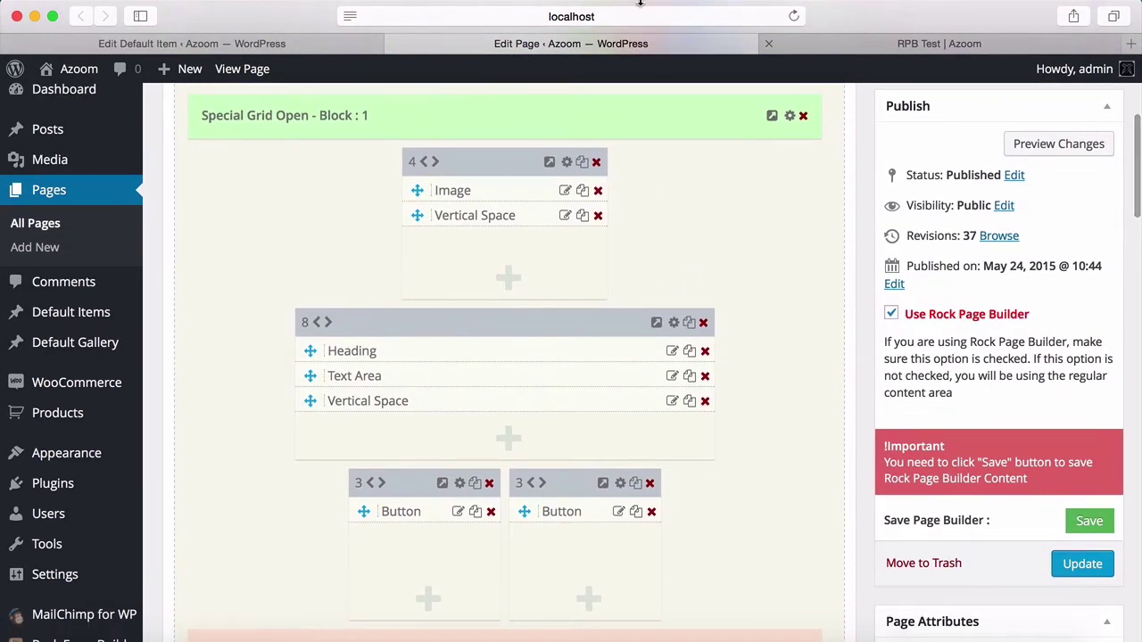
pyautogui.scroll(-5, 277, 273)
pyautogui.scroll(-3, 393, 397)
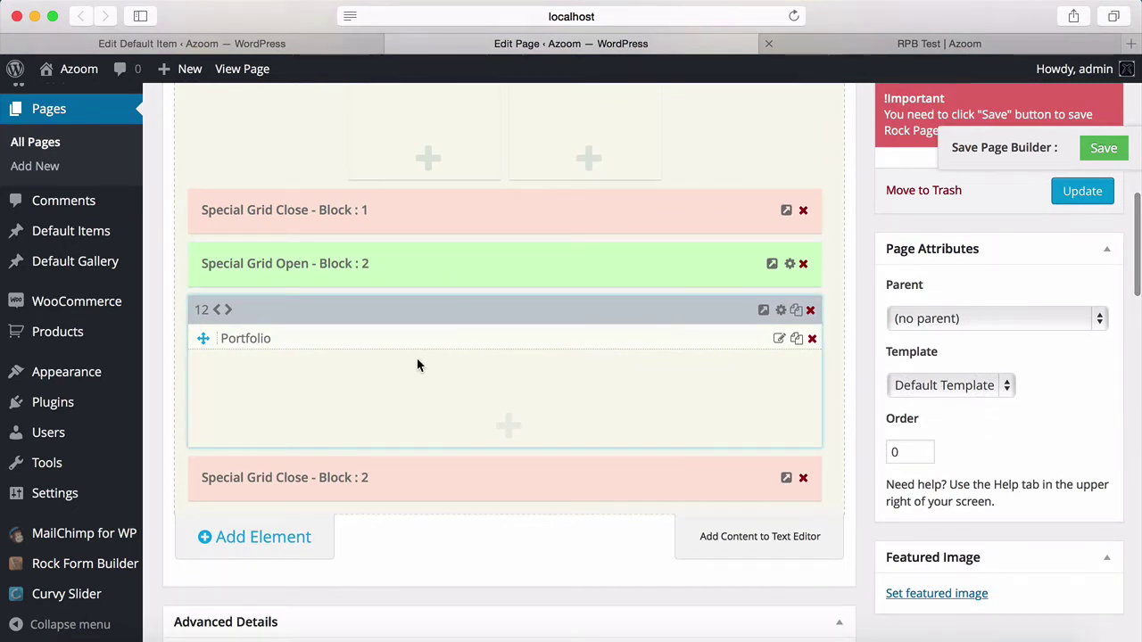
pyautogui.doubleClick(589, 344)
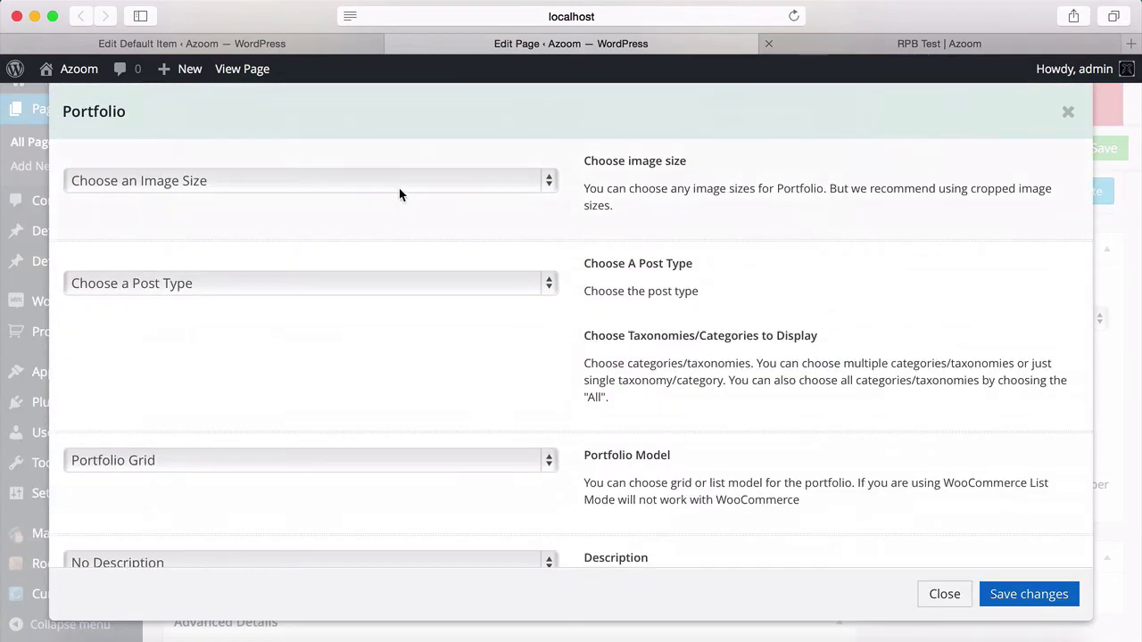
pyautogui.click(395, 181)
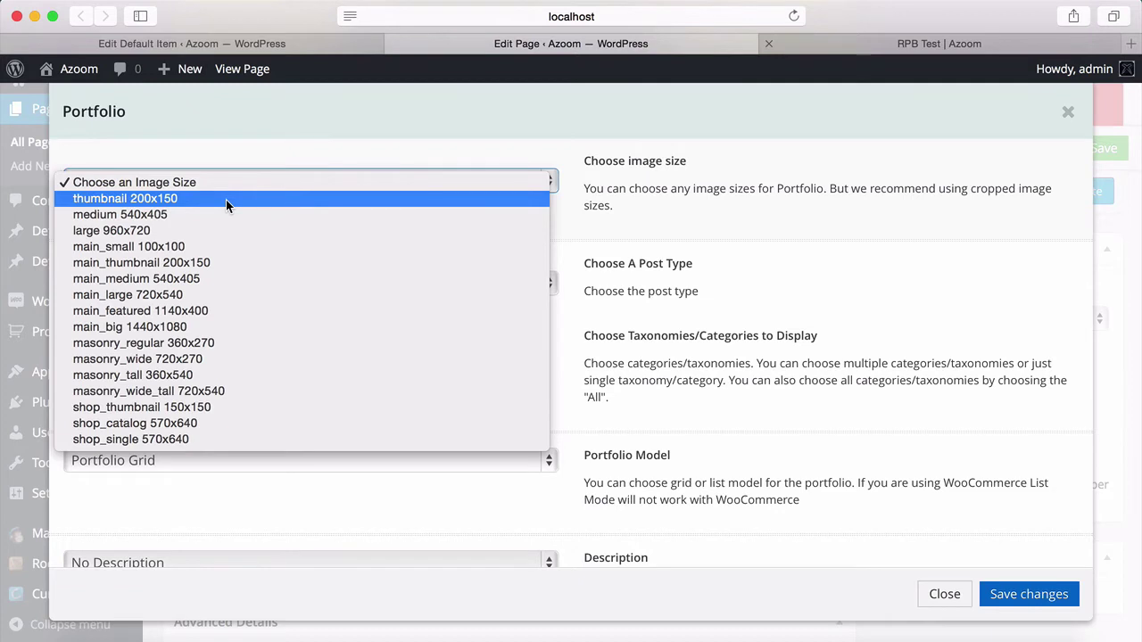
pyautogui.click(190, 278)
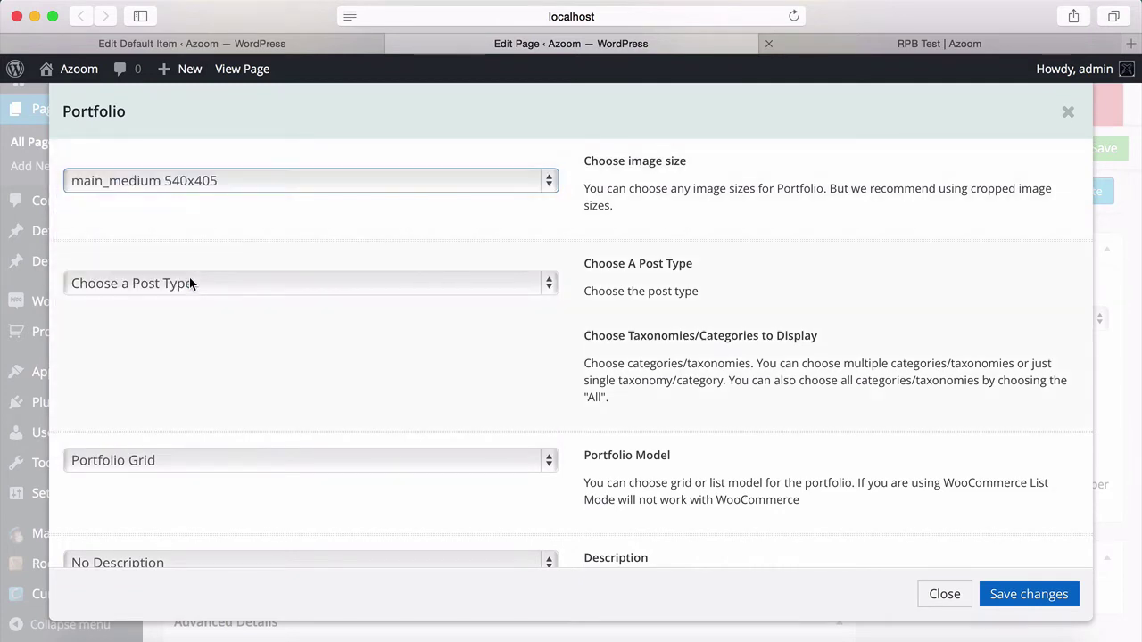
# - Set the portfolio's post type to defaultitems and select the Test category for display
pyautogui.click(247, 286)
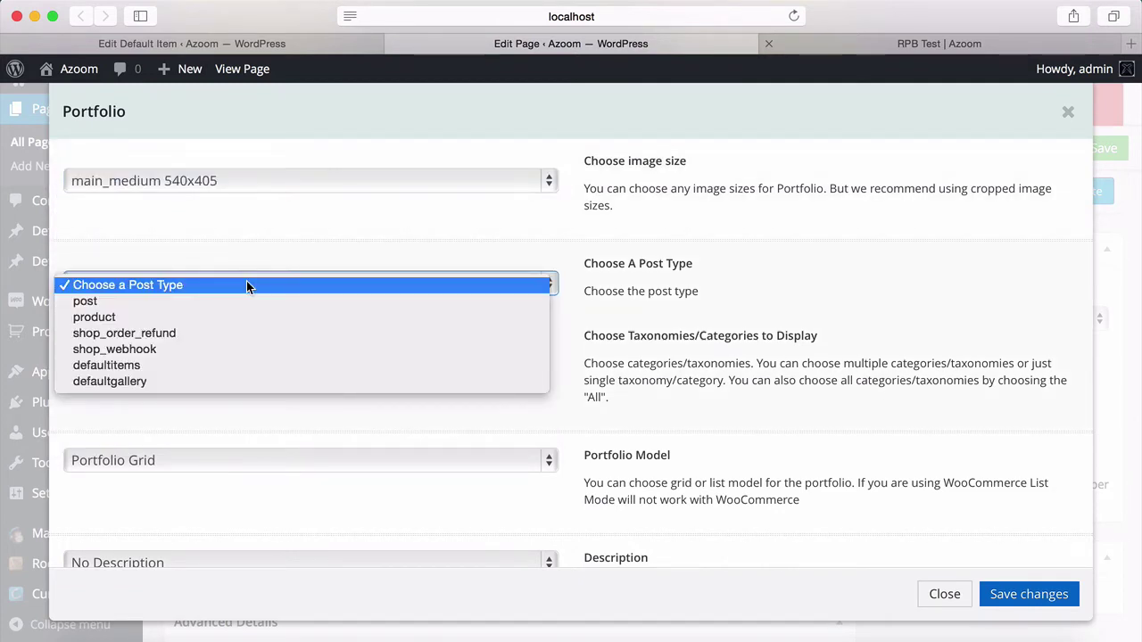
pyautogui.click(201, 364)
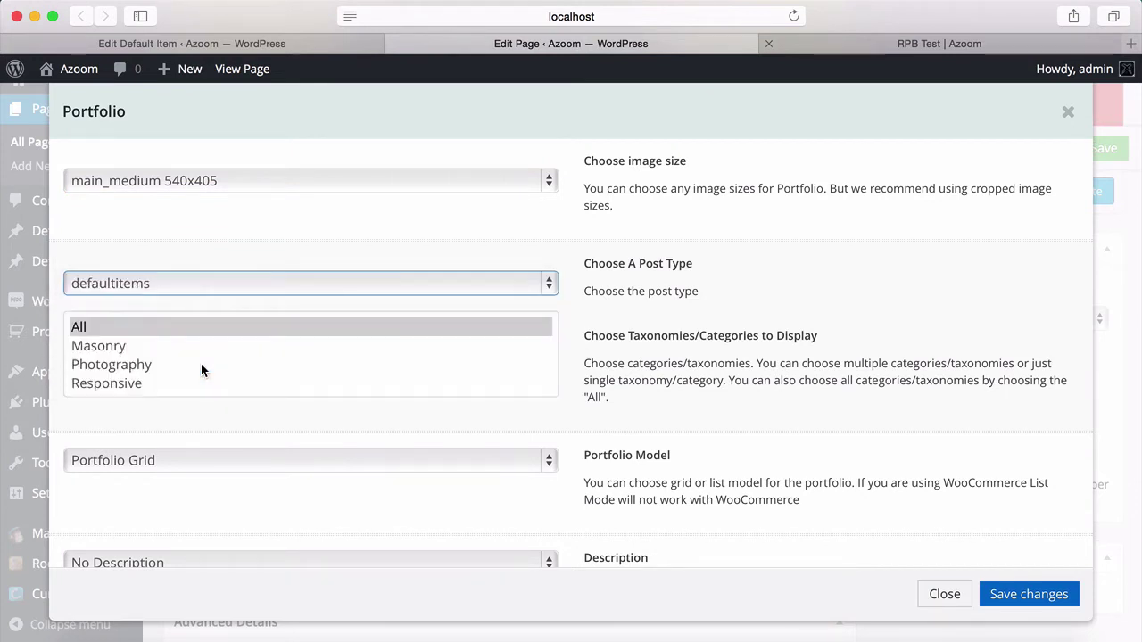
pyautogui.scroll(-2, 201, 364)
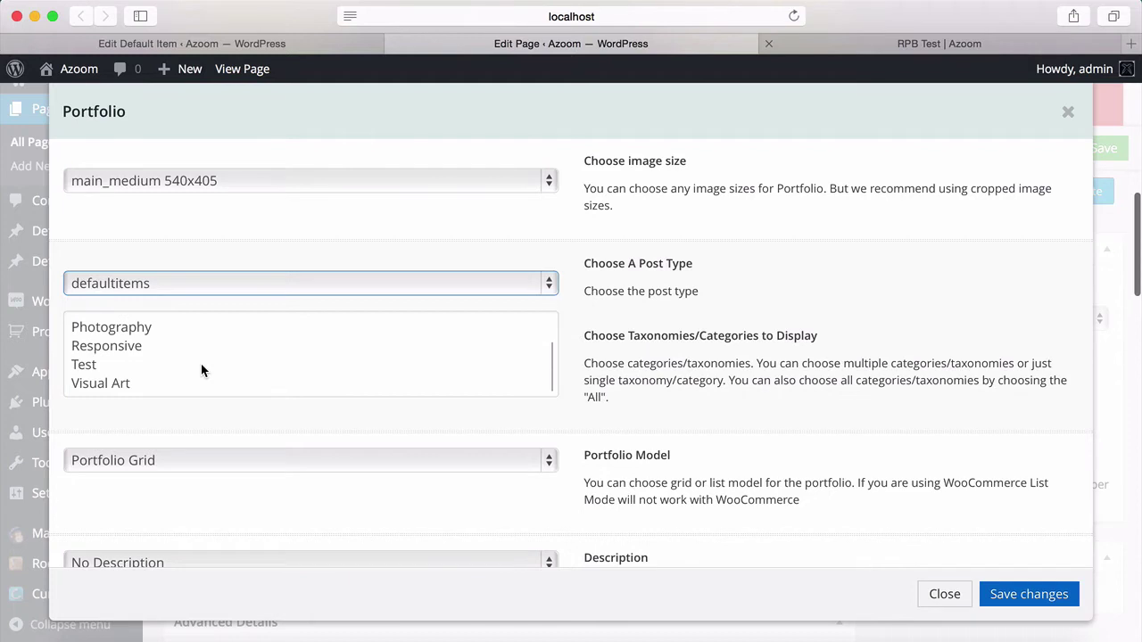
pyautogui.click(87, 364)
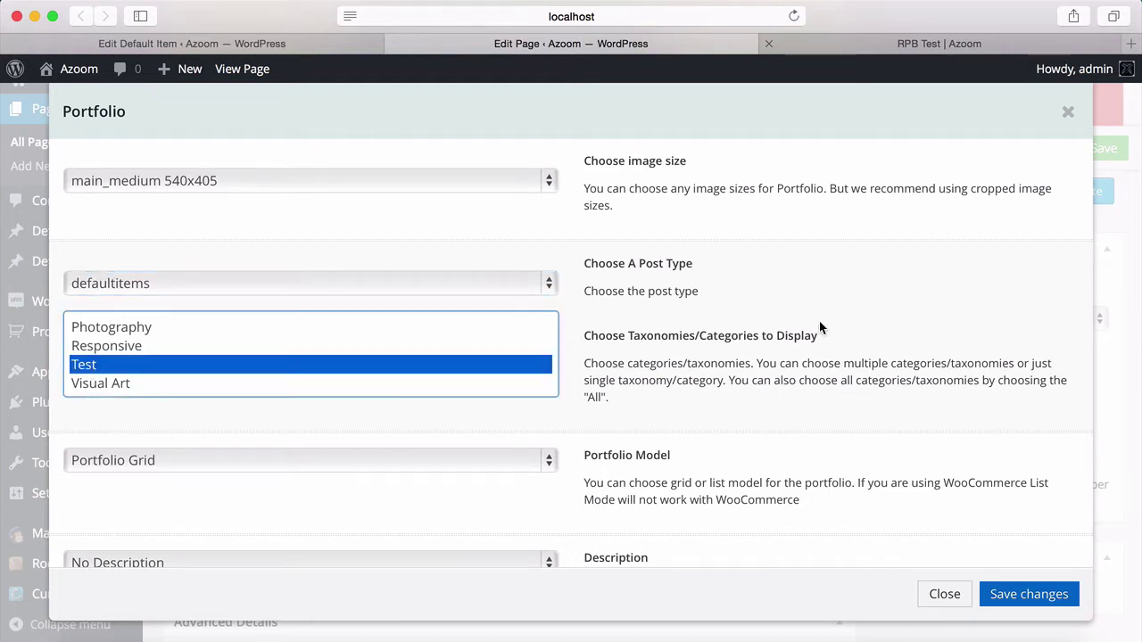
# - Keep Portfolio Grid as the portfolio model and set the description to Title and Excerpt
pyautogui.scroll(-5, 821, 326)
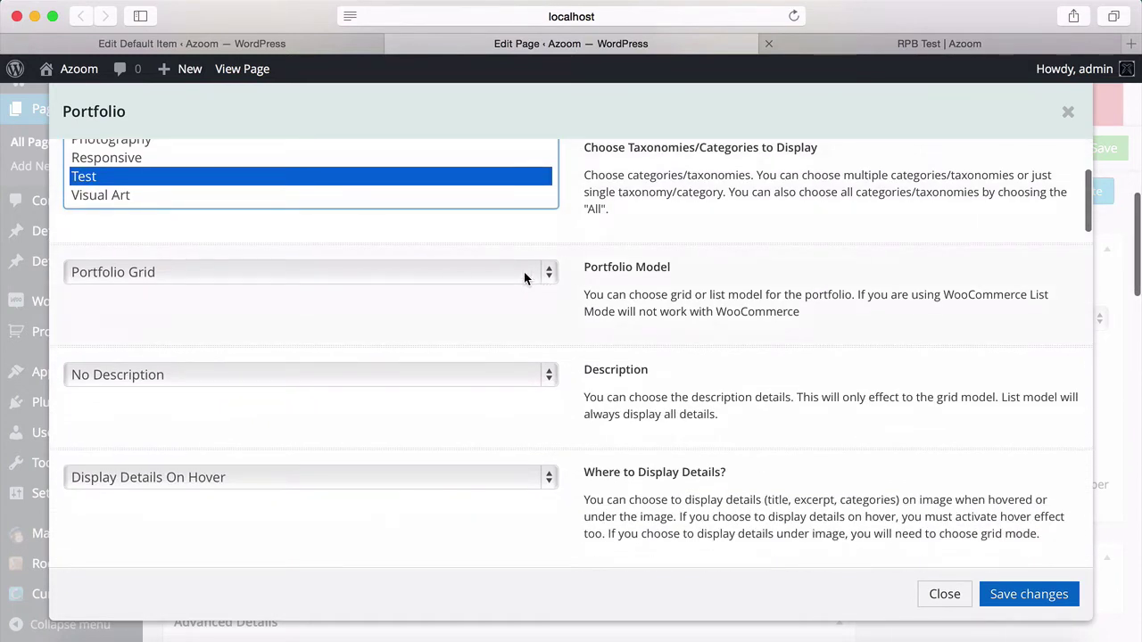
pyautogui.click(525, 275)
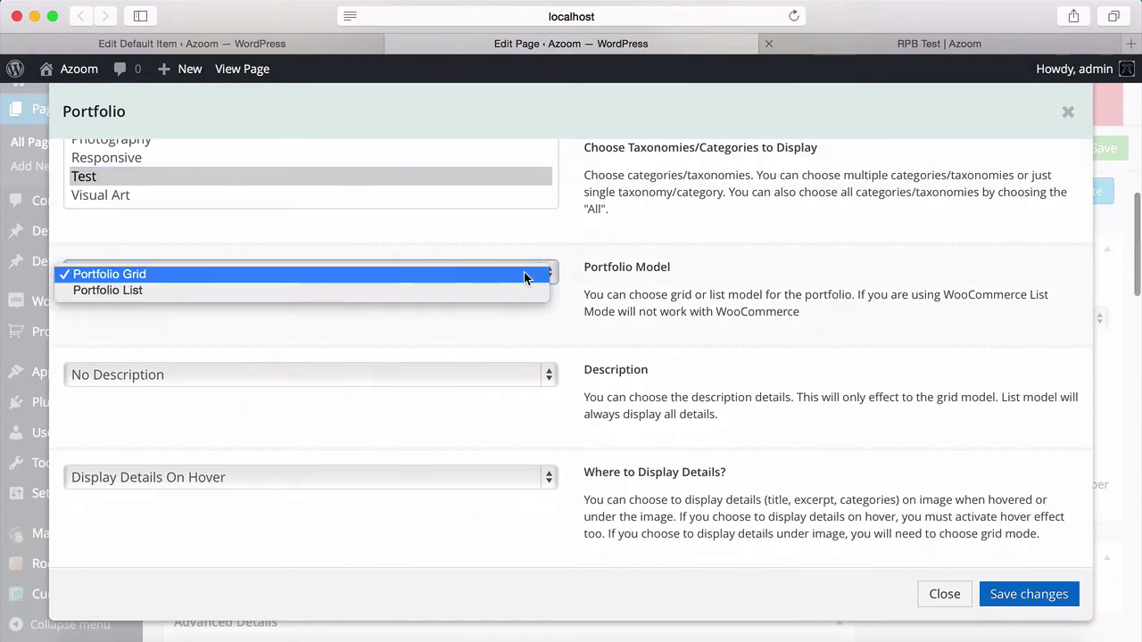
pyautogui.click(671, 292)
pyautogui.scroll(-2, 671, 291)
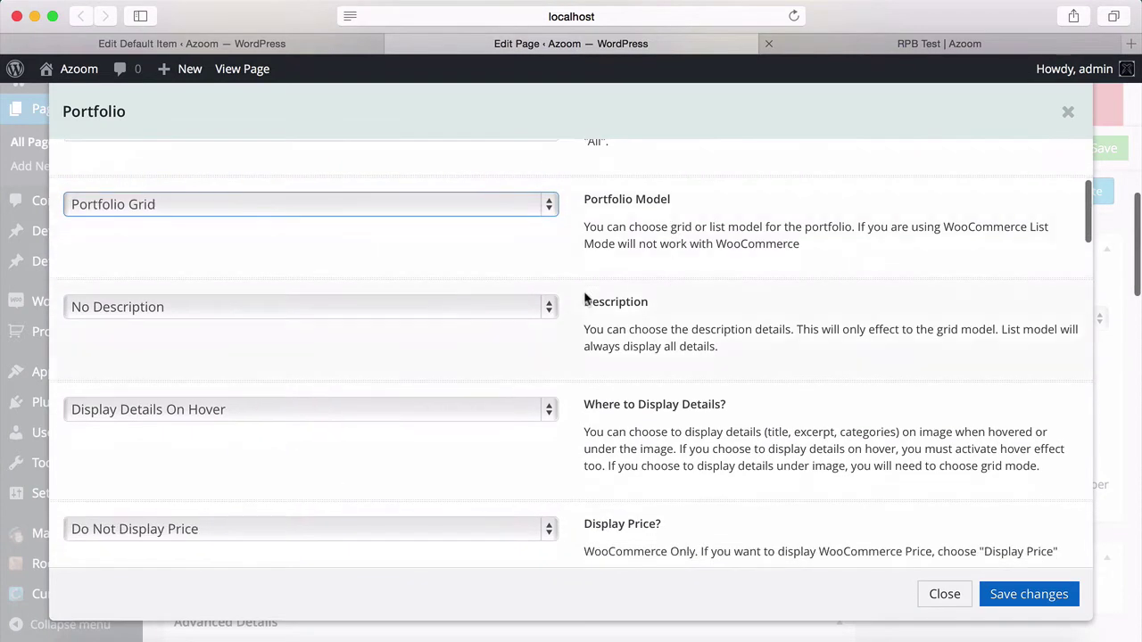
pyautogui.click(463, 306)
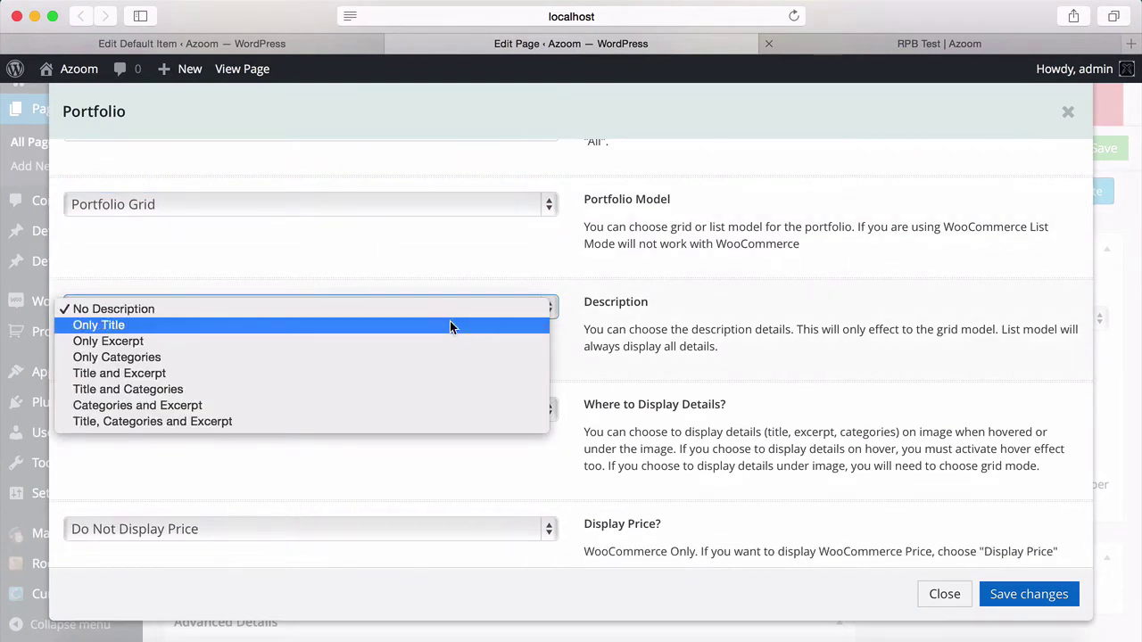
pyautogui.click(409, 373)
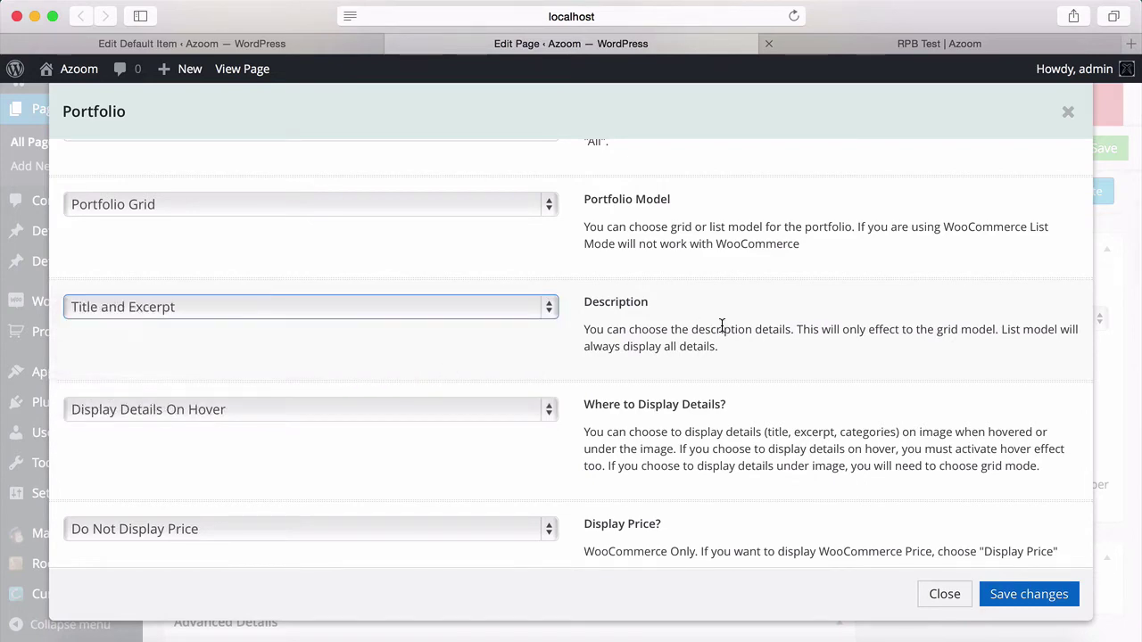
# - Leave the details, price and date options at their defaults and activate the portfolio's regular hover effect
pyautogui.scroll(-2, 721, 326)
pyautogui.scroll(-2, 722, 325)
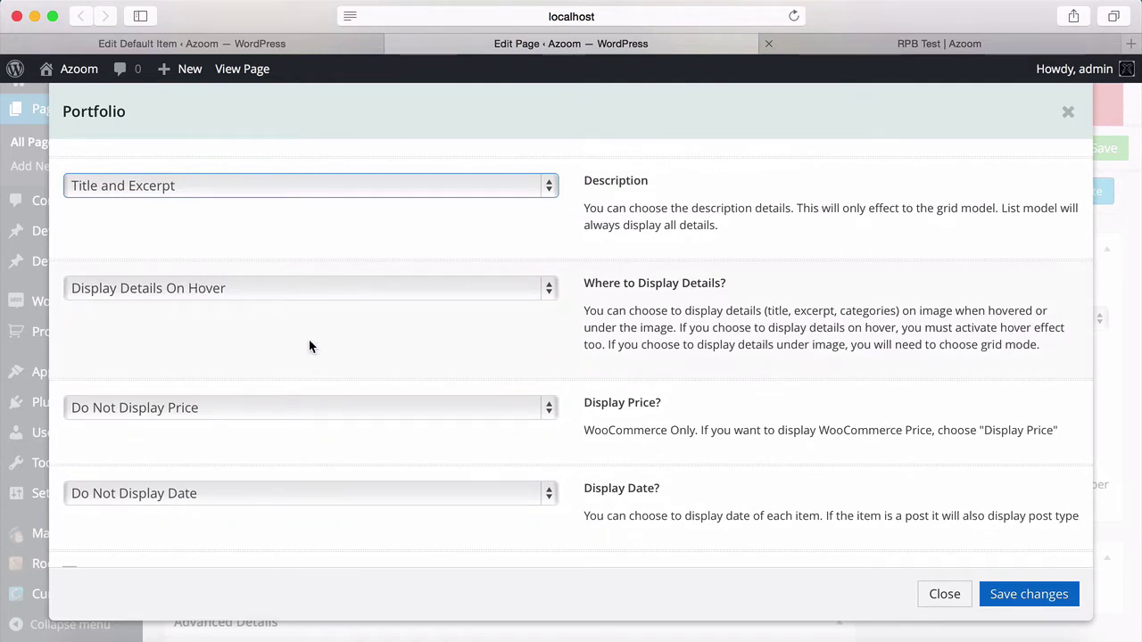
pyautogui.scroll(-5, 309, 342)
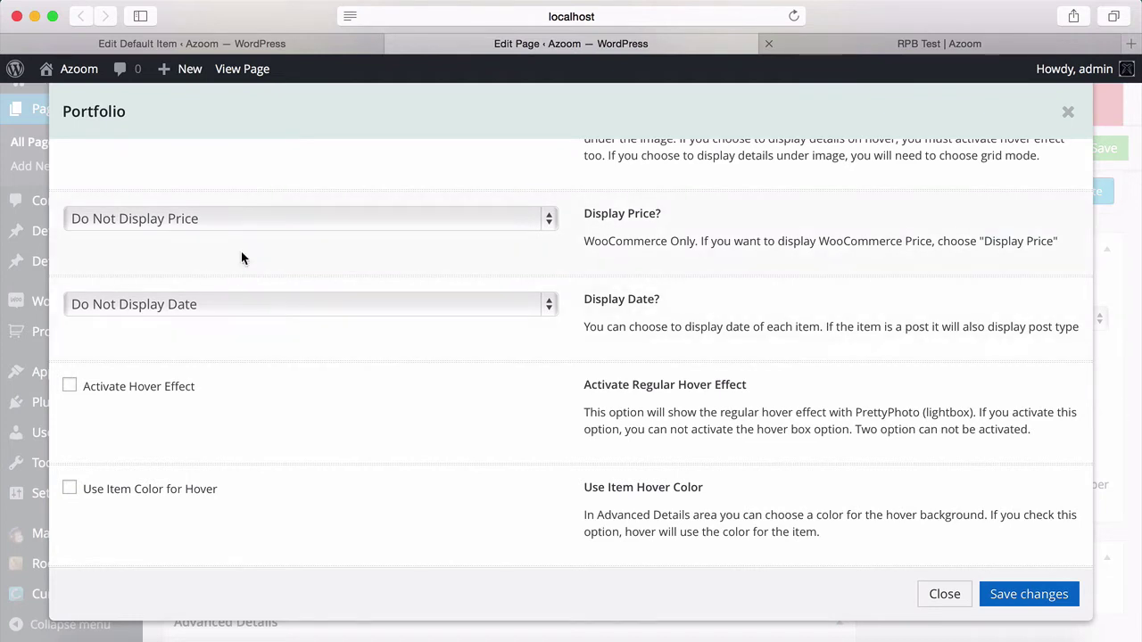
pyautogui.scroll(-3, 288, 306)
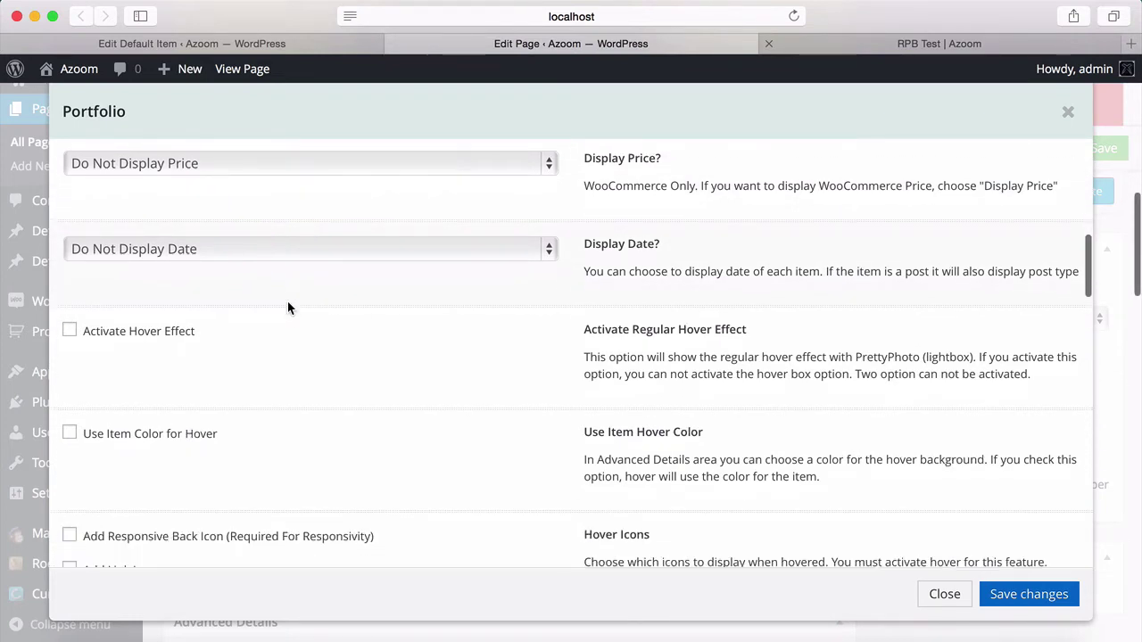
pyautogui.scroll(-4, 288, 308)
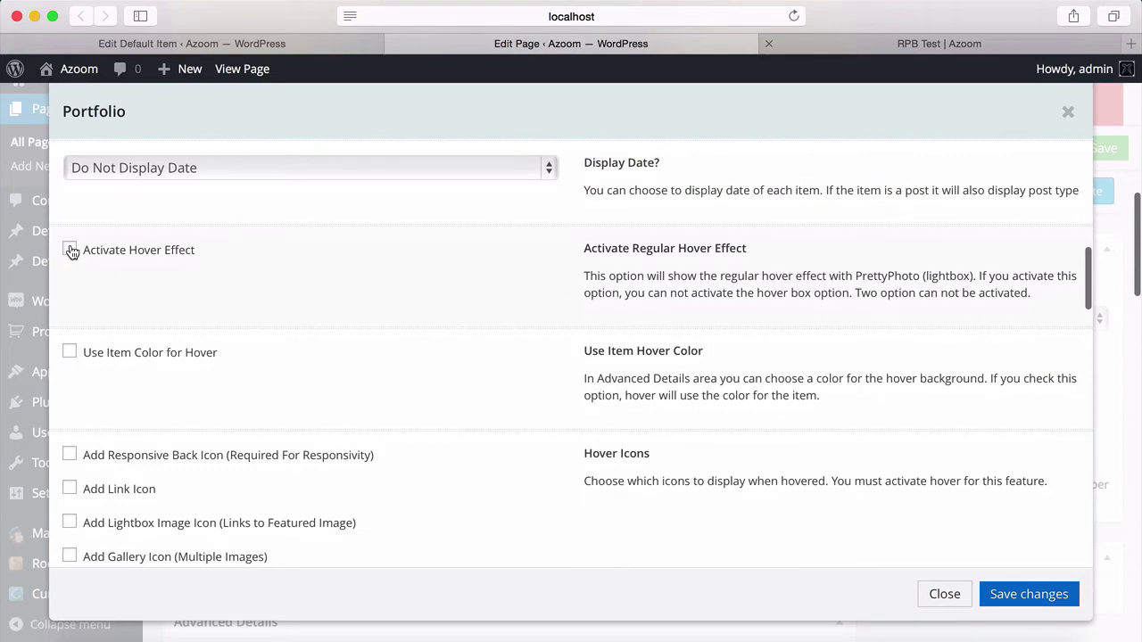
pyautogui.click(70, 250)
# - Enable the responsive back, link, lightbox image, video and like icons as the portfolio's hover icons
pyautogui.scroll(-5, 260, 280)
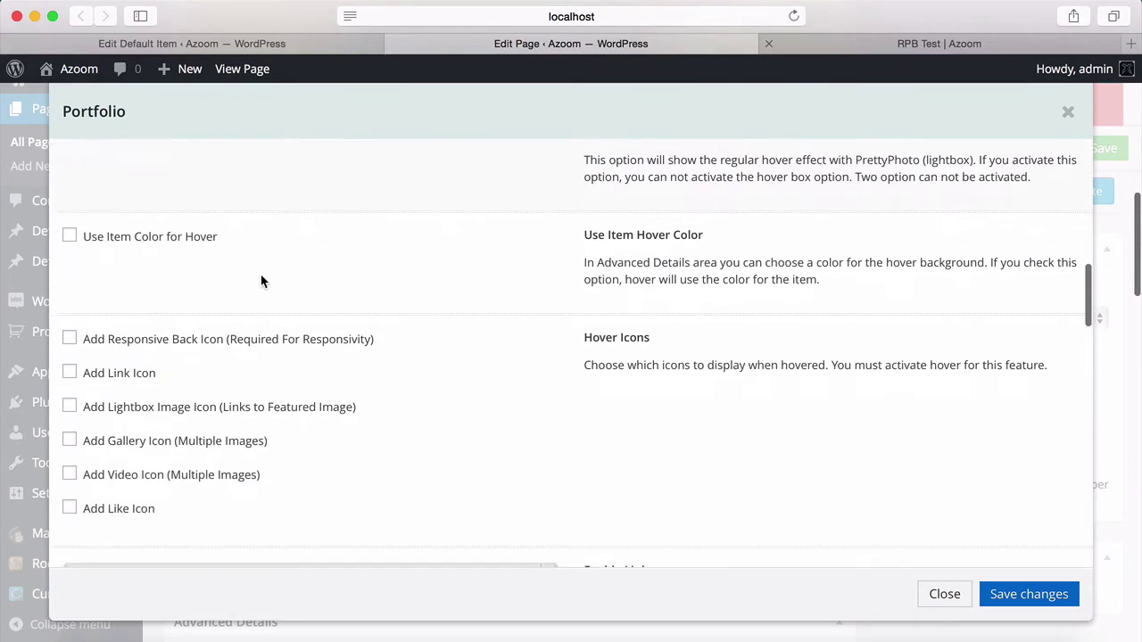
pyautogui.scroll(-2, 261, 280)
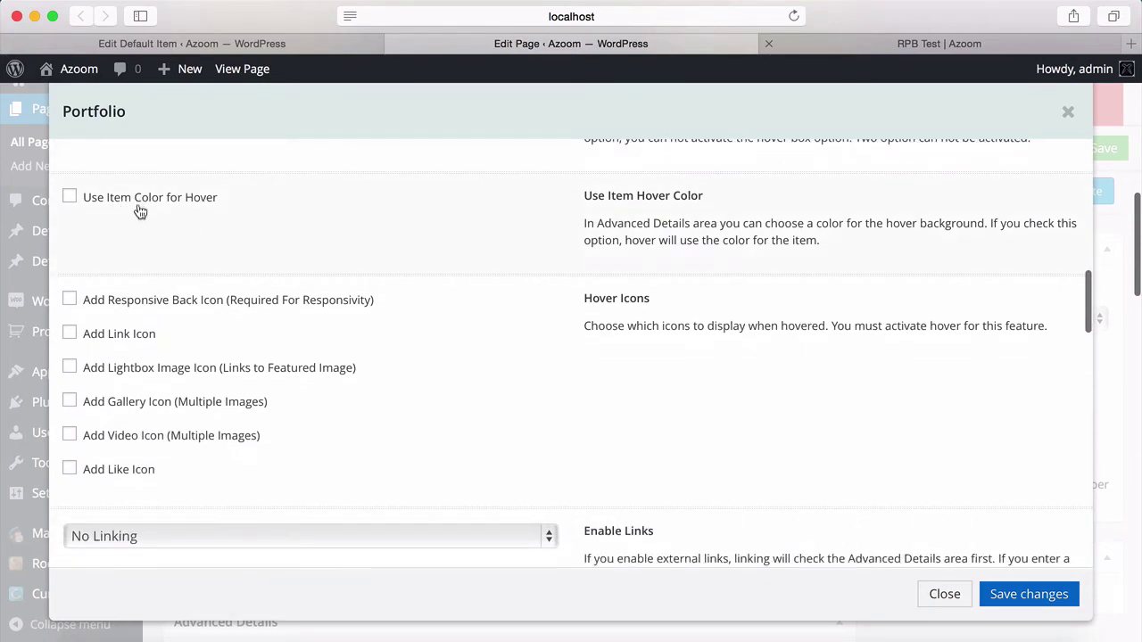
pyautogui.click(72, 301)
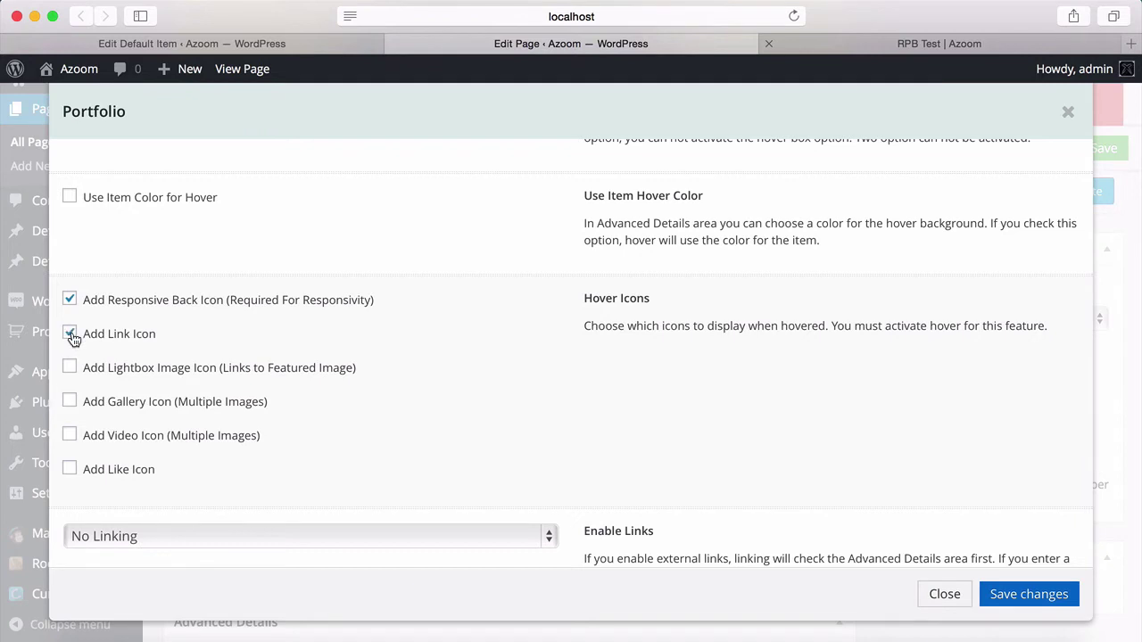
pyautogui.click(72, 370)
pyautogui.click(70, 436)
pyautogui.click(70, 469)
# - Configure the portfolio's item linking, with an excerpt length of 8 and the category link deactivated
pyautogui.scroll(-5, 533, 333)
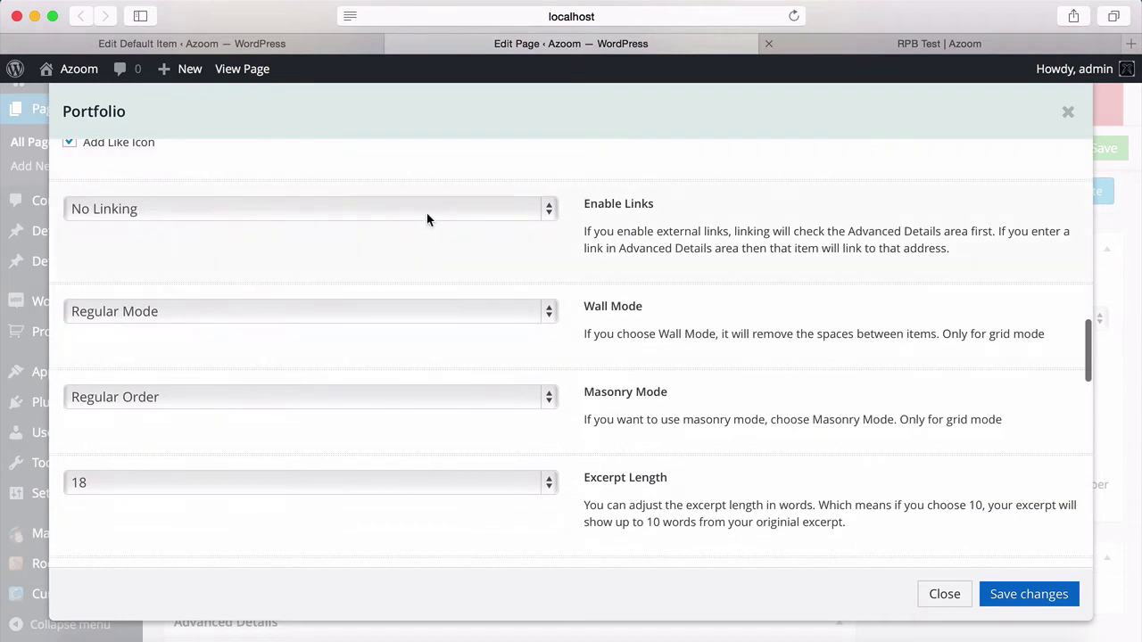
pyautogui.click(431, 213)
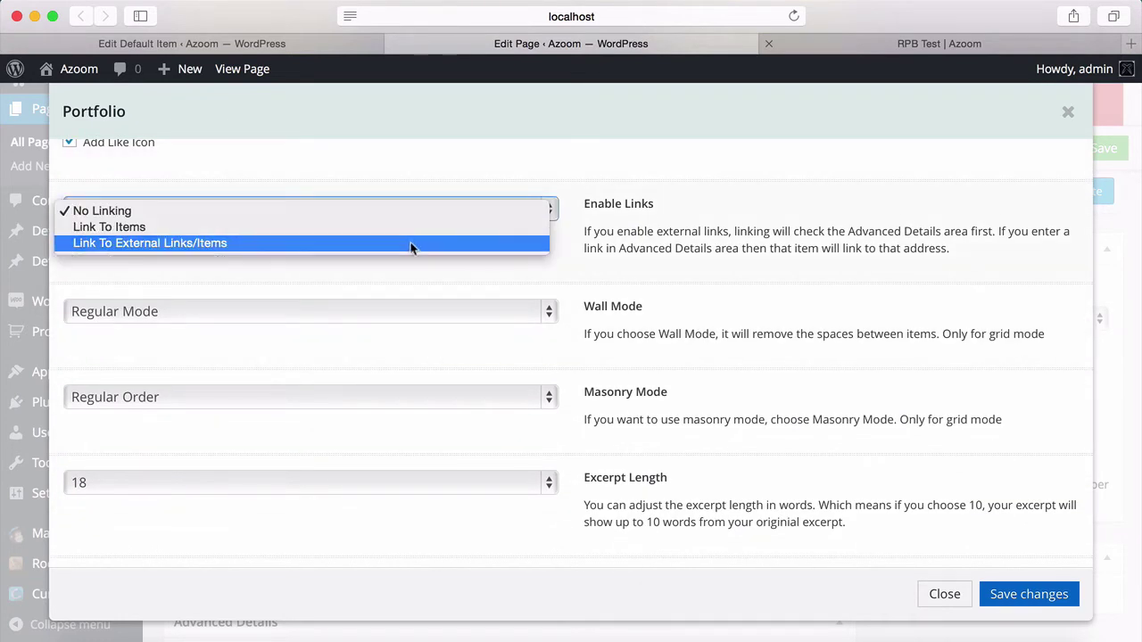
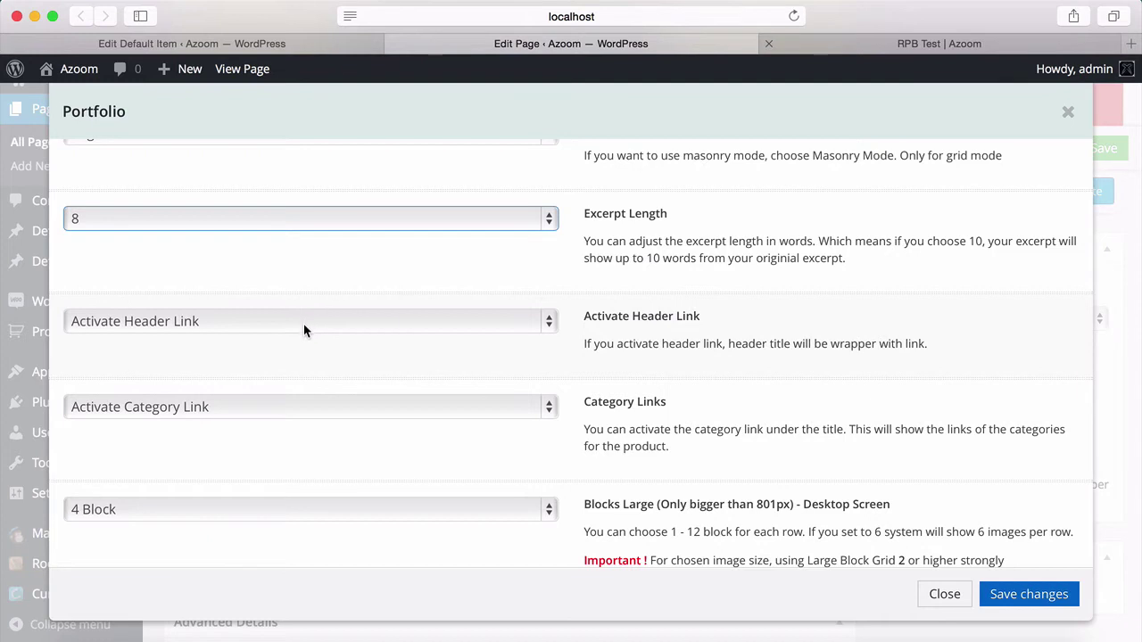
pyautogui.click(248, 413)
pyautogui.click(246, 422)
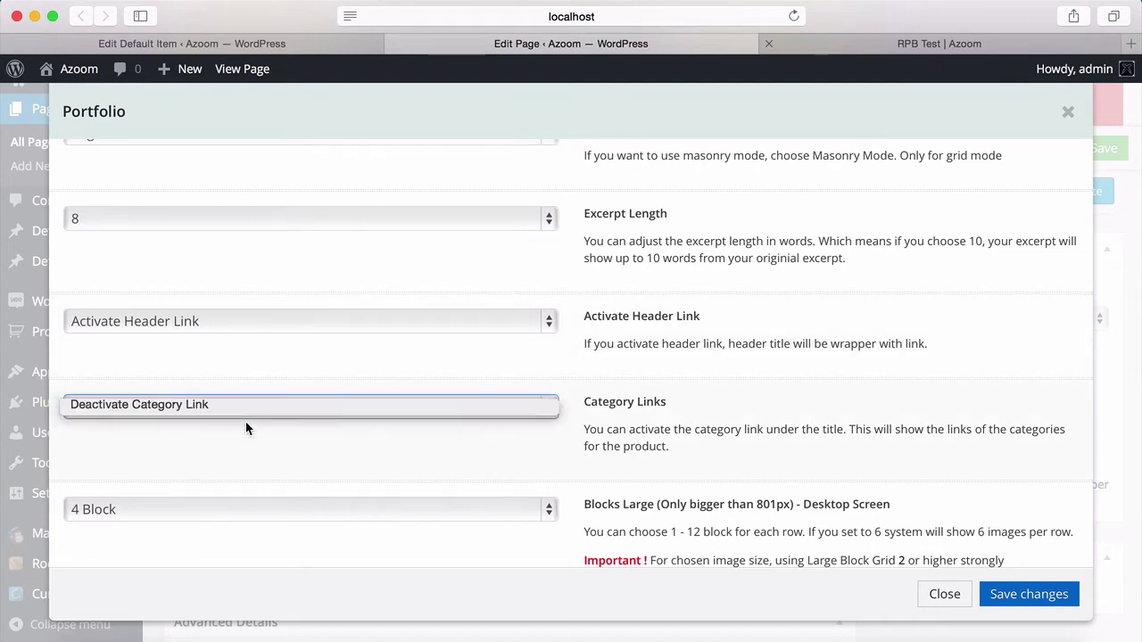
# - Review the portfolio's desktop, tablet and mobile block counts and the remaining display options
pyautogui.scroll(-3, 246, 421)
pyautogui.scroll(-3, 245, 421)
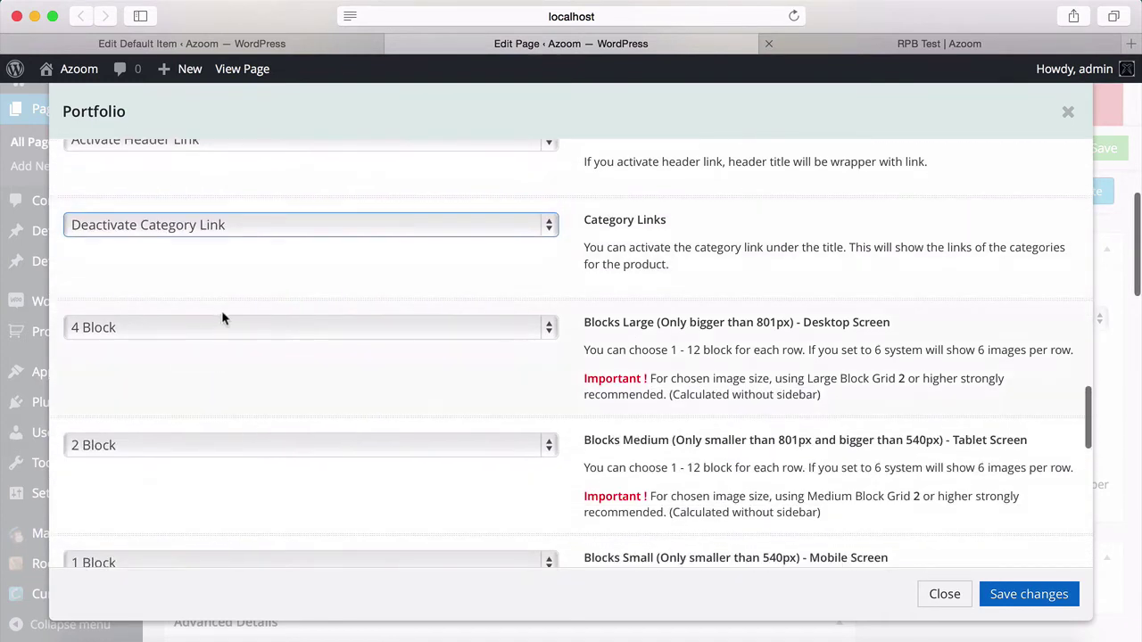
pyautogui.scroll(-2, 264, 376)
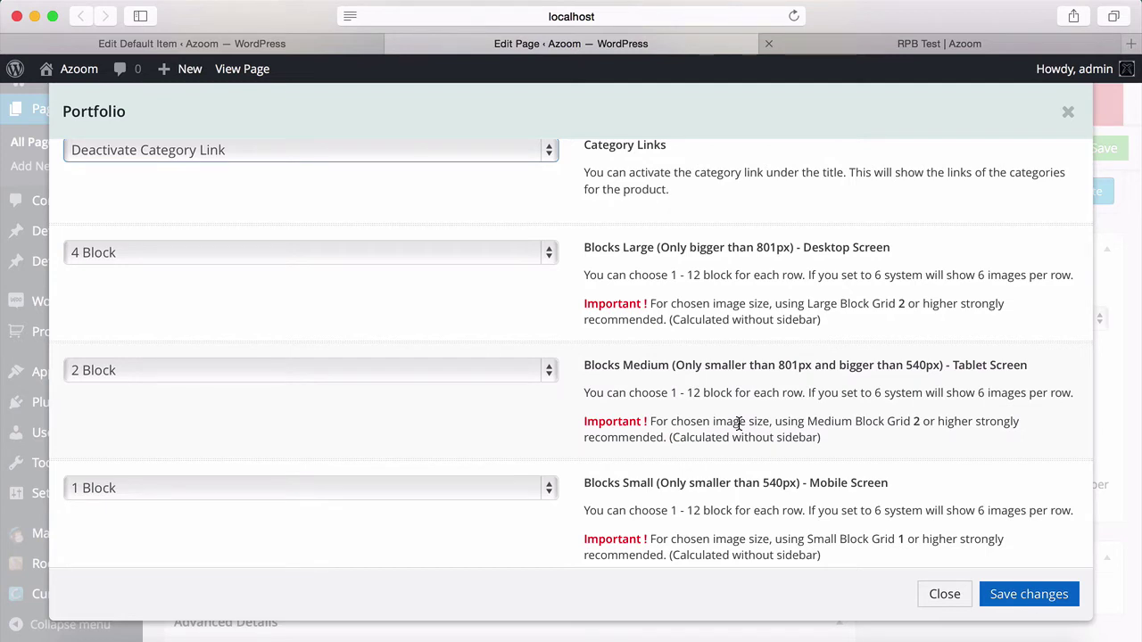
pyautogui.scroll(15, 739, 424)
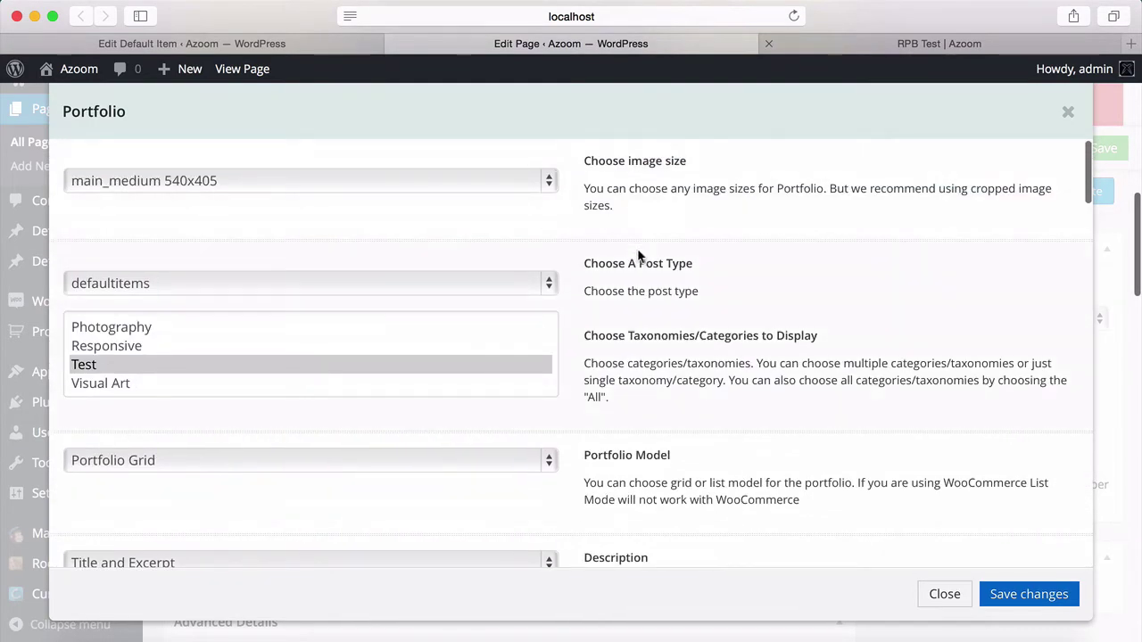
pyautogui.scroll(-10, 665, 312)
pyautogui.scroll(-20, 662, 310)
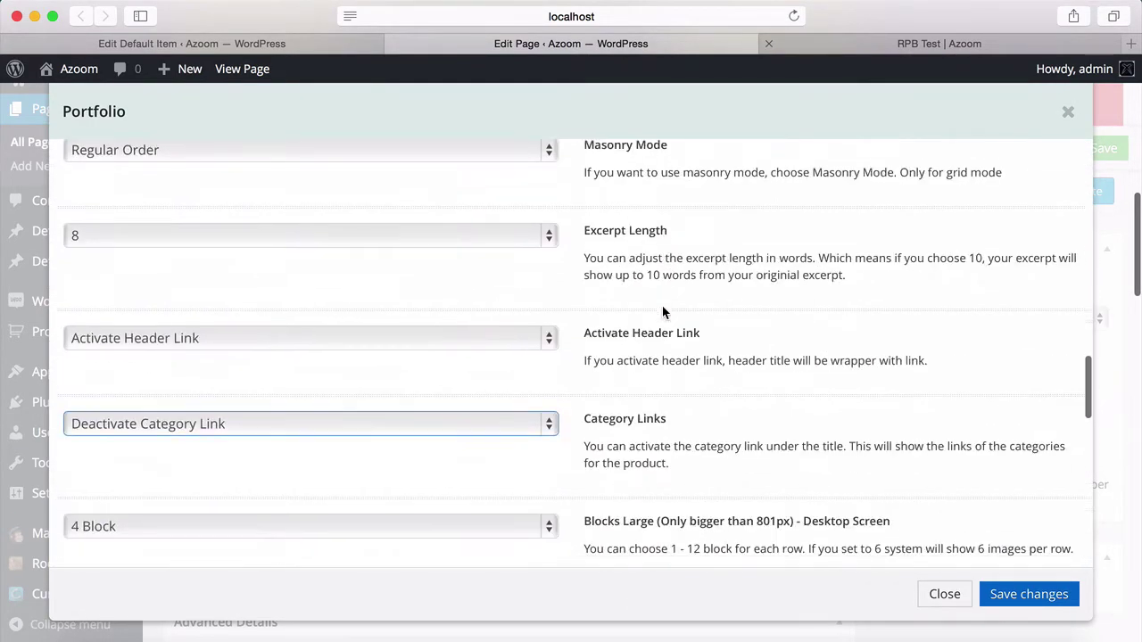
pyautogui.scroll(-2, 662, 312)
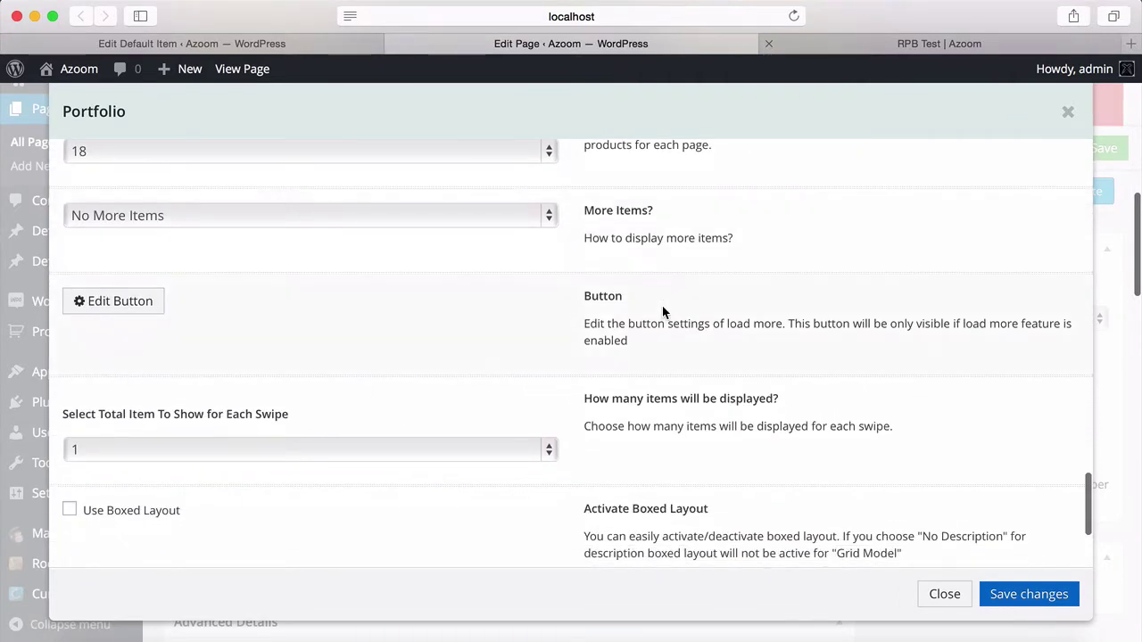
pyautogui.scroll(-3, 433, 301)
# - Set the portfolio's total items to show to 4 and keep No More Items for additional items
pyautogui.scroll(2, 433, 301)
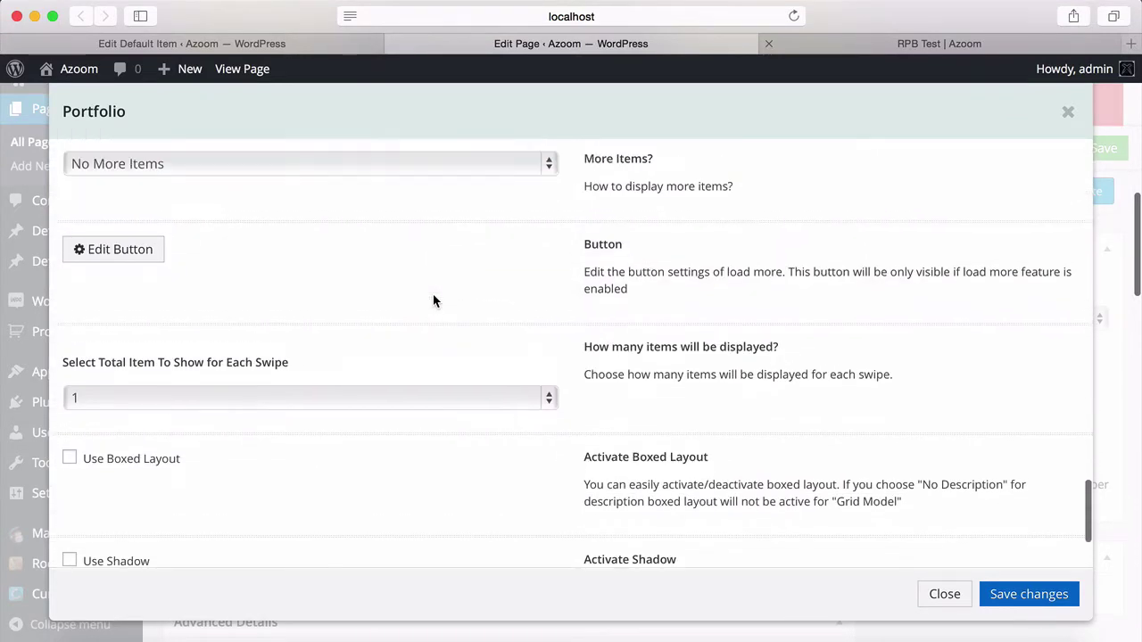
pyautogui.scroll(2, 432, 301)
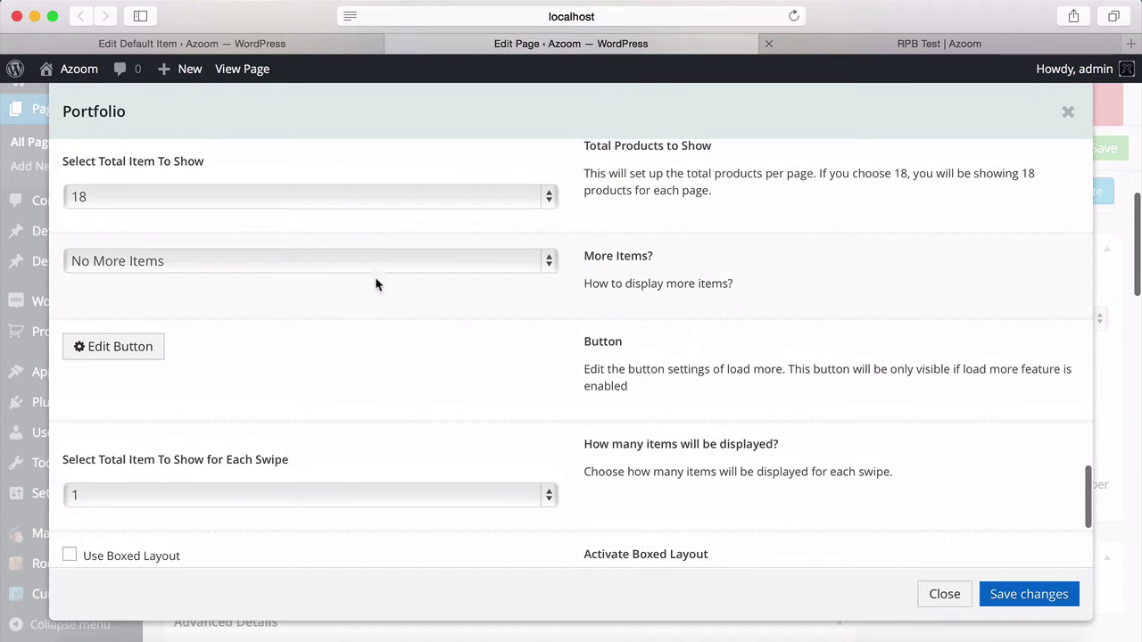
pyautogui.scroll(5, 377, 348)
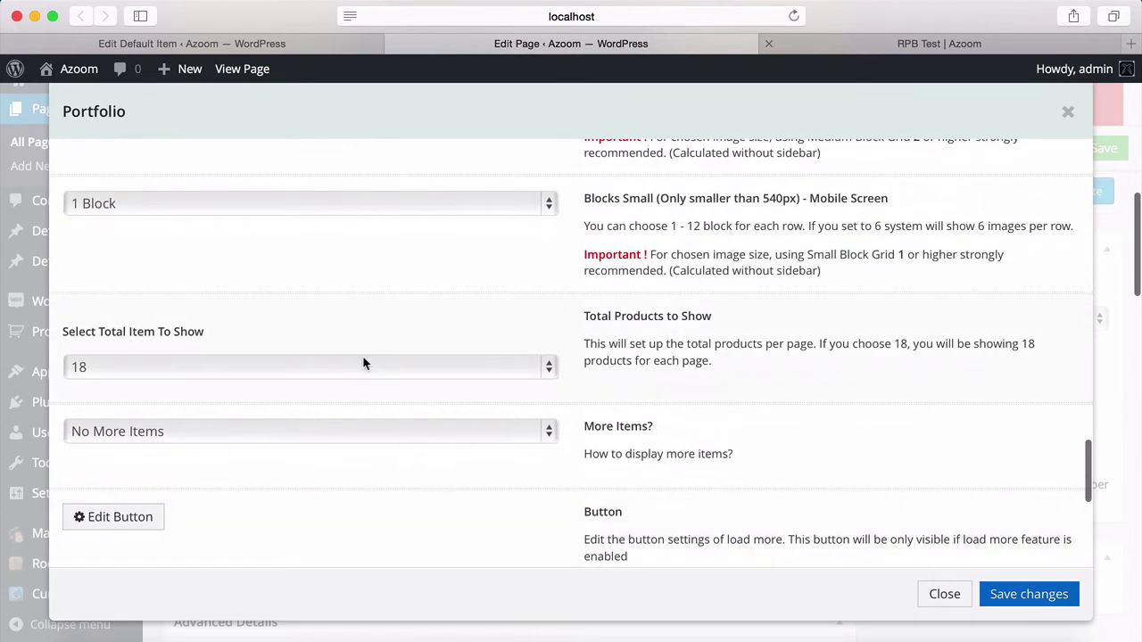
pyautogui.click(335, 367)
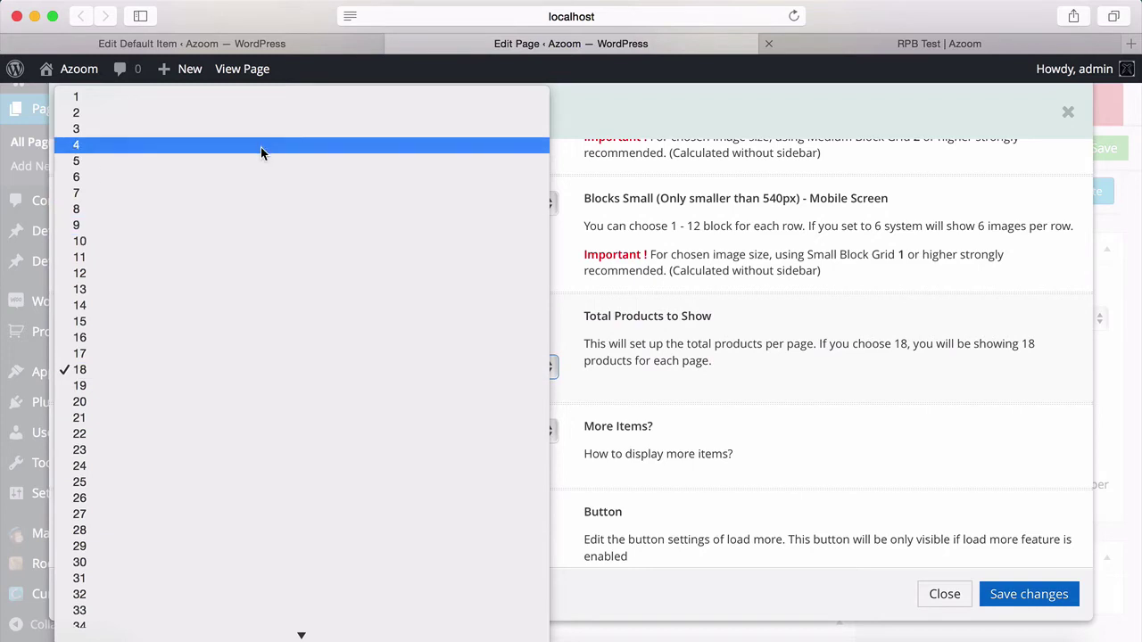
pyautogui.click(260, 147)
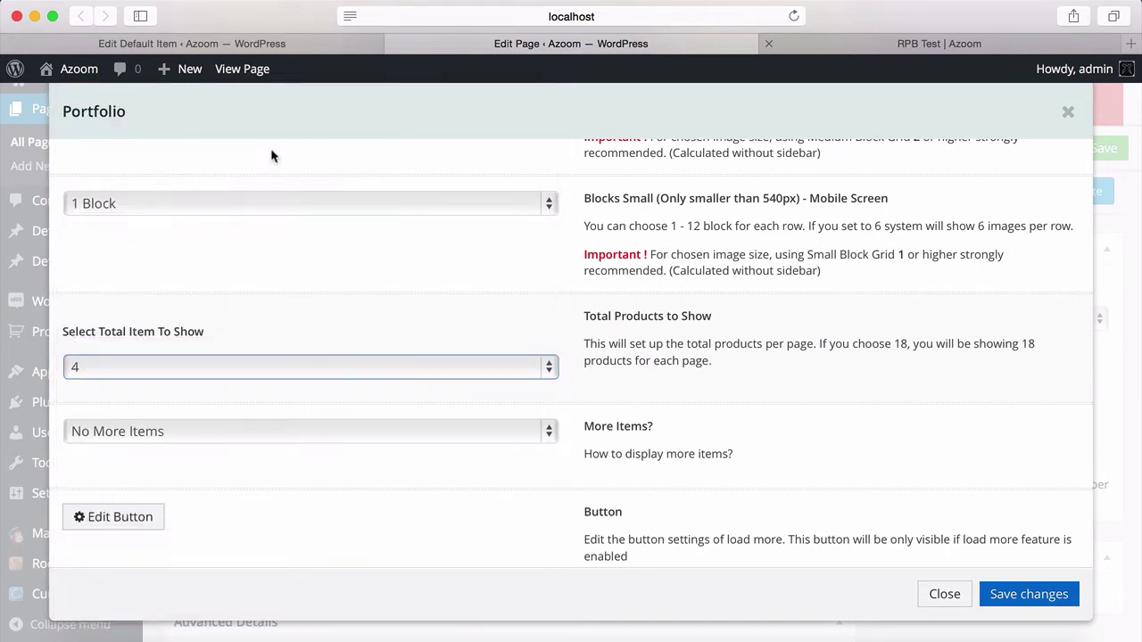
pyautogui.scroll(-4, 654, 383)
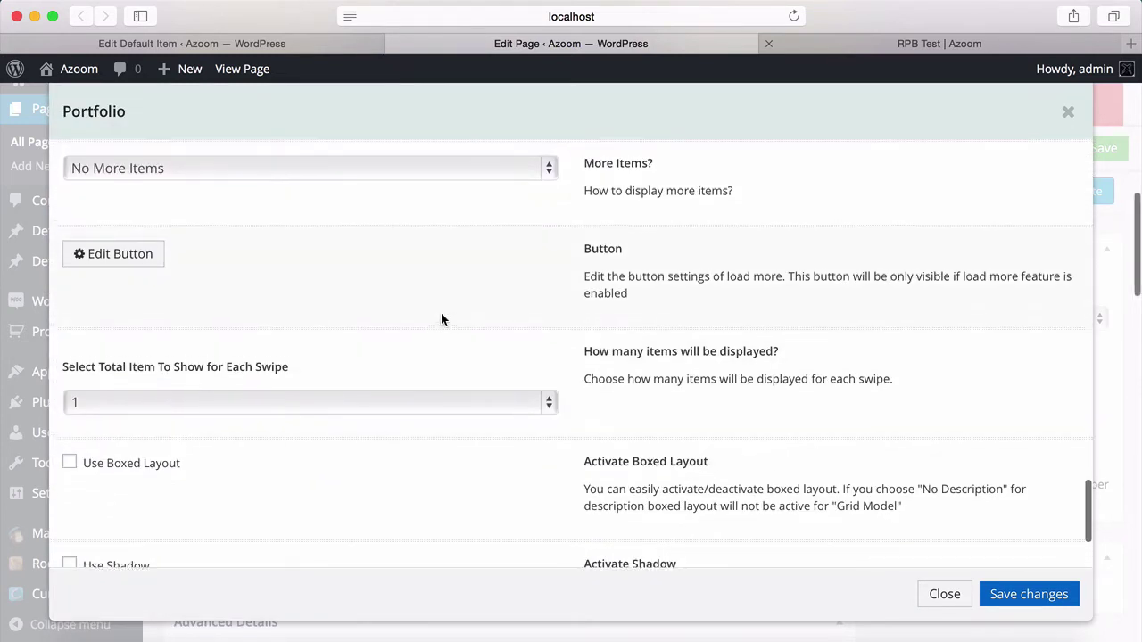
pyautogui.scroll(1, 441, 316)
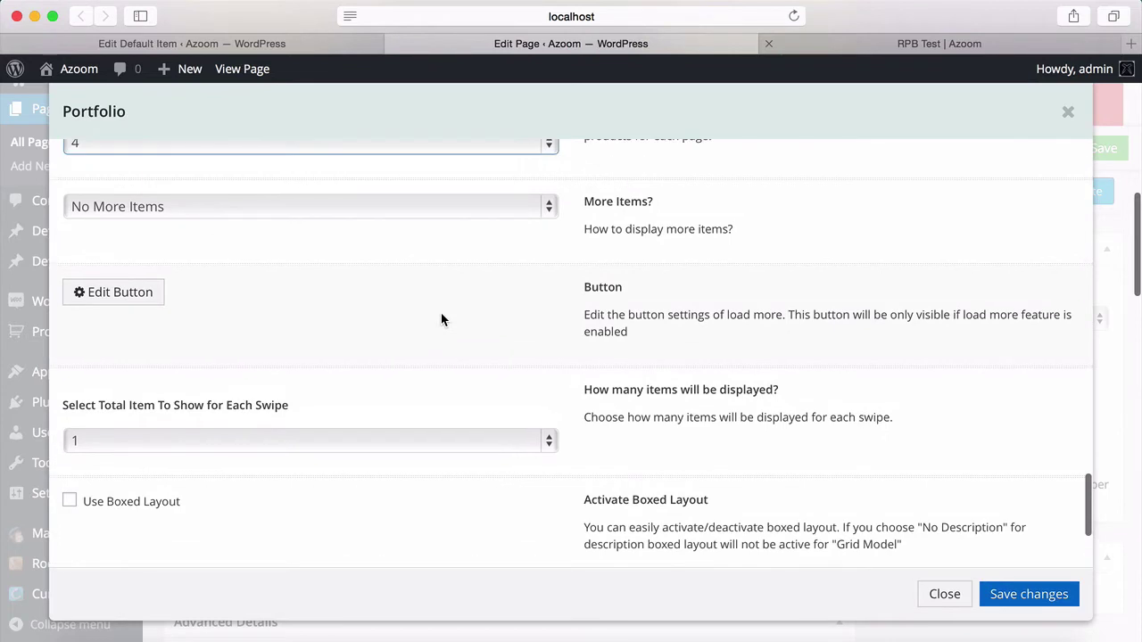
pyautogui.click(303, 207)
pyautogui.click(302, 207)
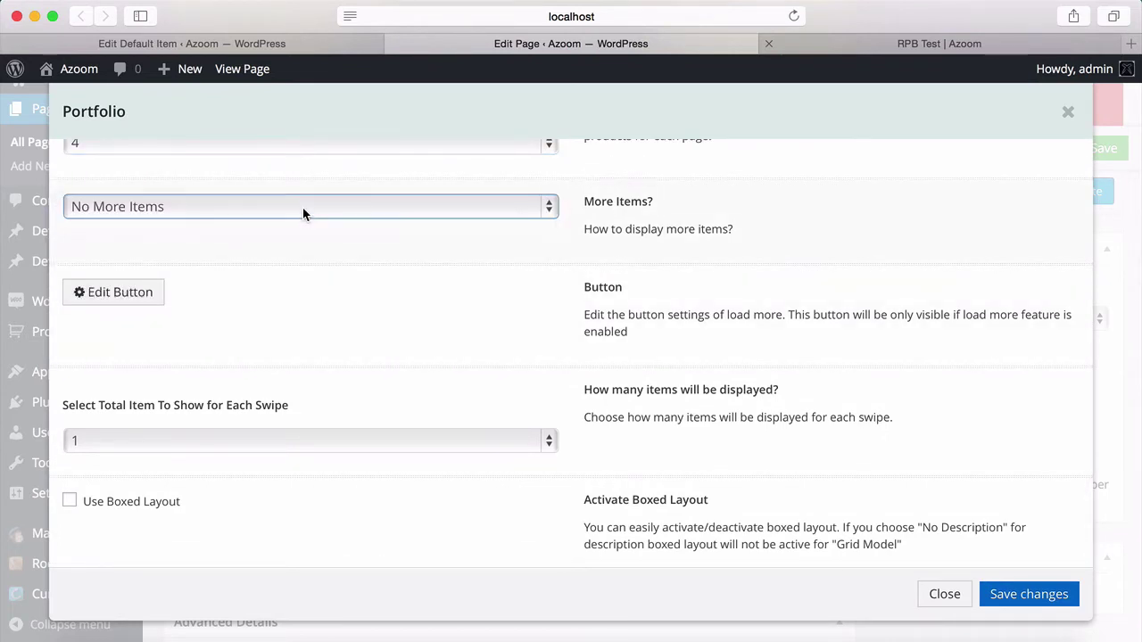
# - Leave the portfolio's swipe count, boxed layout, shadow and list columns at their defaults and save the element's settings
pyautogui.scroll(-1, 298, 314)
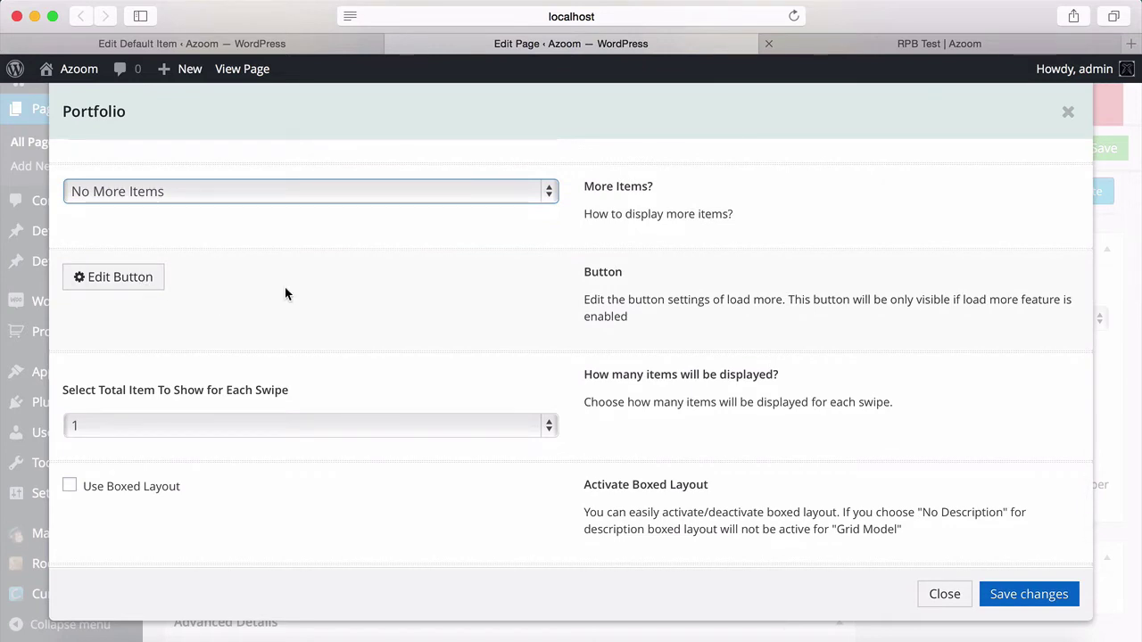
pyautogui.scroll(-5, 285, 288)
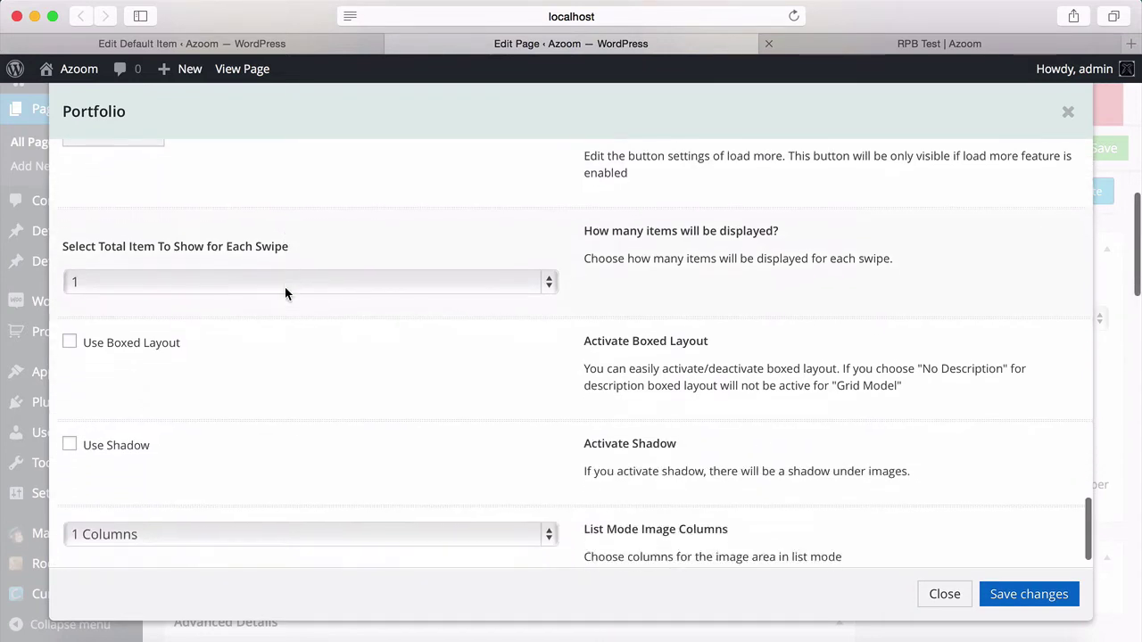
pyautogui.scroll(-1, 285, 286)
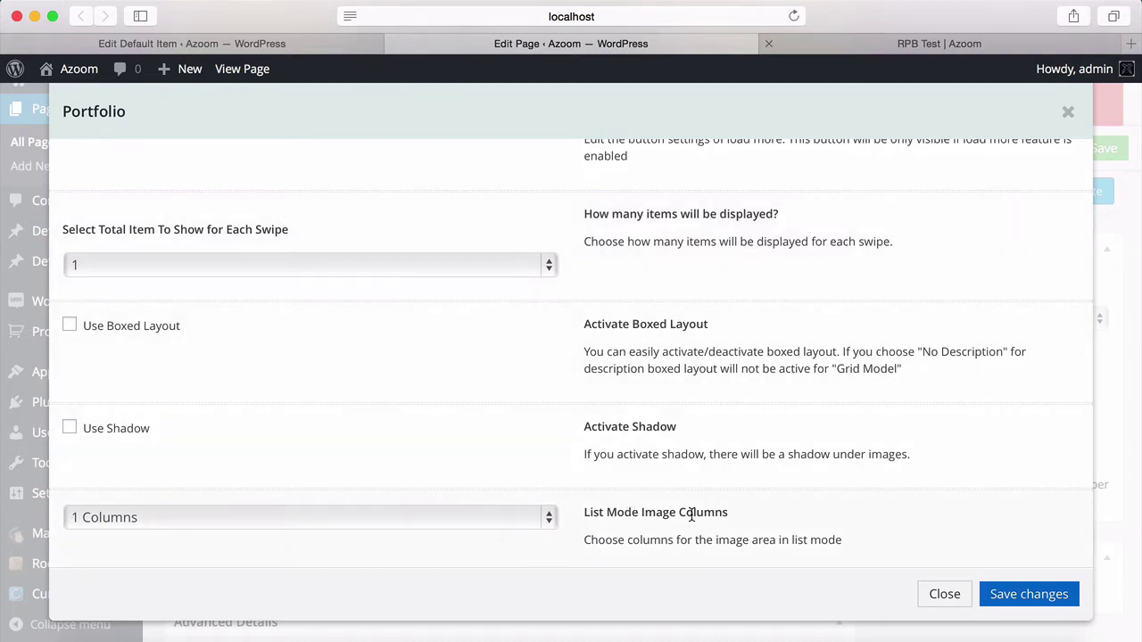
pyautogui.click(1001, 603)
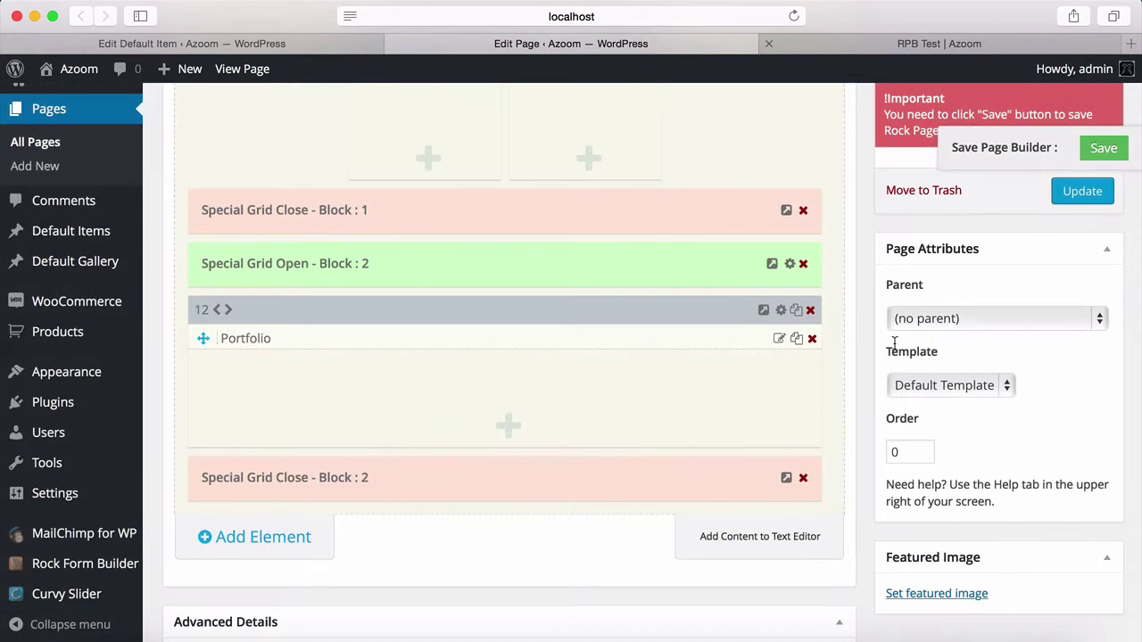
# - Save the page builder and check the portfolio grid on the reloaded RPB Test page
pyautogui.click(1085, 151)
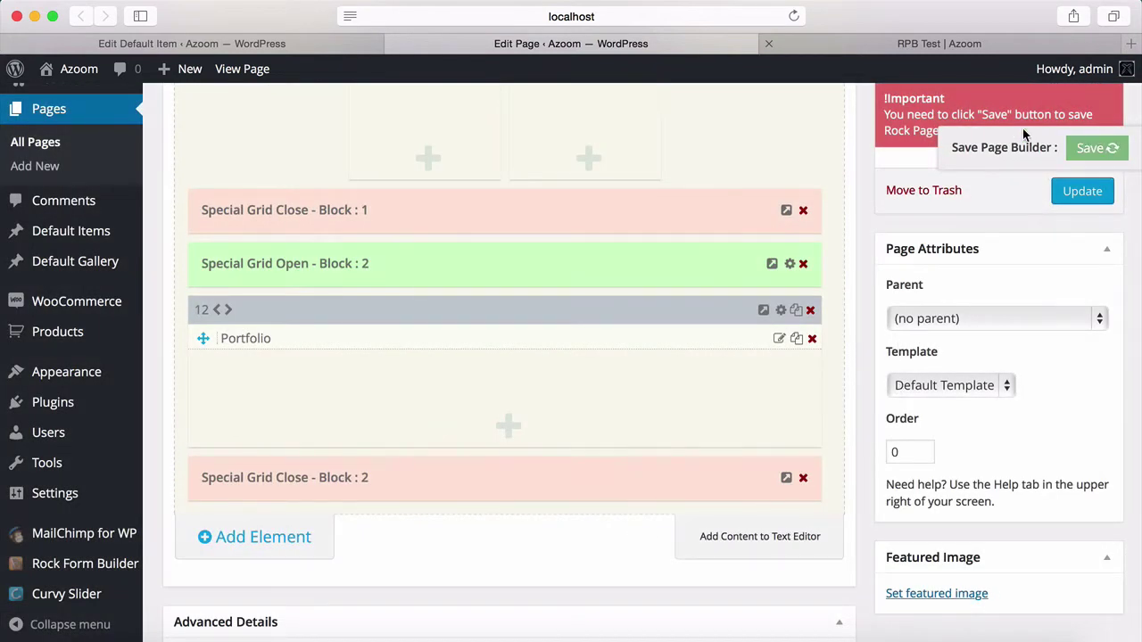
pyautogui.click(861, 48)
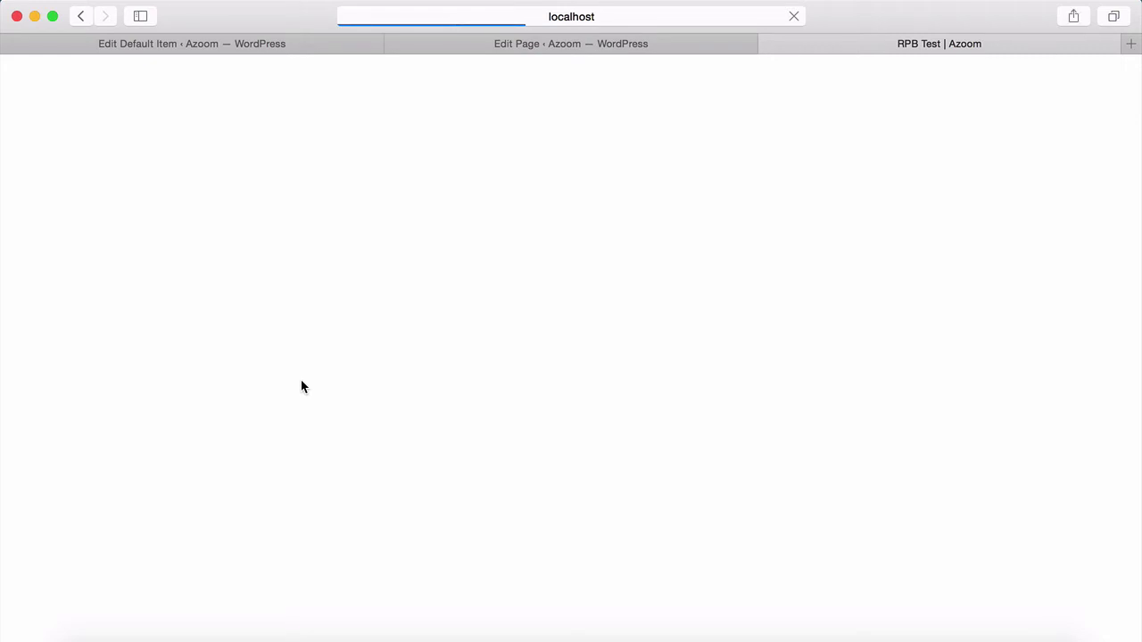
pyautogui.scroll(-1, 300, 387)
pyautogui.scroll(-8, 301, 381)
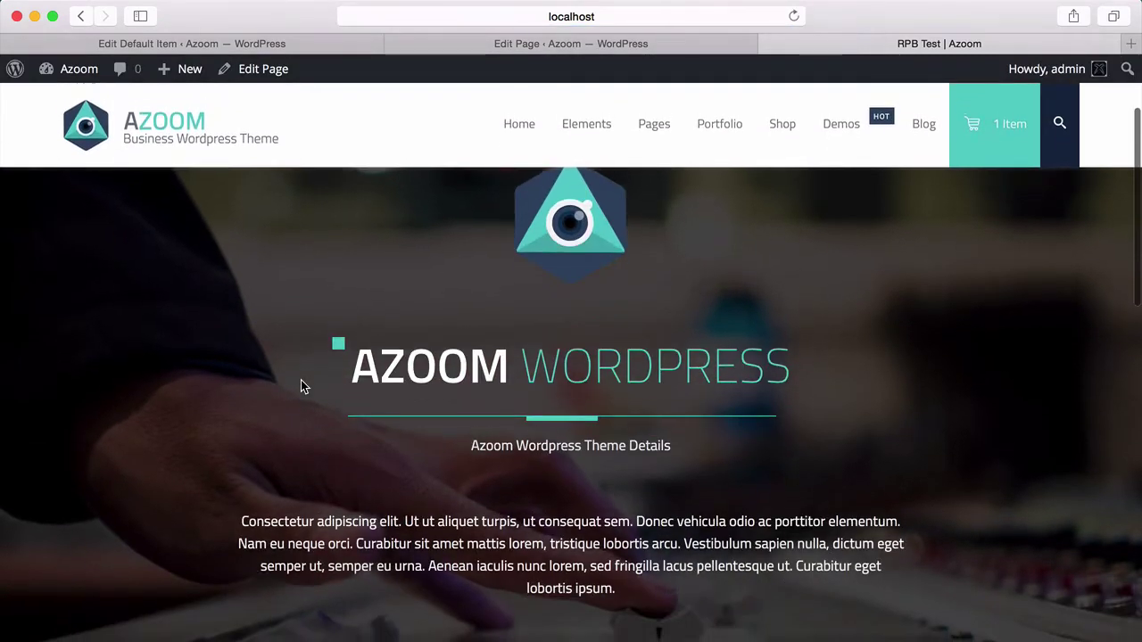
pyautogui.scroll(-3, 301, 384)
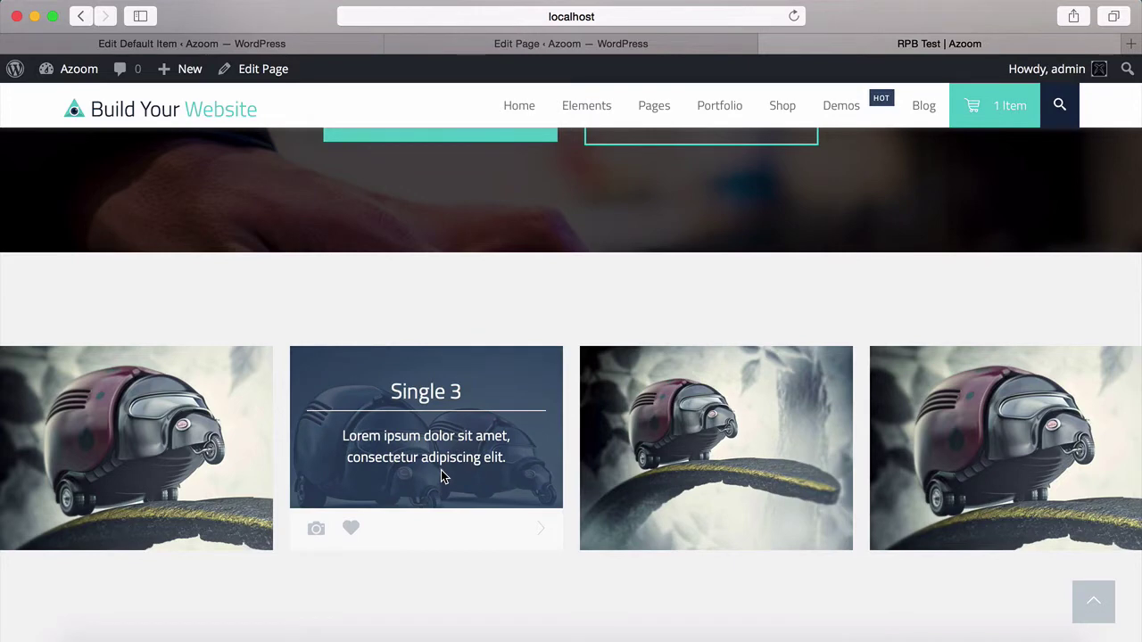
# - Switch the Portfolio element in grid block 2 from Regular Mode to Wall Mode and save its settings
pyautogui.click(638, 47)
pyautogui.click(497, 345)
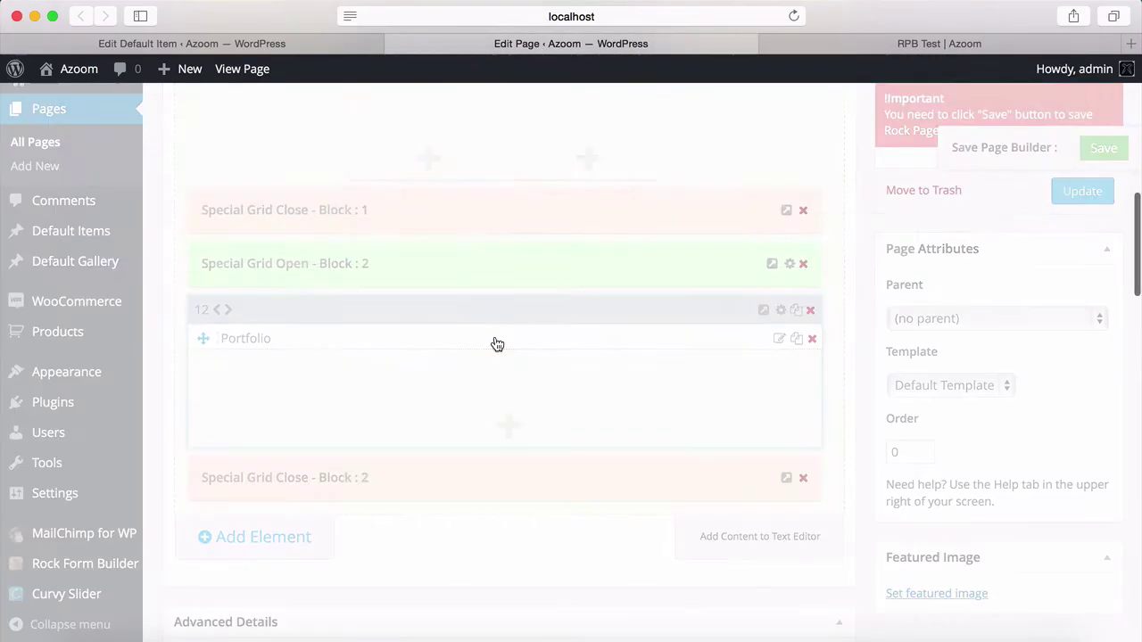
pyautogui.scroll(-3, 683, 288)
pyautogui.scroll(-10, 686, 288)
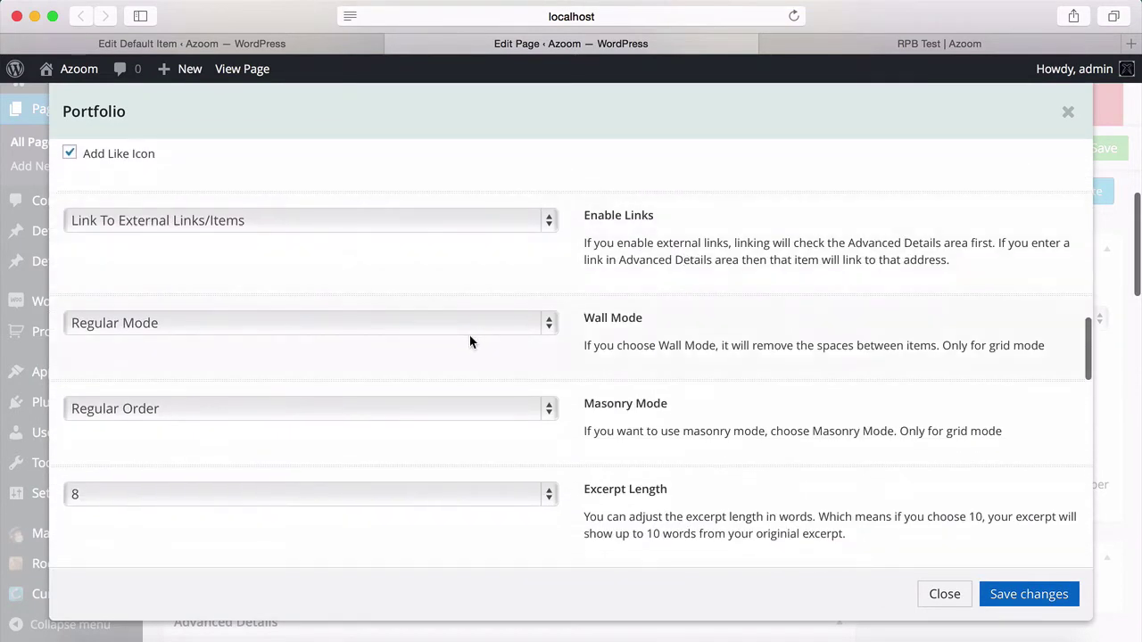
pyautogui.click(467, 324)
pyautogui.click(421, 341)
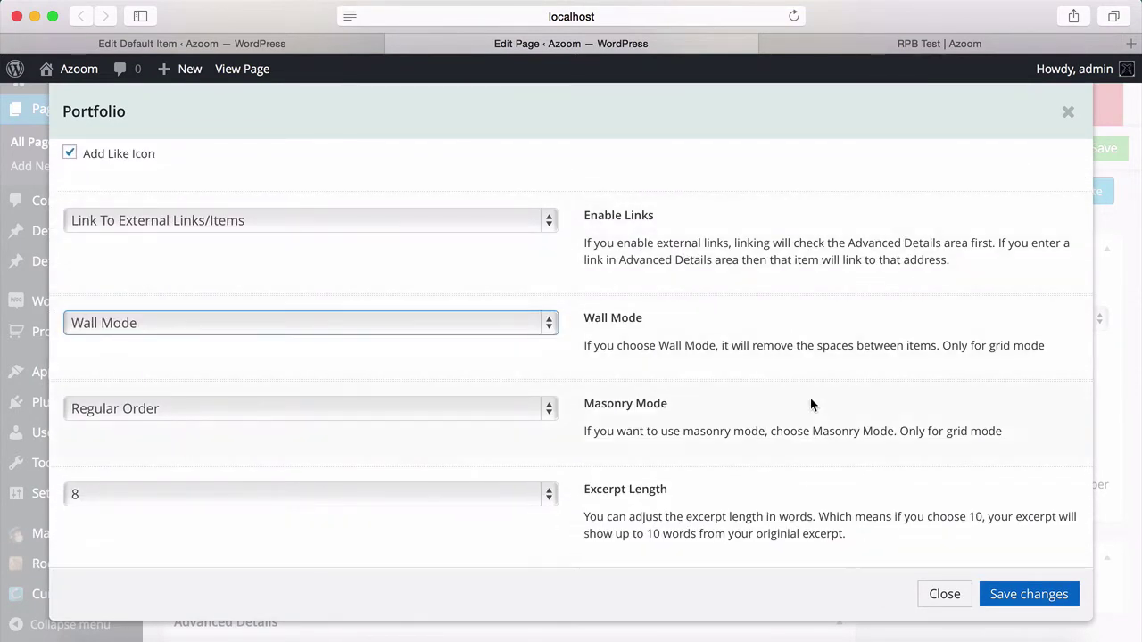
pyautogui.click(997, 594)
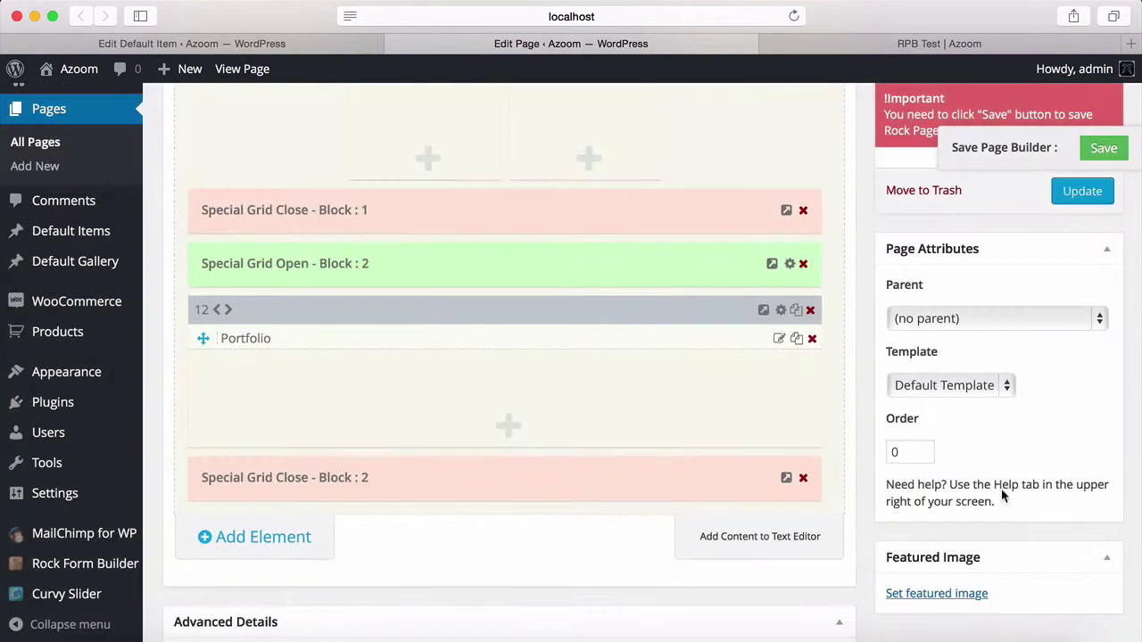
# - Save the page builder and reload the RPB Test page to check the spacing between portfolio items
pyautogui.click(1103, 149)
pyautogui.click(935, 49)
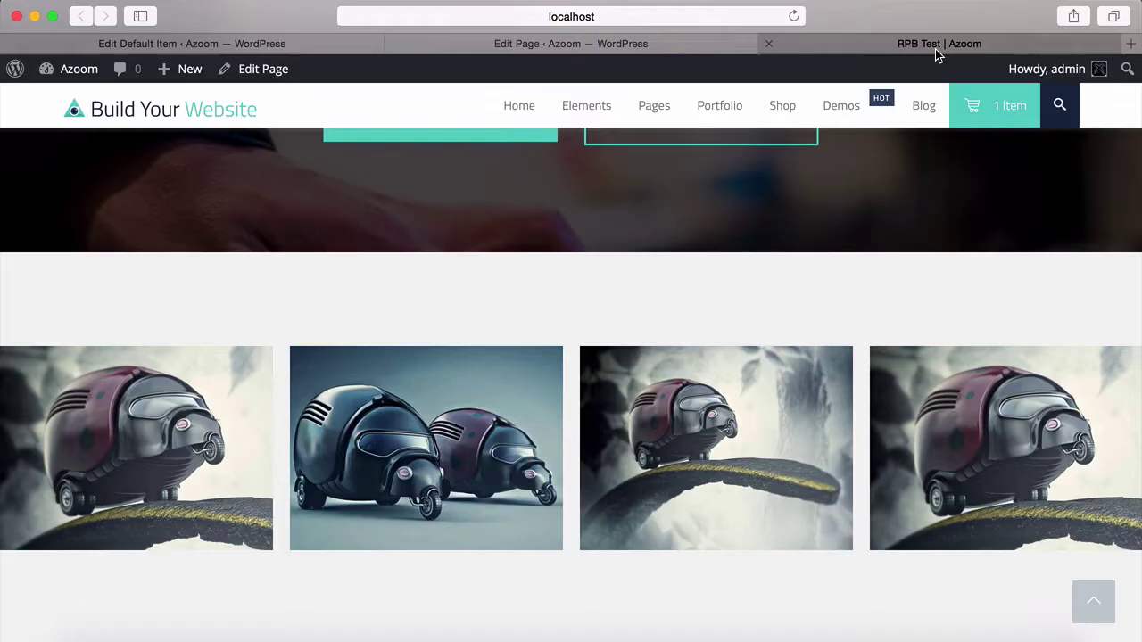
pyautogui.click(793, 16)
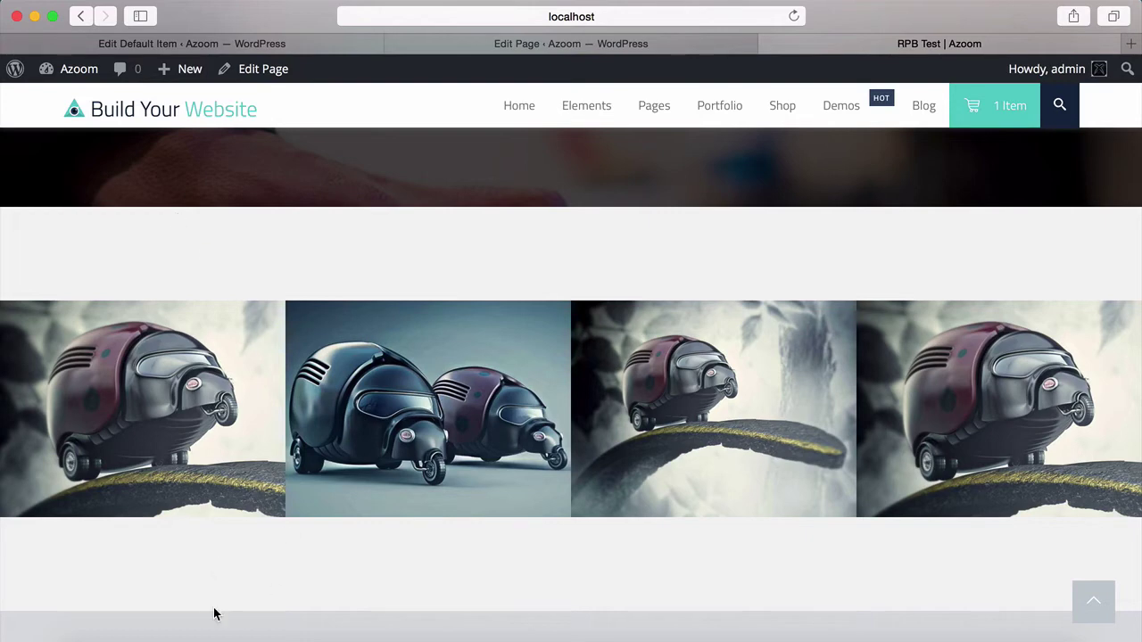
# - Set the vertical padding of special grid block 2 to Do Not Activate Padding and save the grid settings
pyautogui.click(507, 45)
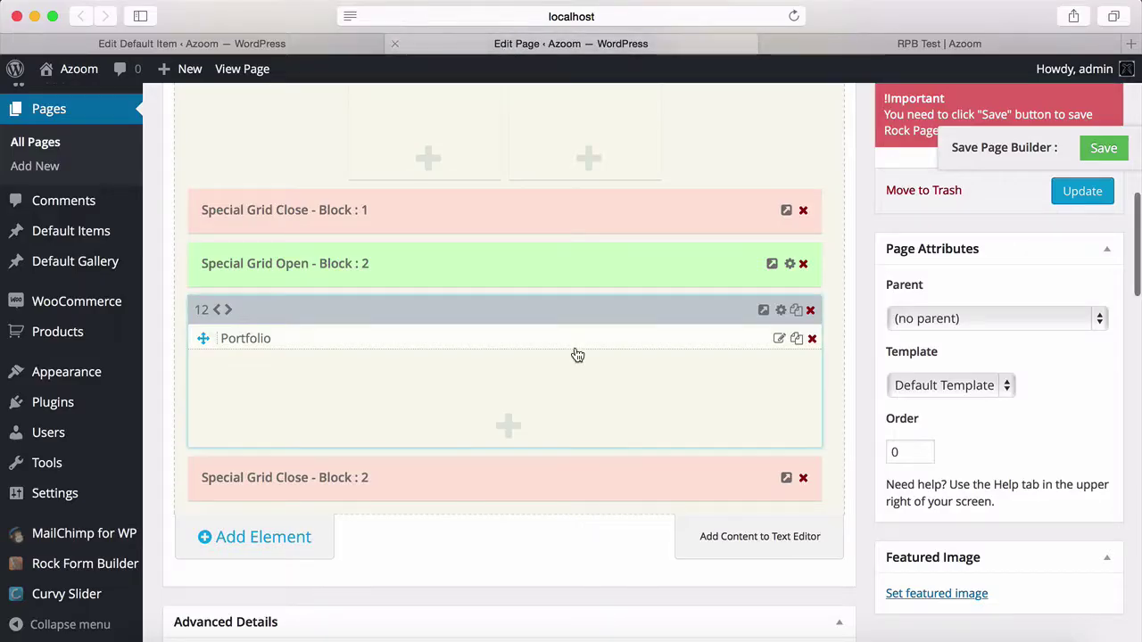
pyautogui.click(789, 265)
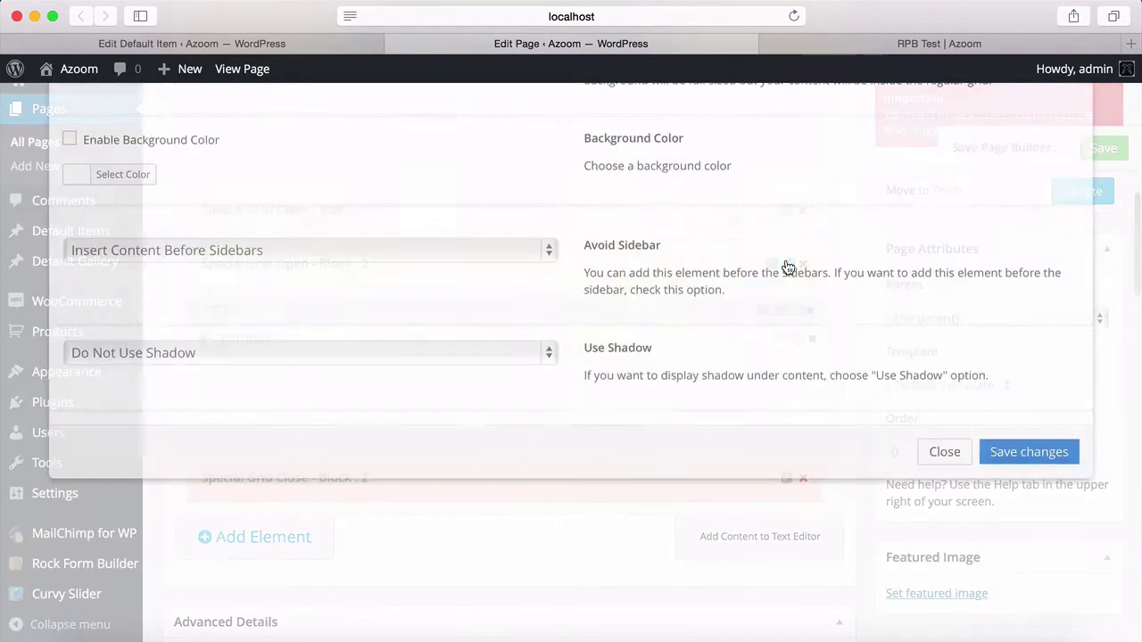
pyautogui.scroll(-3, 728, 248)
pyautogui.scroll(-5, 728, 252)
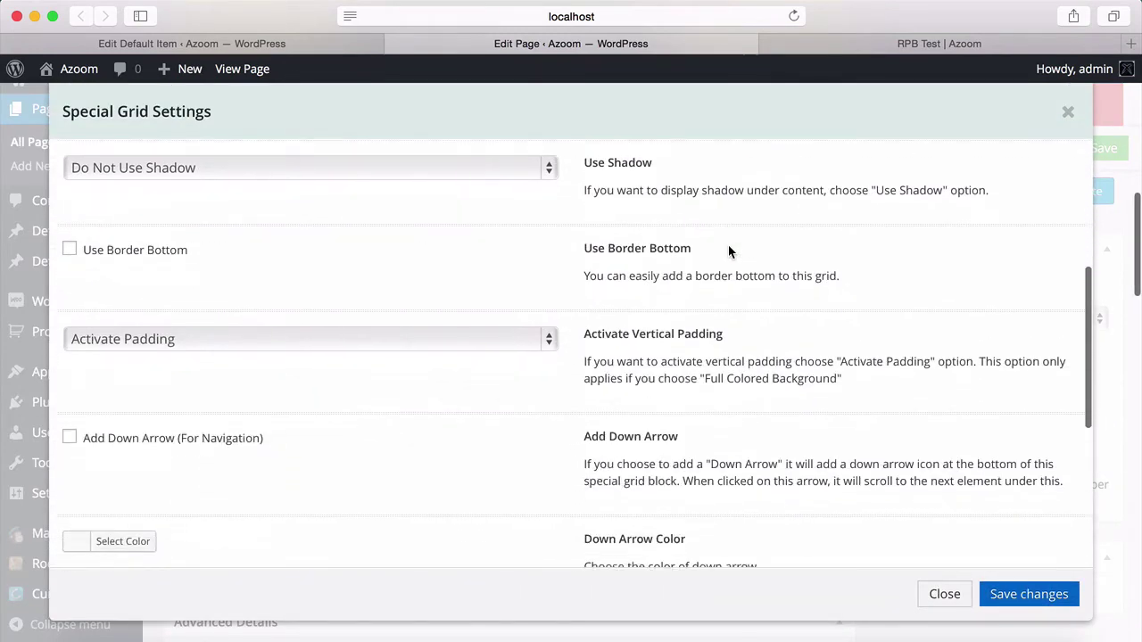
pyautogui.scroll(-7, 728, 251)
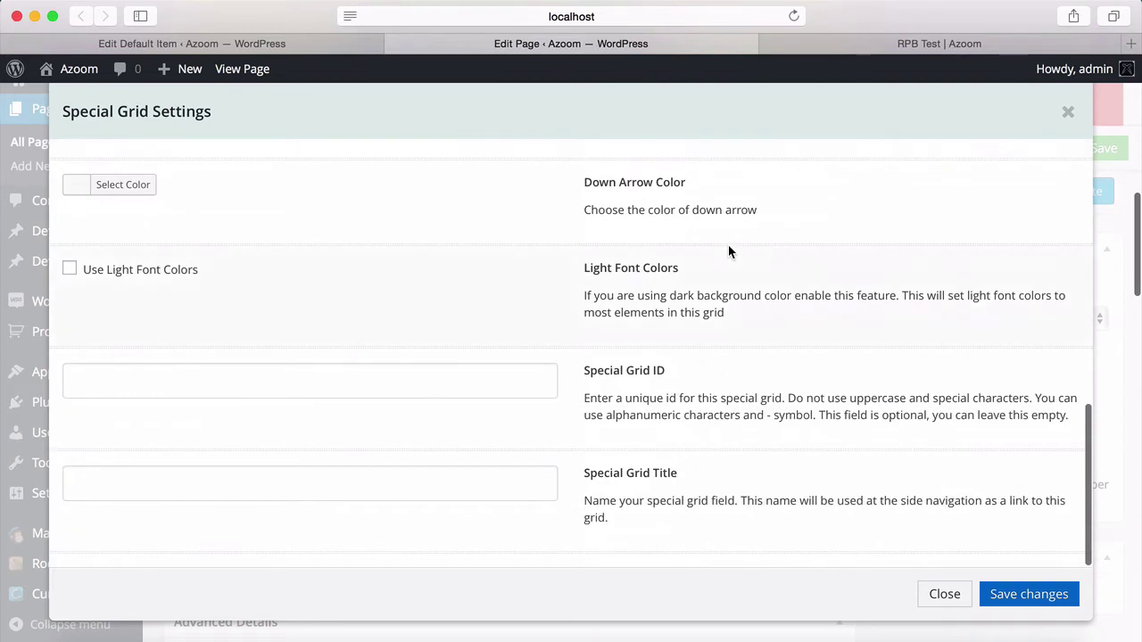
pyautogui.scroll(4, 728, 252)
pyautogui.scroll(2, 728, 252)
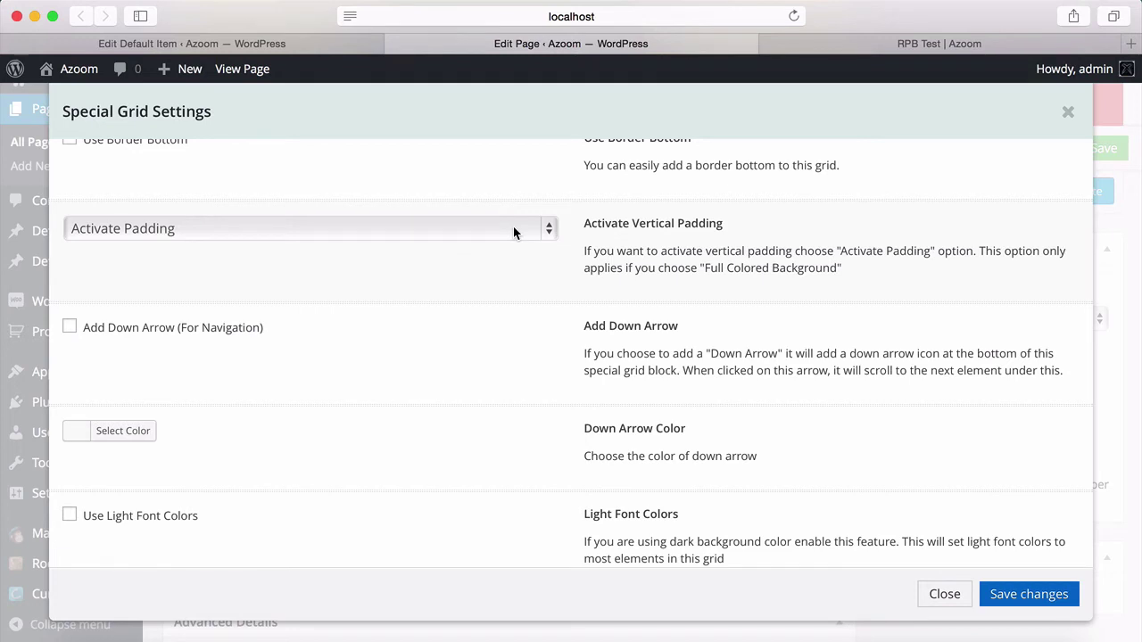
pyautogui.click(513, 233)
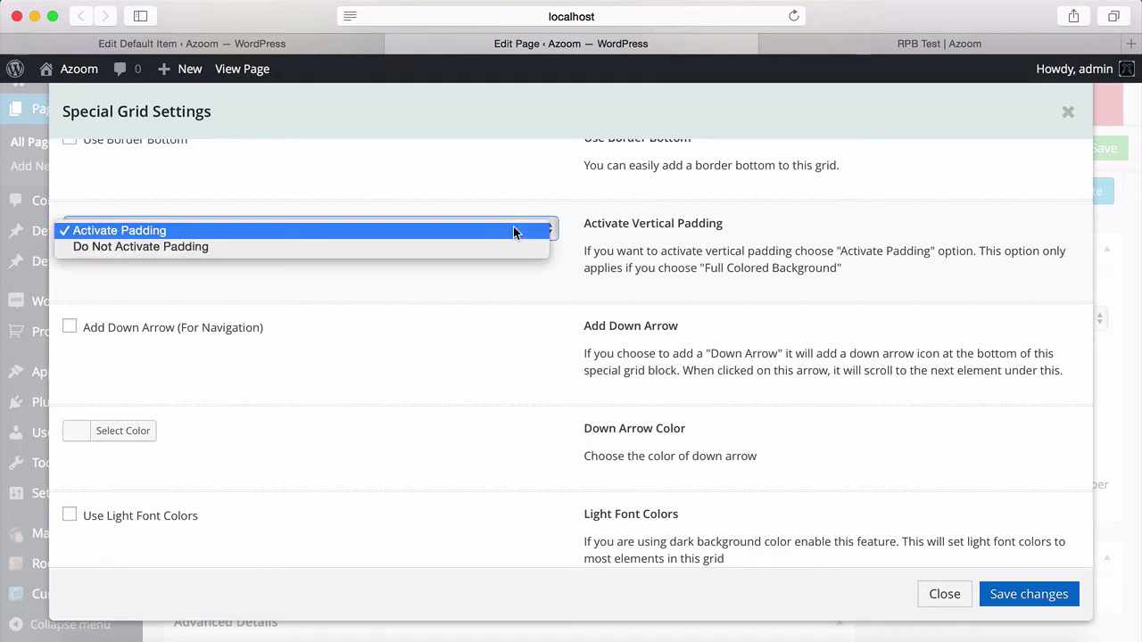
pyautogui.click(321, 246)
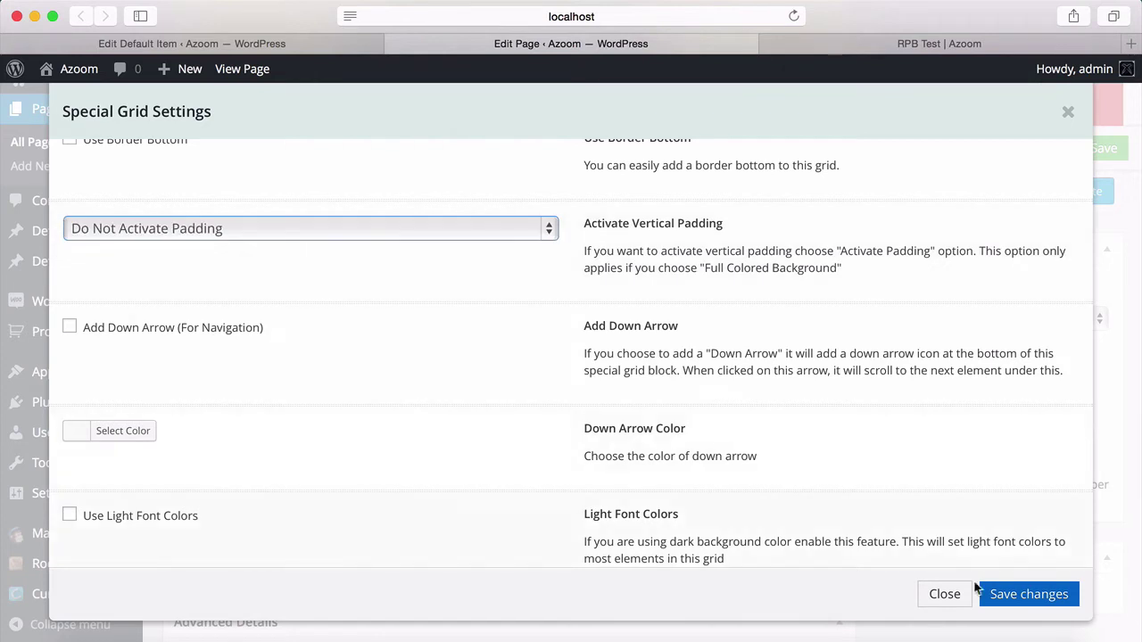
pyautogui.click(1005, 595)
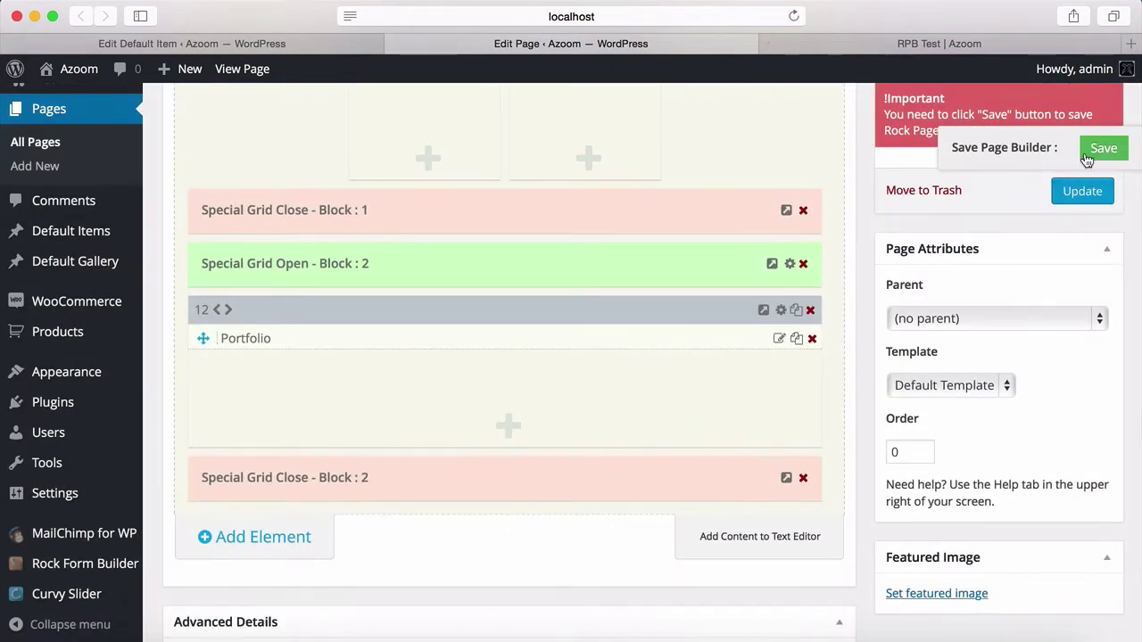
# - Save the page builder and reload the RPB Test page to check the vertical spacing around the portfolio wall
pyautogui.click(1103, 148)
pyautogui.click(908, 45)
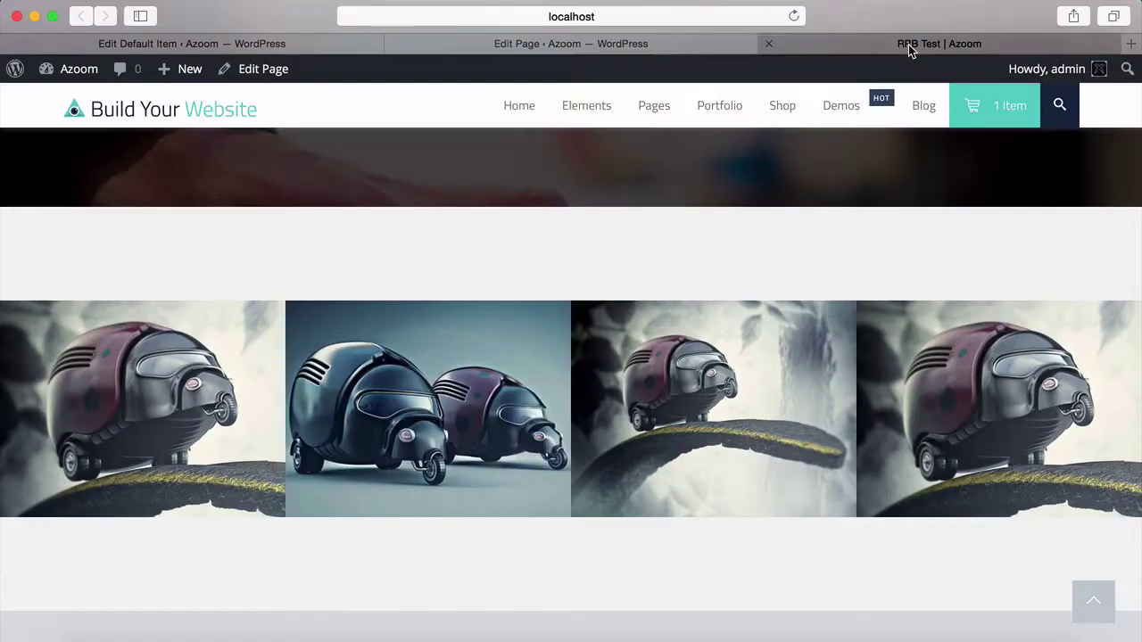
pyautogui.click(793, 16)
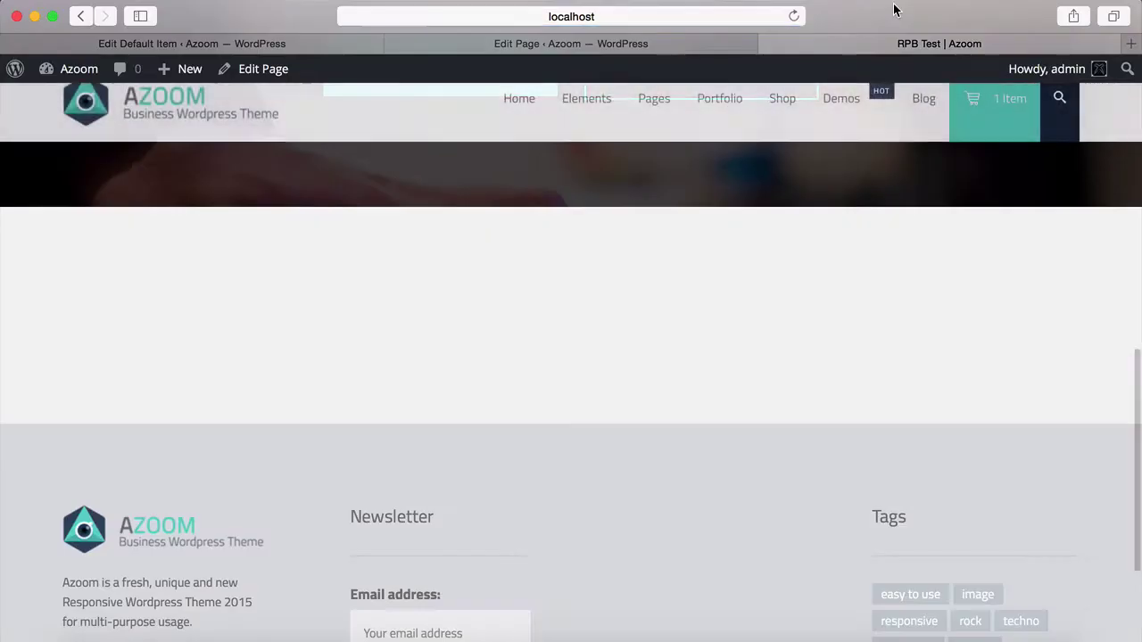
pyautogui.scroll(3, 352, 594)
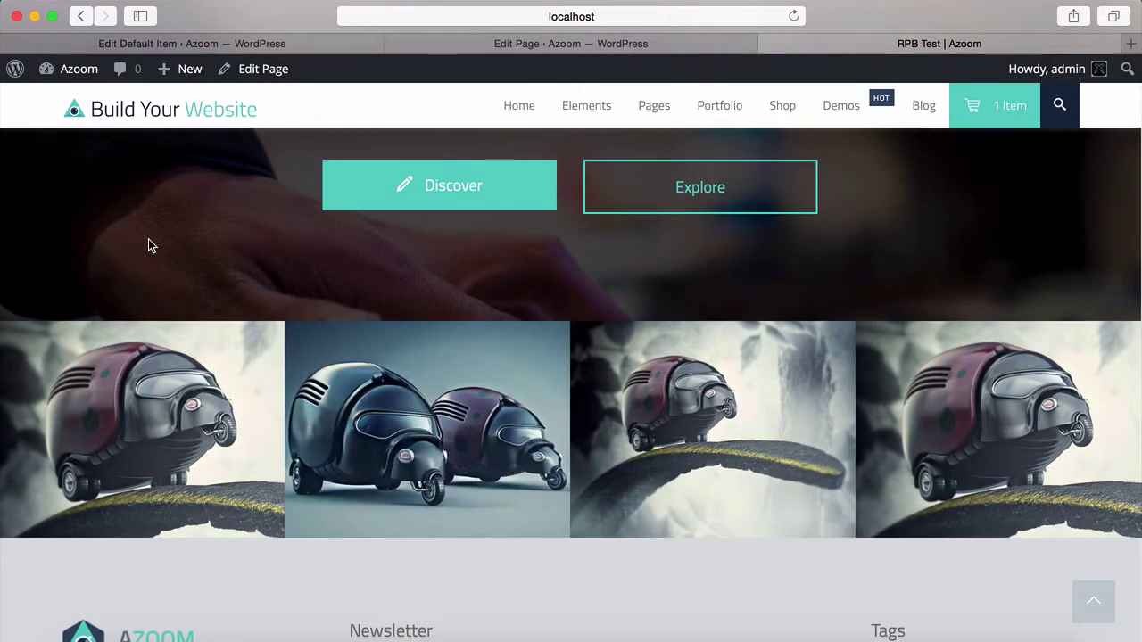
pyautogui.scroll(3, 149, 239)
pyautogui.scroll(-2, 148, 239)
pyautogui.scroll(-2, 148, 239)
pyautogui.scroll(3, 148, 239)
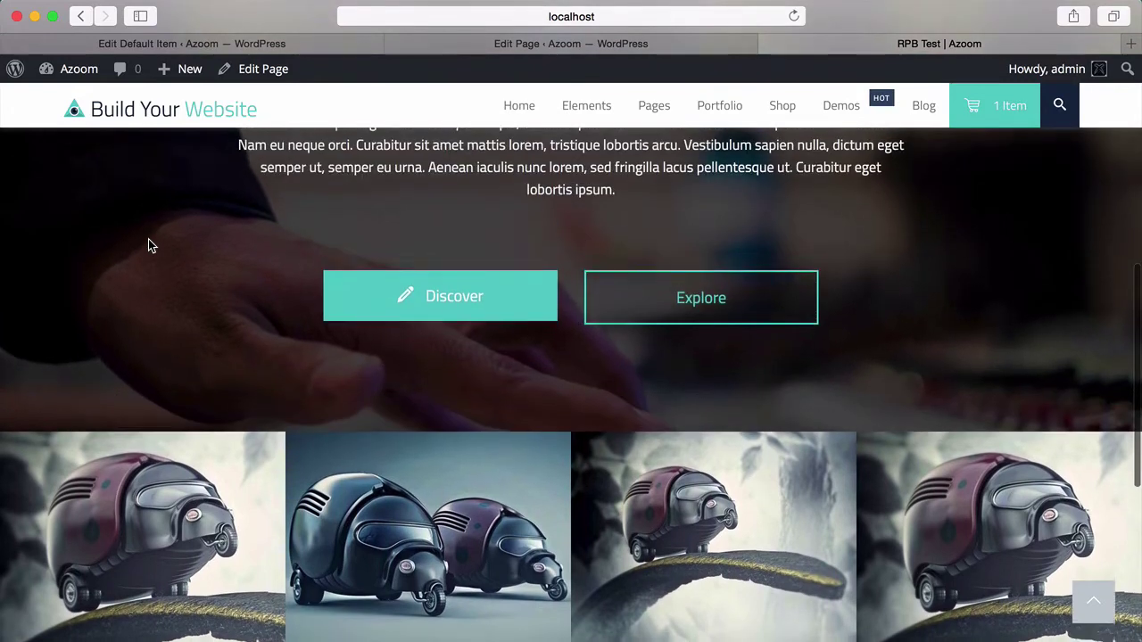
pyautogui.scroll(-3, 148, 239)
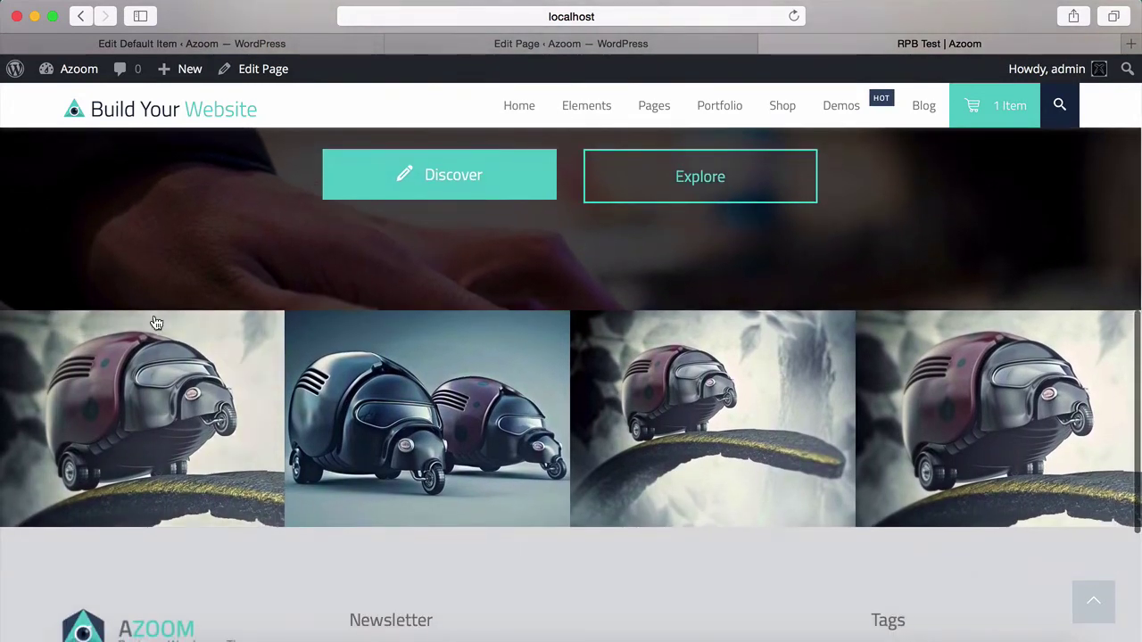
# - Open the first portfolio item, Single 4, in a new tab and bring up its Edit Default Item page
pyautogui.rightClick(157, 373)
pyautogui.click(183, 378)
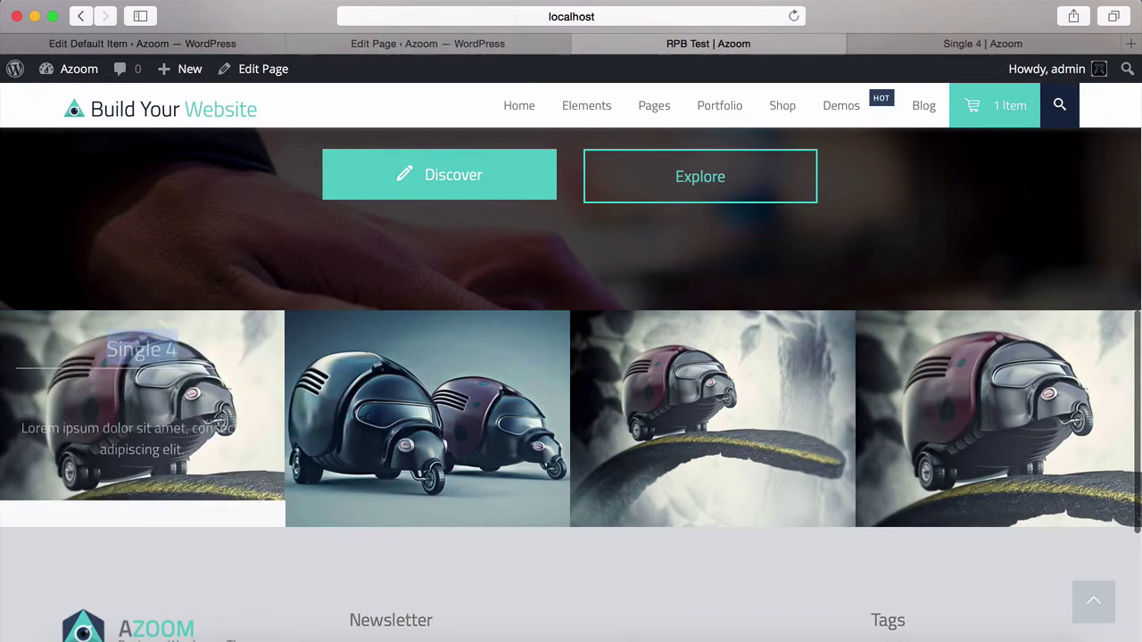
pyautogui.click(921, 45)
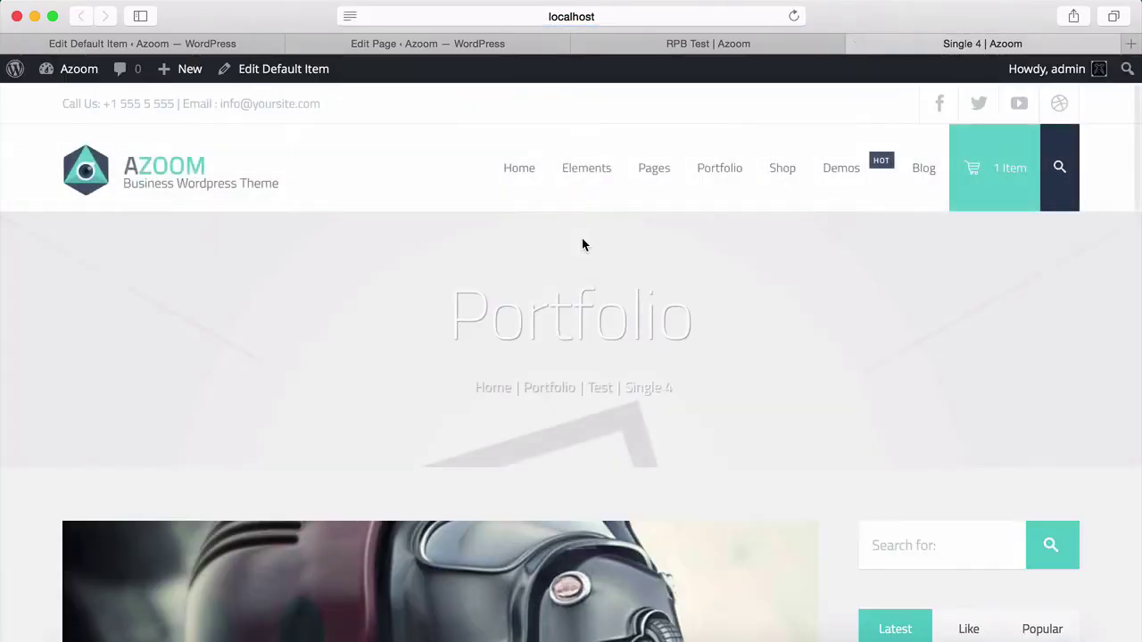
pyautogui.click(254, 78)
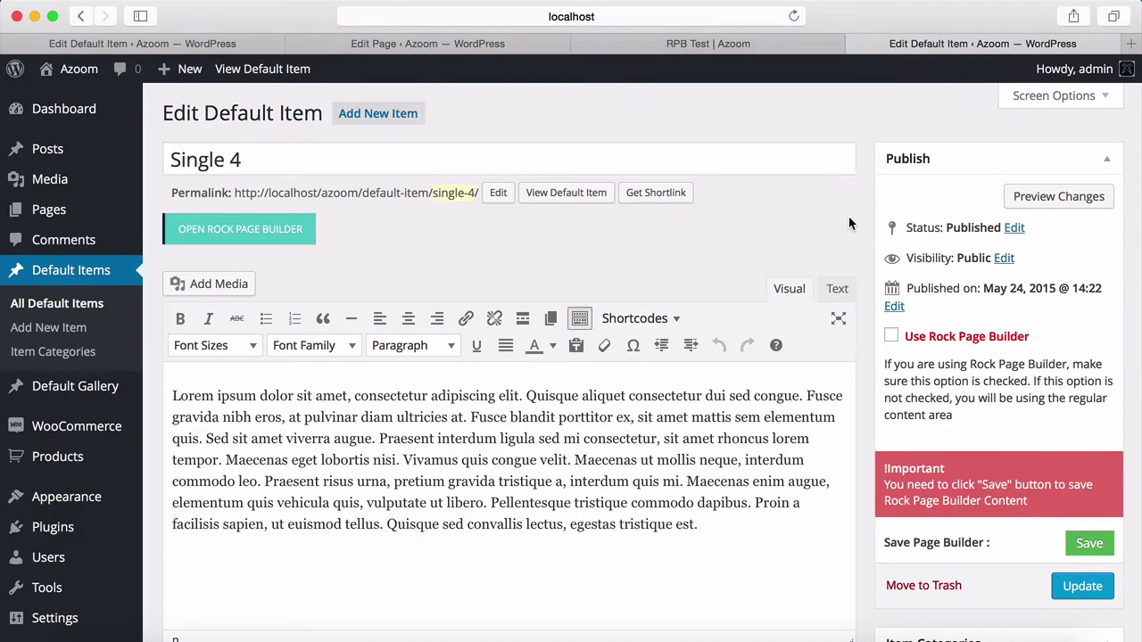
# - Set the masonry size of the Single 4 item to Wide in its Advanced Details and update the item
pyautogui.scroll(-10, 864, 227)
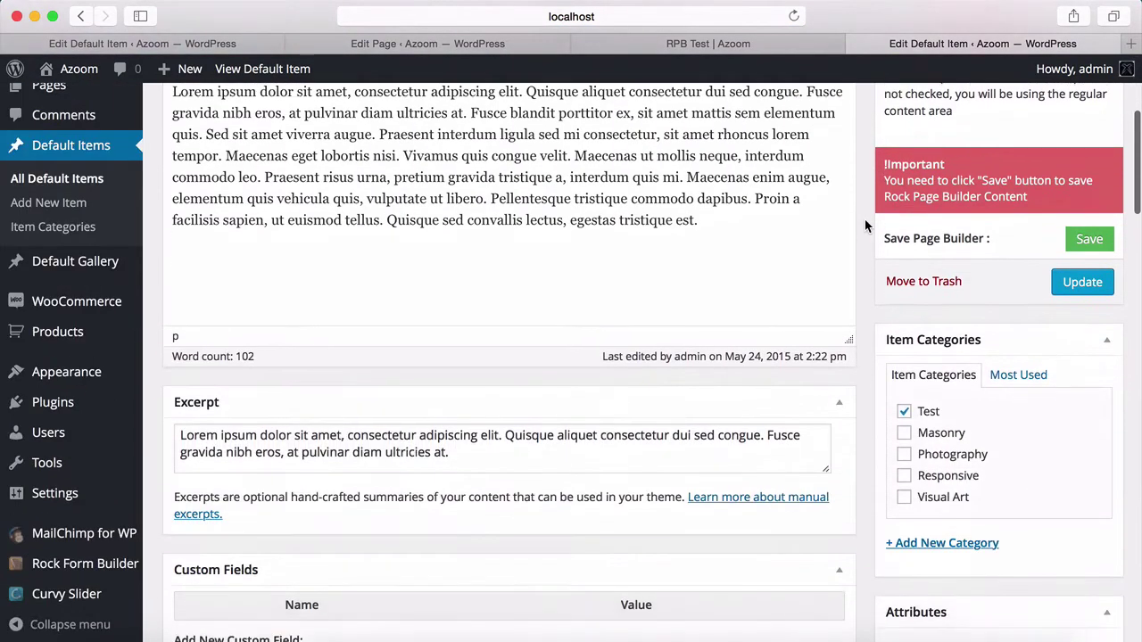
pyautogui.scroll(-11, 864, 225)
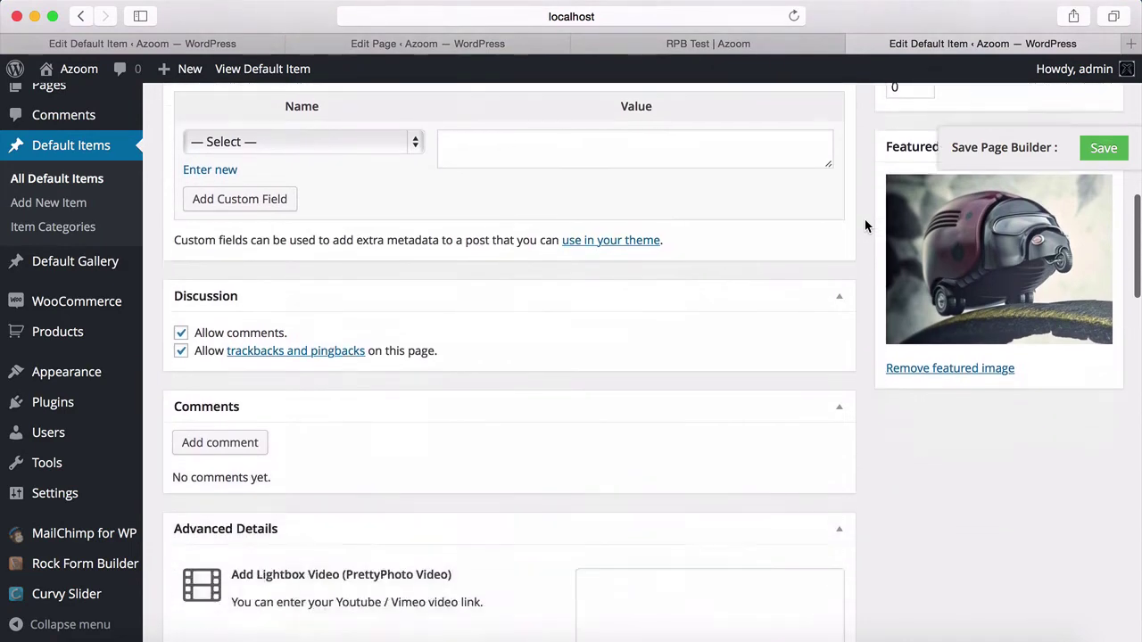
pyautogui.scroll(-5, 864, 226)
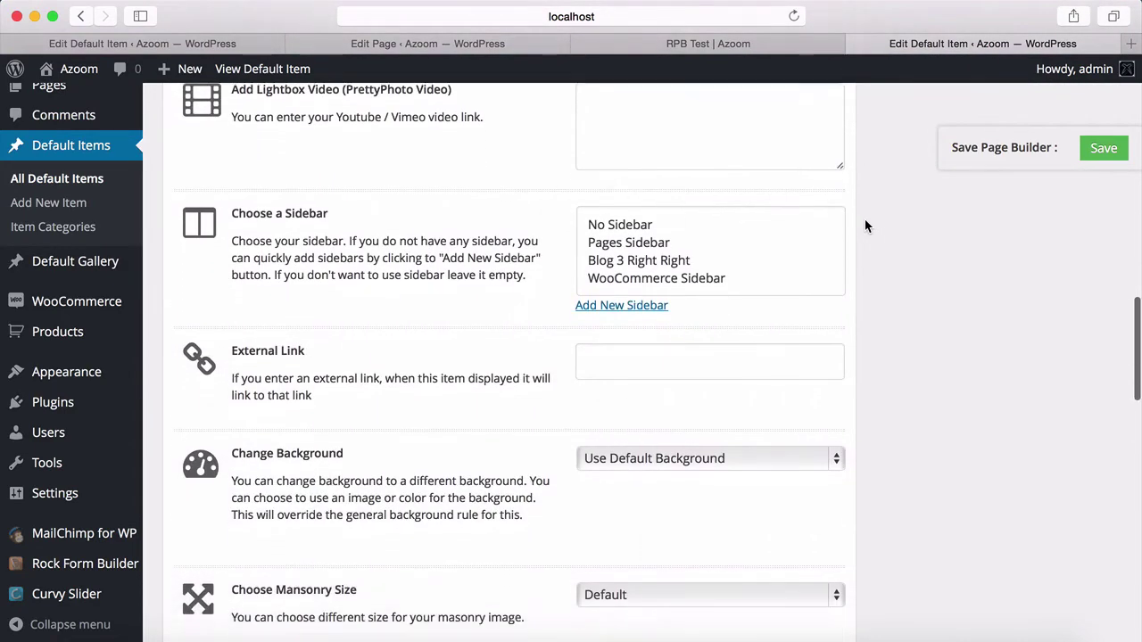
pyautogui.scroll(-3, 864, 226)
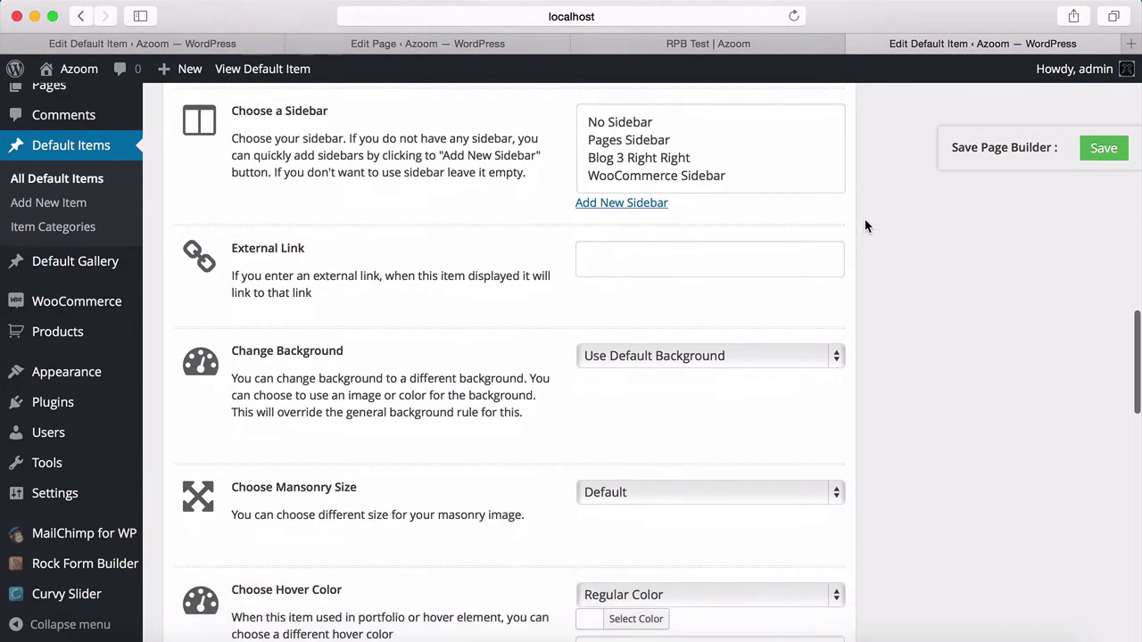
pyautogui.scroll(-2, 865, 225)
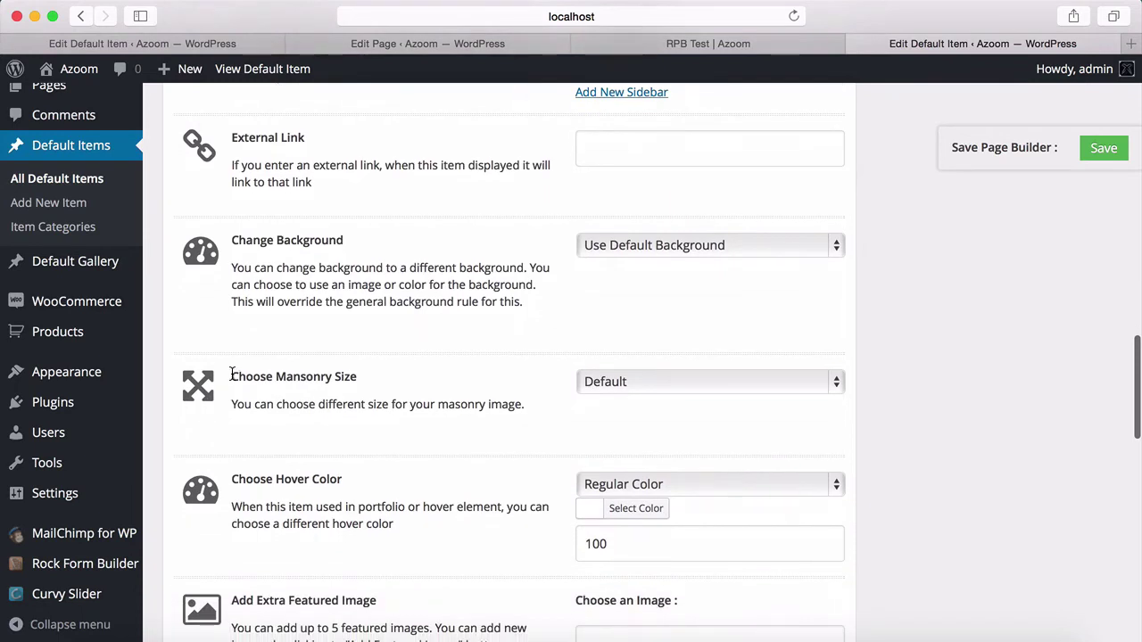
pyautogui.click(507, 362)
pyautogui.click(675, 379)
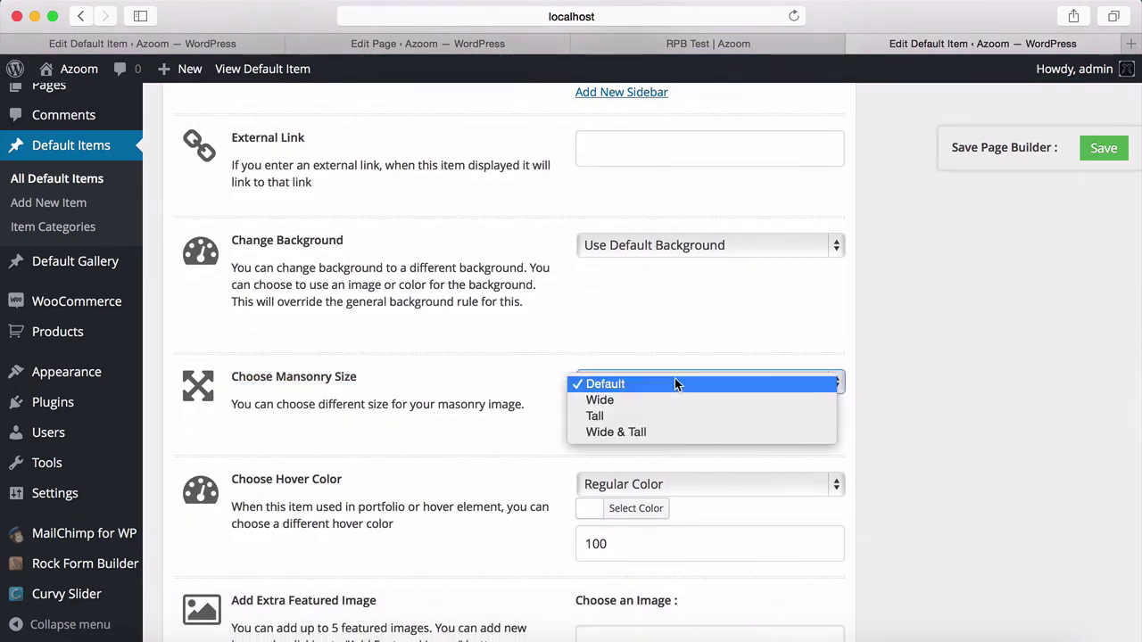
pyautogui.click(667, 402)
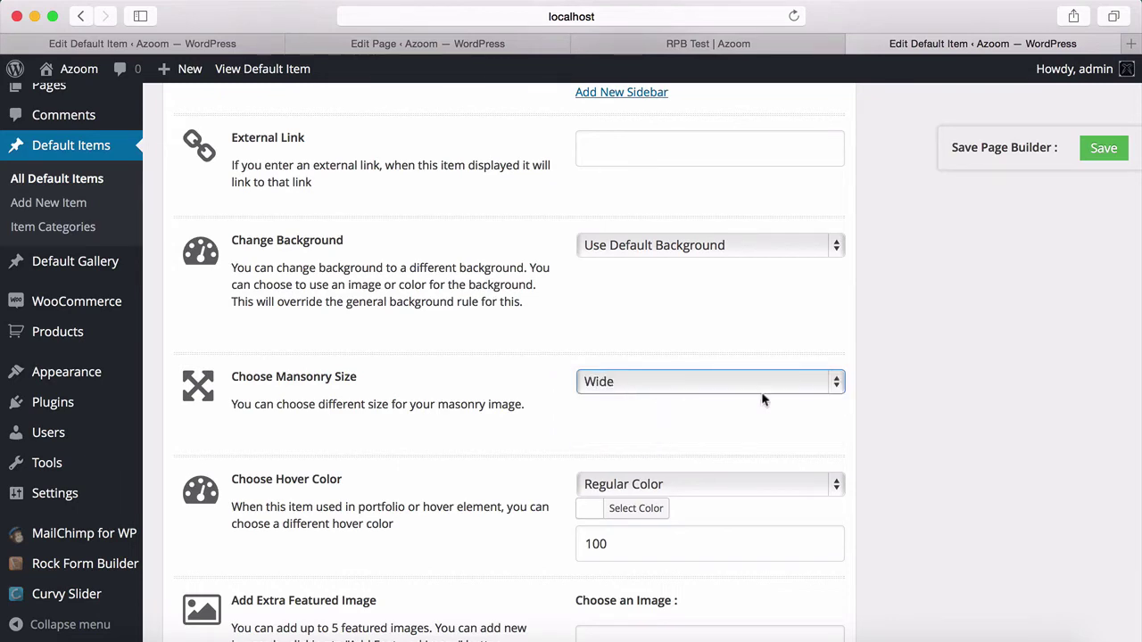
pyautogui.scroll(3, 905, 418)
pyautogui.scroll(15, 904, 425)
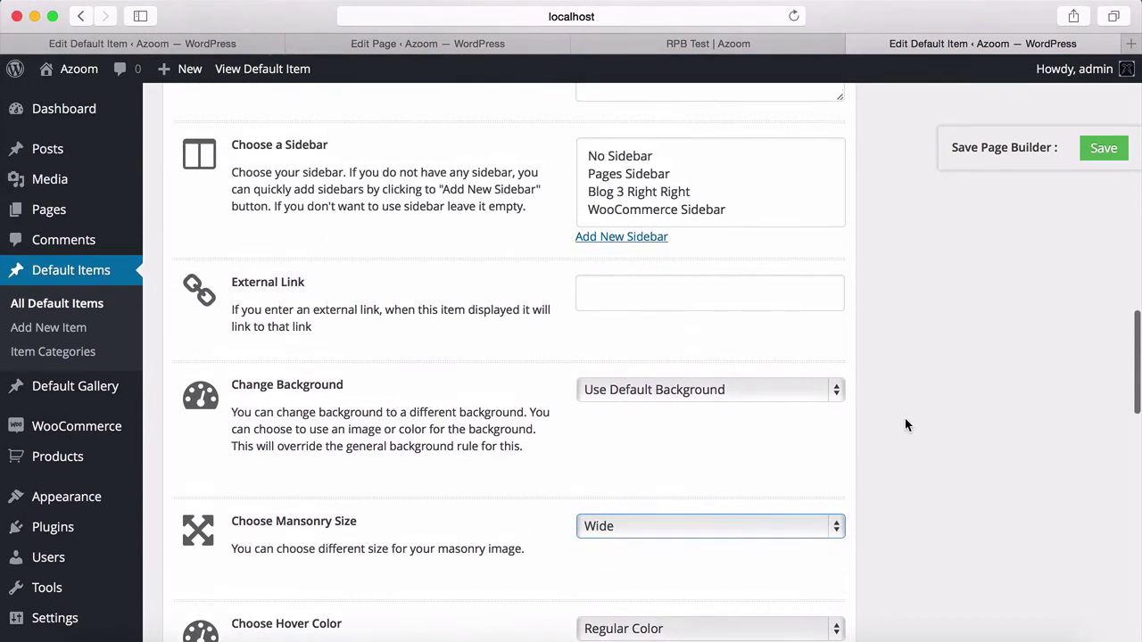
pyautogui.scroll(7, 904, 419)
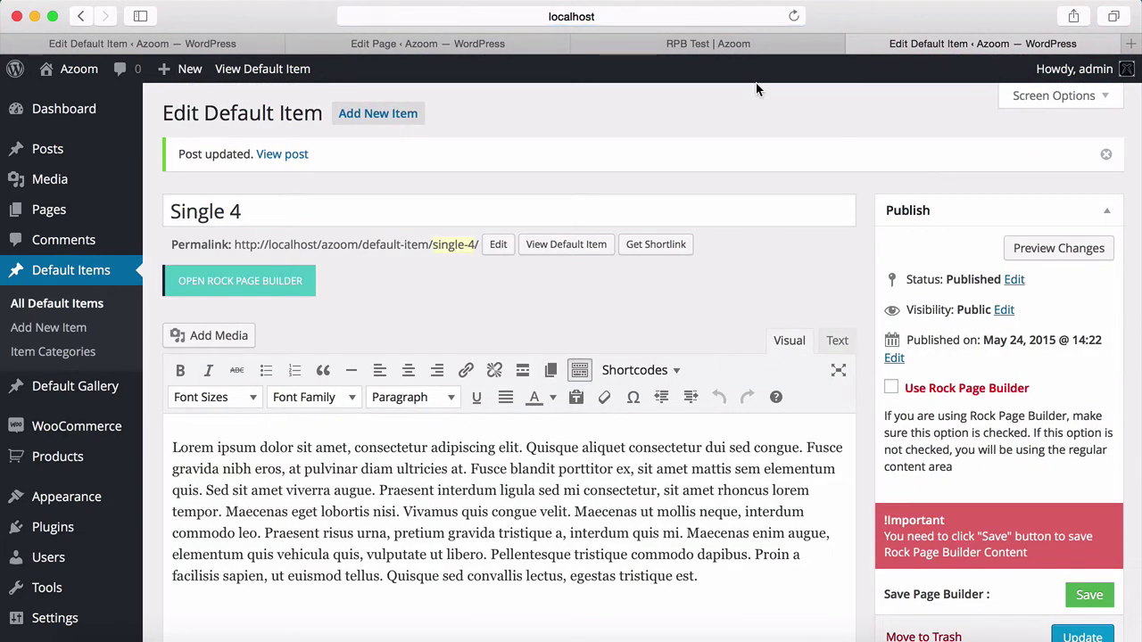
# - Reload the RPB Test page to check how the Single 4 item is displayed in the portfolio
pyautogui.click(492, 46)
pyautogui.click(612, 46)
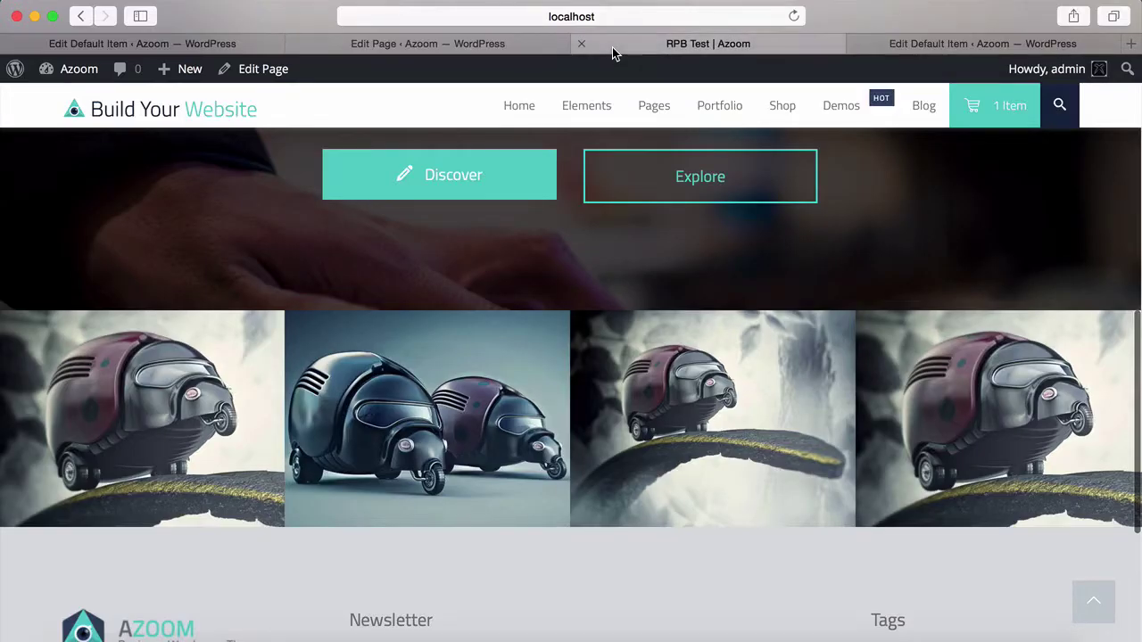
pyautogui.click(794, 17)
# - Switch the Portfolio element in grid block 2 from Regular Order to Masonry Mode and save its settings
pyautogui.click(501, 46)
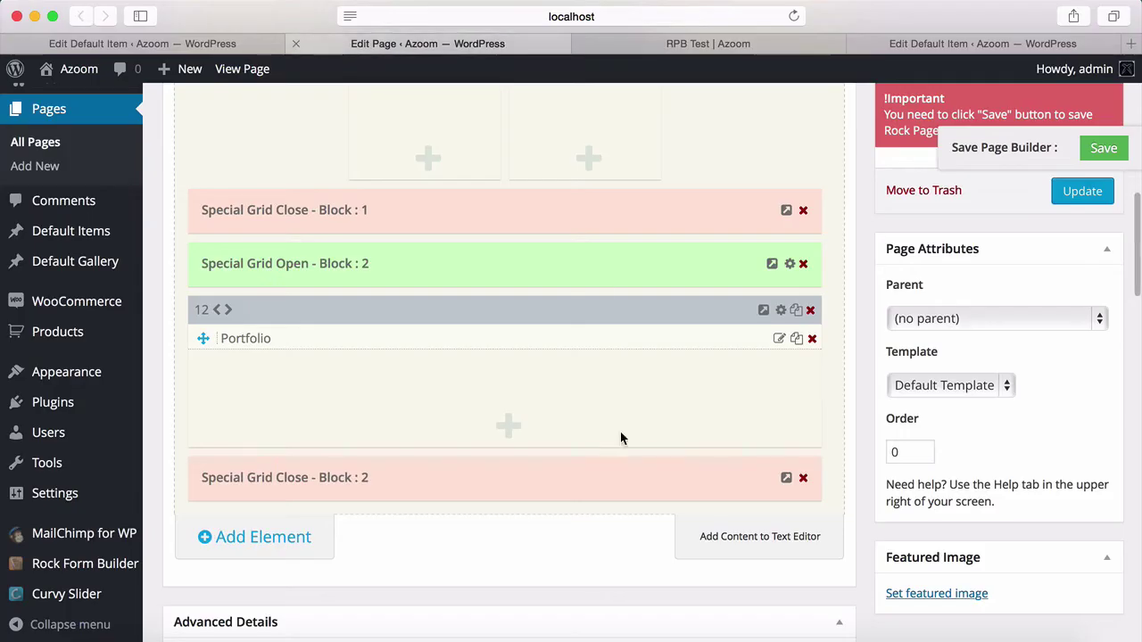
pyautogui.click(571, 341)
pyautogui.scroll(-10, 724, 237)
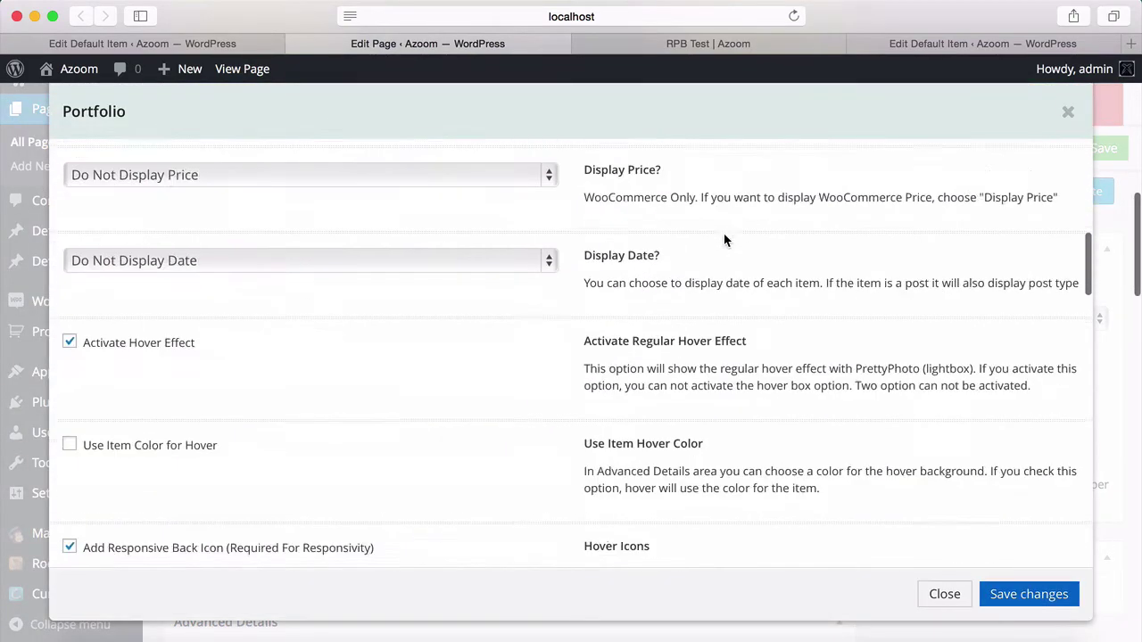
pyautogui.scroll(-10, 723, 235)
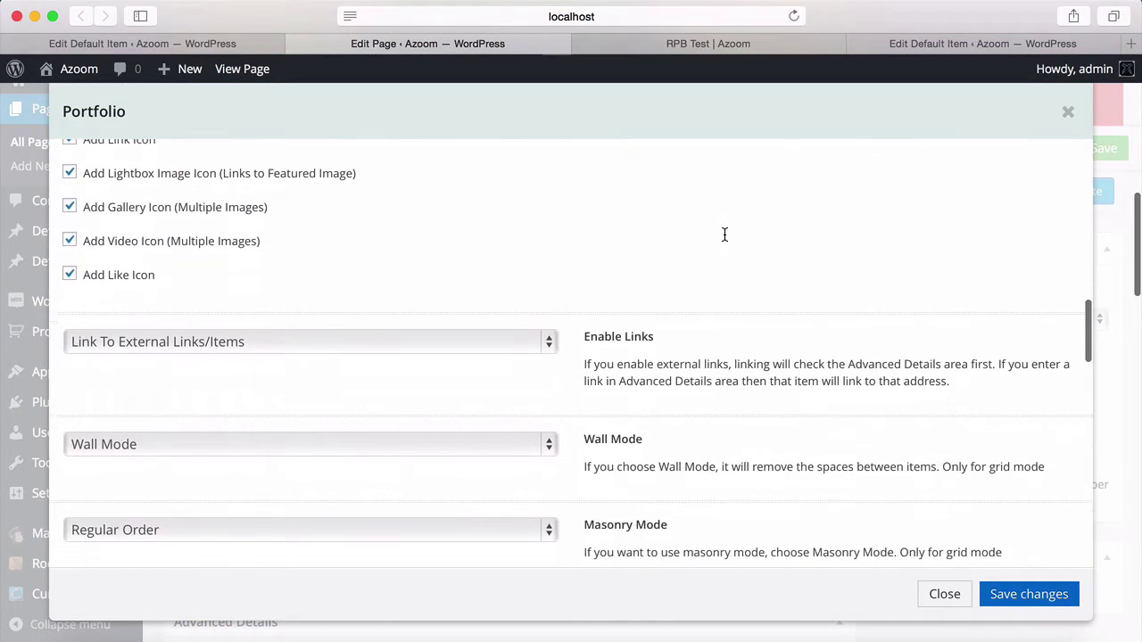
pyautogui.scroll(-2, 724, 235)
pyautogui.click(418, 441)
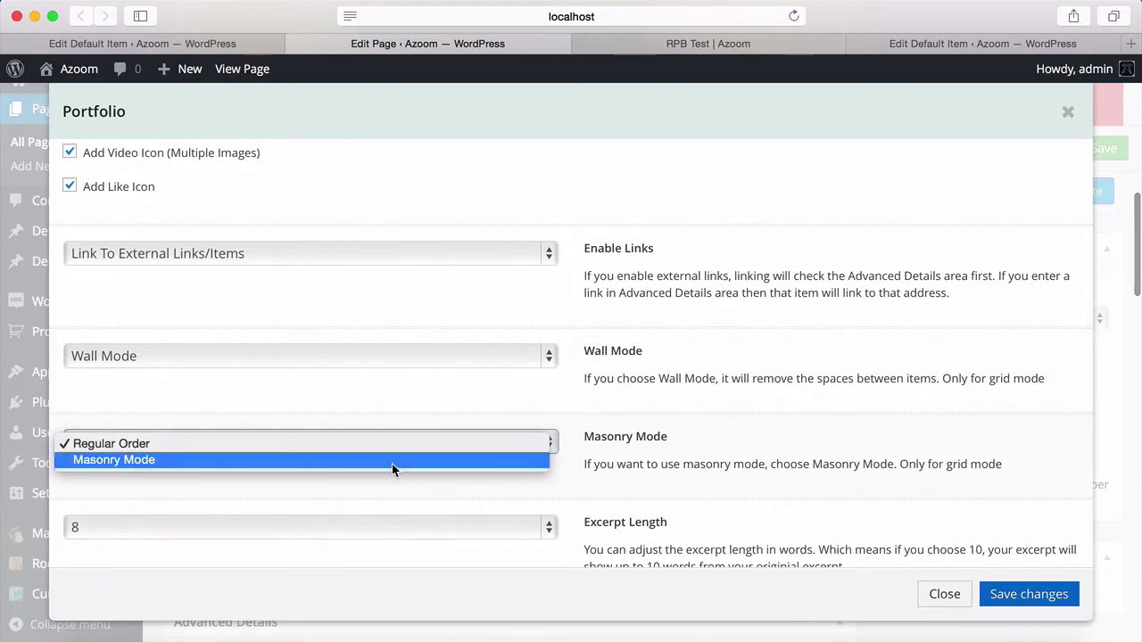
pyautogui.click(392, 464)
pyautogui.click(998, 594)
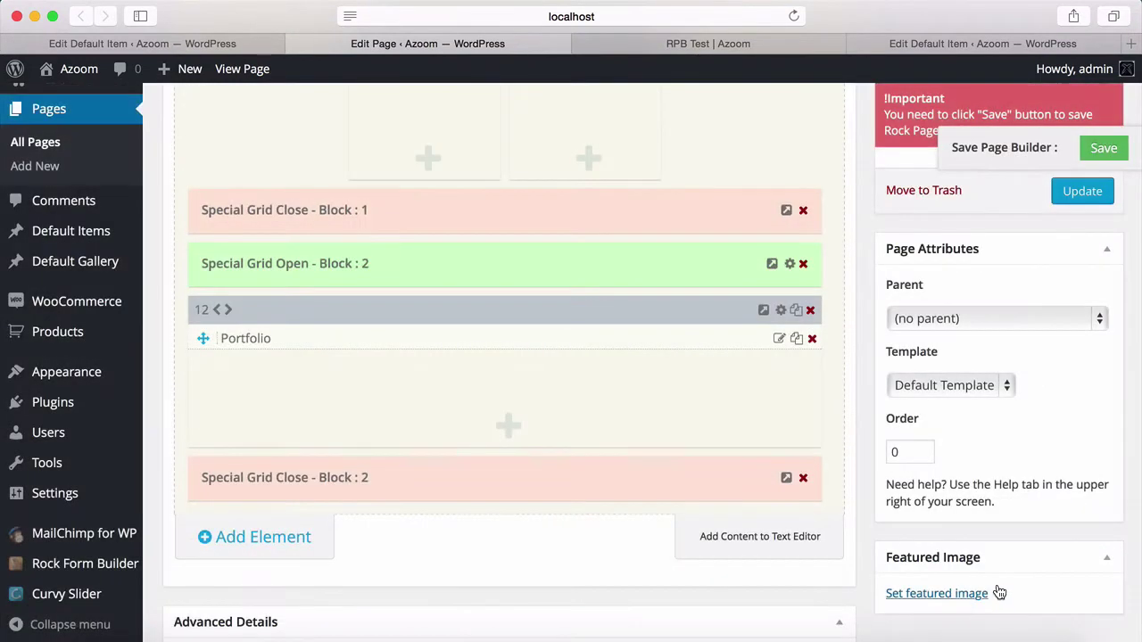
# - Save the page builder and reload the RPB Test page to check the masonry layout of the portfolio
pyautogui.click(1102, 150)
pyautogui.click(674, 48)
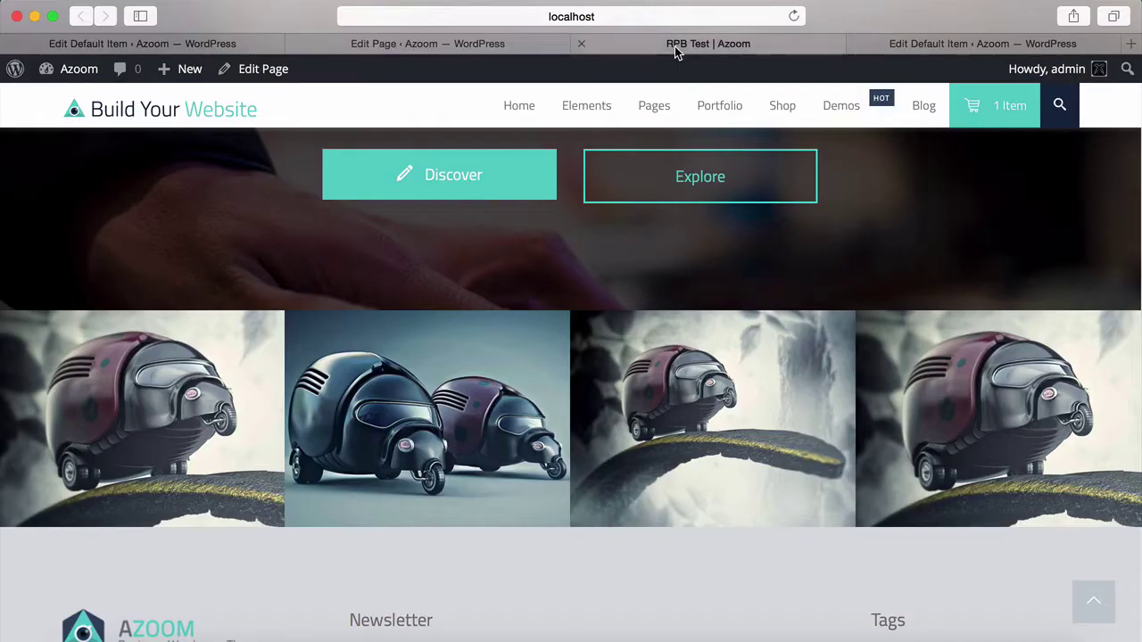
pyautogui.click(794, 17)
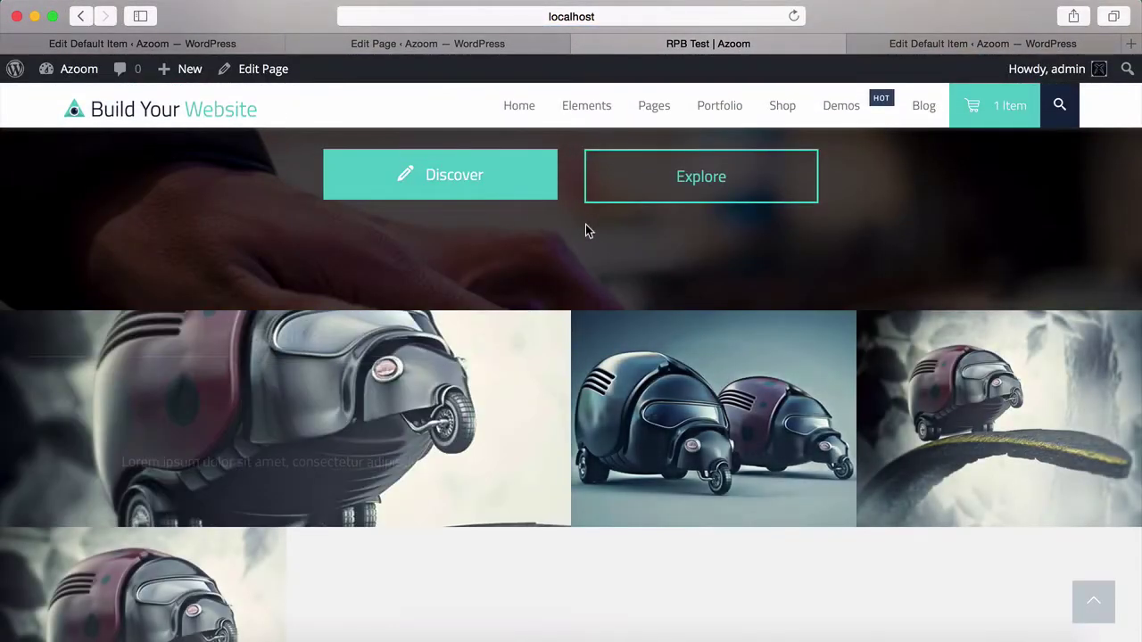
pyautogui.scroll(-2, 574, 247)
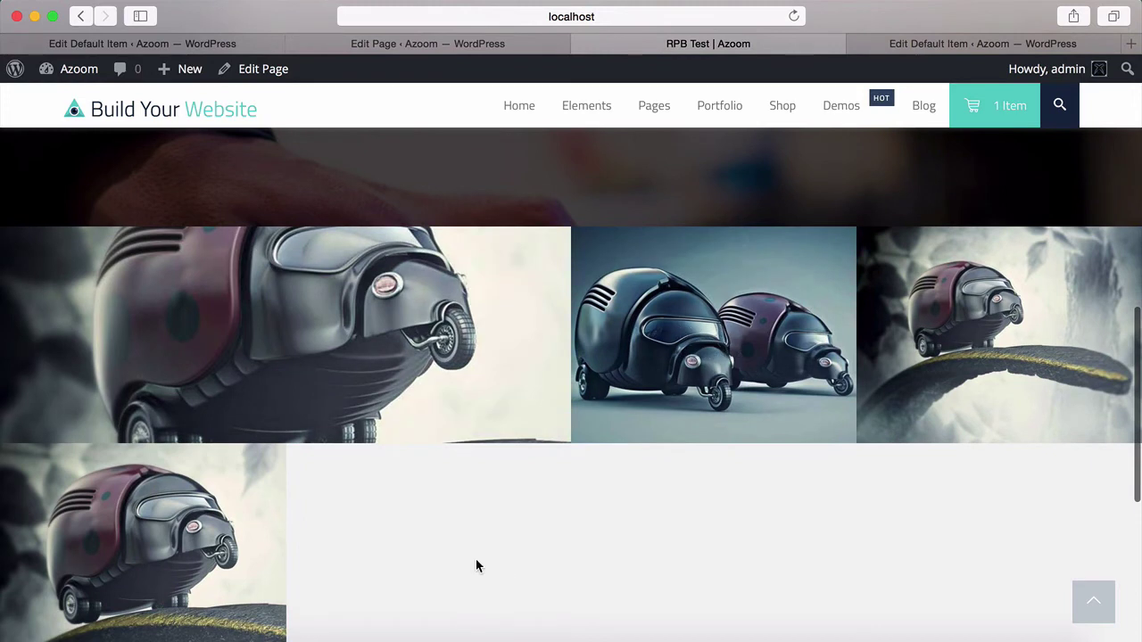
# - Change the masonry size of the Single 4 item to Wide & Tall and update the item
pyautogui.click(961, 46)
pyautogui.scroll(-20, 865, 386)
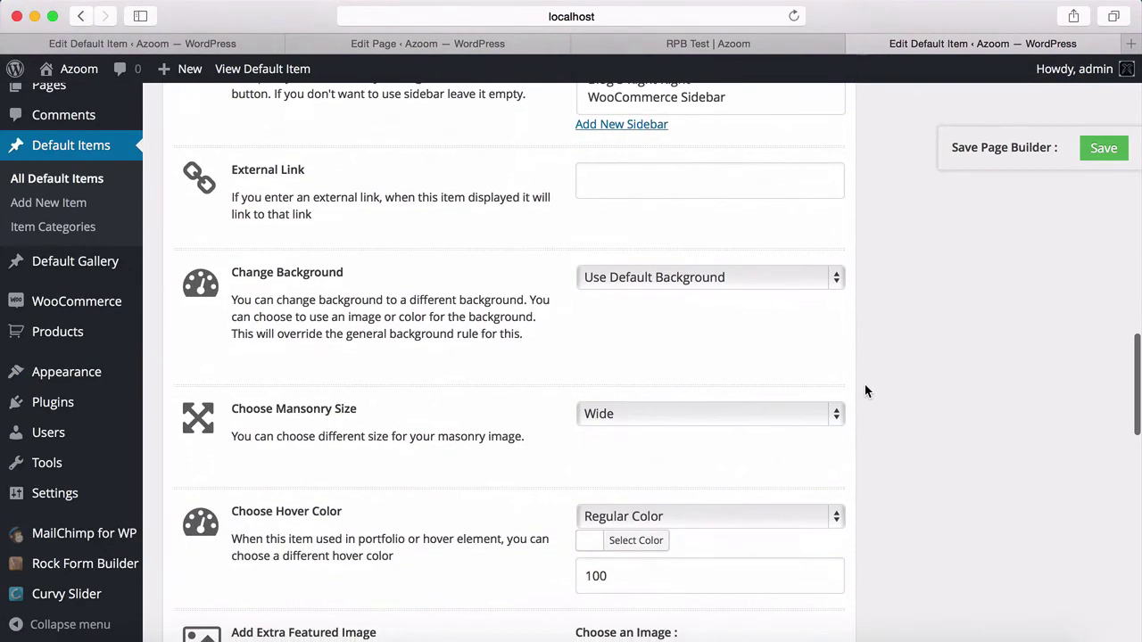
pyautogui.click(733, 413)
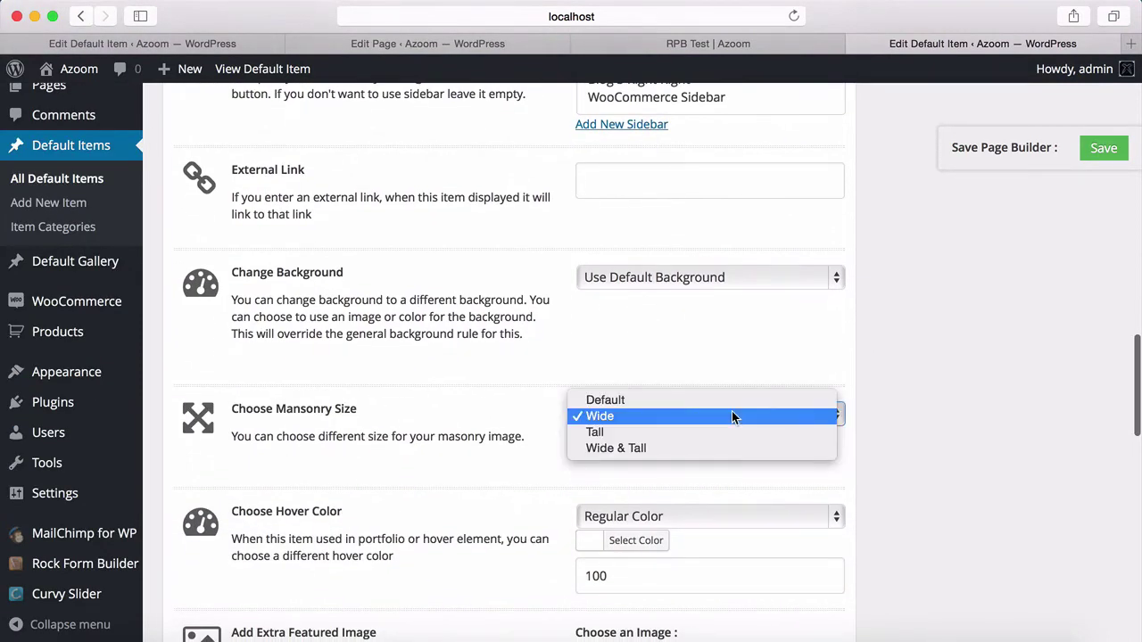
pyautogui.click(702, 451)
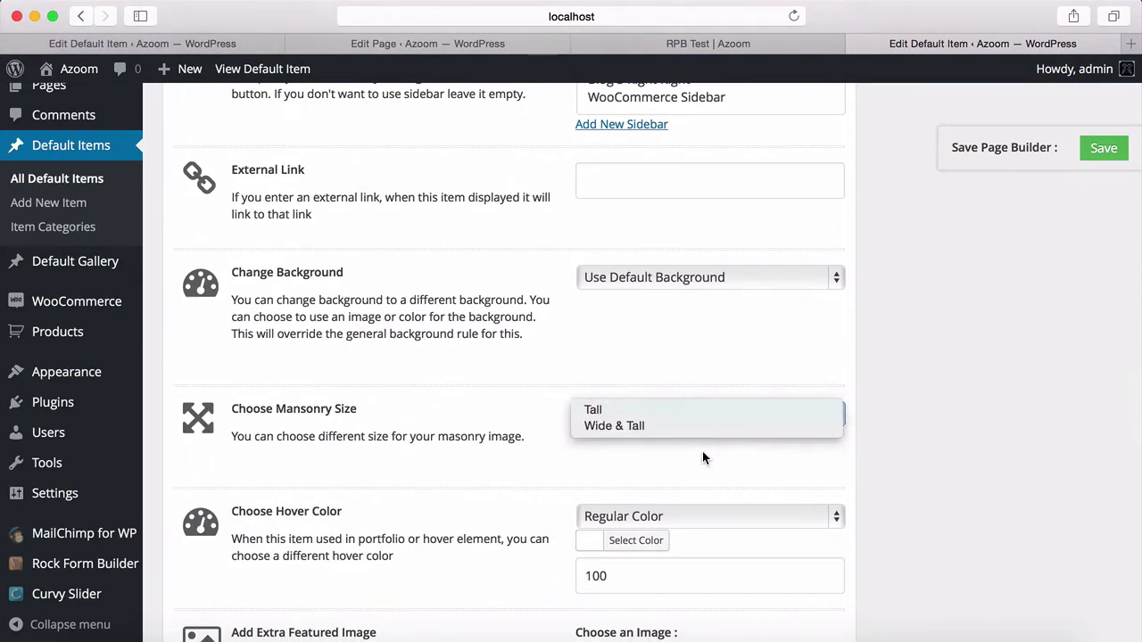
pyautogui.scroll(15, 934, 429)
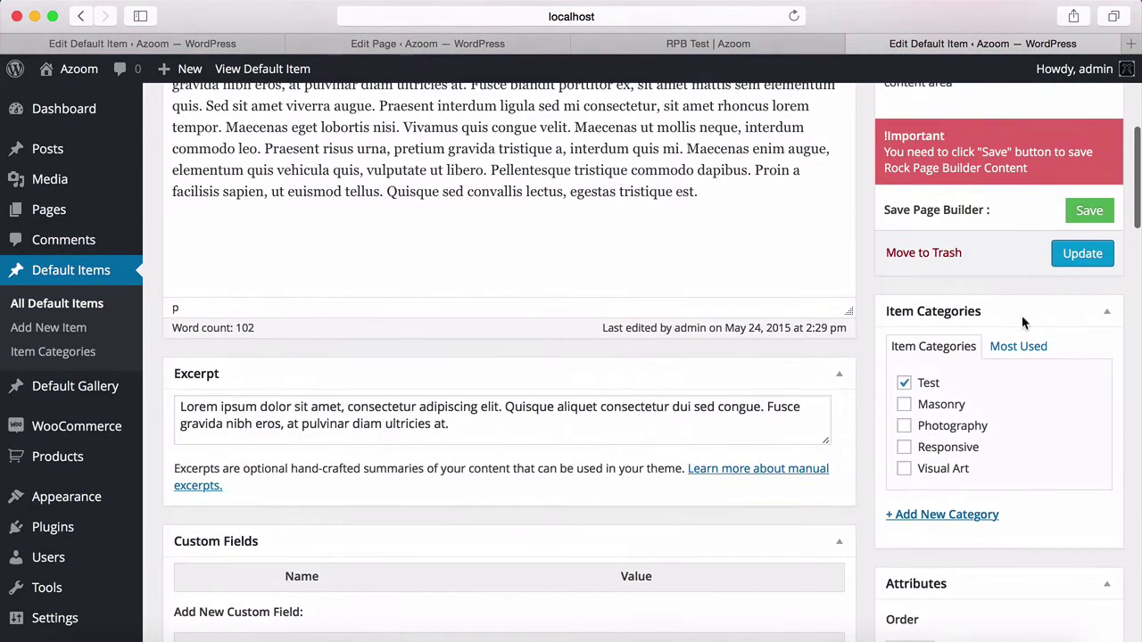
pyautogui.click(1083, 253)
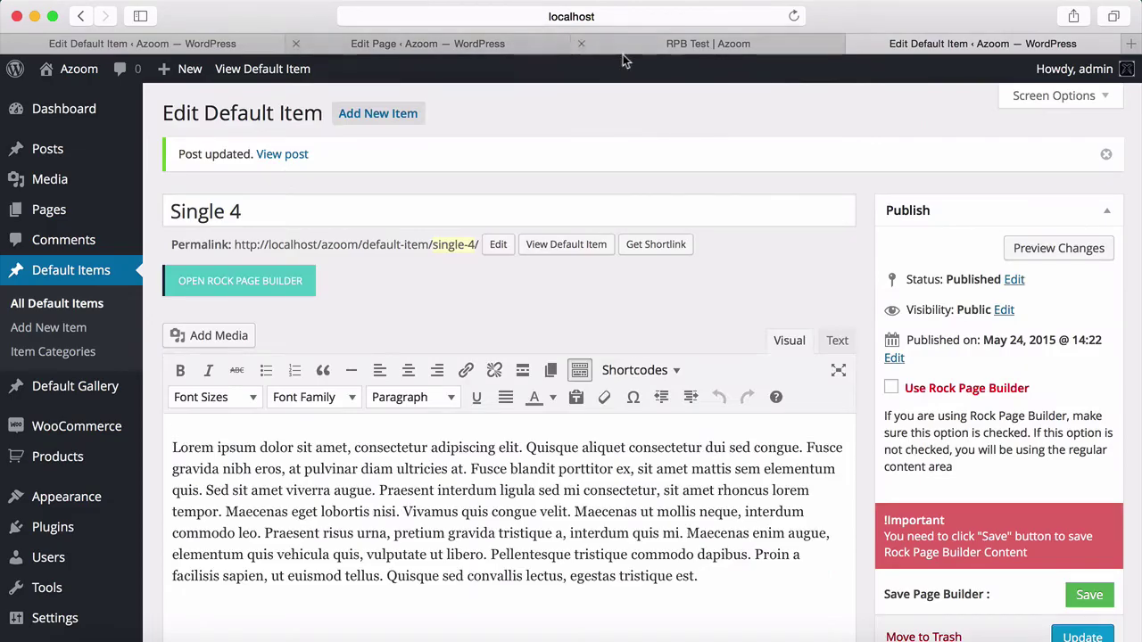
# - Reload the RPB Test page to check the Single 4 item's new size in the masonry grid
pyautogui.click(642, 50)
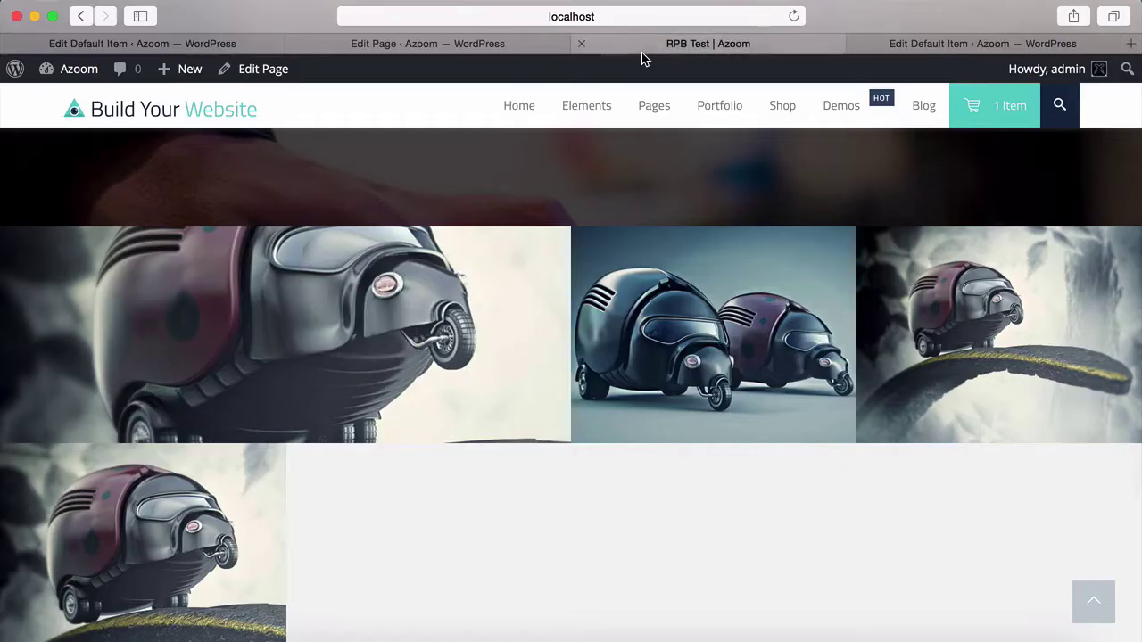
pyautogui.click(794, 18)
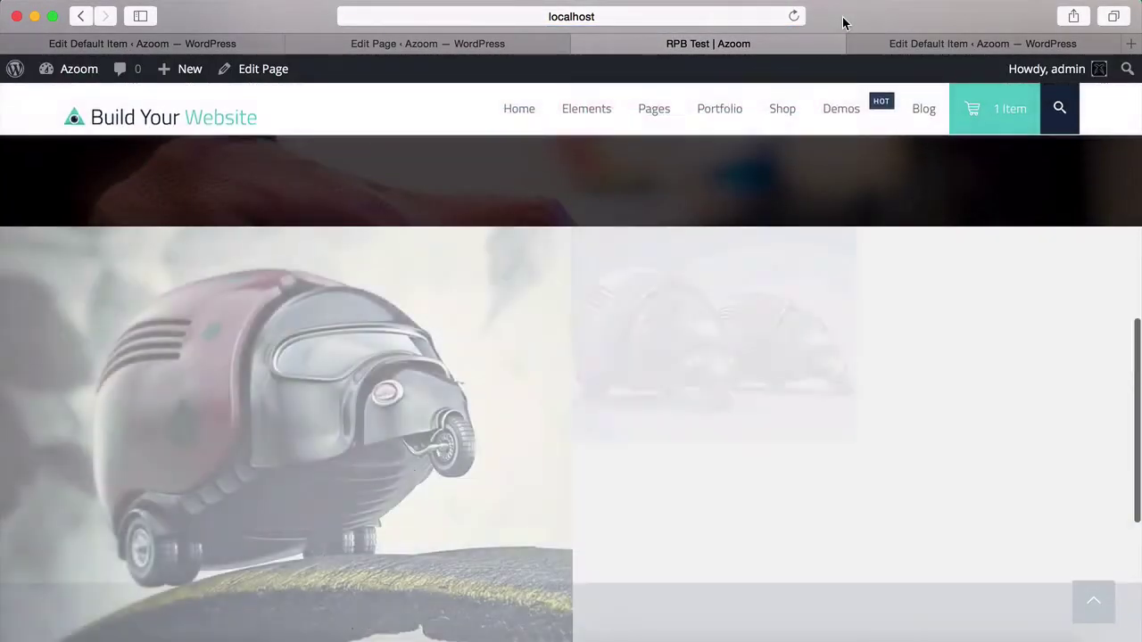
pyautogui.scroll(-2, 641, 170)
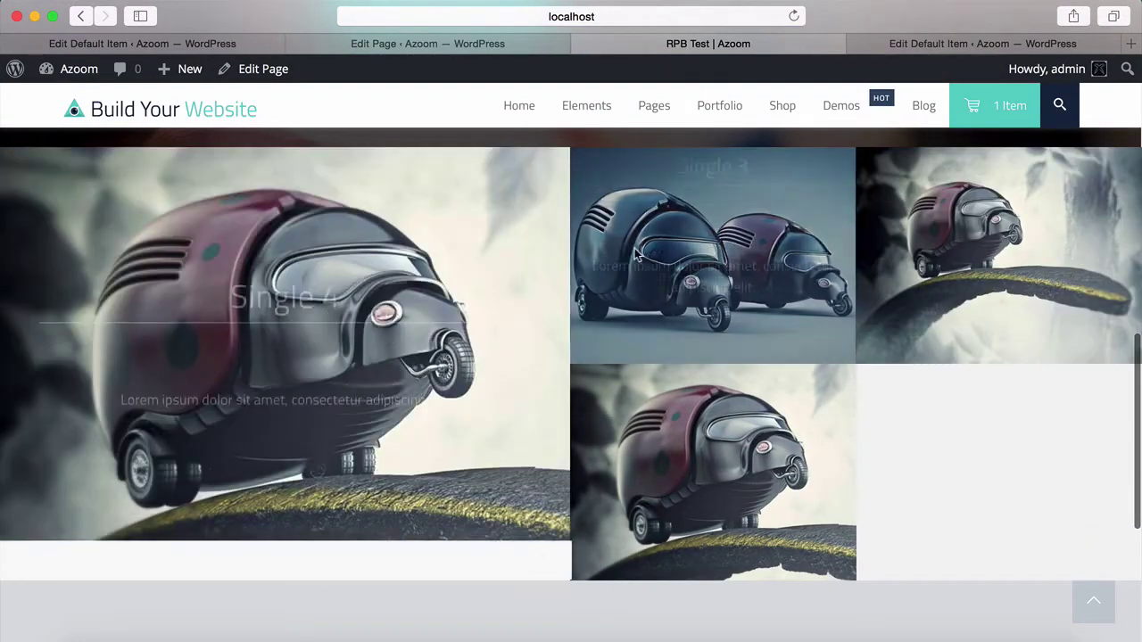
# - Set the masonry size of the Single 4 item back to Default
pyautogui.click(879, 44)
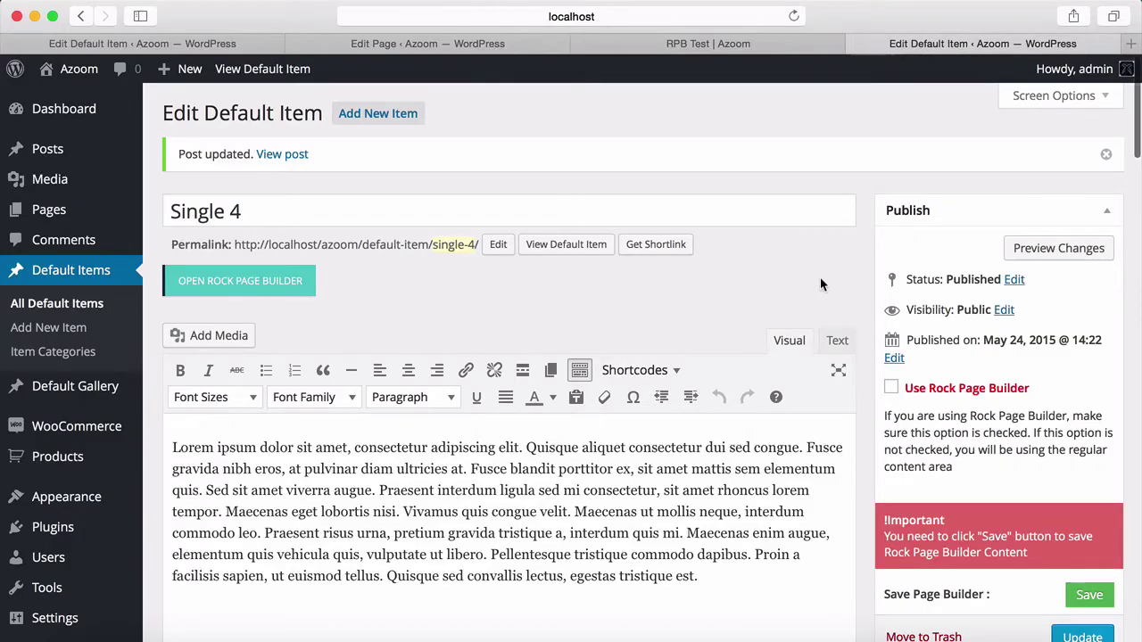
pyautogui.scroll(-15, 872, 272)
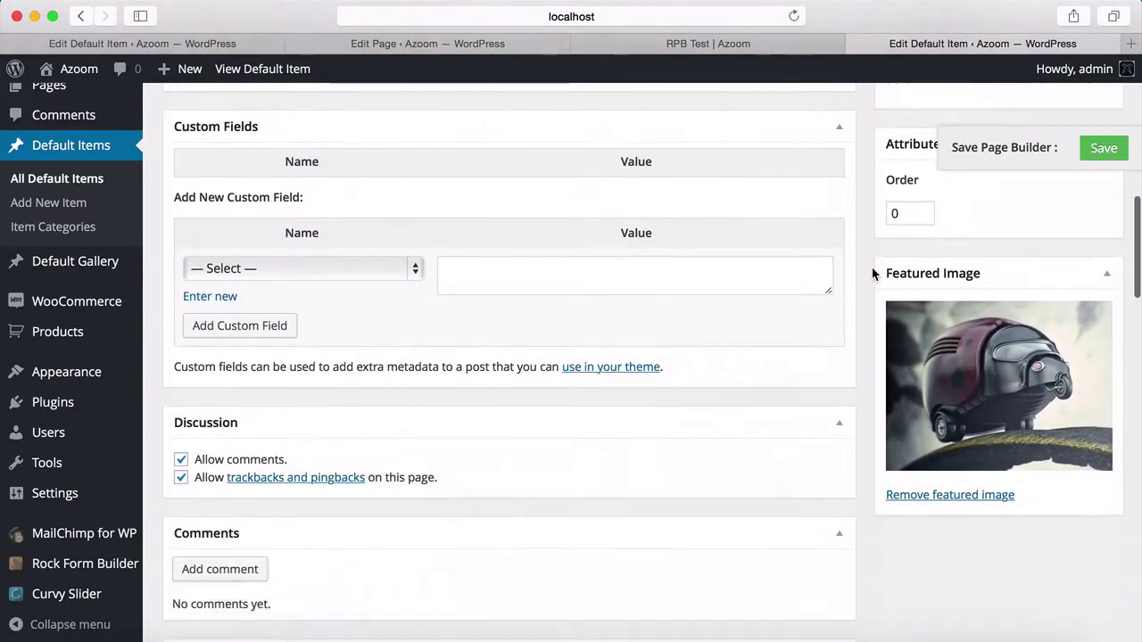
pyautogui.scroll(-10, 871, 272)
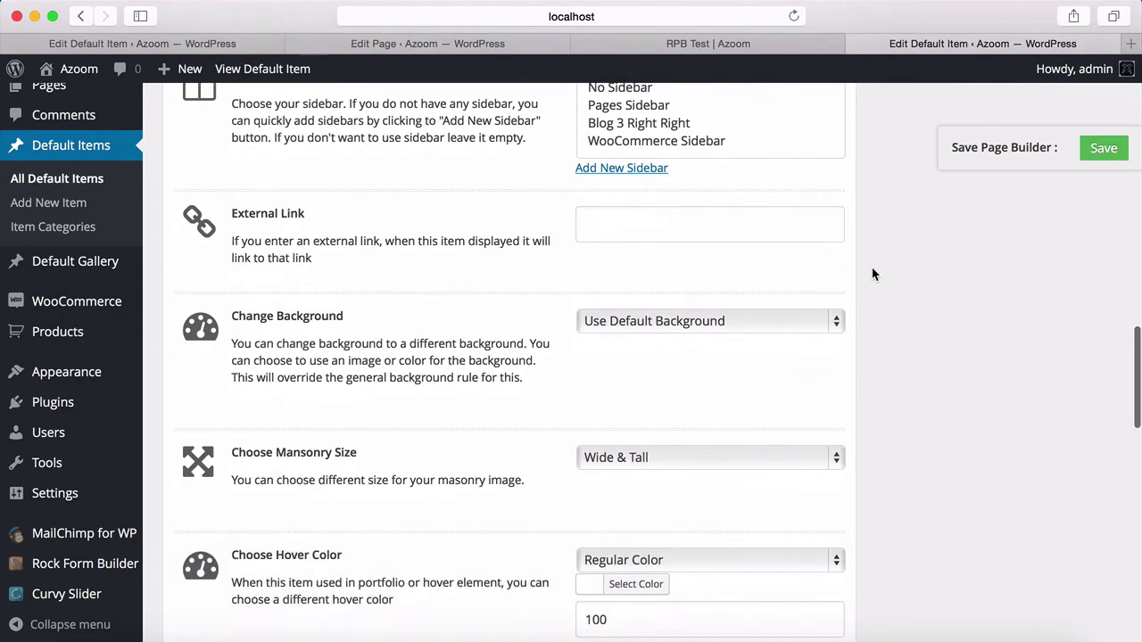
pyautogui.click(693, 385)
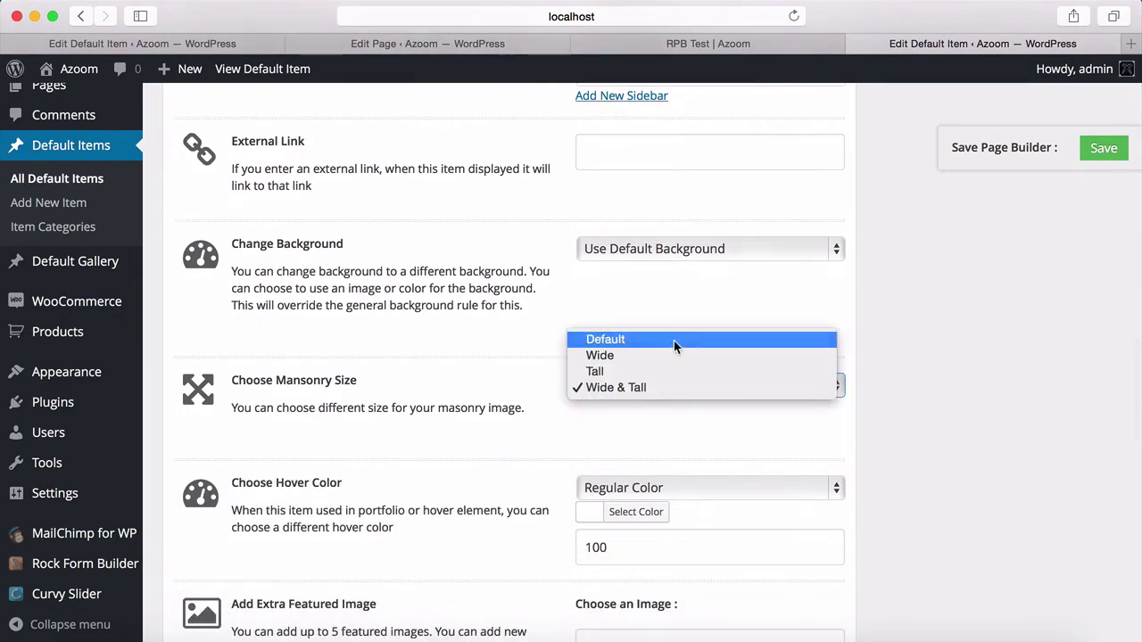
pyautogui.click(673, 339)
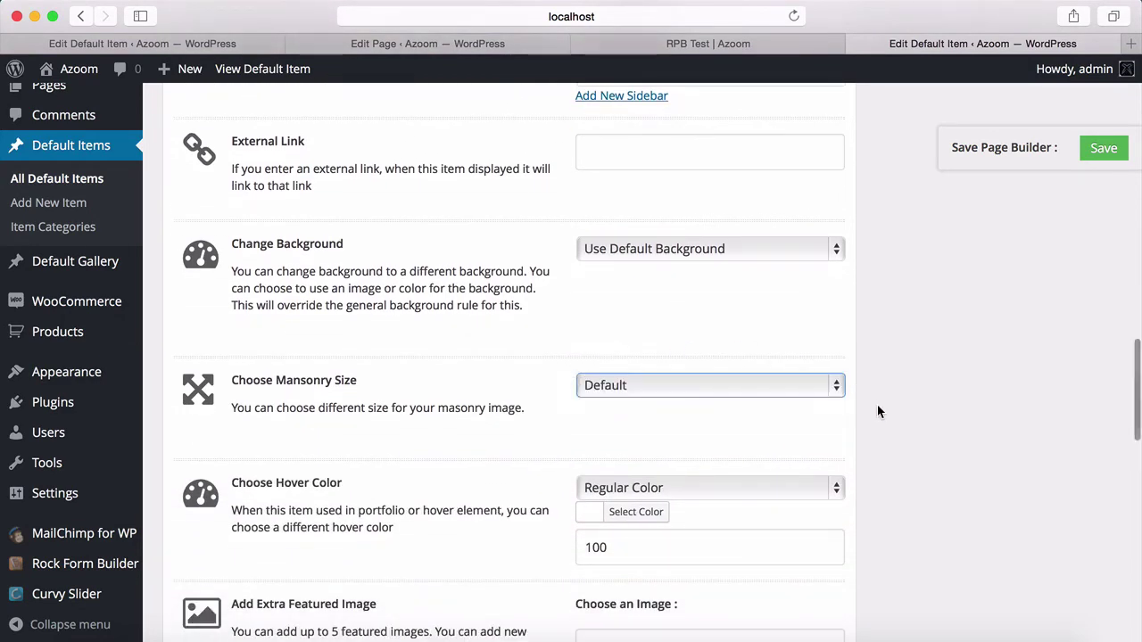
pyautogui.scroll(5, 877, 406)
pyautogui.scroll(10, 878, 410)
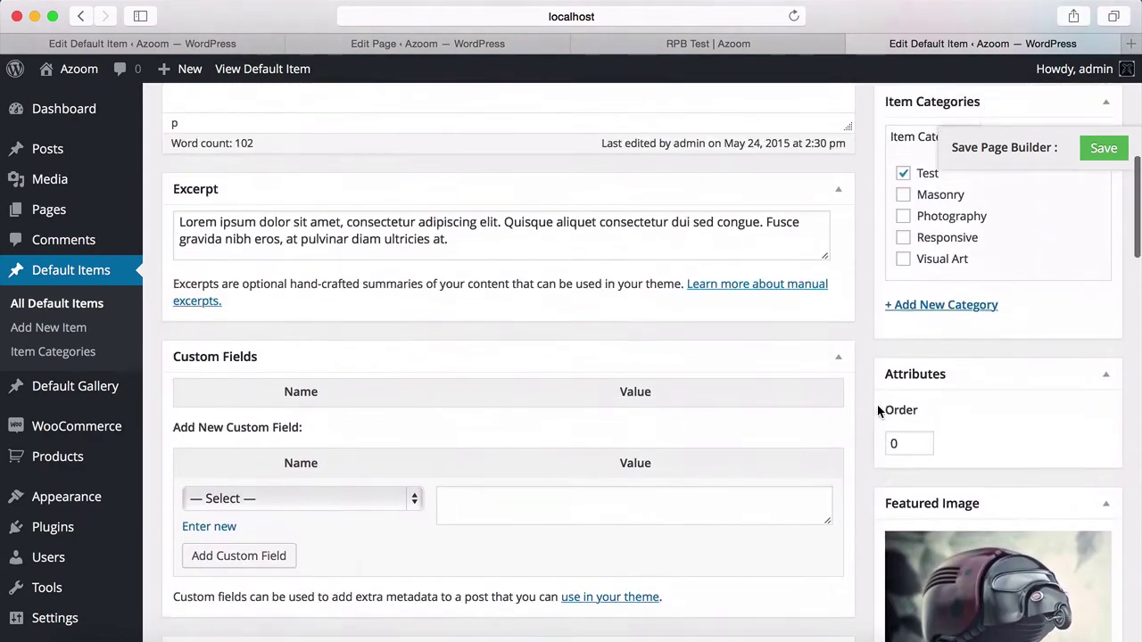
pyautogui.scroll(1, 878, 410)
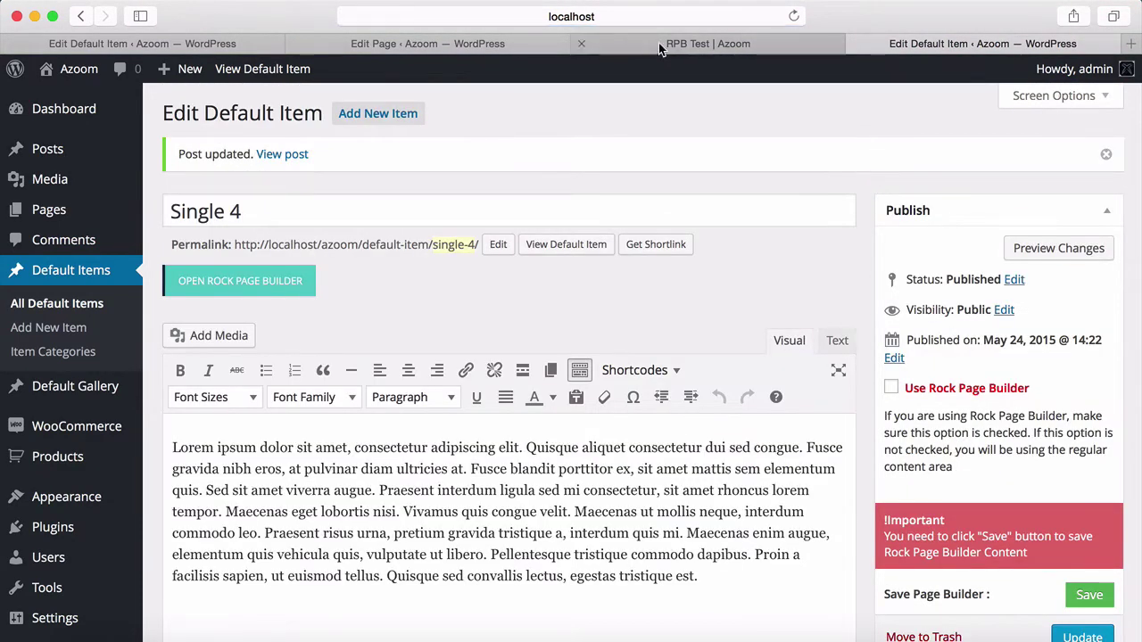
# - Set the Portfolio element in grid block 2 of the edited page to Regular Order and Regular Mode
pyautogui.click(658, 43)
pyautogui.click(491, 46)
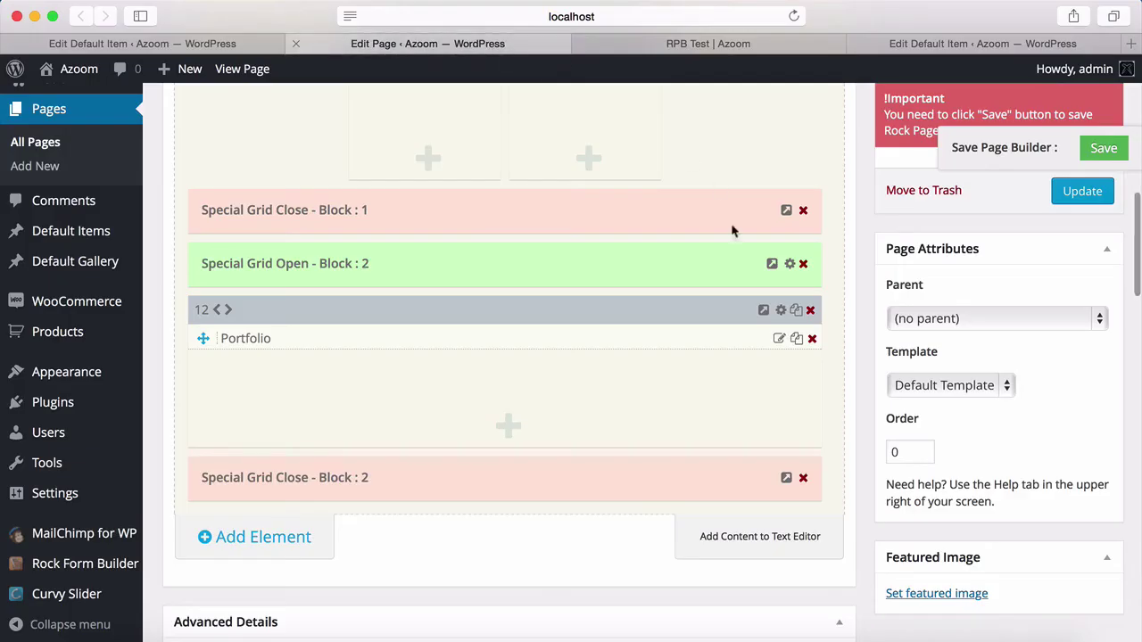
pyautogui.click(670, 344)
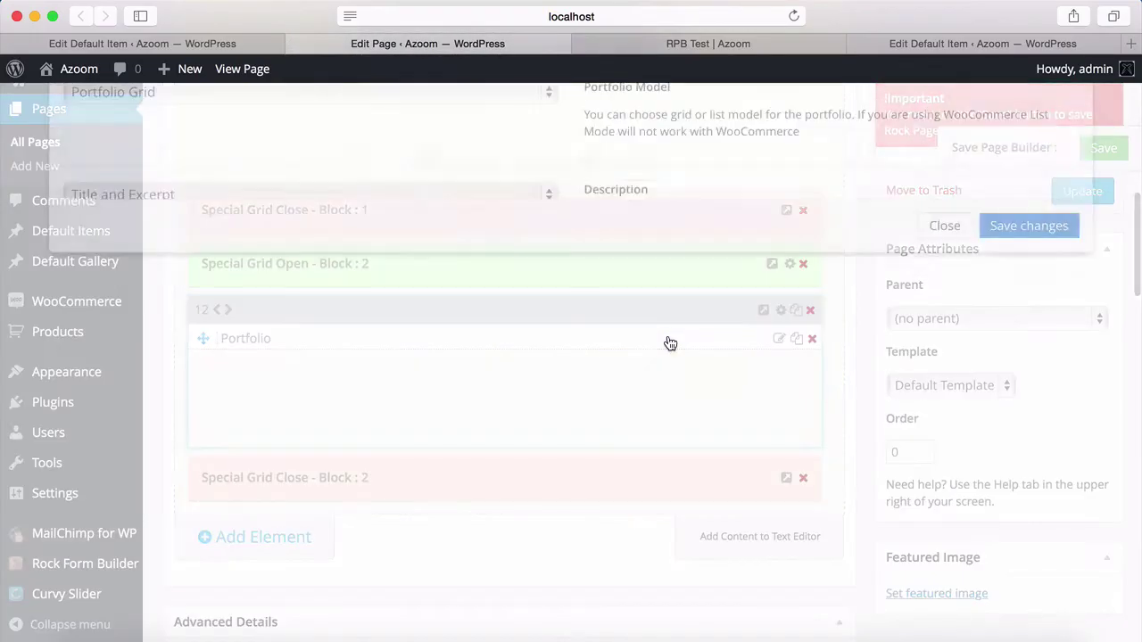
pyautogui.scroll(-15, 685, 381)
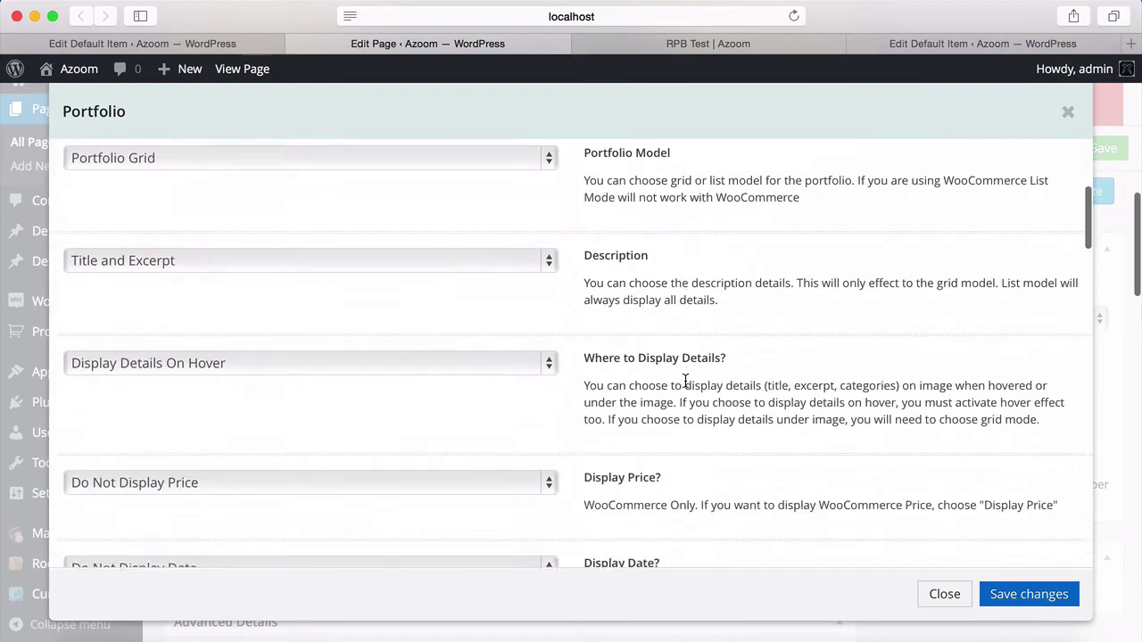
pyautogui.scroll(-5, 686, 381)
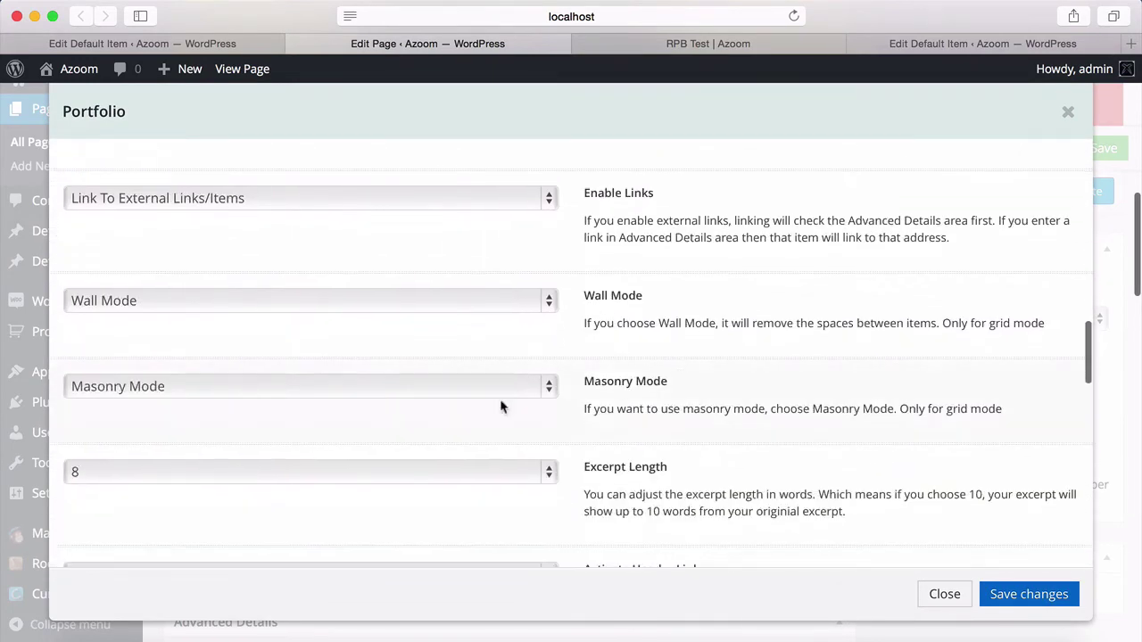
pyautogui.click(384, 393)
pyautogui.click(375, 368)
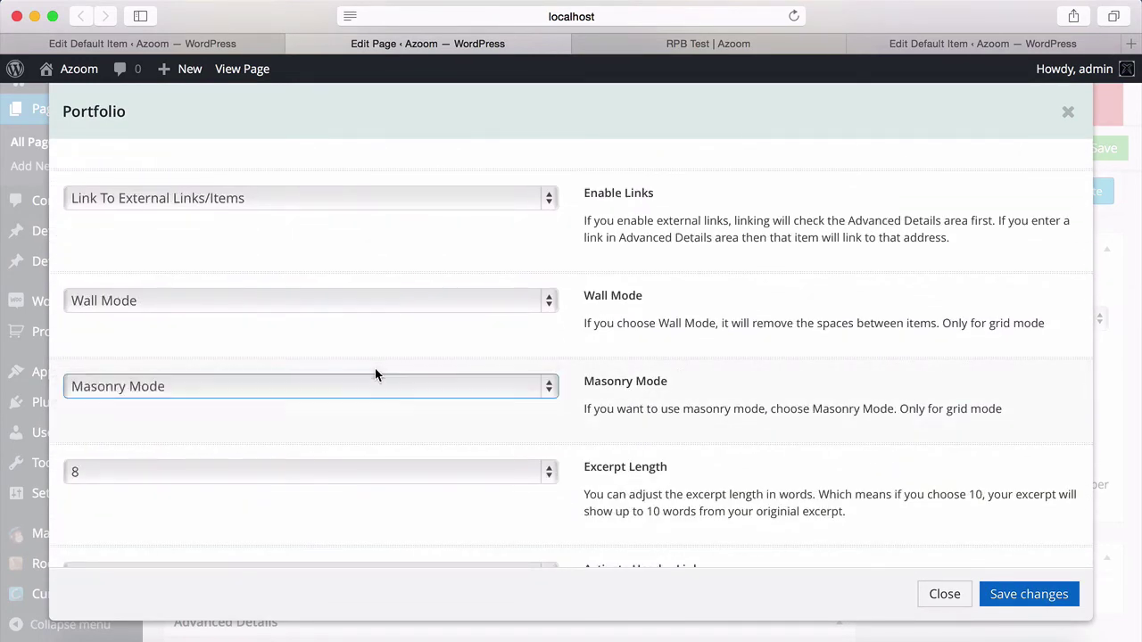
pyautogui.click(363, 312)
pyautogui.click(349, 284)
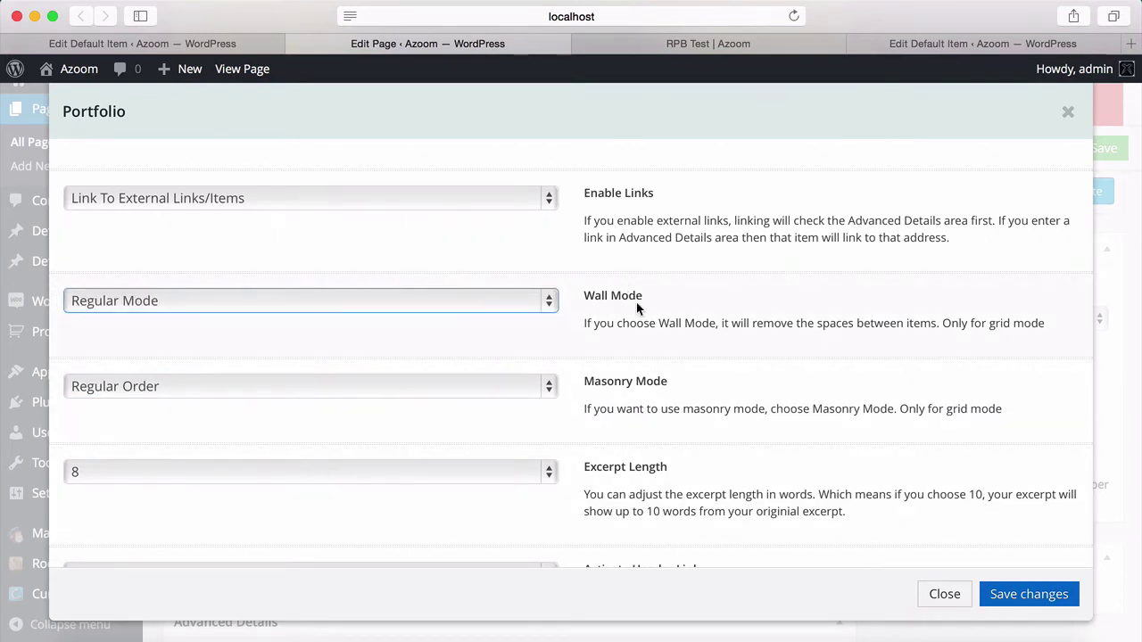
pyautogui.click(700, 322)
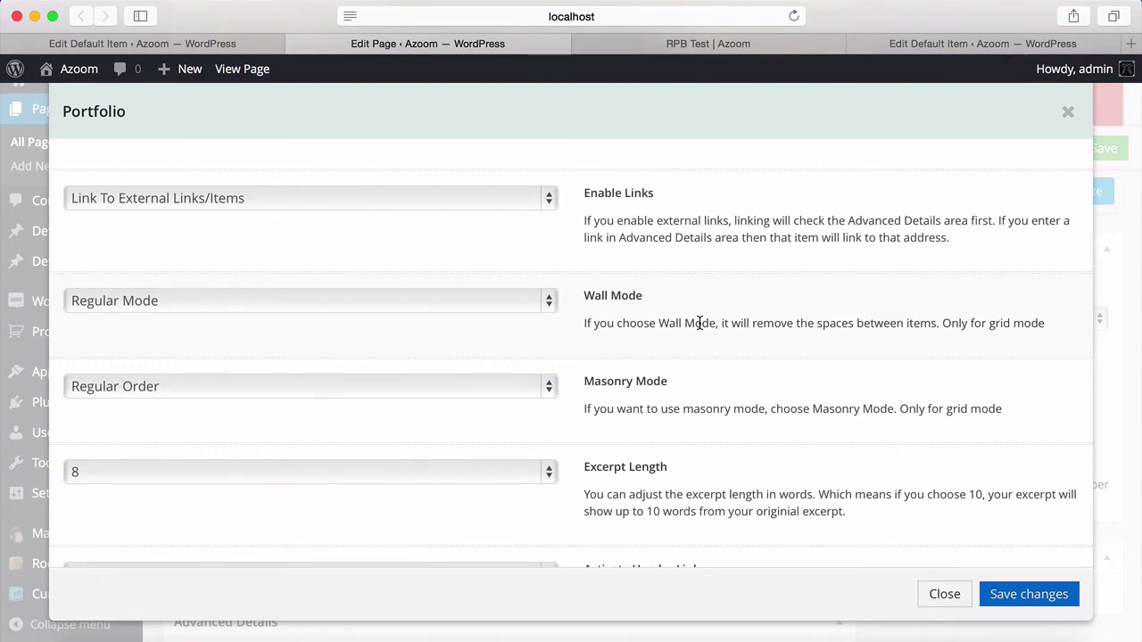
# - Set the portfolio to 3 Block per row on desktop screens and 3 total items to show
pyautogui.scroll(-5, 700, 323)
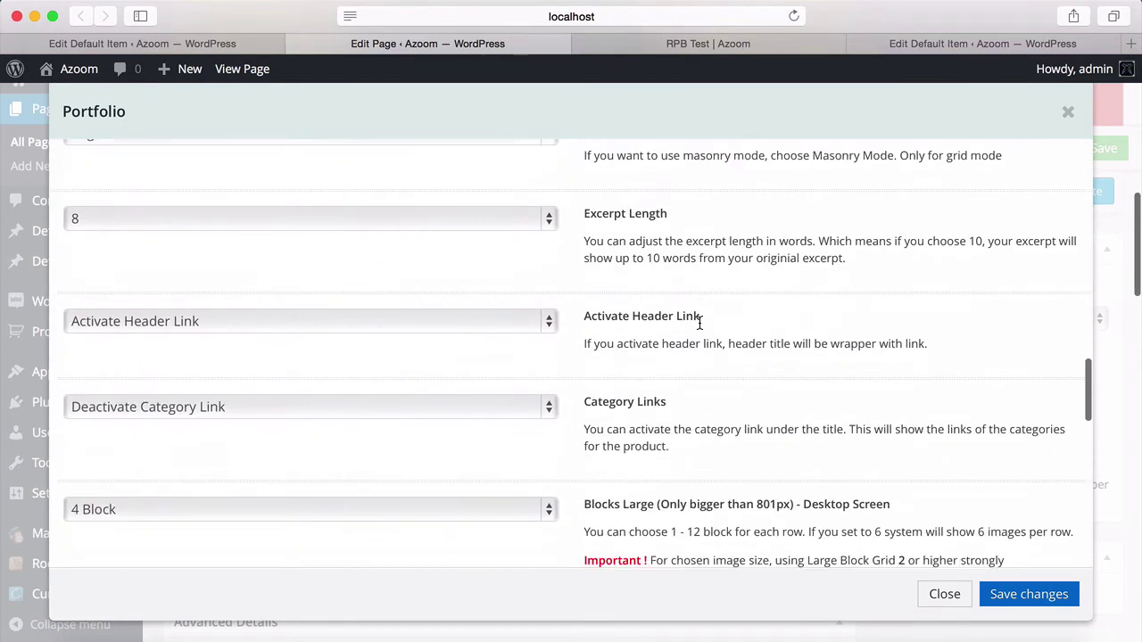
pyautogui.scroll(-6, 700, 323)
pyautogui.click(355, 208)
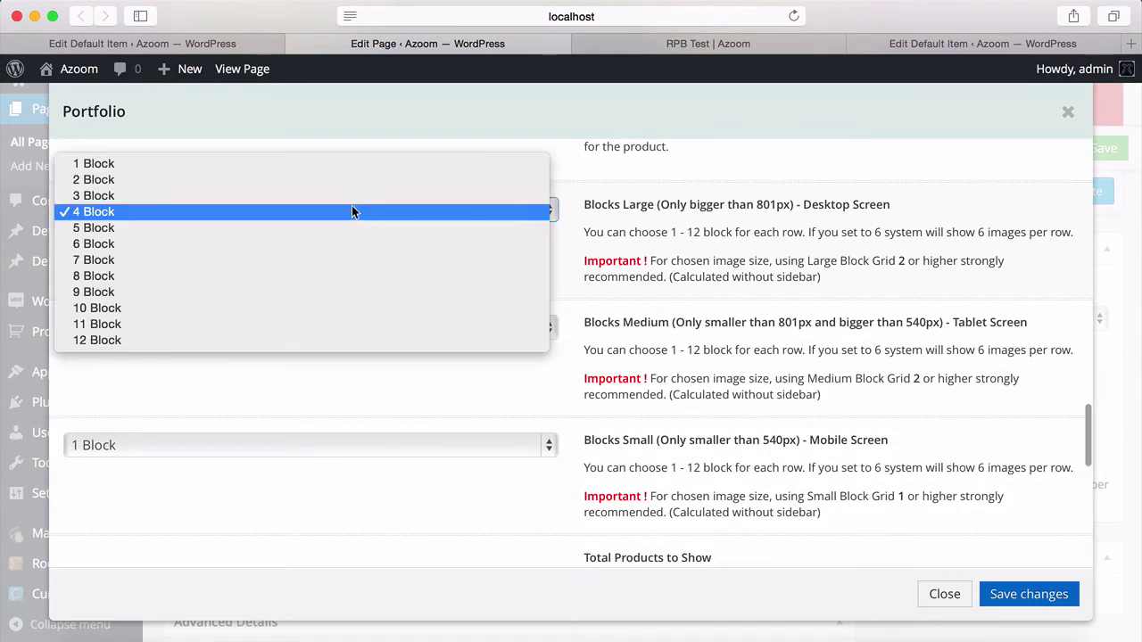
pyautogui.click(332, 199)
pyautogui.scroll(-4, 702, 268)
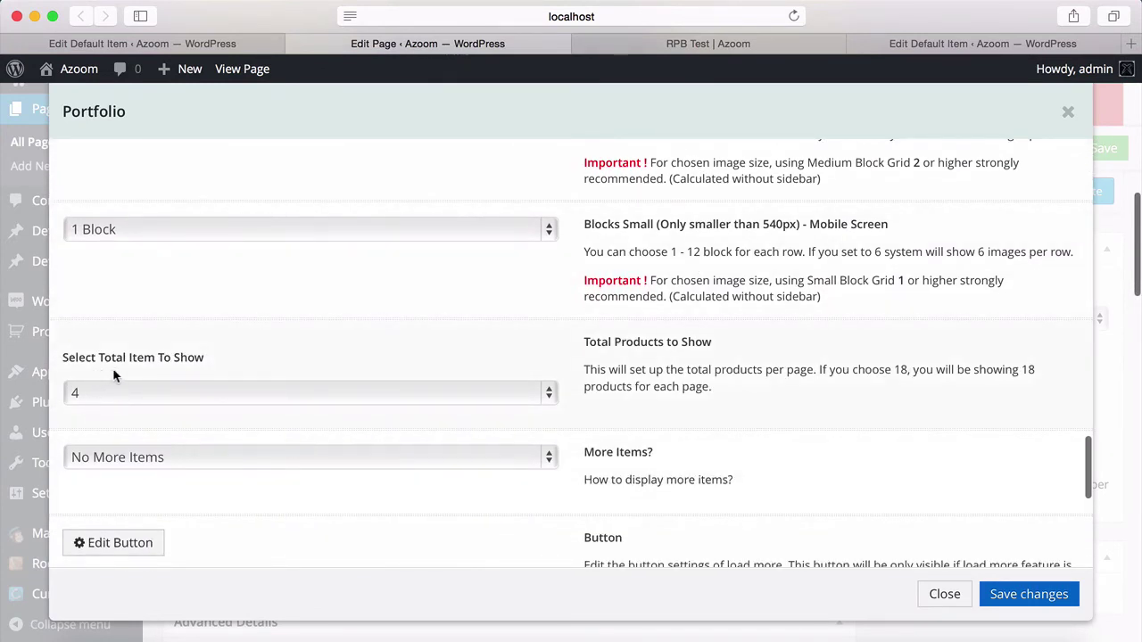
pyautogui.click(211, 384)
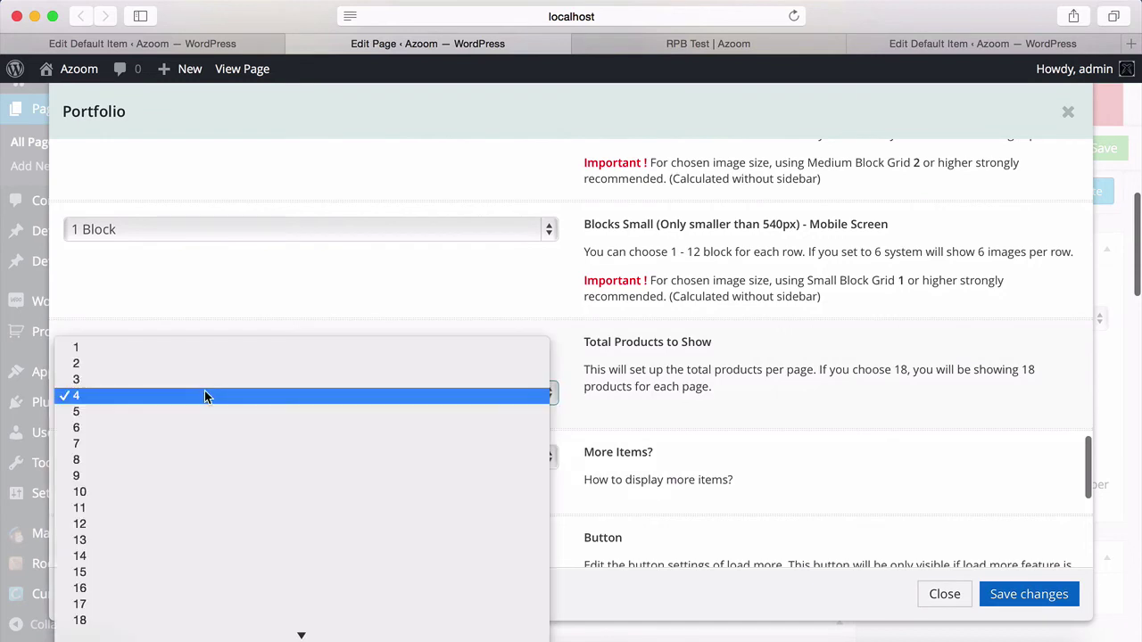
pyautogui.click(197, 378)
# - Set the portfolio's More Items option to Activate Load More Button
pyautogui.scroll(-2, 336, 315)
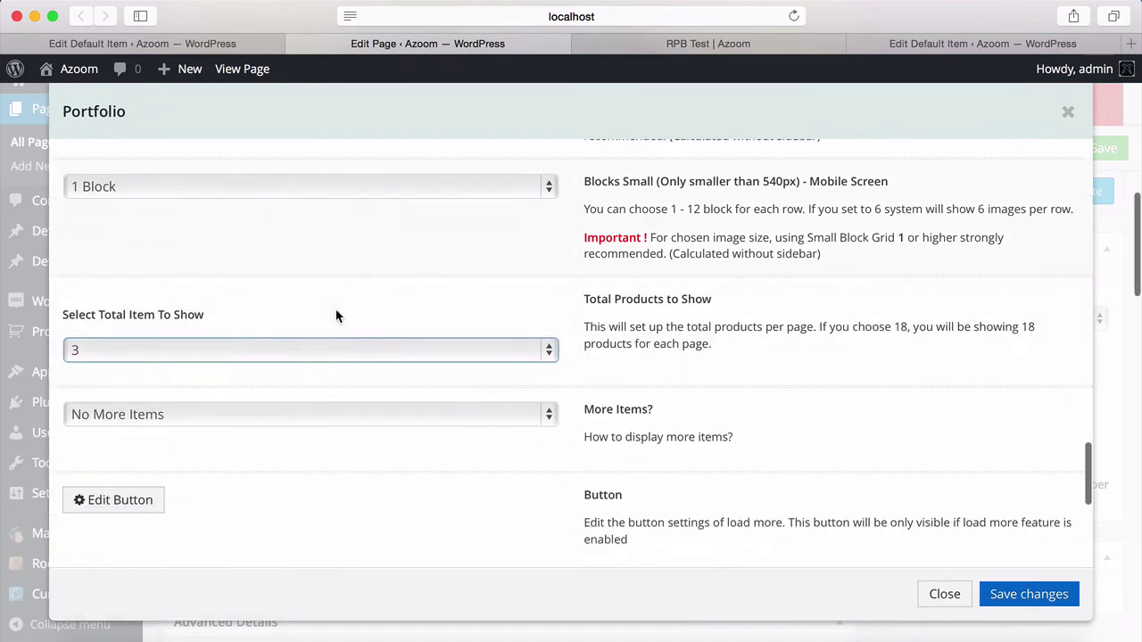
pyautogui.click(246, 386)
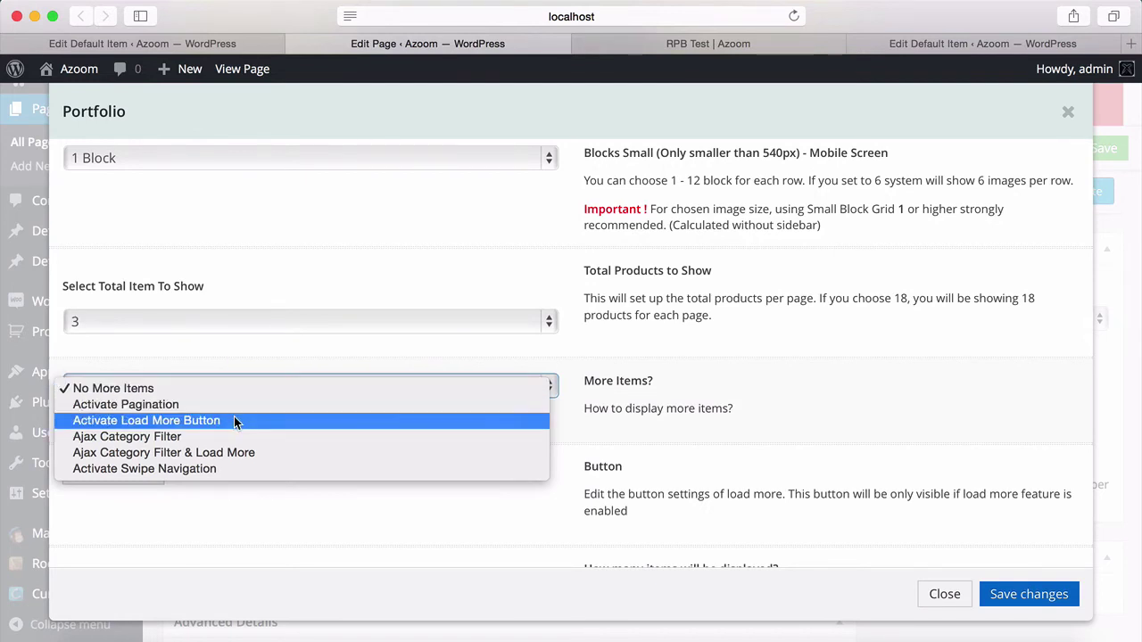
pyautogui.click(235, 420)
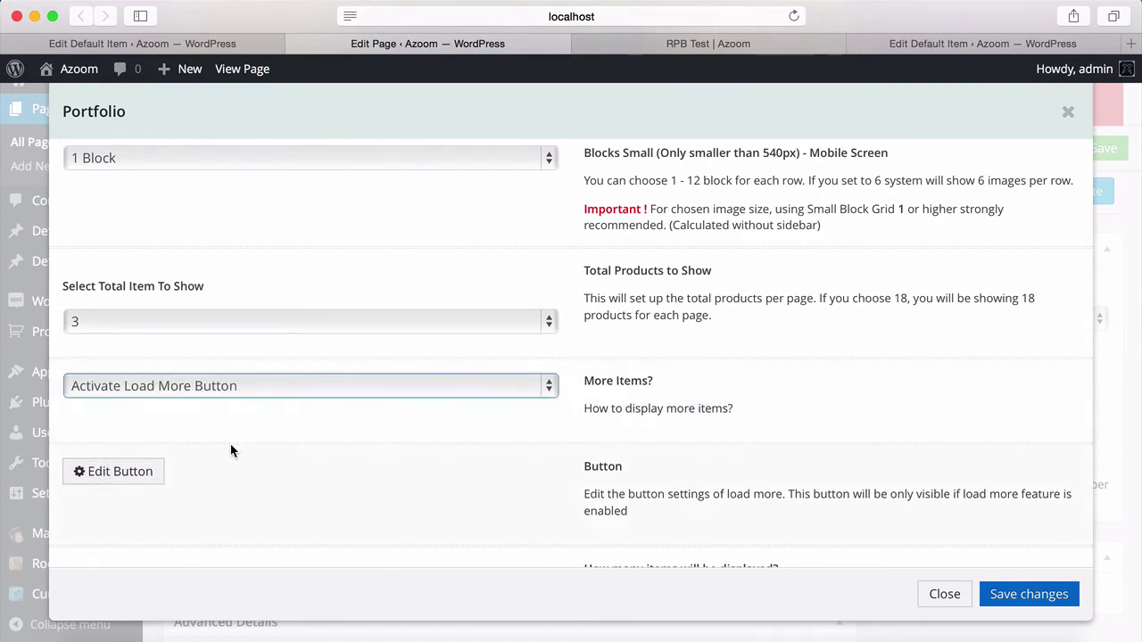
# - Open the load more button's settings and replace its text with "Load More"
pyautogui.scroll(-2, 230, 450)
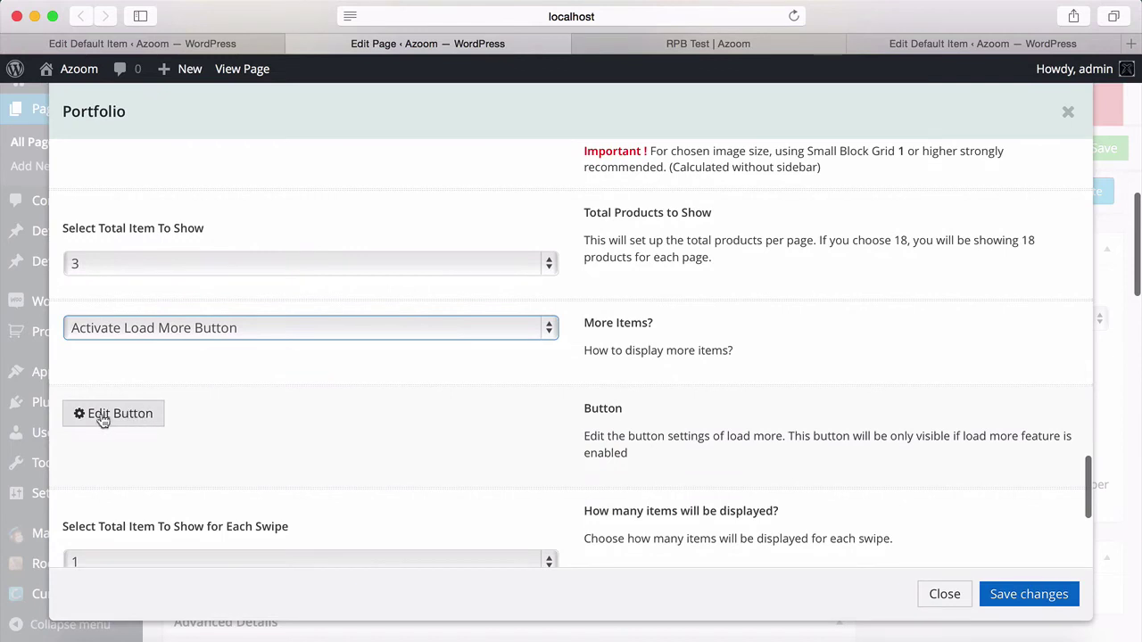
pyautogui.click(104, 416)
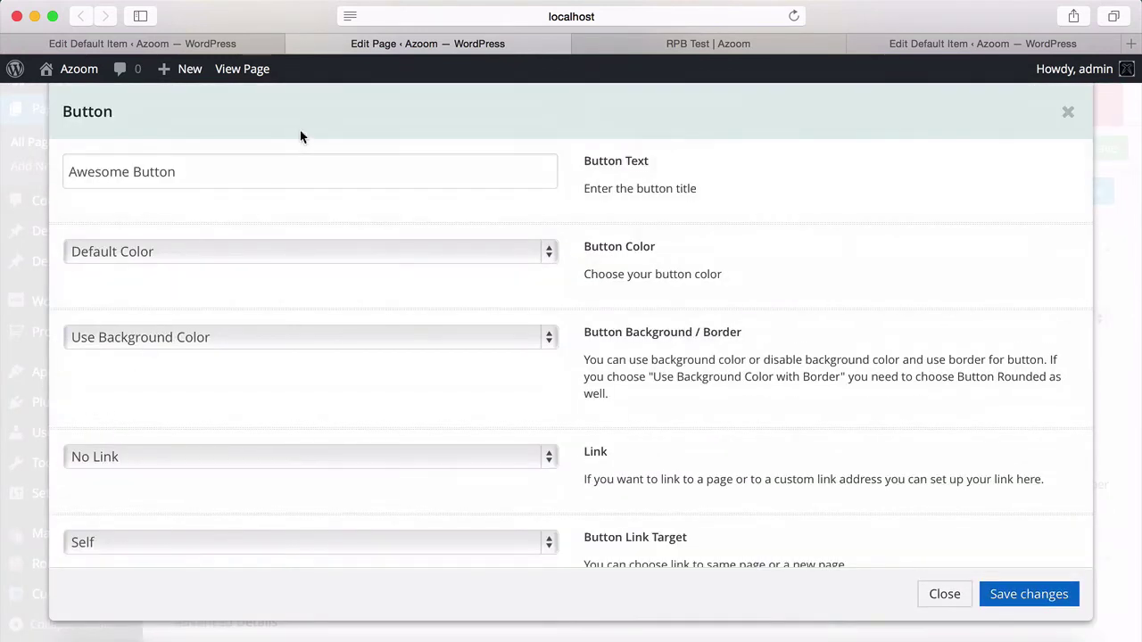
pyautogui.click(268, 172)
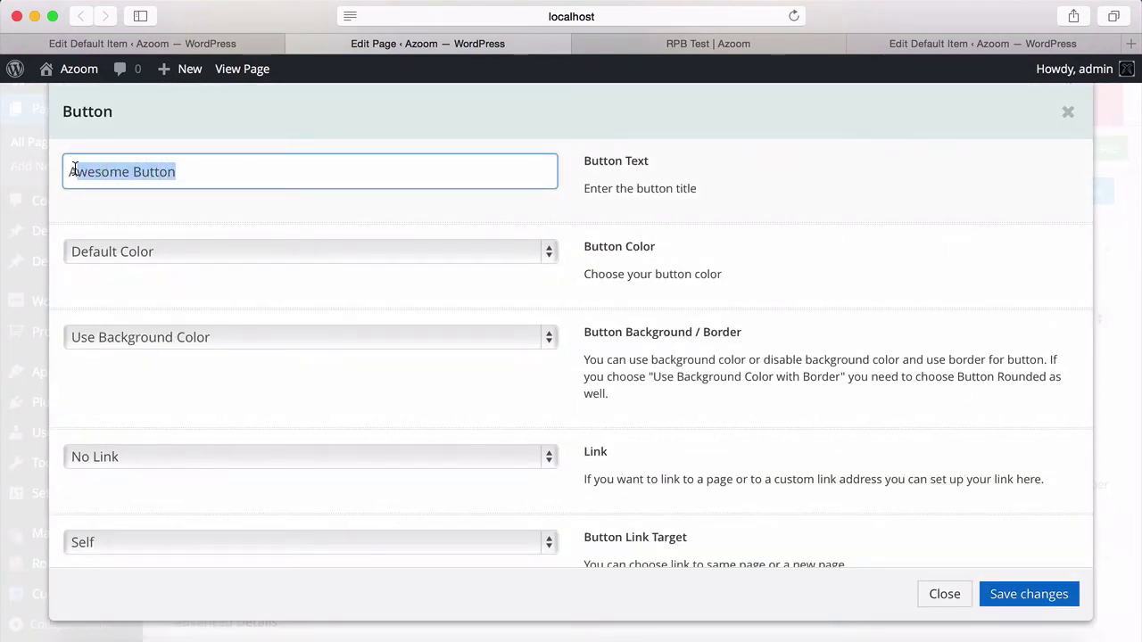
pyautogui.write('A')
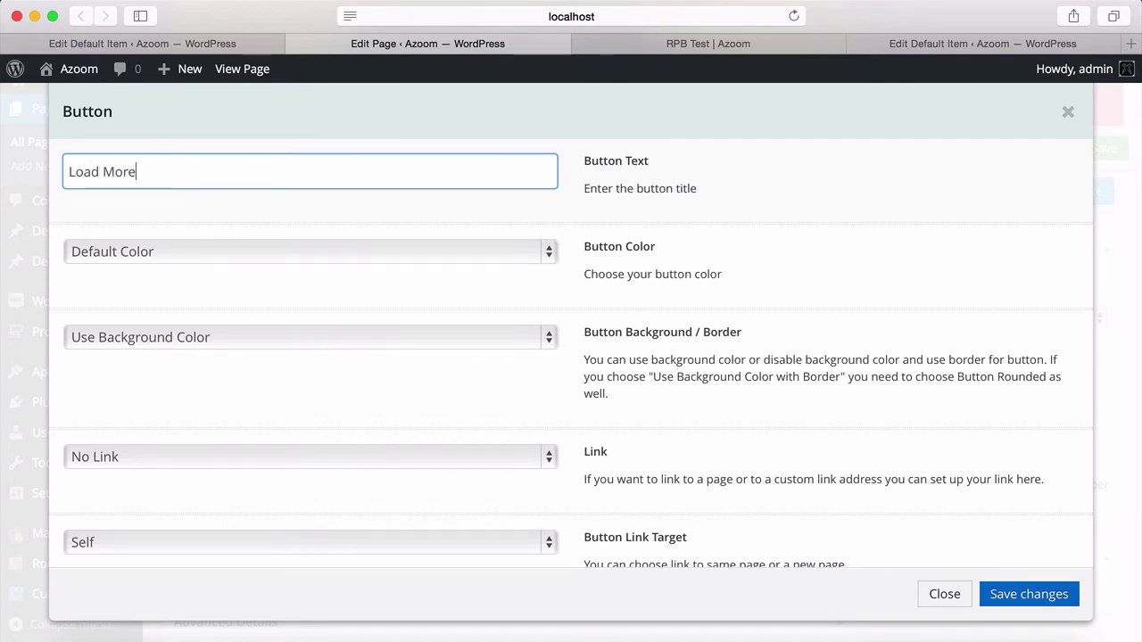
# - Set the Load More button's color to Green and its background style to Use Border
pyautogui.click(195, 259)
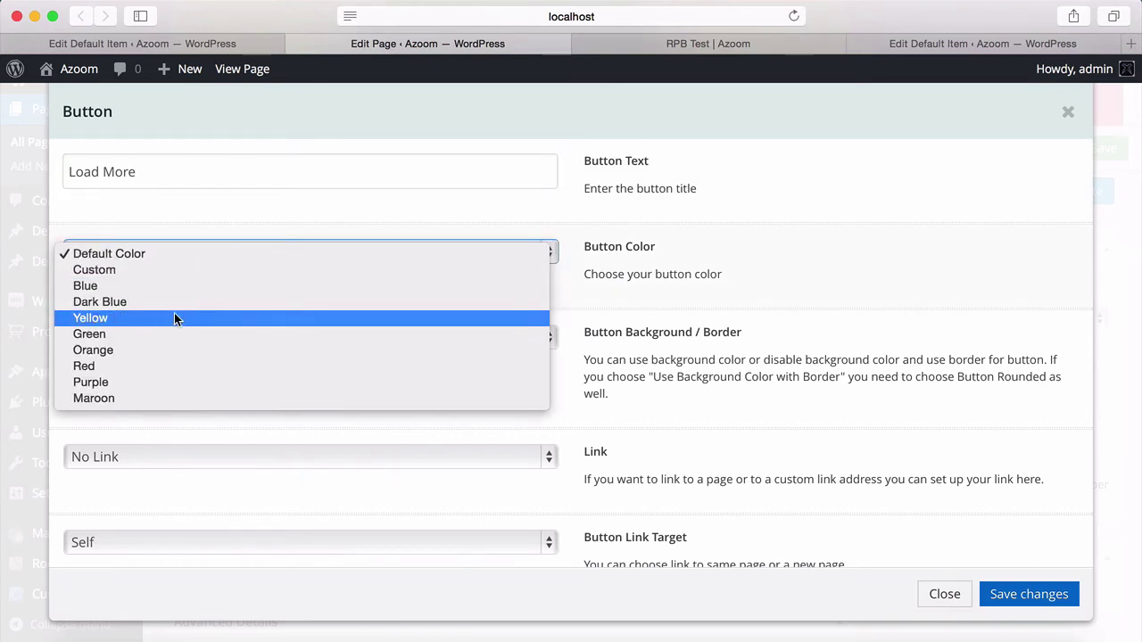
pyautogui.click(163, 348)
pyautogui.click(176, 260)
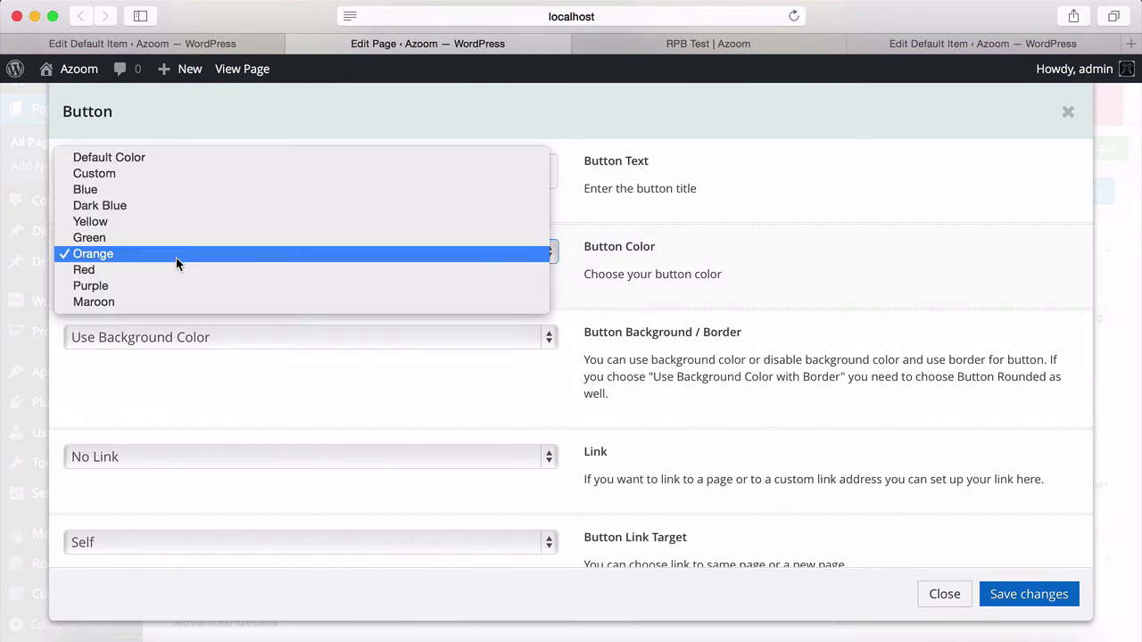
pyautogui.click(174, 235)
pyautogui.click(175, 340)
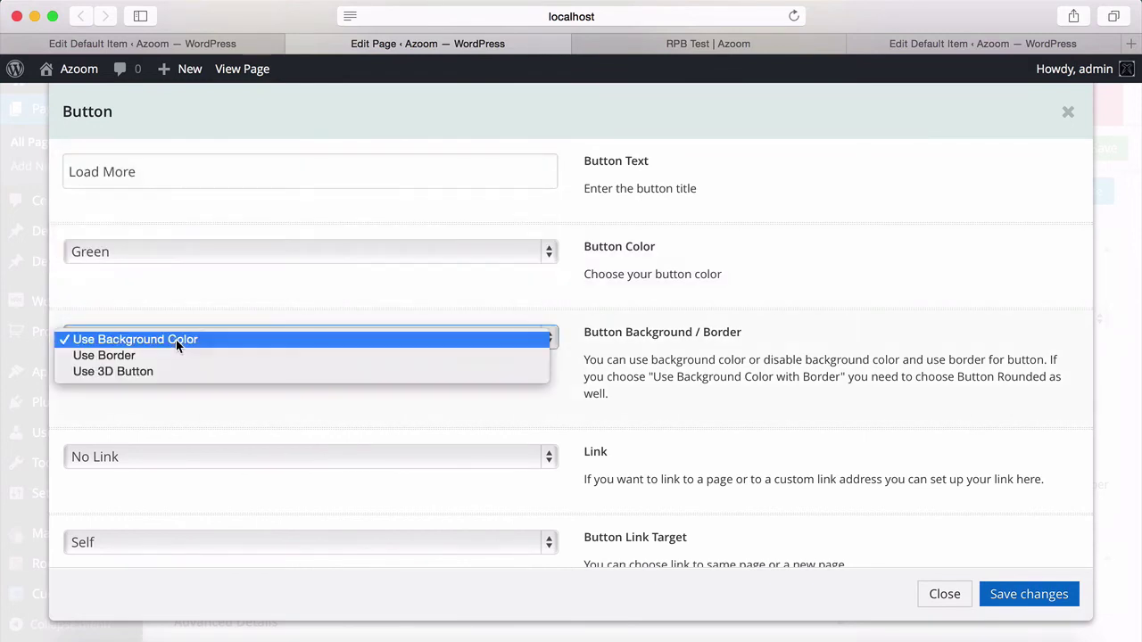
pyautogui.click(168, 354)
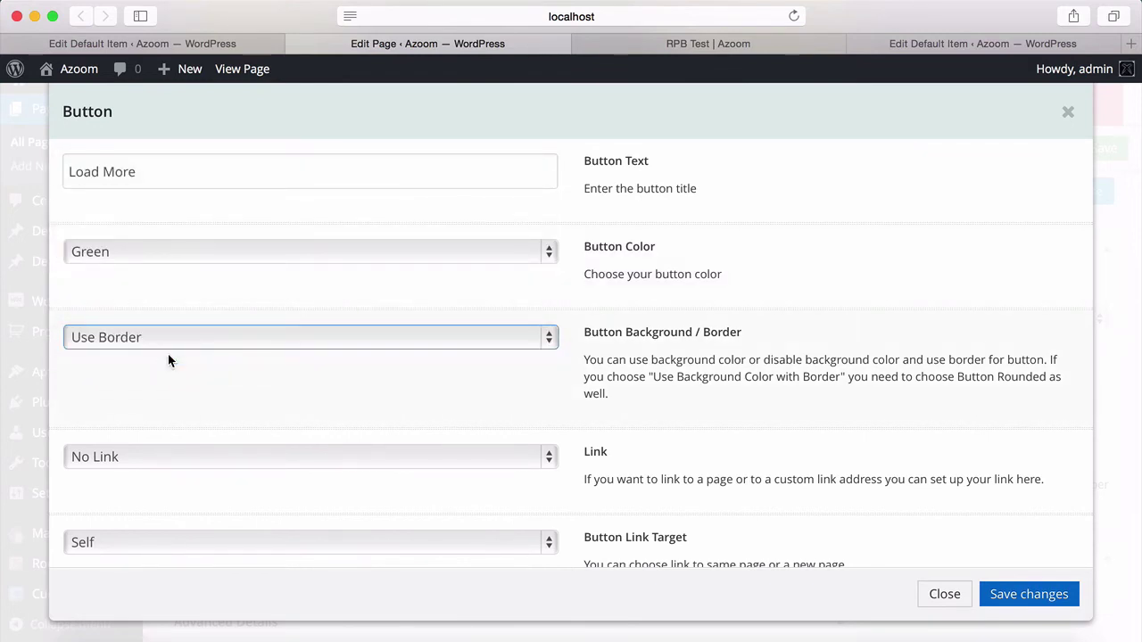
# - Set the Load More button's size to Large and review its remaining shape, icon and class options
pyautogui.scroll(-3, 189, 413)
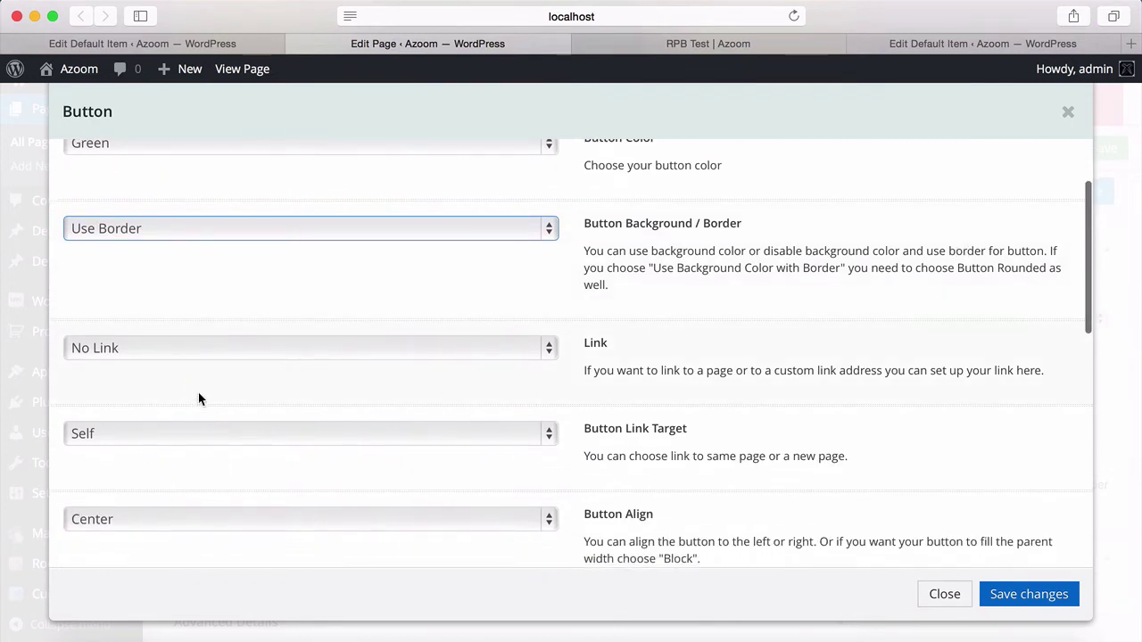
pyautogui.scroll(-2, 199, 393)
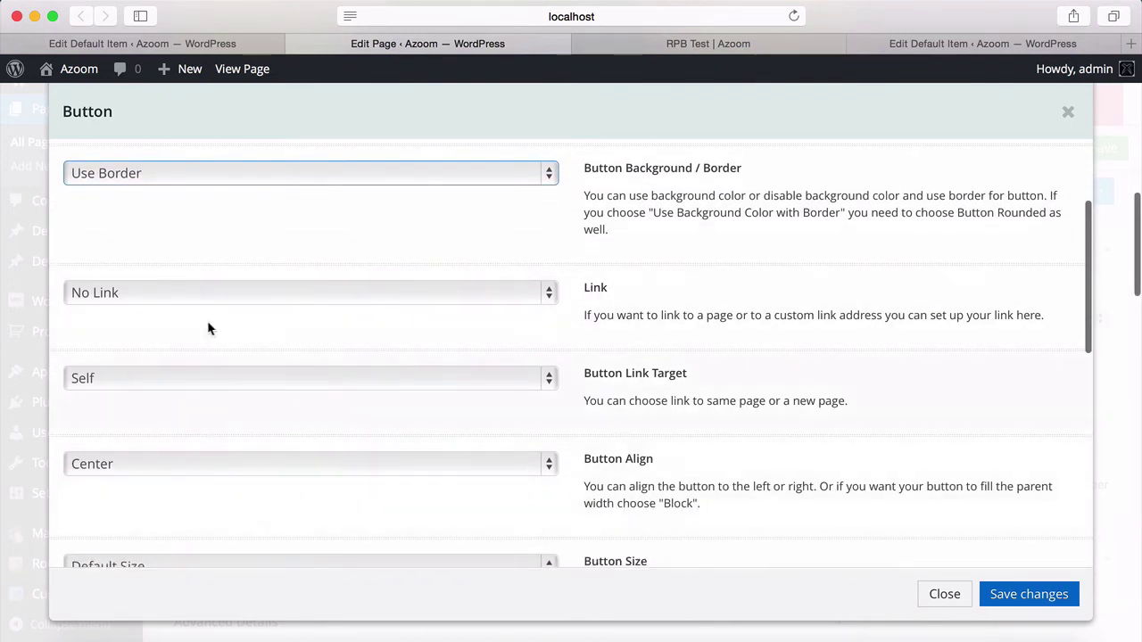
pyautogui.scroll(-5, 249, 348)
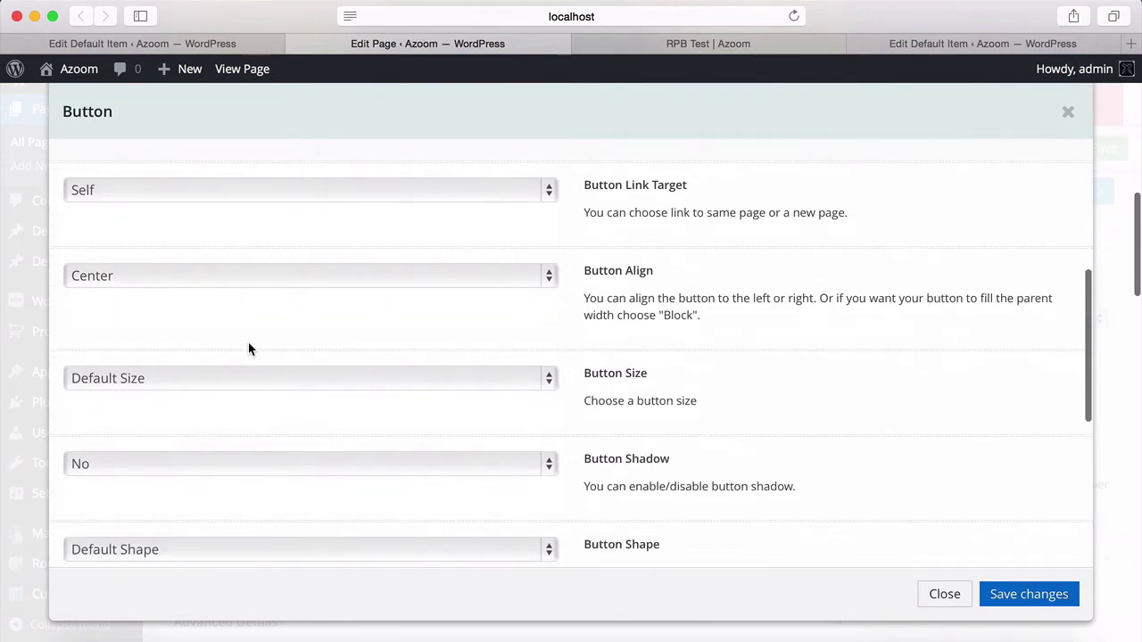
pyautogui.click(214, 376)
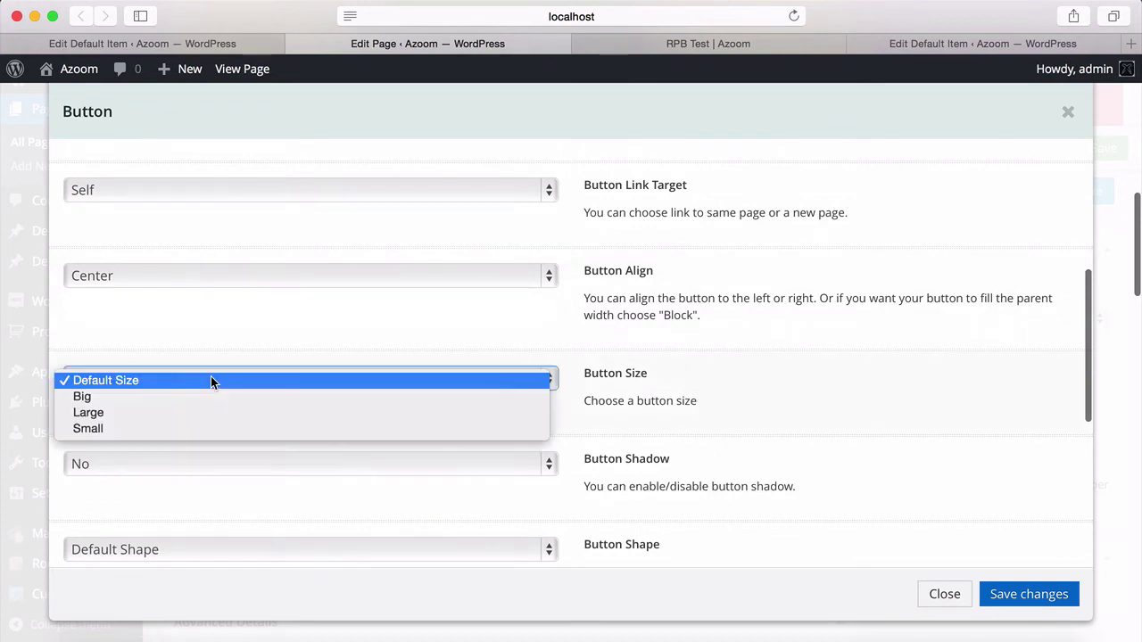
pyautogui.click(180, 414)
pyautogui.scroll(-8, 181, 416)
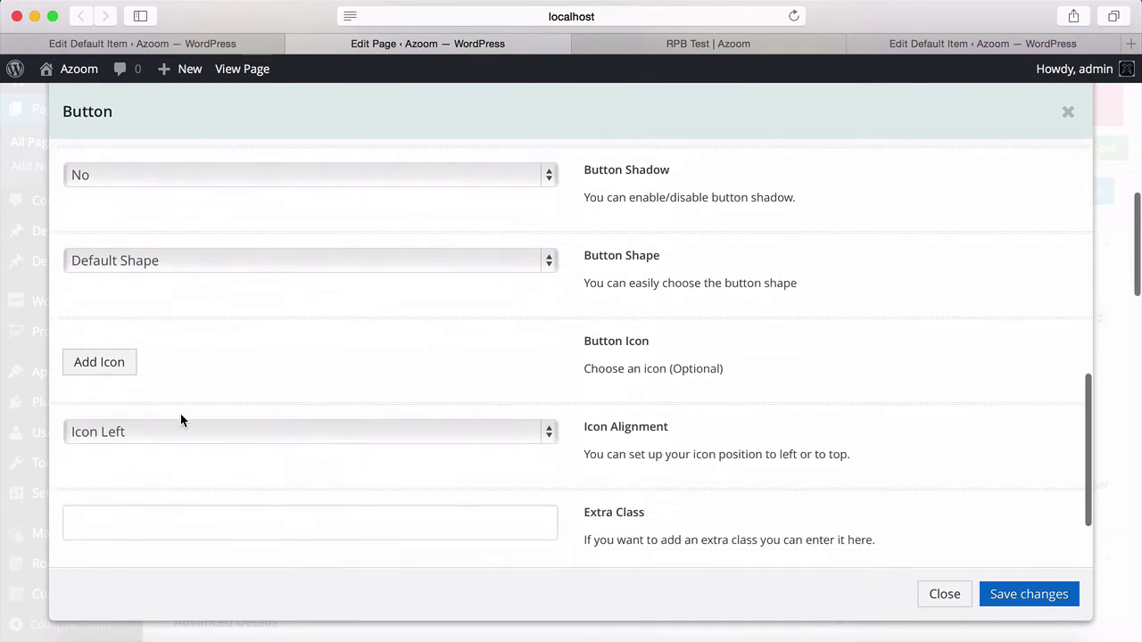
pyautogui.scroll(-2, 276, 357)
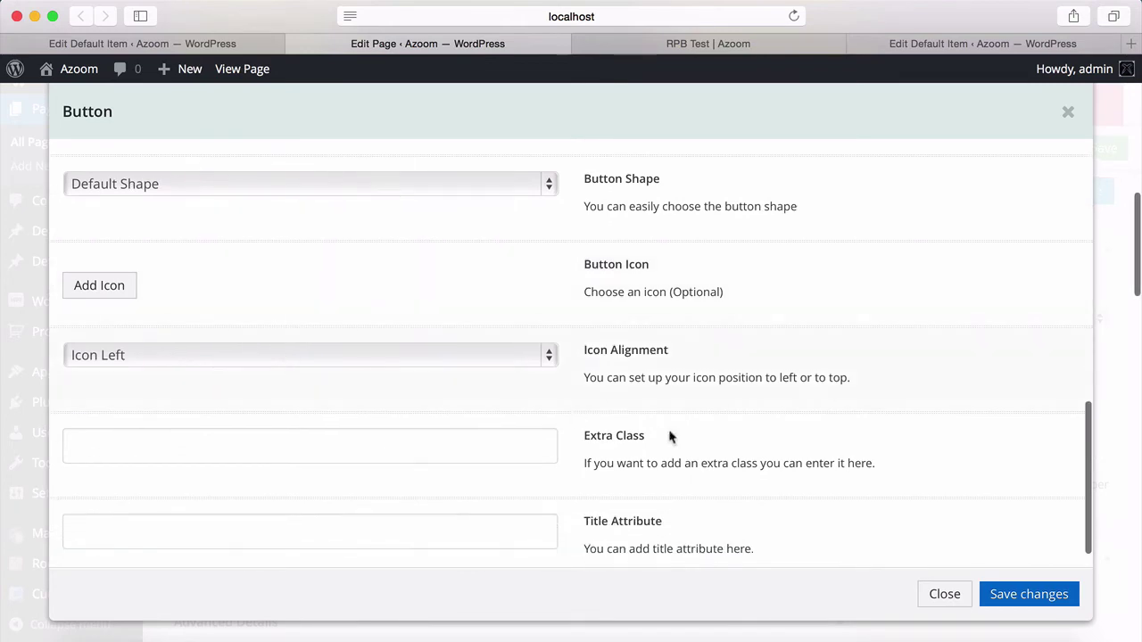
# - Save the load more button settings, the portfolio settings and the page builder content, and reload the RPB Test page
pyautogui.click(1009, 598)
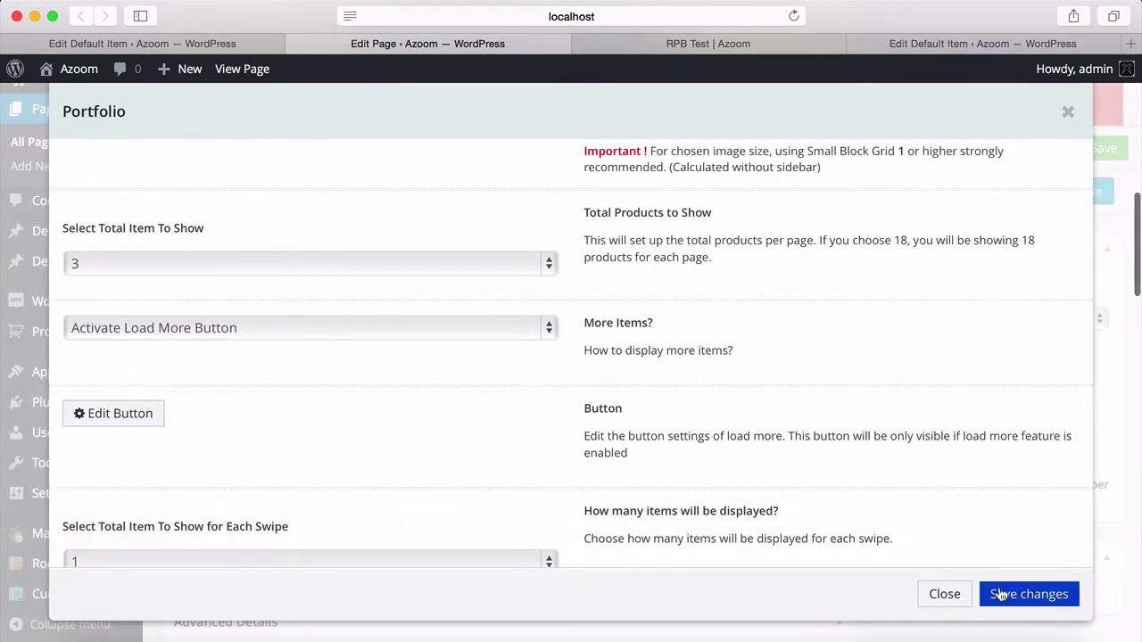
pyautogui.click(1000, 598)
pyautogui.click(1104, 150)
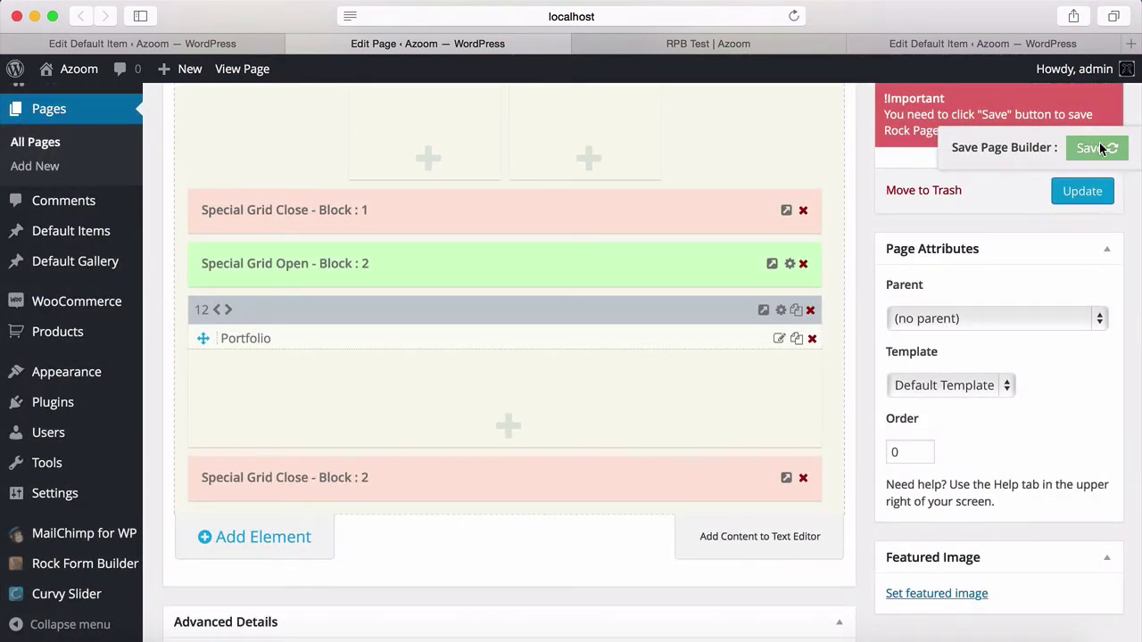
pyautogui.click(753, 51)
pyautogui.click(793, 16)
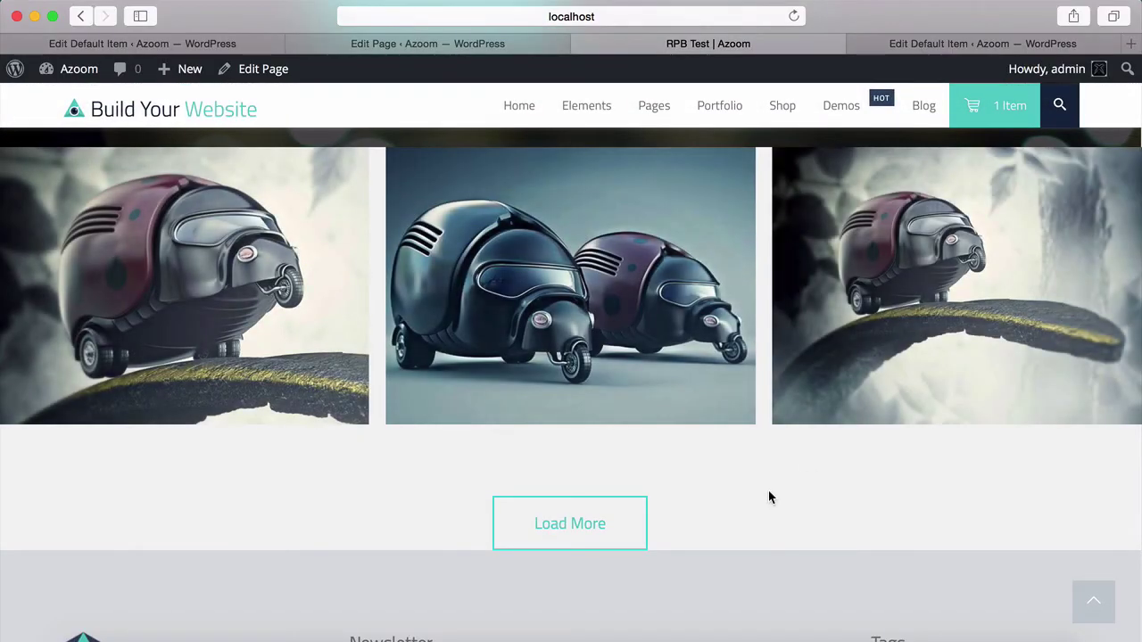
# - Test the Load More button on the RPB Test page and examine the spacing between the portfolio and the footer
pyautogui.click(540, 536)
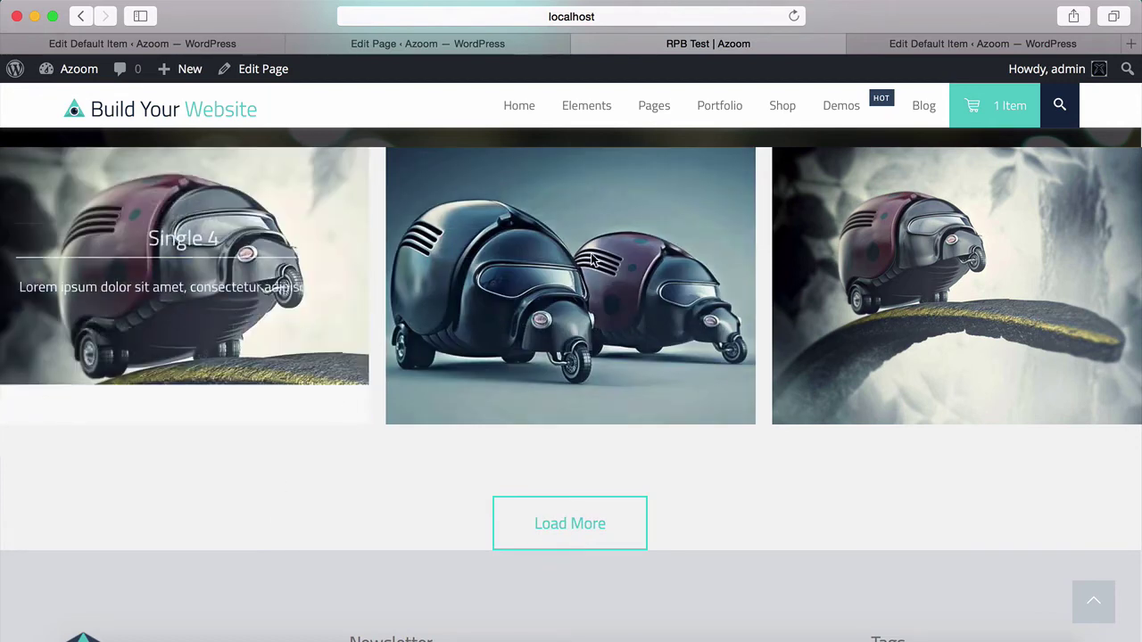
pyautogui.click(521, 536)
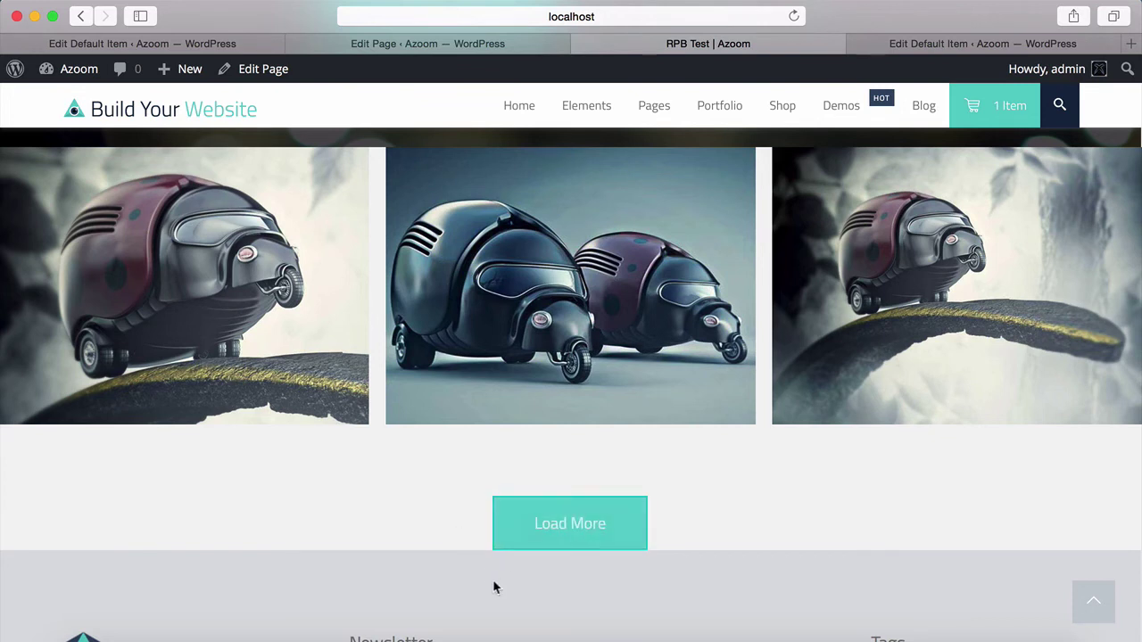
pyautogui.scroll(-1, 457, 538)
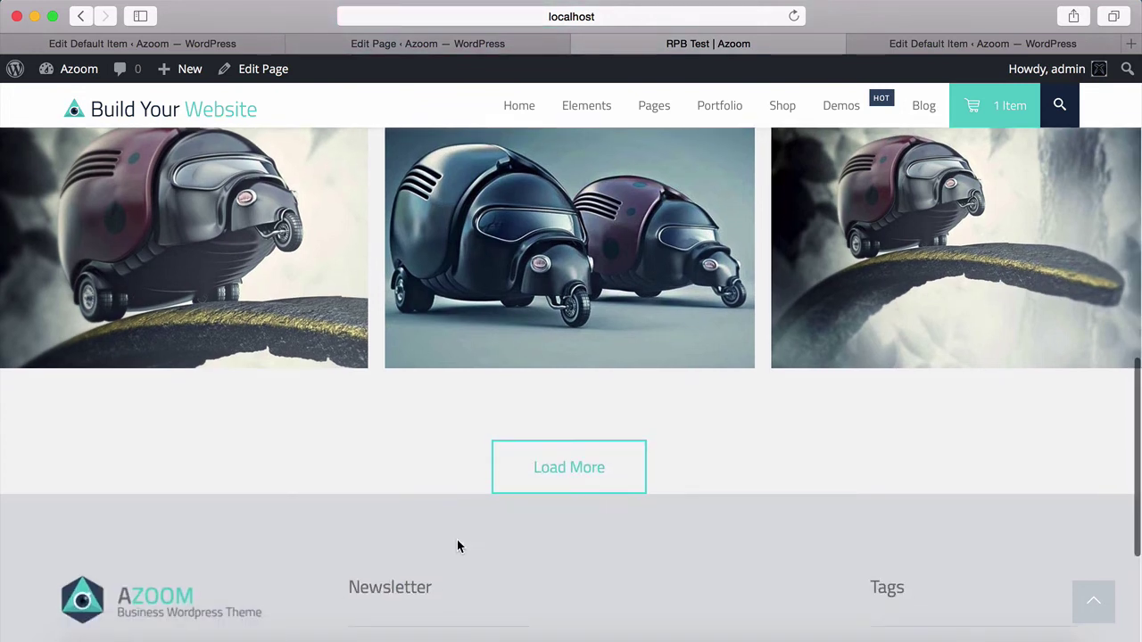
pyautogui.scroll(-3, 442, 511)
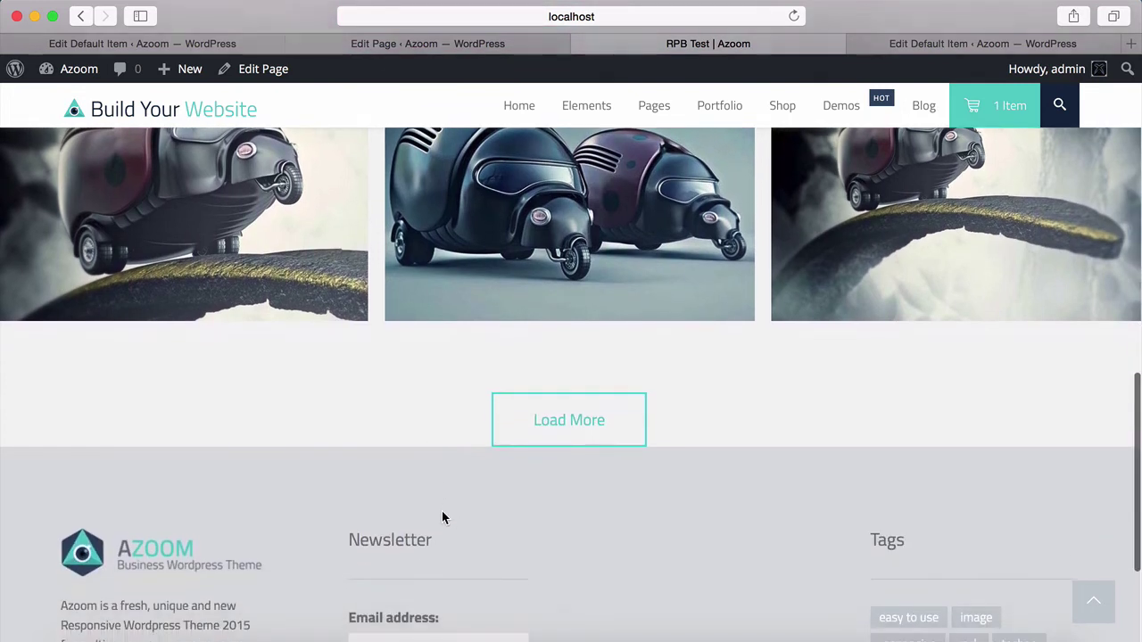
pyautogui.scroll(1, 442, 511)
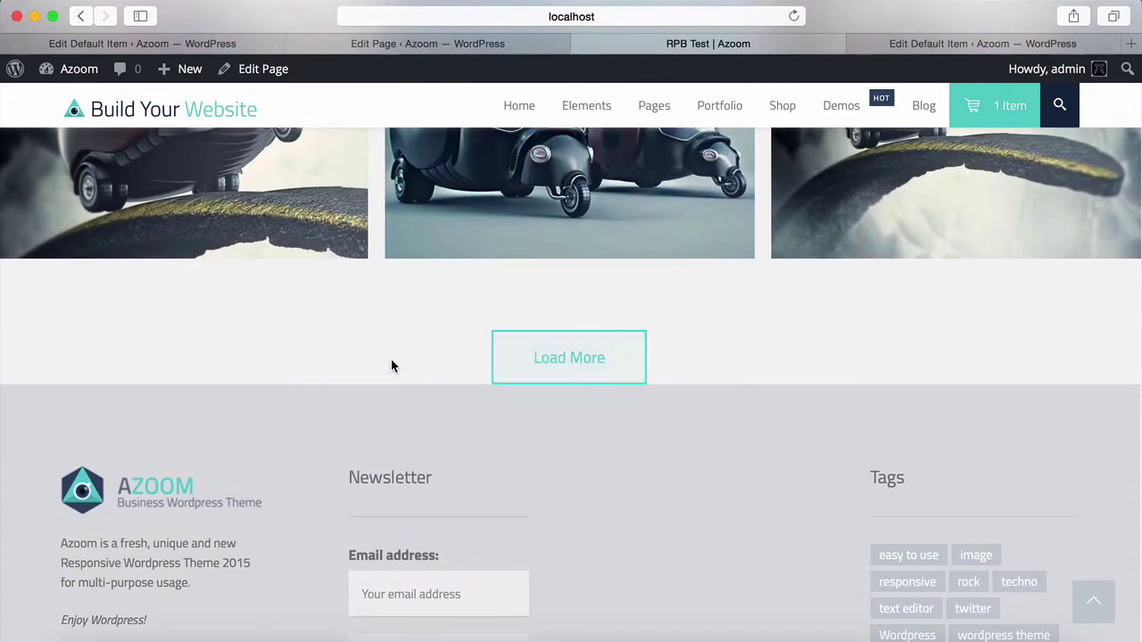
pyautogui.scroll(1, 391, 364)
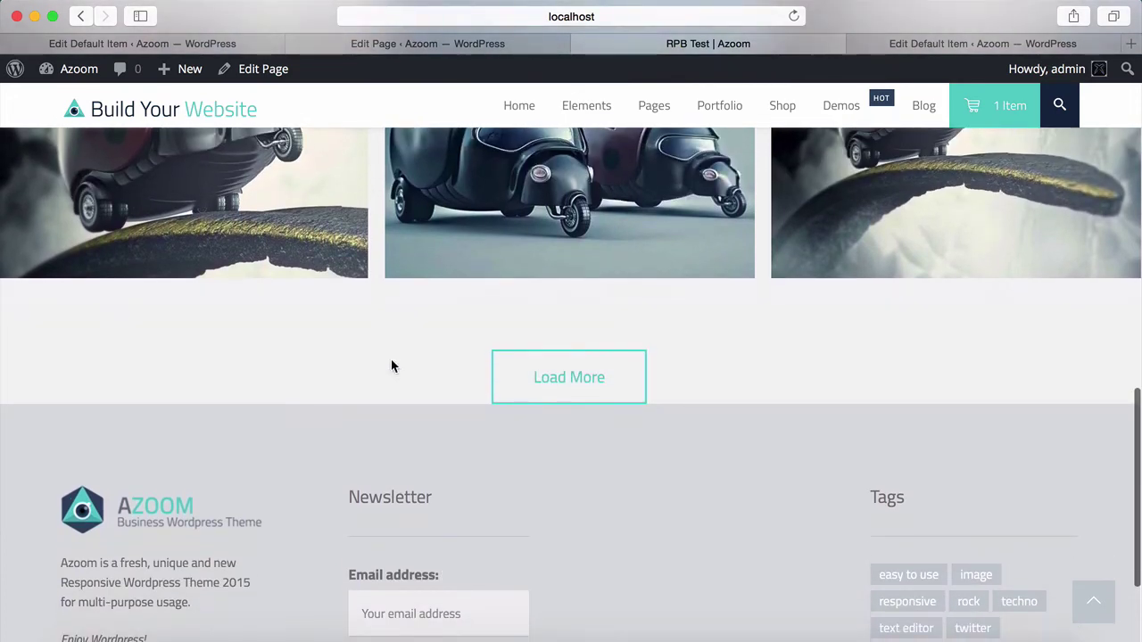
pyautogui.click(520, 375)
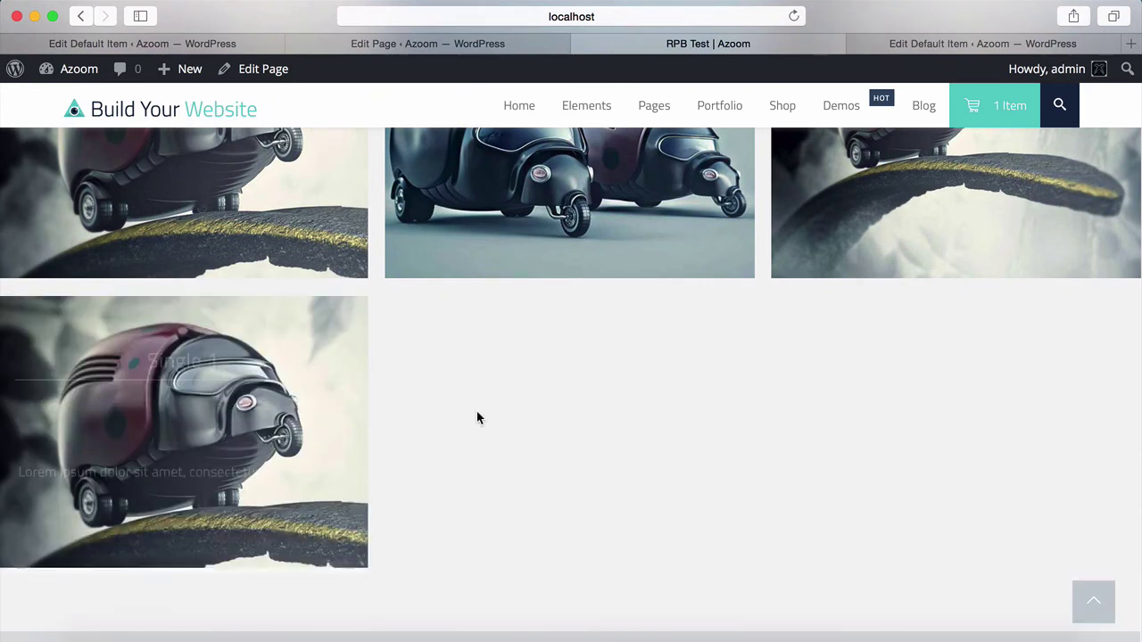
pyautogui.scroll(-5, 544, 392)
pyautogui.scroll(3, 544, 393)
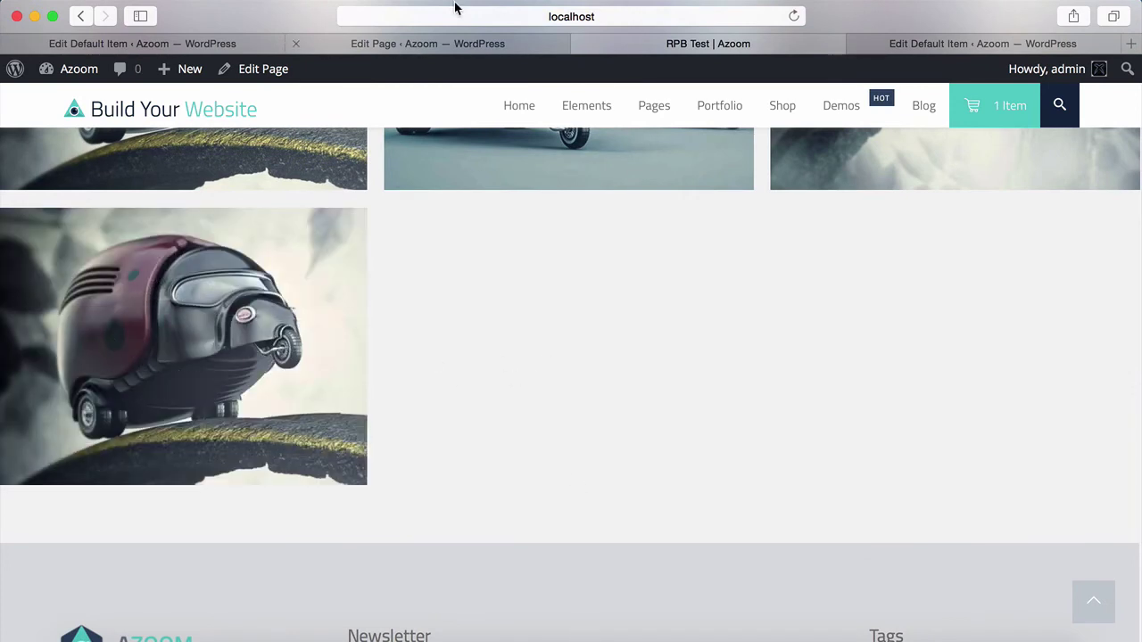
# - Add a Vertical Space of Default (60px) height below the portfolio, save the page builder content and view the RPB Test page
pyautogui.click(442, 46)
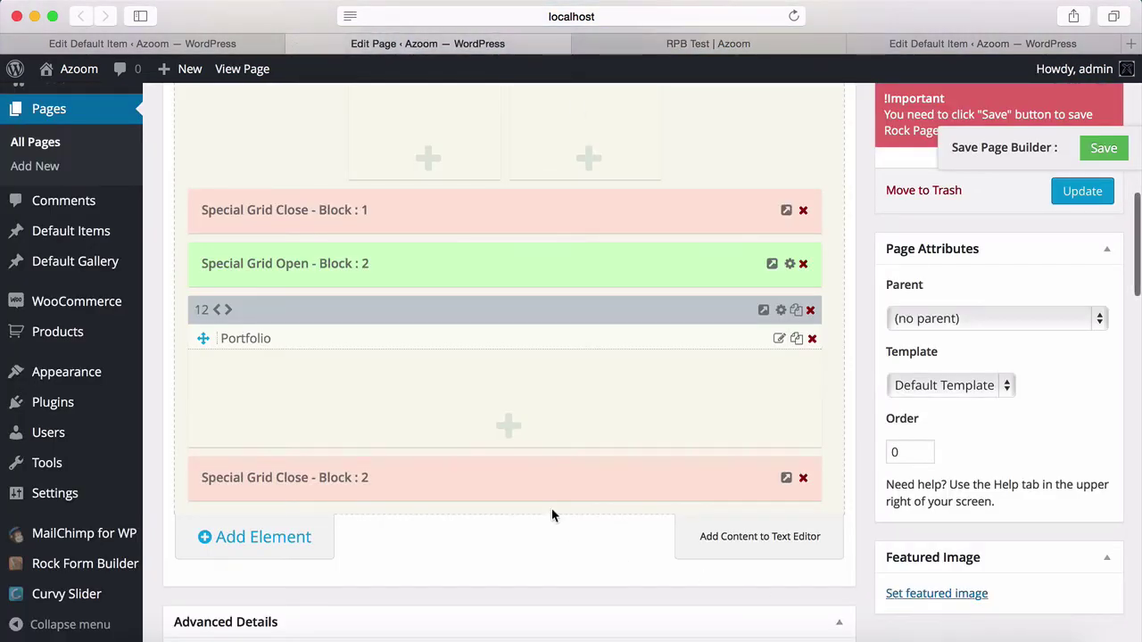
pyautogui.click(507, 425)
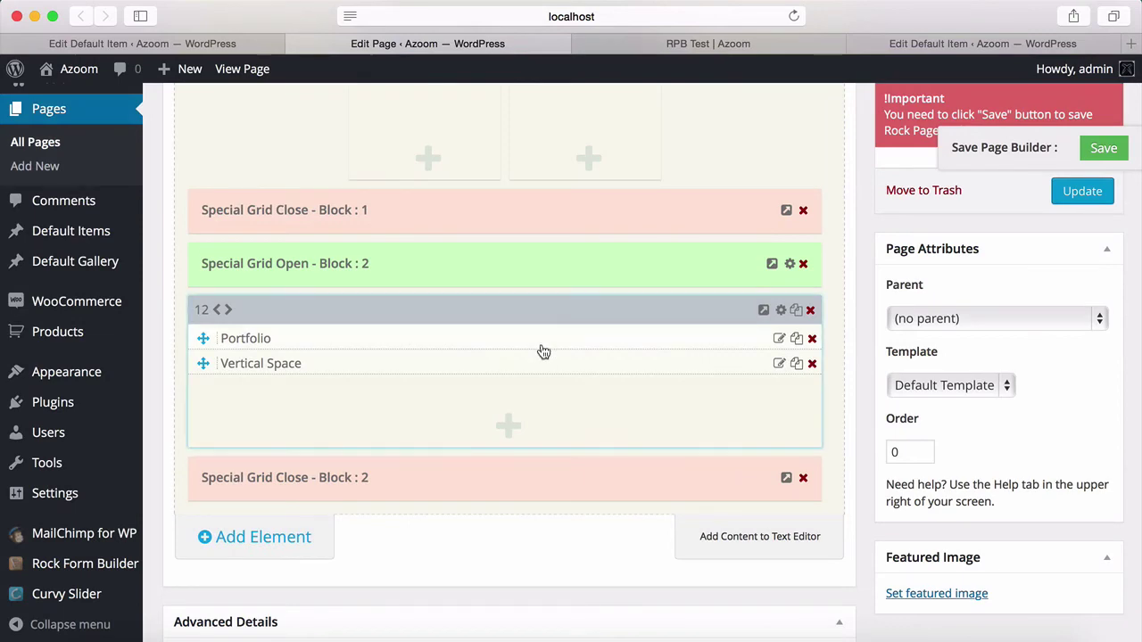
pyautogui.click(550, 369)
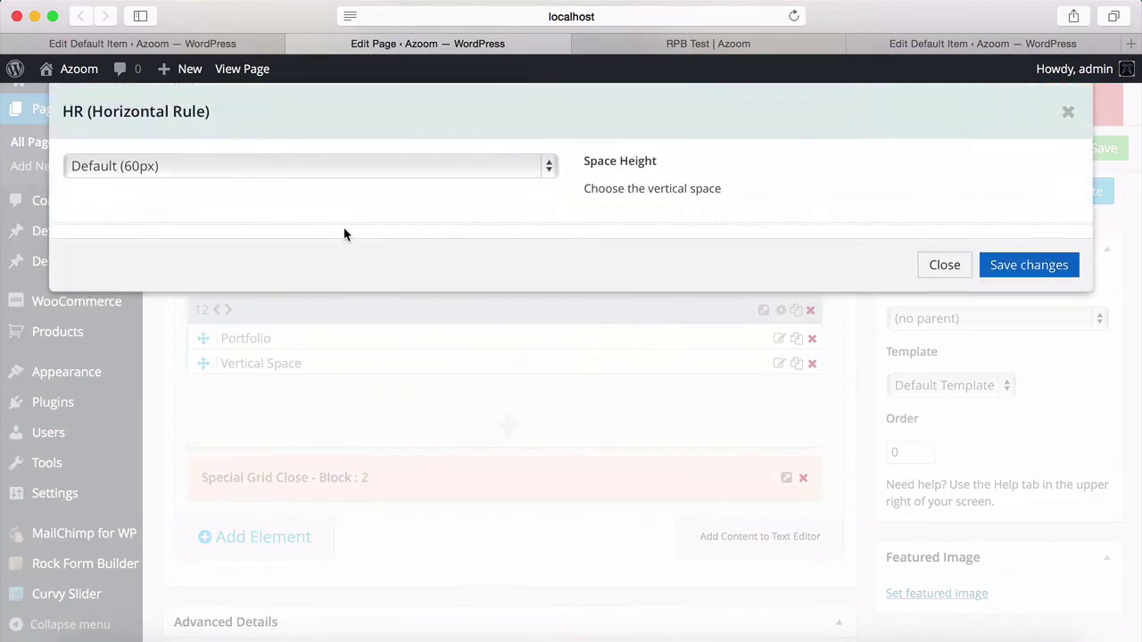
pyautogui.click(1008, 265)
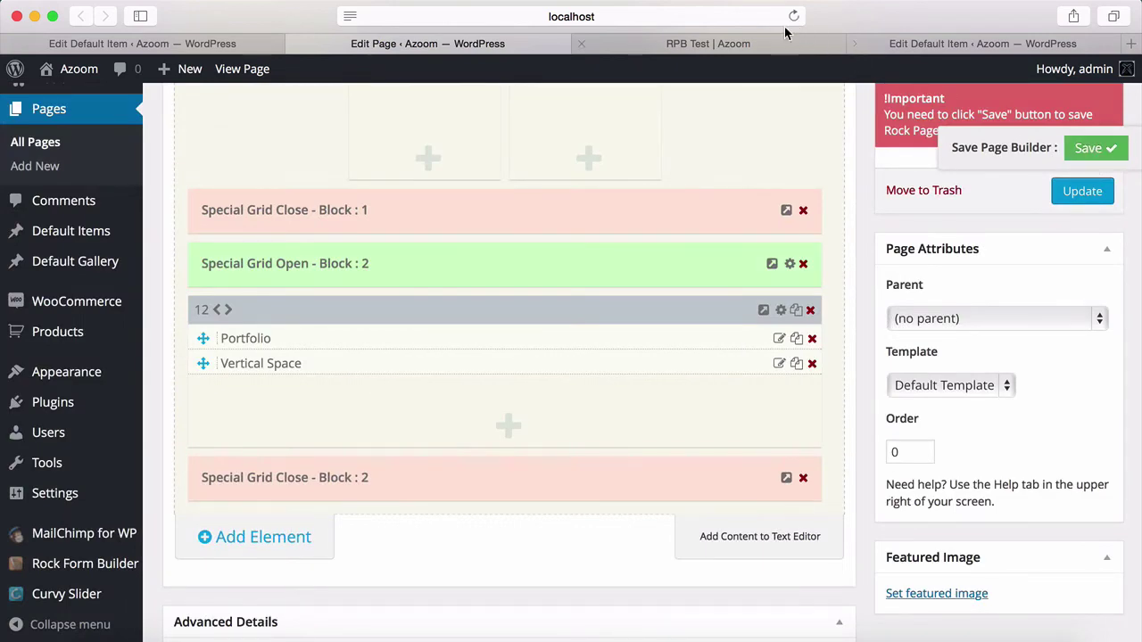
pyautogui.click(783, 49)
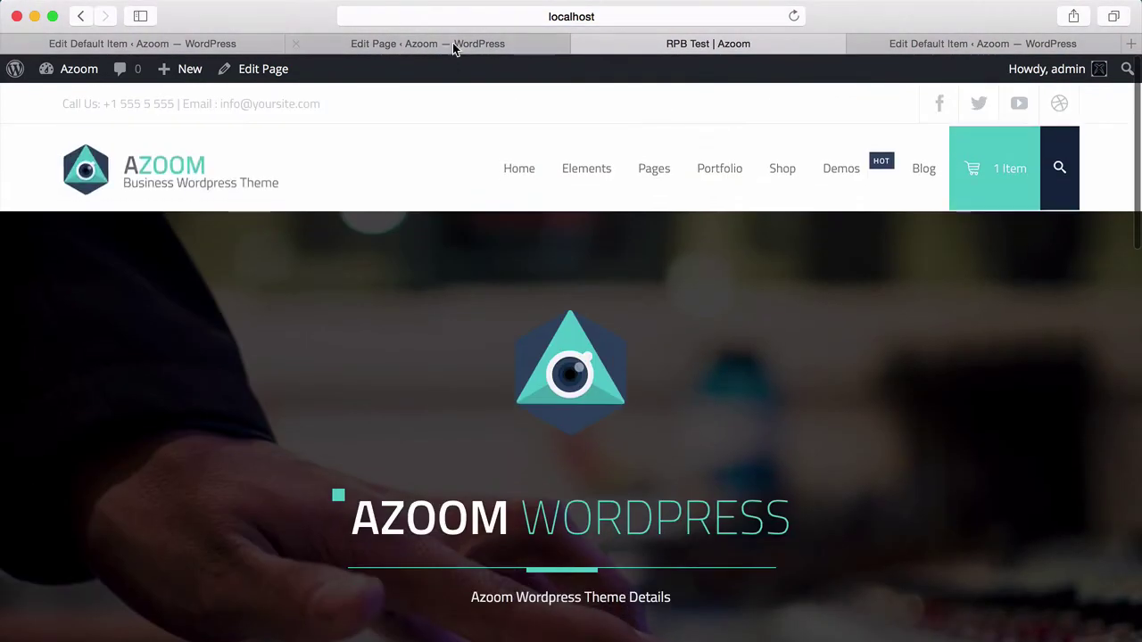
# - Open the page builder of the Single 4 item and load the Portfolio Single Advanced template into it
pyautogui.click(452, 43)
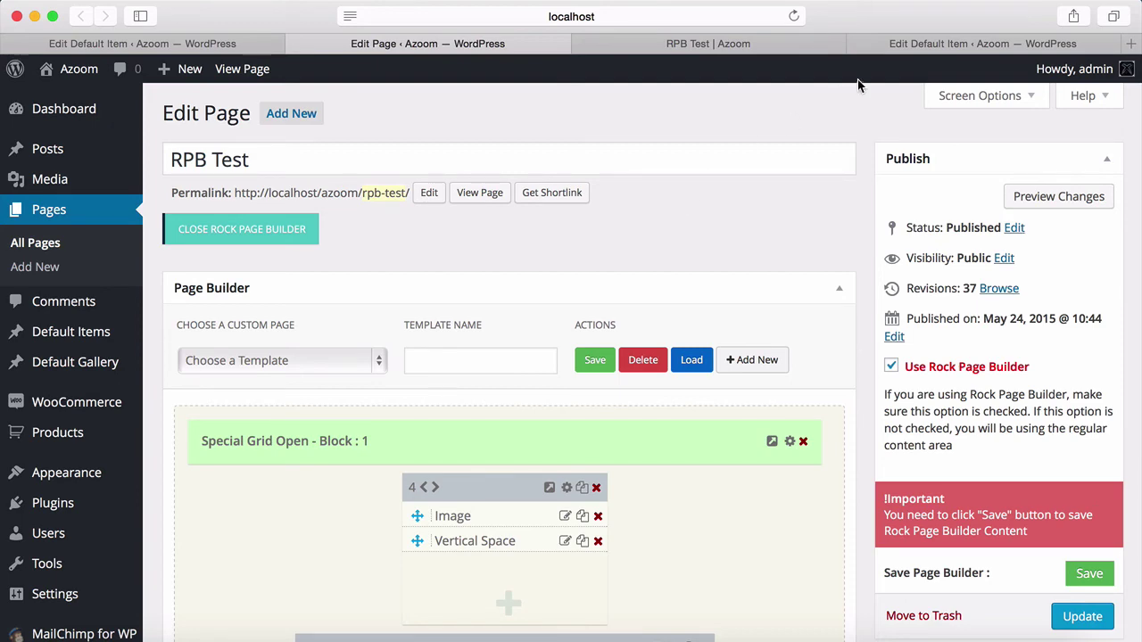
pyautogui.click(923, 44)
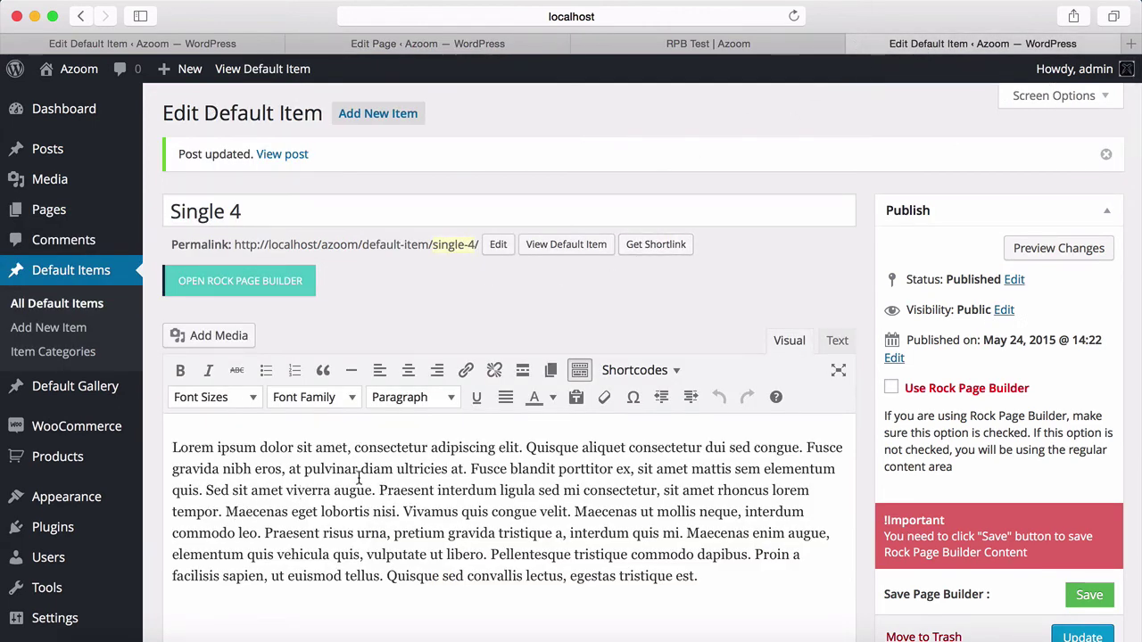
pyautogui.click(301, 282)
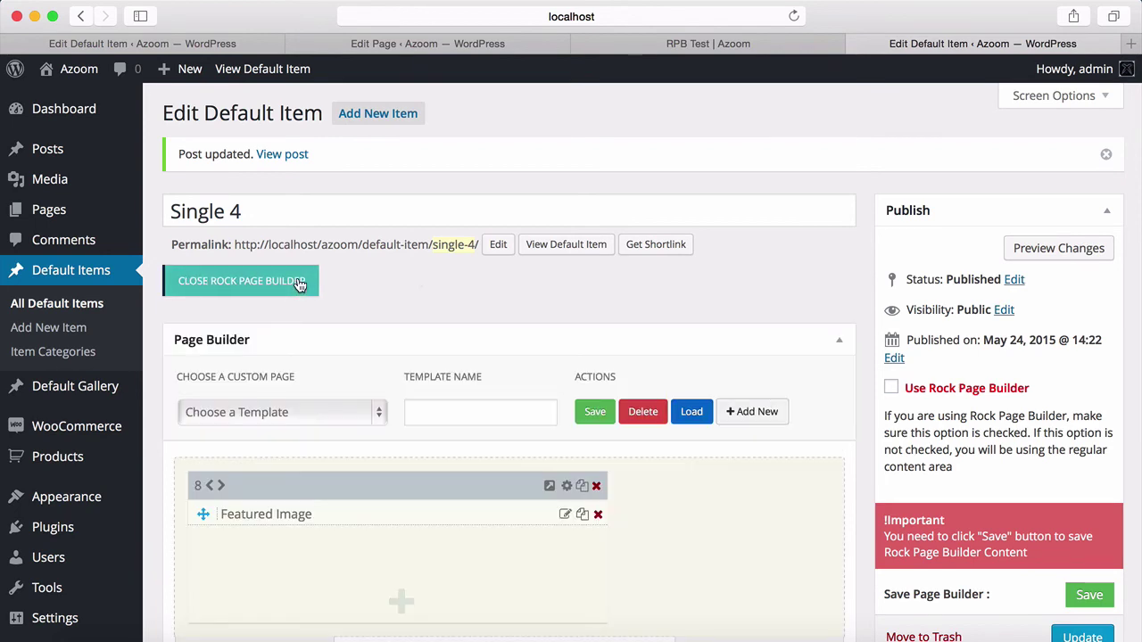
pyautogui.scroll(-2, 451, 286)
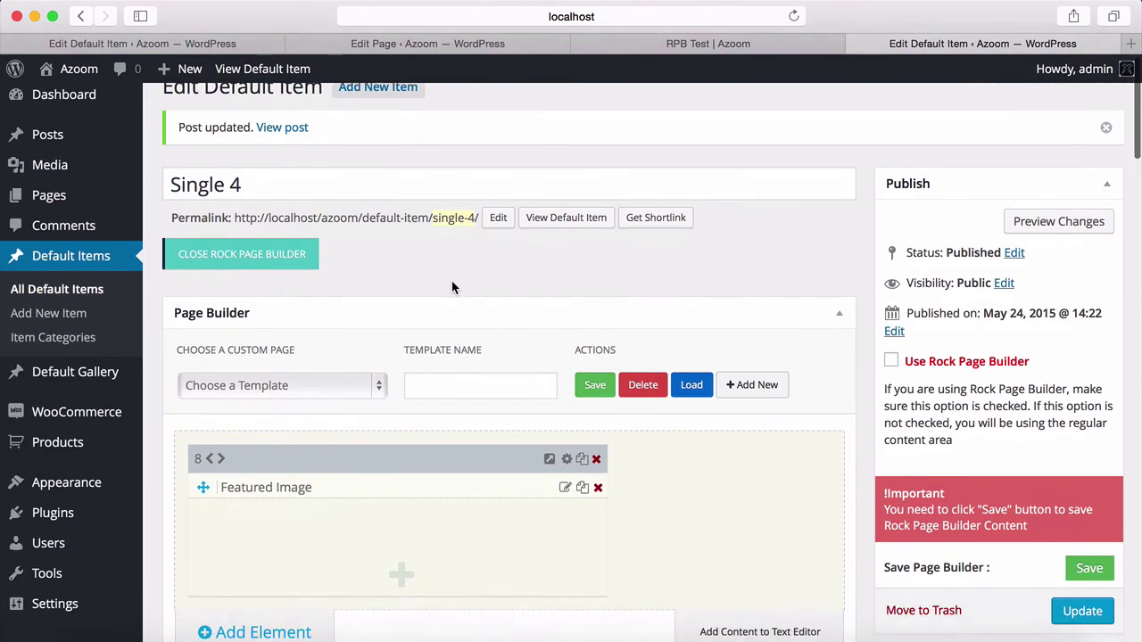
pyautogui.click(375, 379)
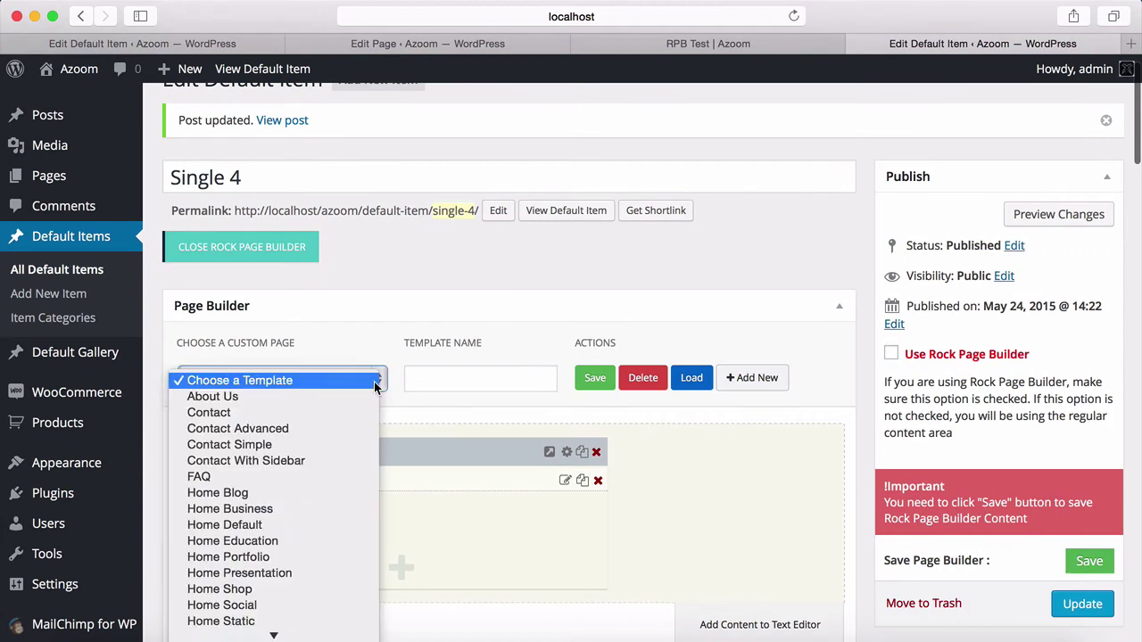
pyautogui.scroll(-4, 343, 427)
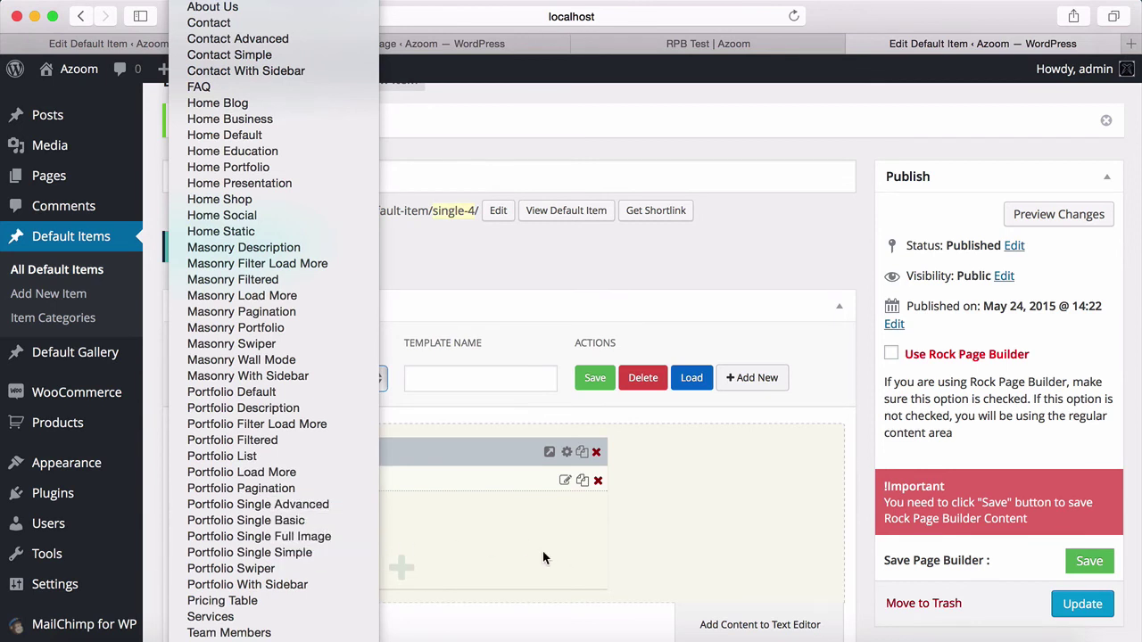
pyautogui.click(308, 505)
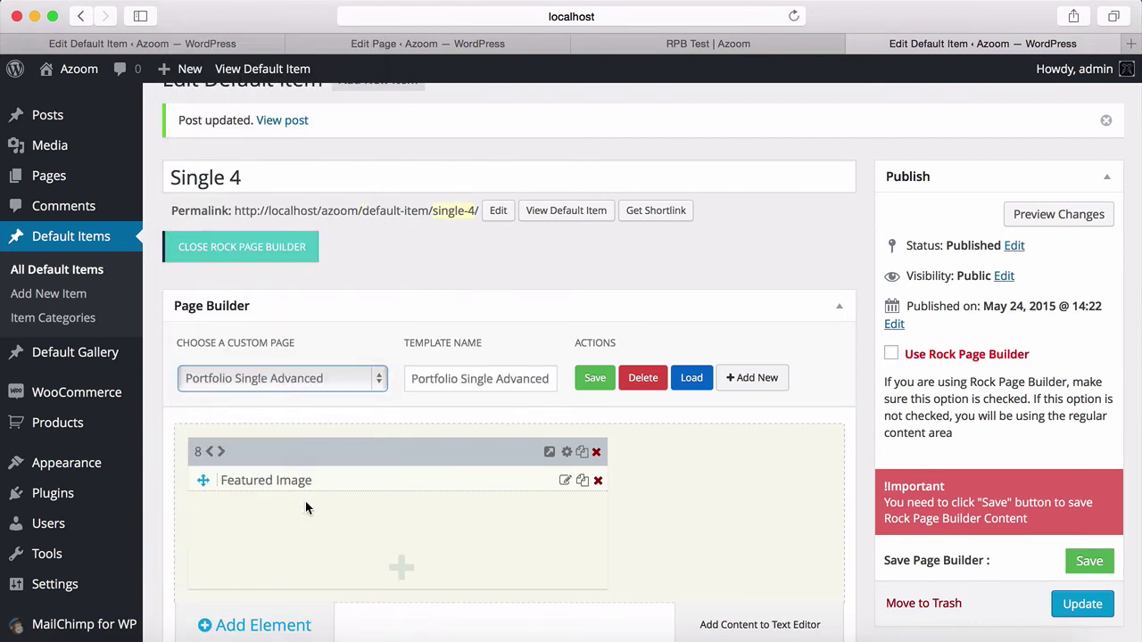
pyautogui.click(693, 379)
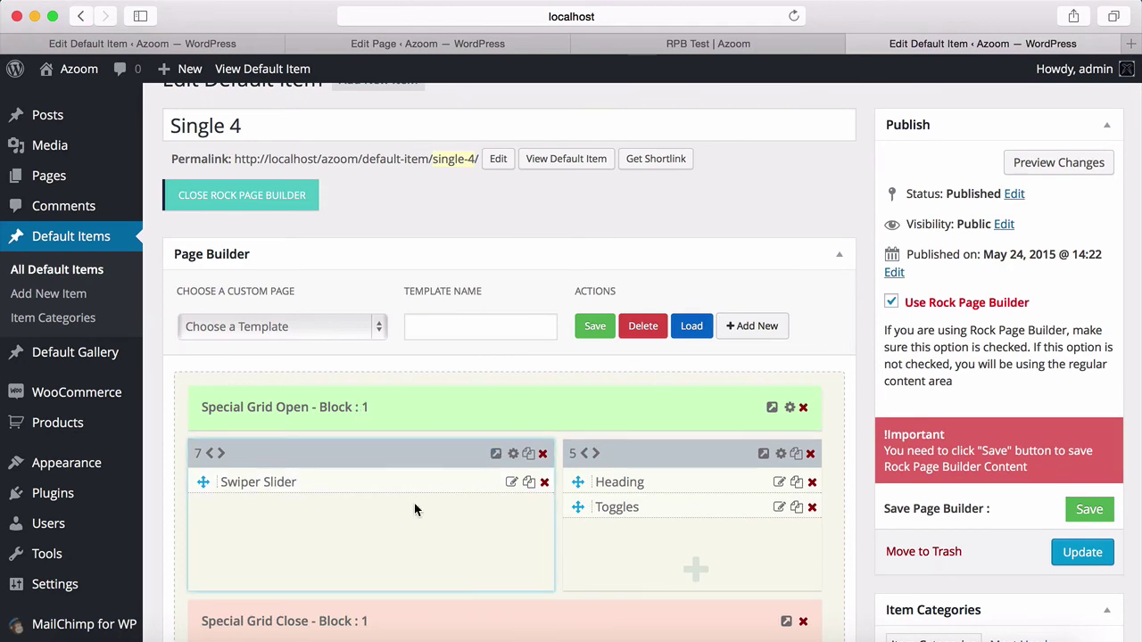
# - Review the loaded template's blocks and compare them with the Single Portfolio Advanced page in the azoom.curvyslider.com window
pyautogui.scroll(-5, 414, 502)
pyautogui.hotkey('ctrl', 'Up')
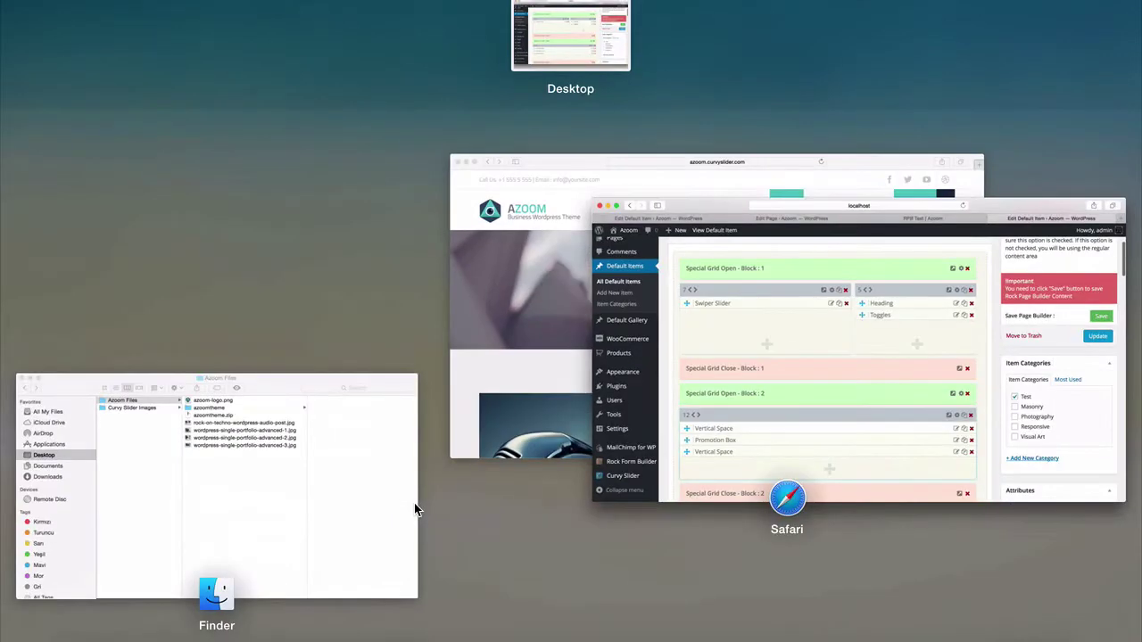
pyautogui.click(520, 256)
pyautogui.scroll(-10, 848, 281)
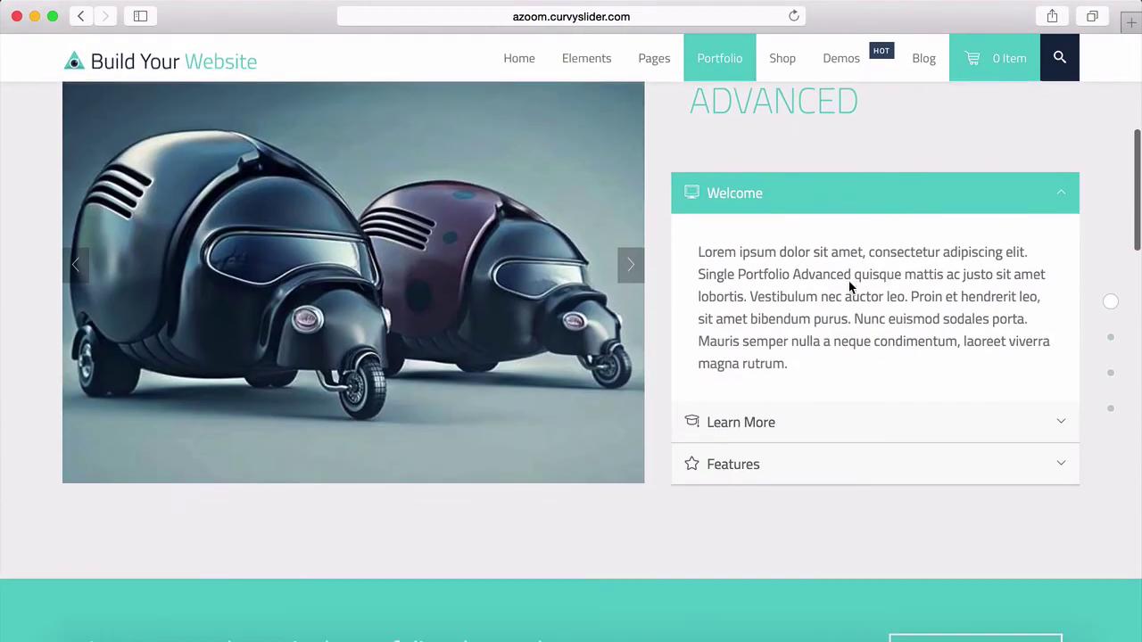
pyautogui.scroll(-8, 848, 281)
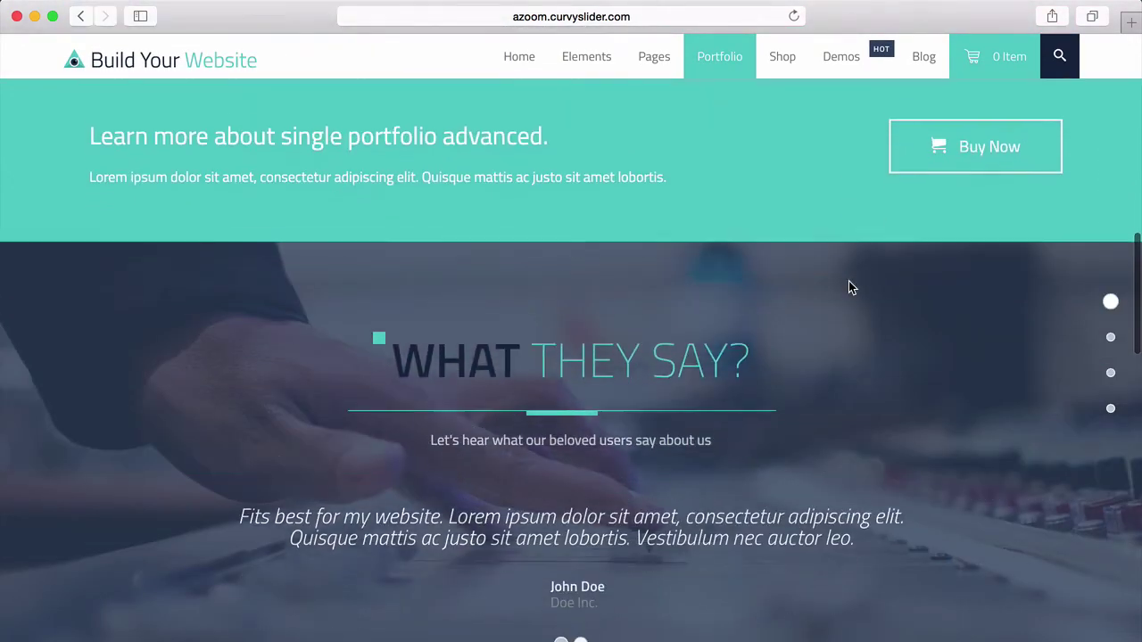
pyautogui.scroll(-10, 849, 285)
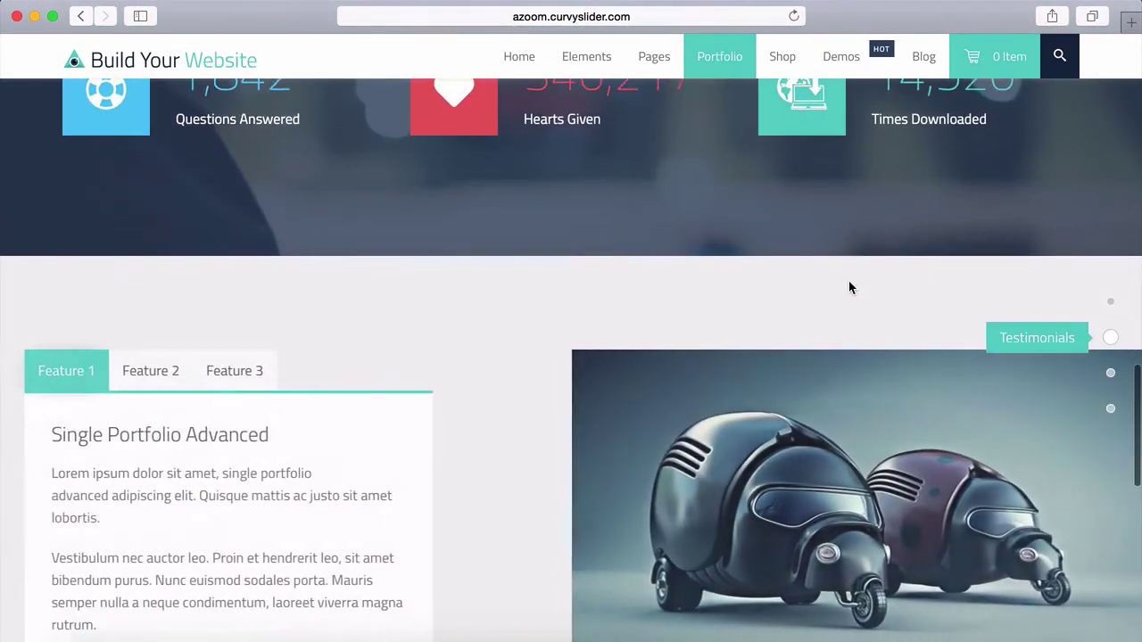
pyautogui.scroll(-2, 849, 285)
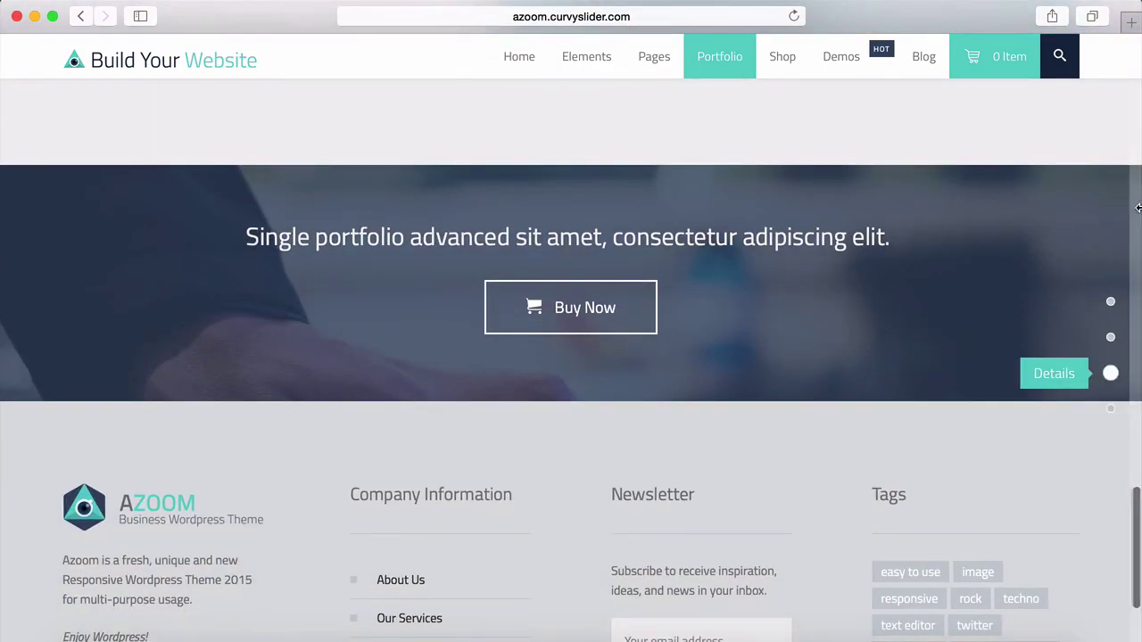
# - Try the demo page's section navigation for Welcome, Testimonials and Details, and return to review the Single 4 item's blocks
pyautogui.click(1111, 304)
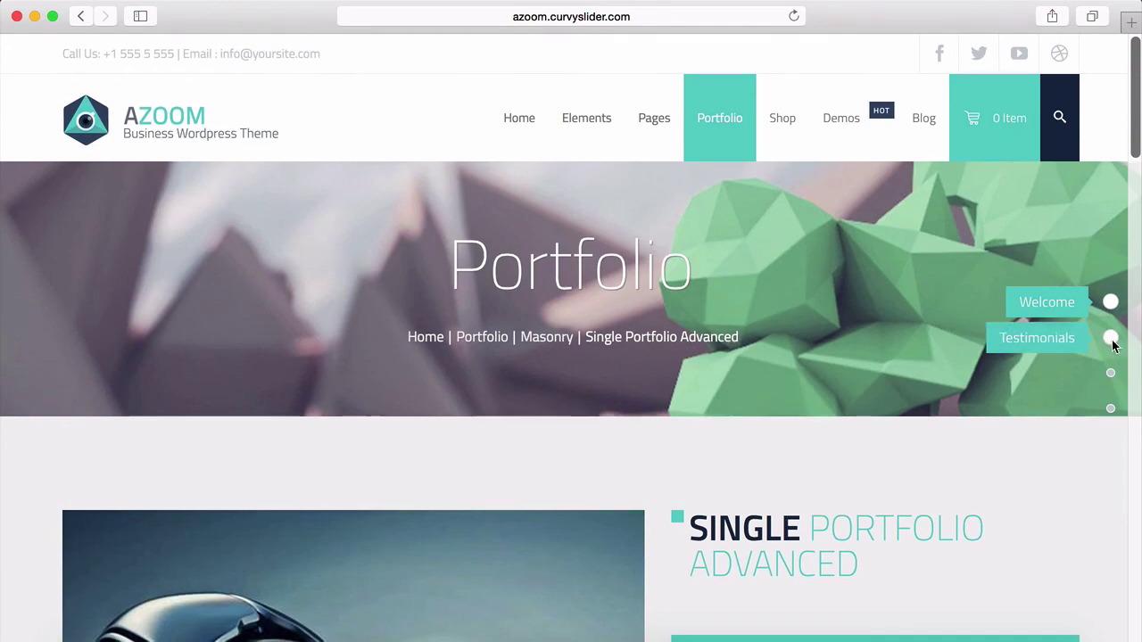
pyautogui.click(1111, 338)
pyautogui.click(1110, 372)
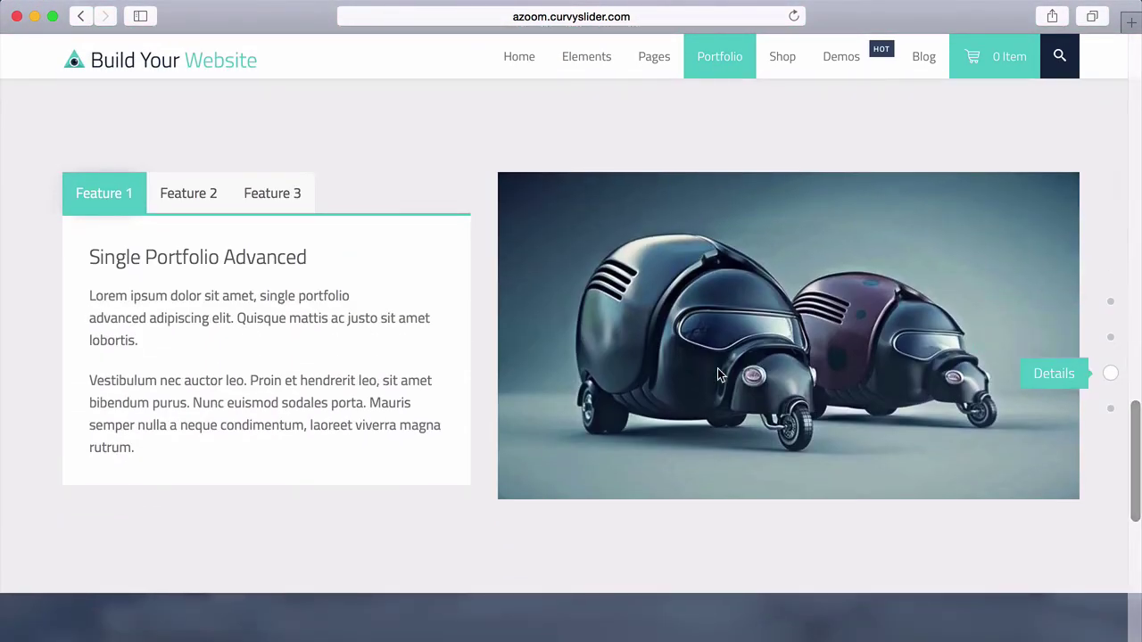
pyautogui.hotkey('ctrl', 'Up')
pyautogui.click(532, 282)
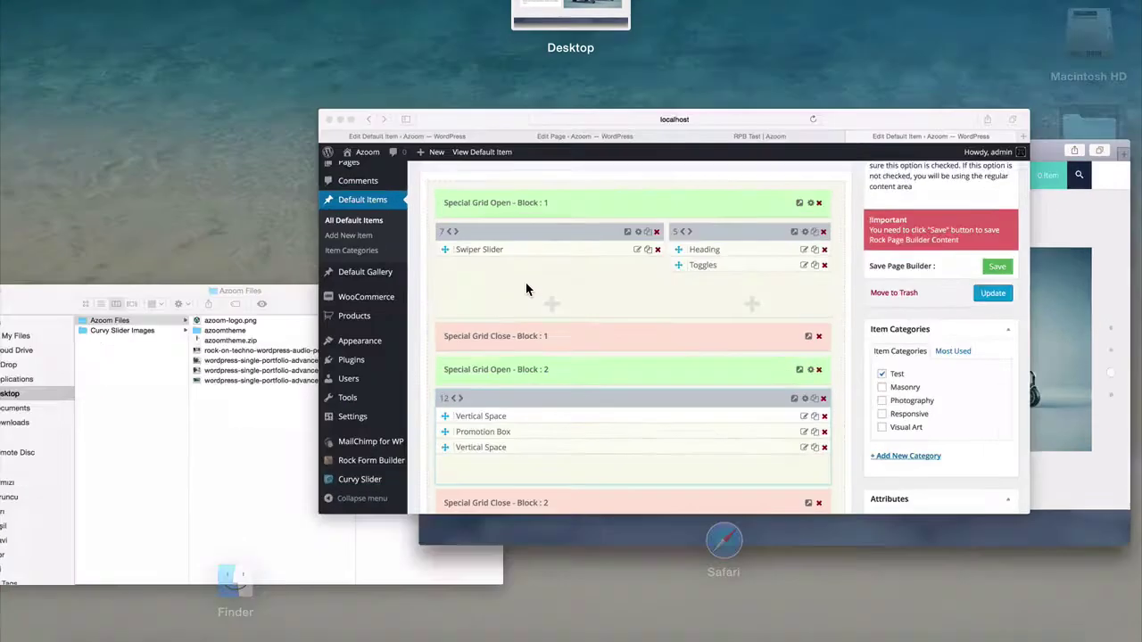
pyautogui.scroll(-5, 858, 279)
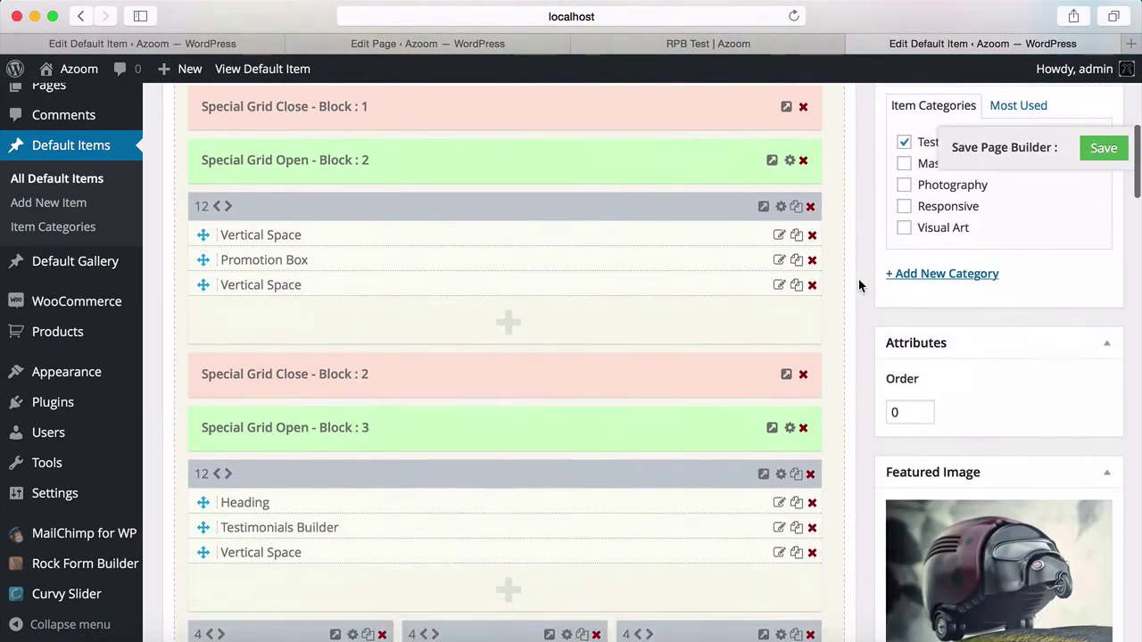
# - Return to the RPB Test page's builder and remove the Vertical Space element below the portfolio
pyautogui.click(501, 44)
pyautogui.scroll(-10, 868, 340)
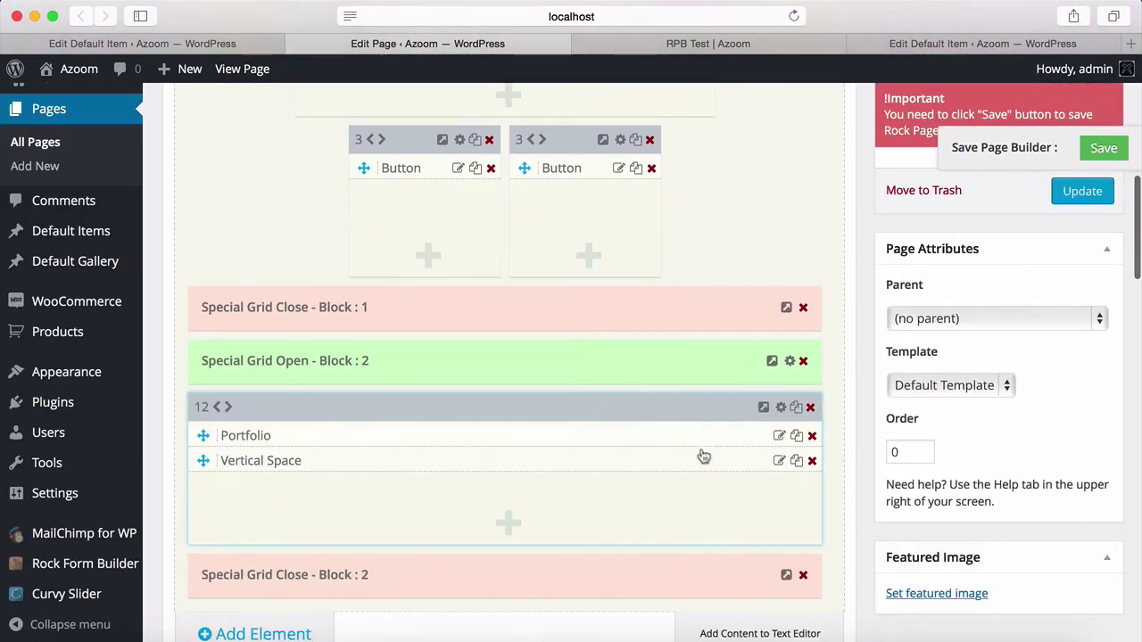
pyautogui.click(811, 461)
pyautogui.click(689, 235)
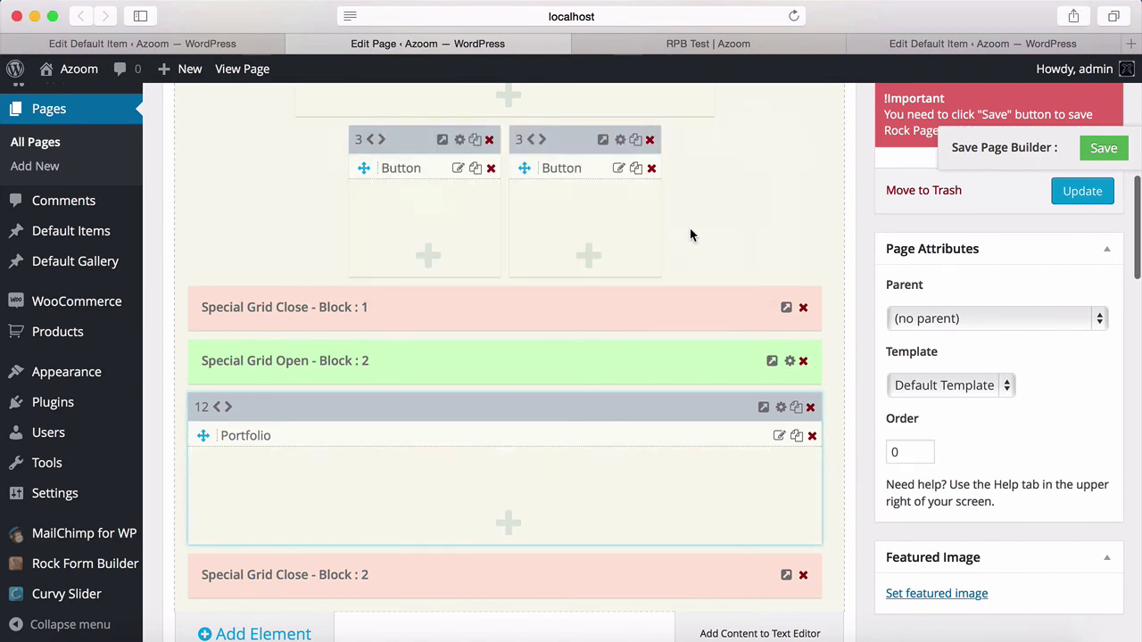
# - Open the Portfolio element's settings, then set Masonry Mode to Masonry Mode and Wall Mode to Wall Mode
pyautogui.click(515, 437)
pyautogui.scroll(-10, 785, 291)
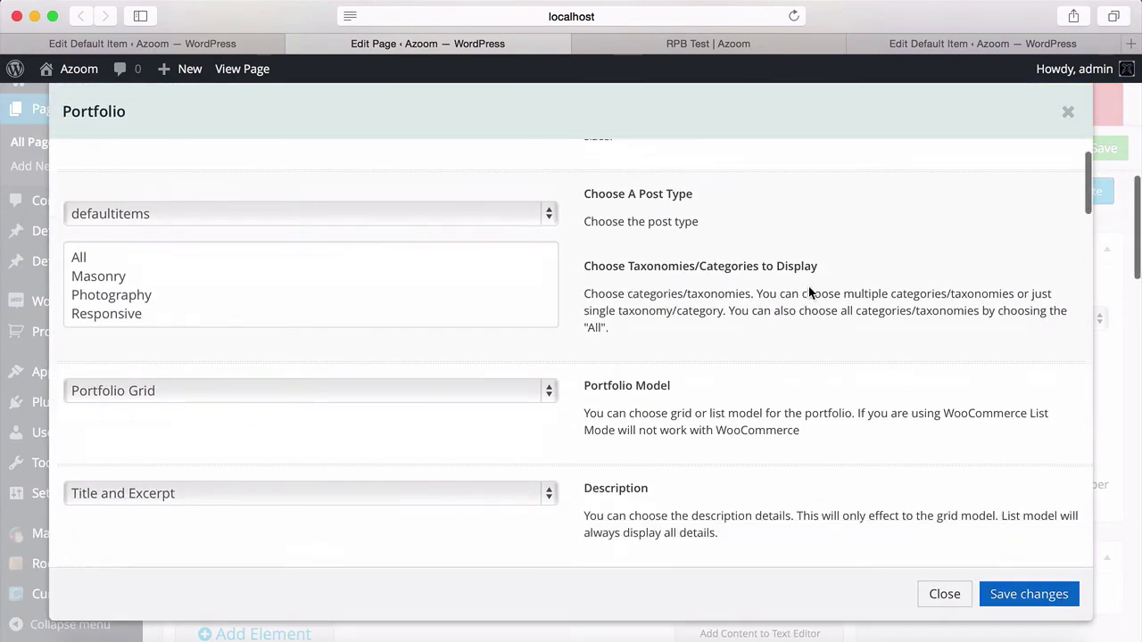
pyautogui.scroll(-5, 808, 292)
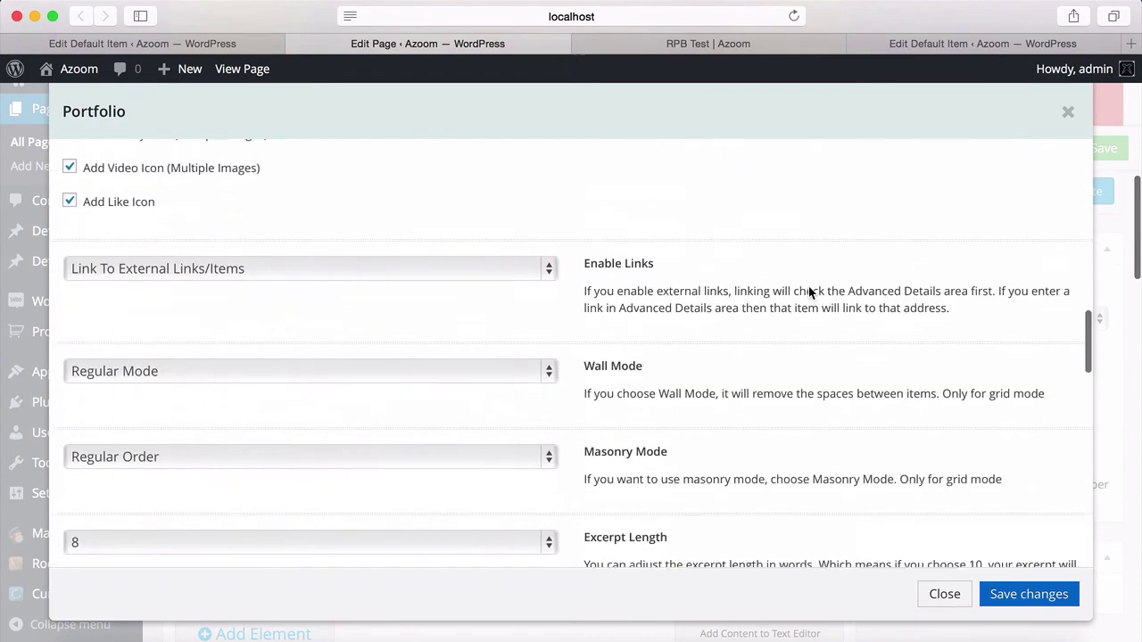
pyautogui.scroll(2, 808, 292)
pyautogui.scroll(4, 808, 292)
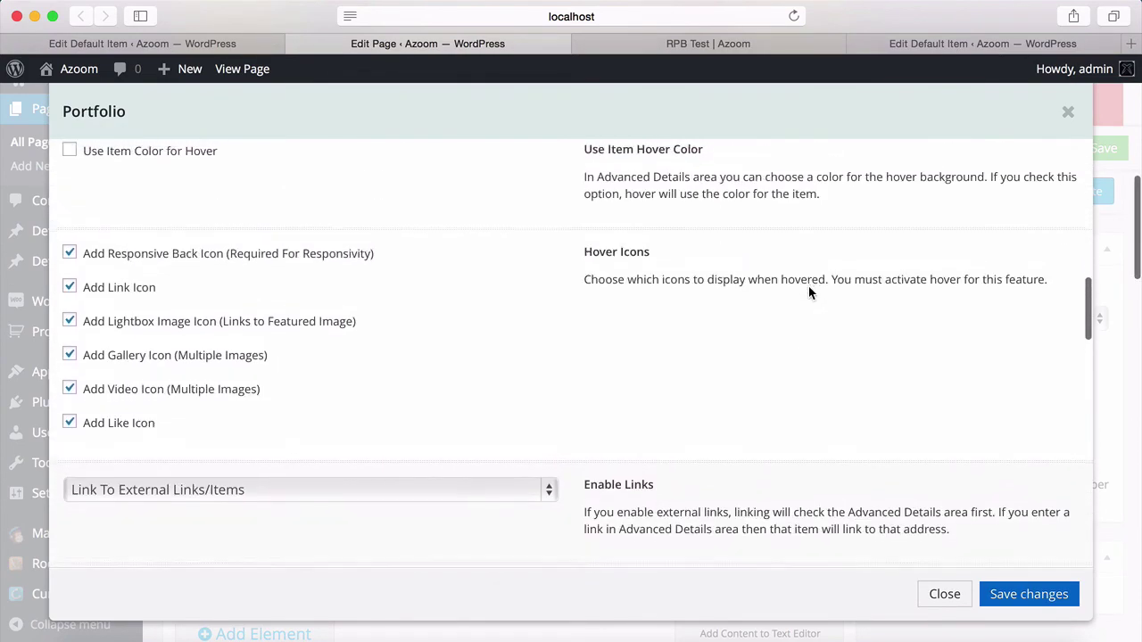
pyautogui.scroll(-4, 808, 291)
pyautogui.scroll(10, 808, 291)
pyautogui.scroll(3, 809, 292)
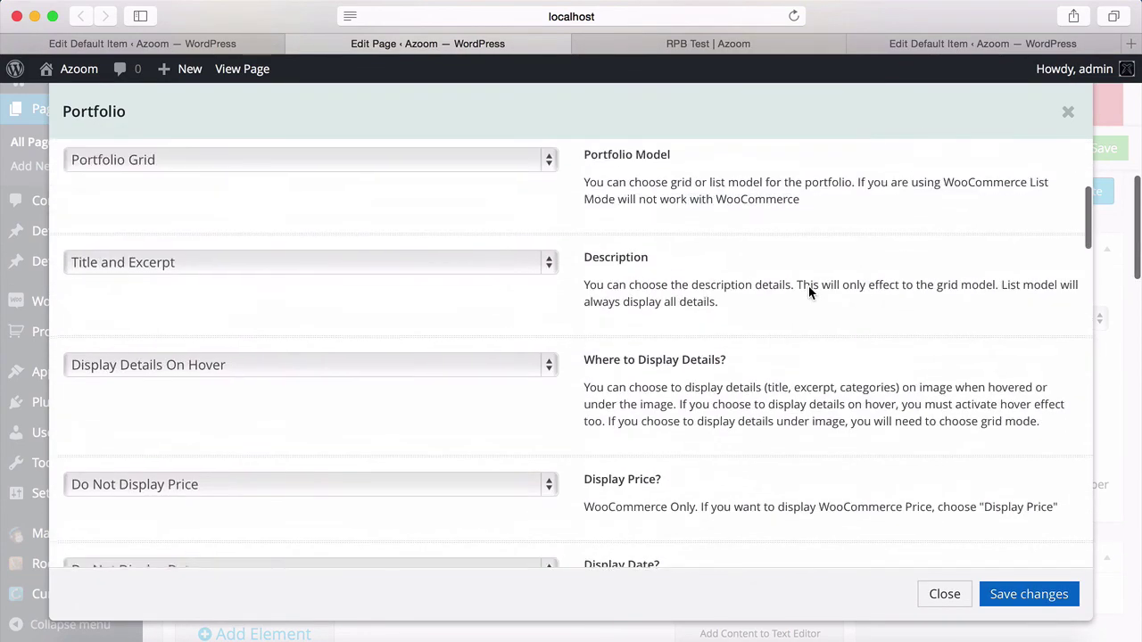
pyautogui.scroll(-9, 809, 292)
pyautogui.scroll(-6, 809, 292)
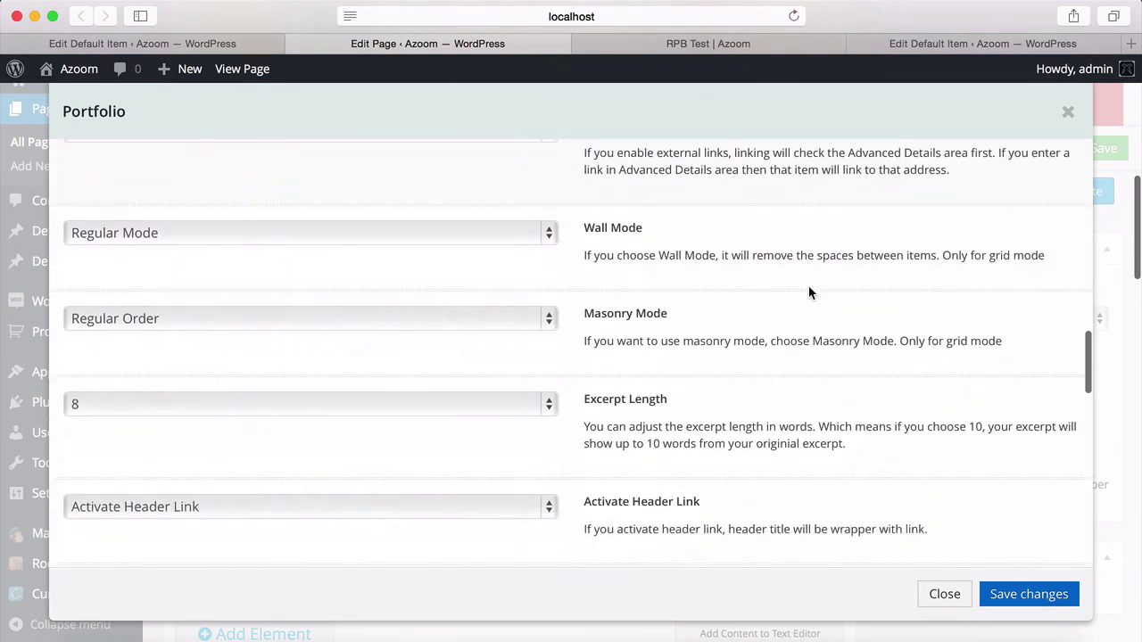
pyautogui.scroll(1, 810, 293)
pyautogui.scroll(1, 809, 287)
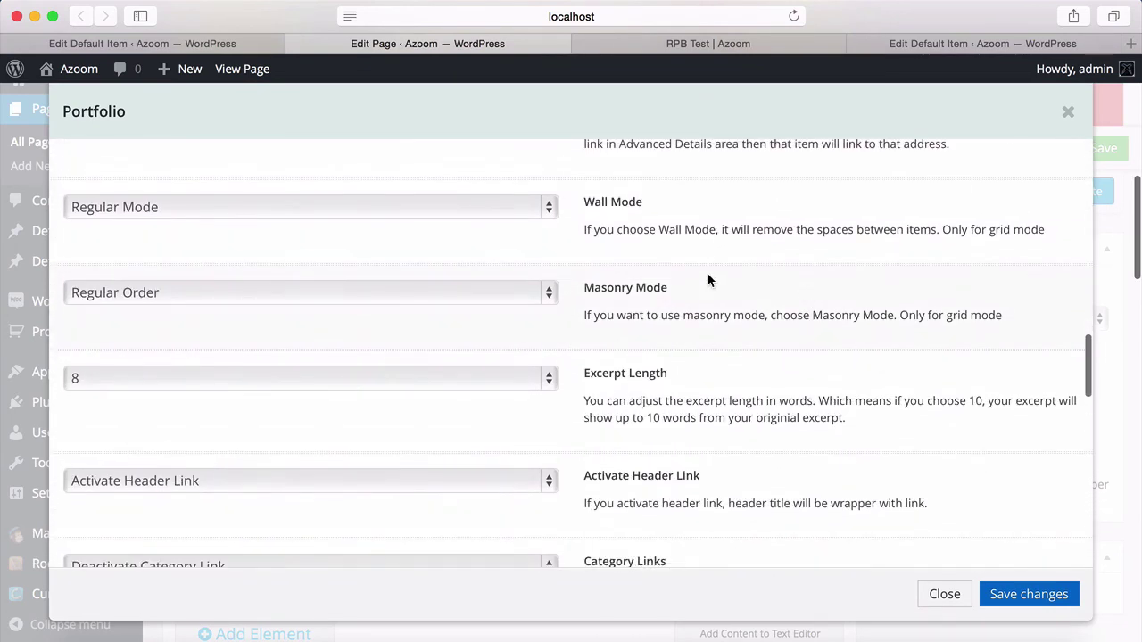
pyautogui.click(397, 288)
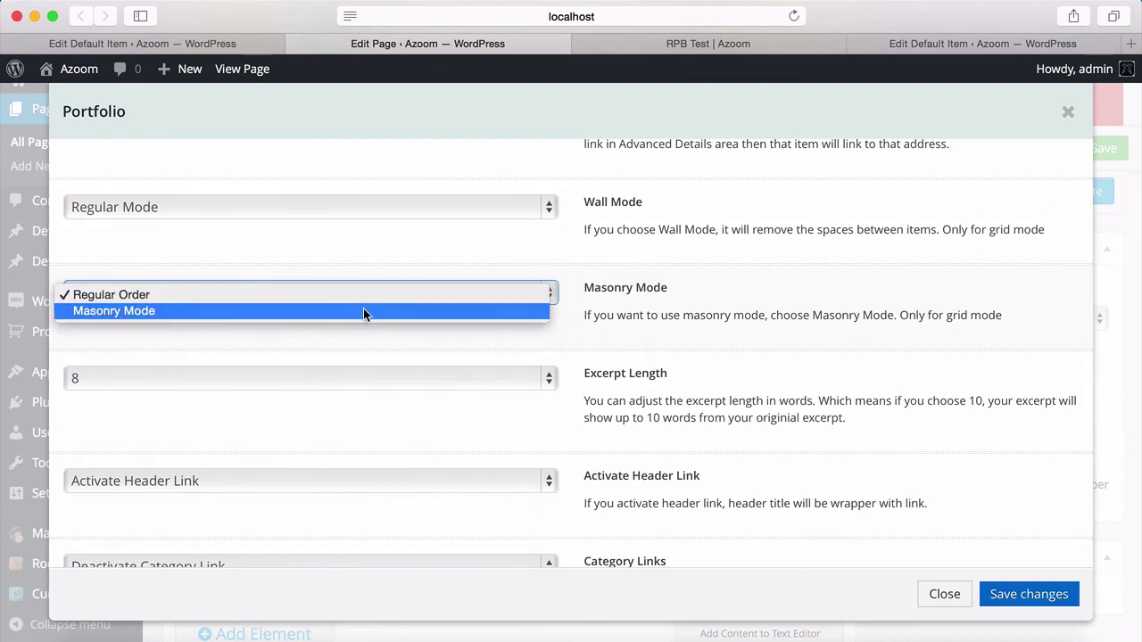
pyautogui.click(359, 310)
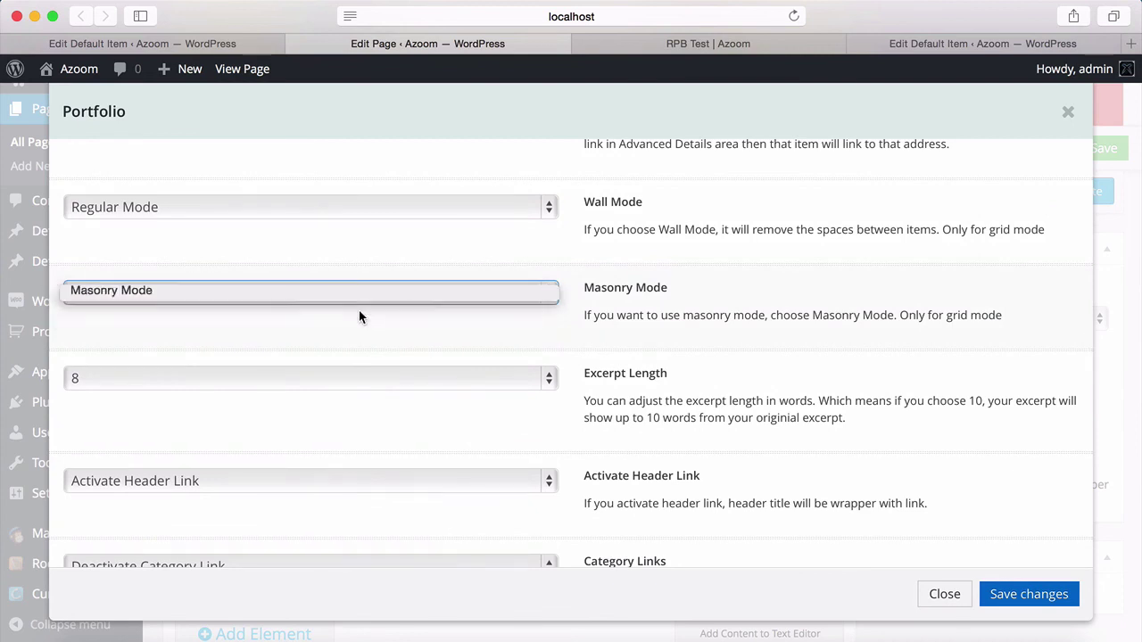
pyautogui.click(362, 213)
pyautogui.click(349, 224)
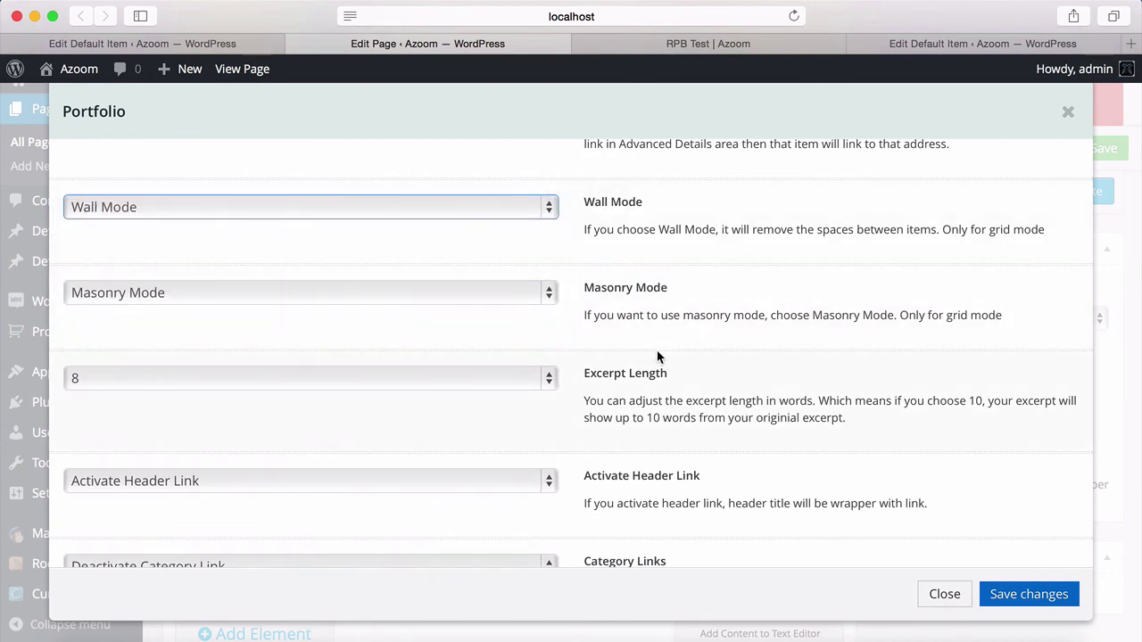
# - Set the portfolio's desktop-screen Blocks Large to 4 Block and the total items to show to 4
pyautogui.scroll(-8, 656, 350)
pyautogui.click(356, 336)
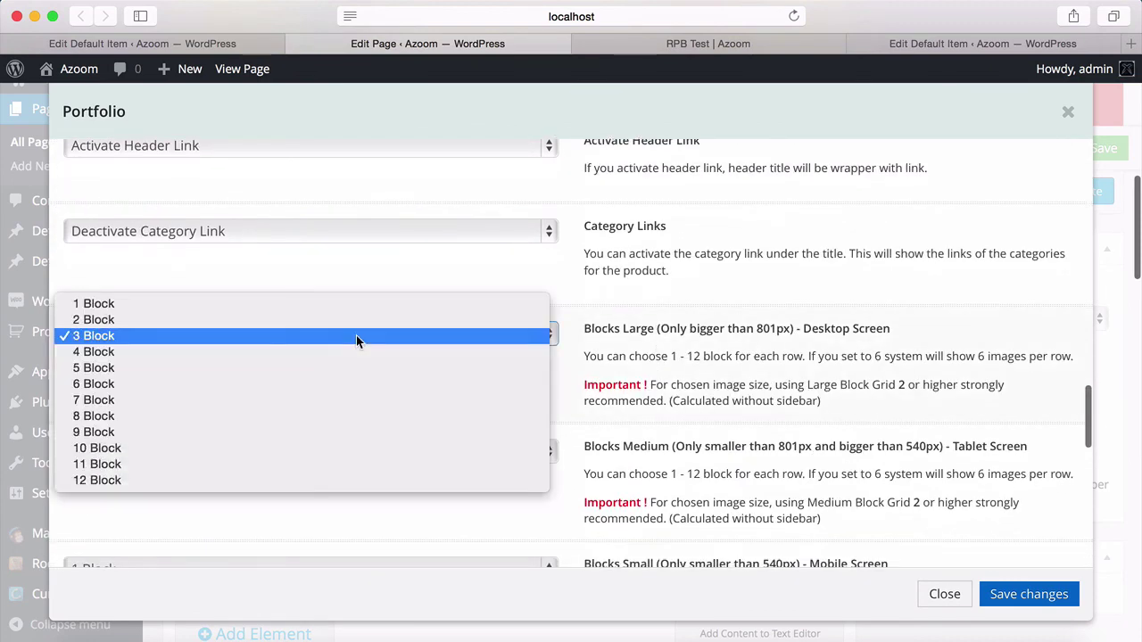
pyautogui.click(326, 354)
pyautogui.scroll(-1, 778, 399)
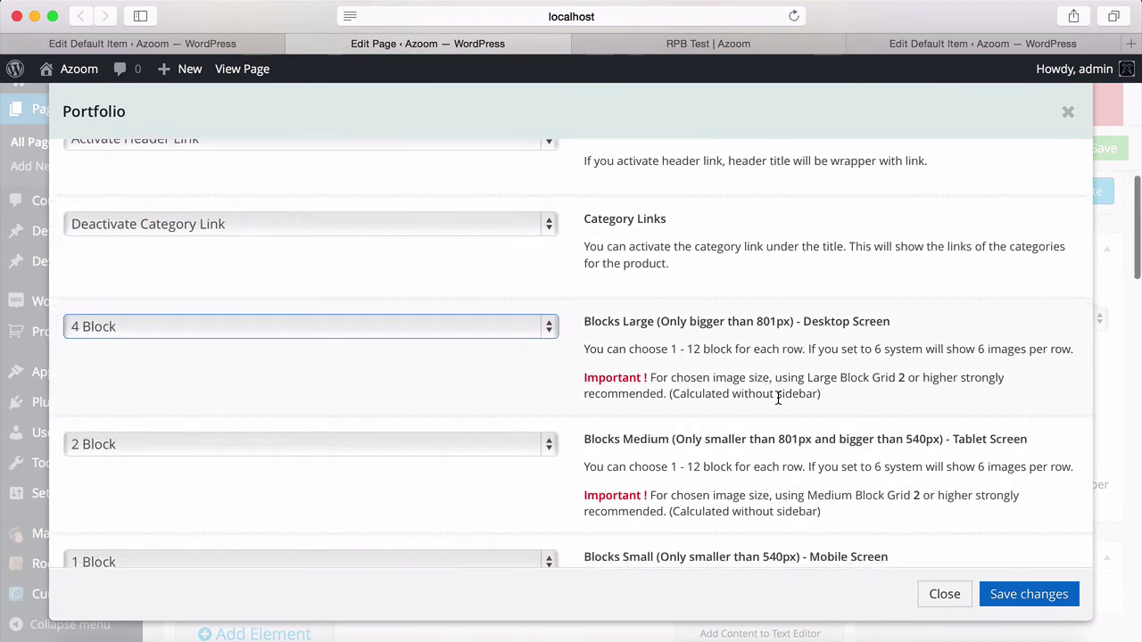
pyautogui.scroll(-9, 778, 398)
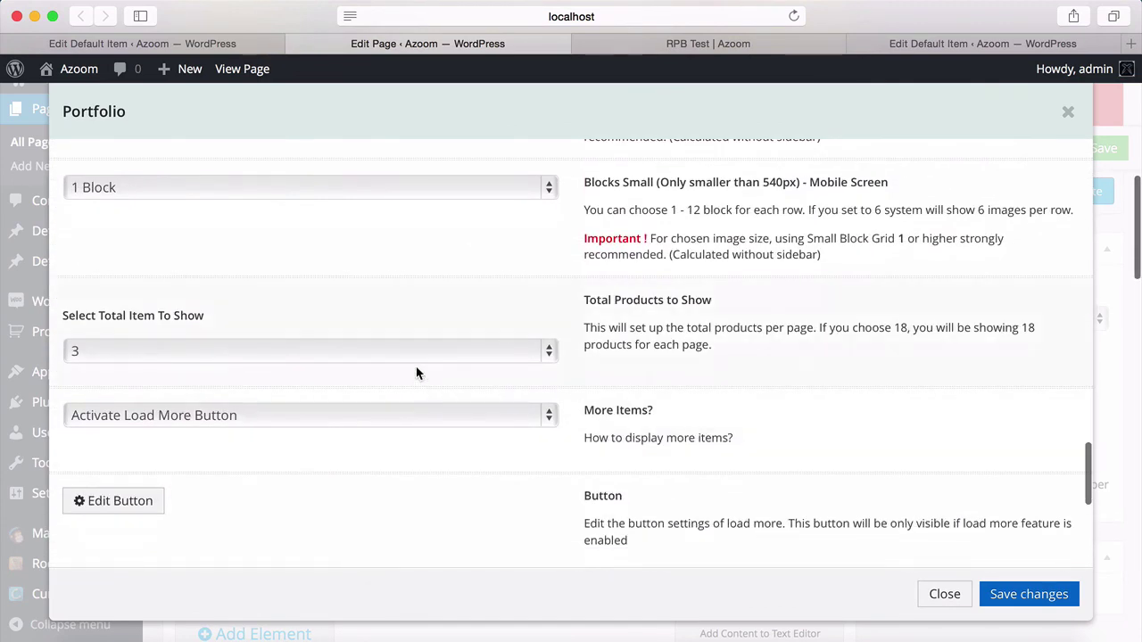
pyautogui.click(416, 351)
pyautogui.click(370, 365)
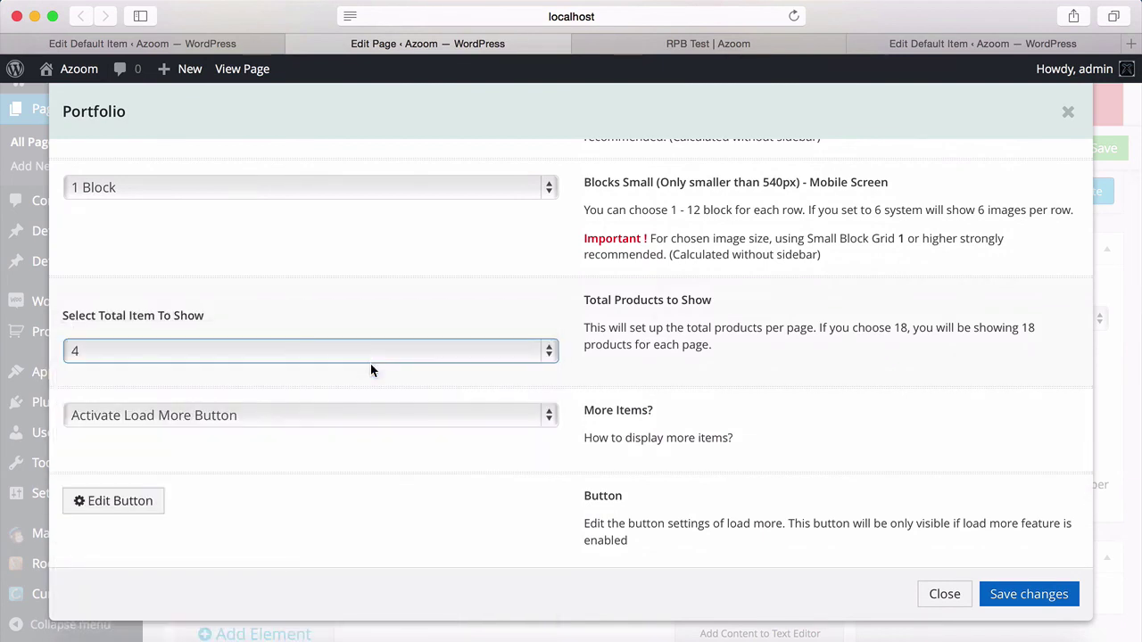
# - Set the portfolio's More Items option to No More Items and save the changes
pyautogui.click(377, 413)
pyautogui.click(336, 394)
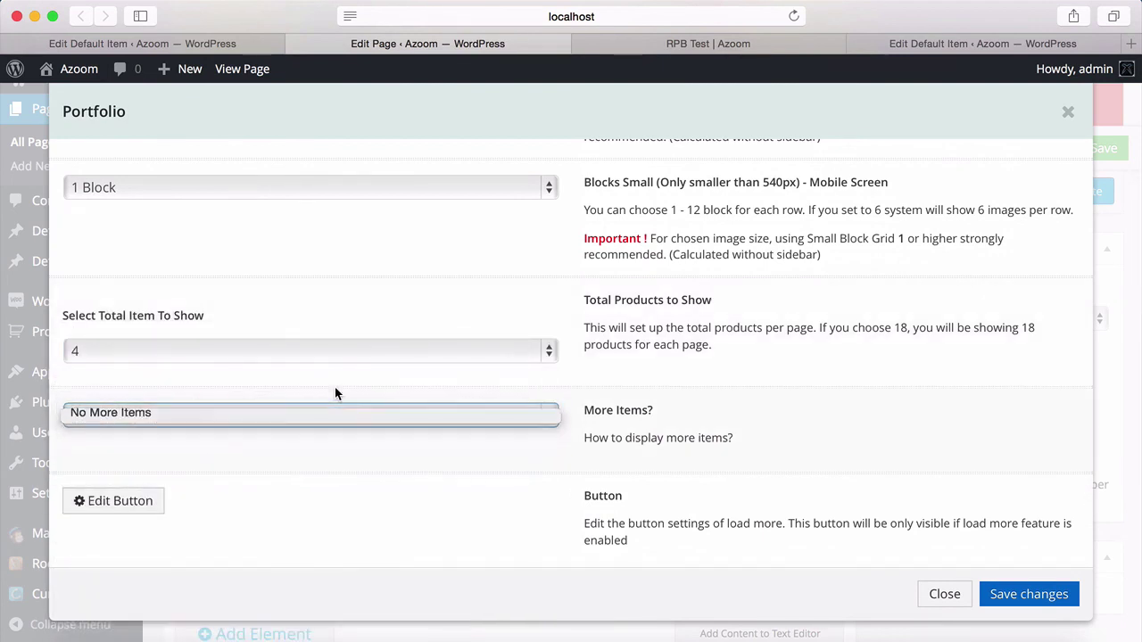
pyautogui.click(1015, 593)
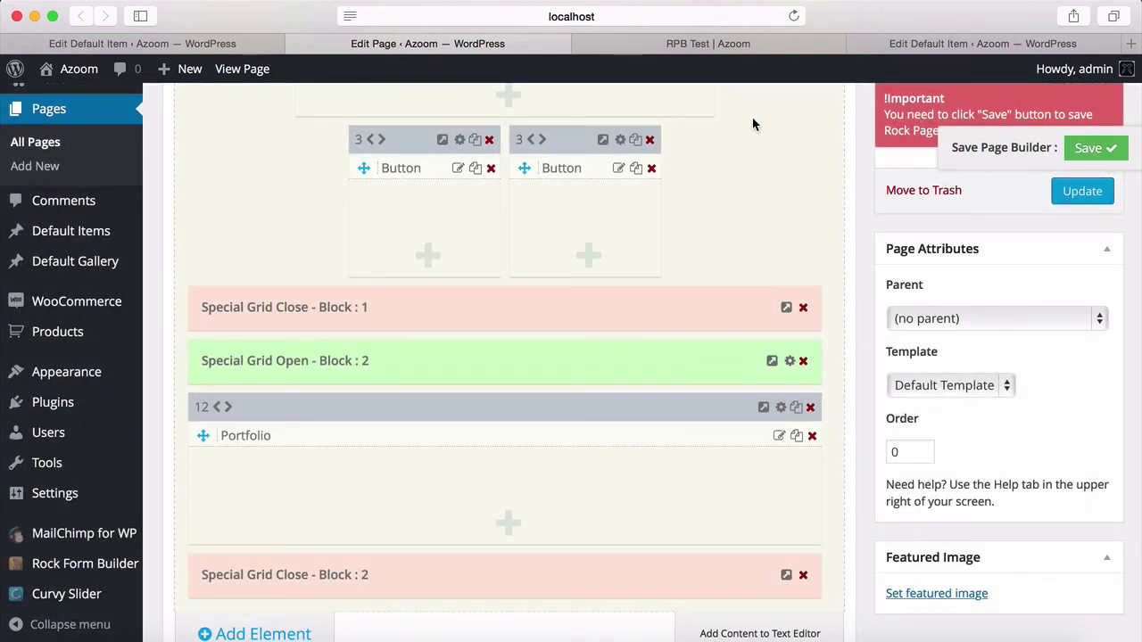
# - Check the portfolio's wall and masonry layout on the live RPB Test page
pyautogui.click(721, 46)
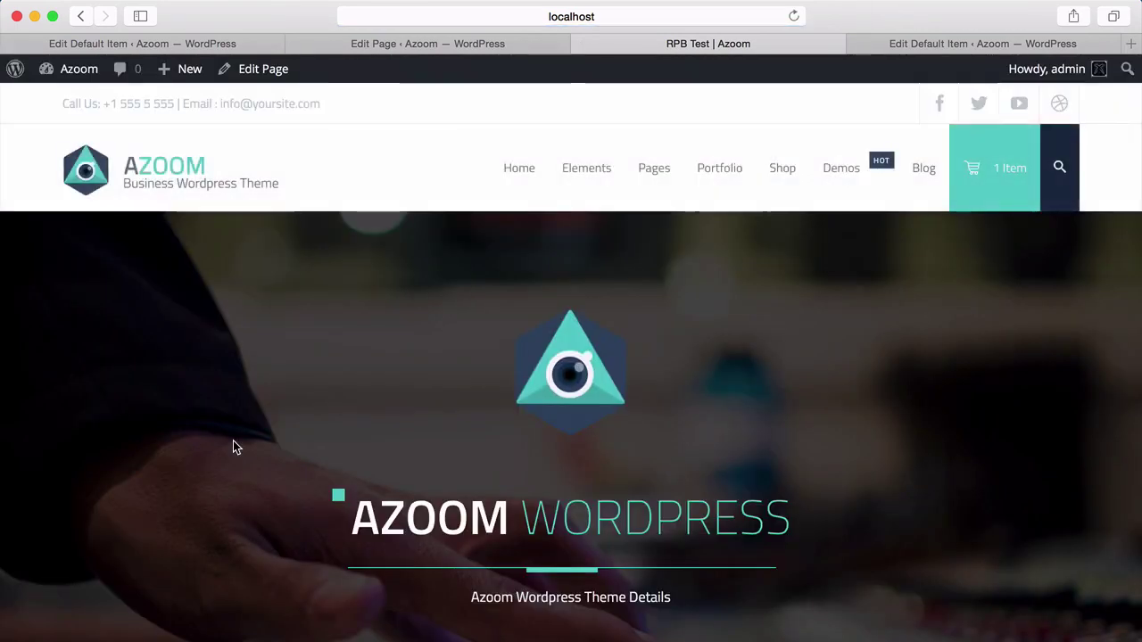
pyautogui.scroll(-5, 234, 442)
pyautogui.scroll(-6, 236, 447)
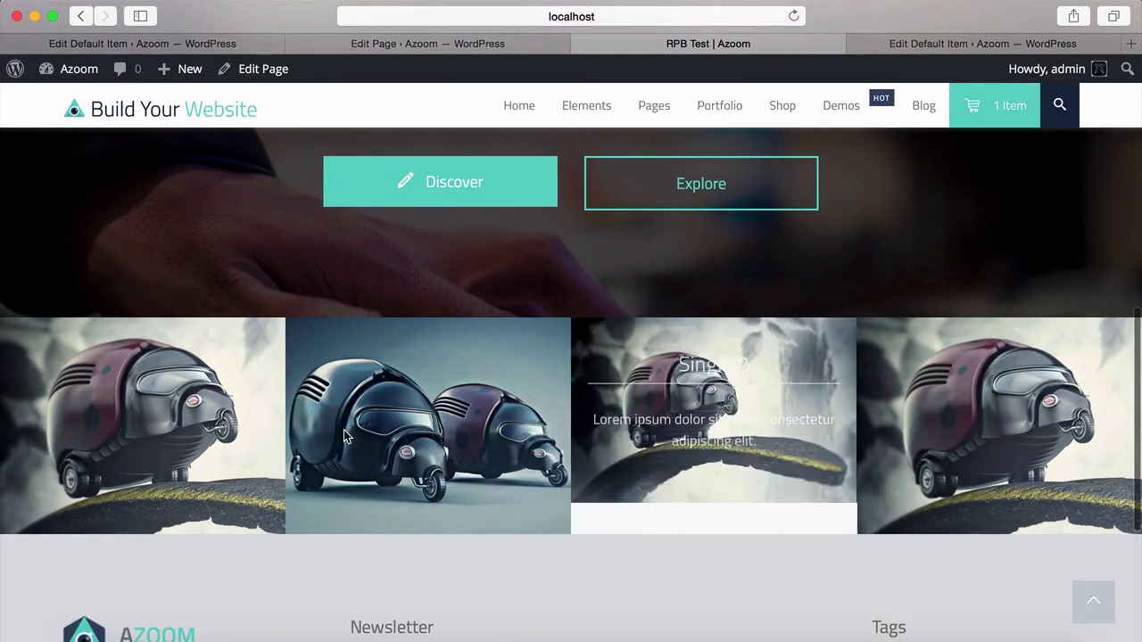
pyautogui.scroll(10, 156, 268)
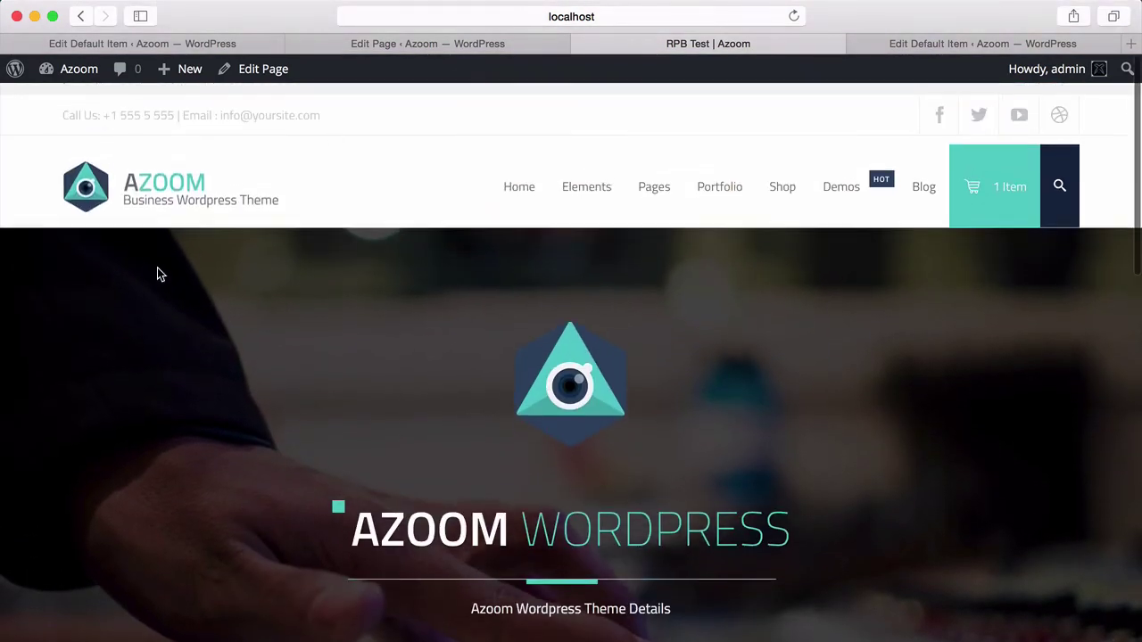
# - Return to the RPB Test page's editor and bring up the Page Builder's template controls
pyautogui.click(443, 46)
pyautogui.scroll(8, 265, 239)
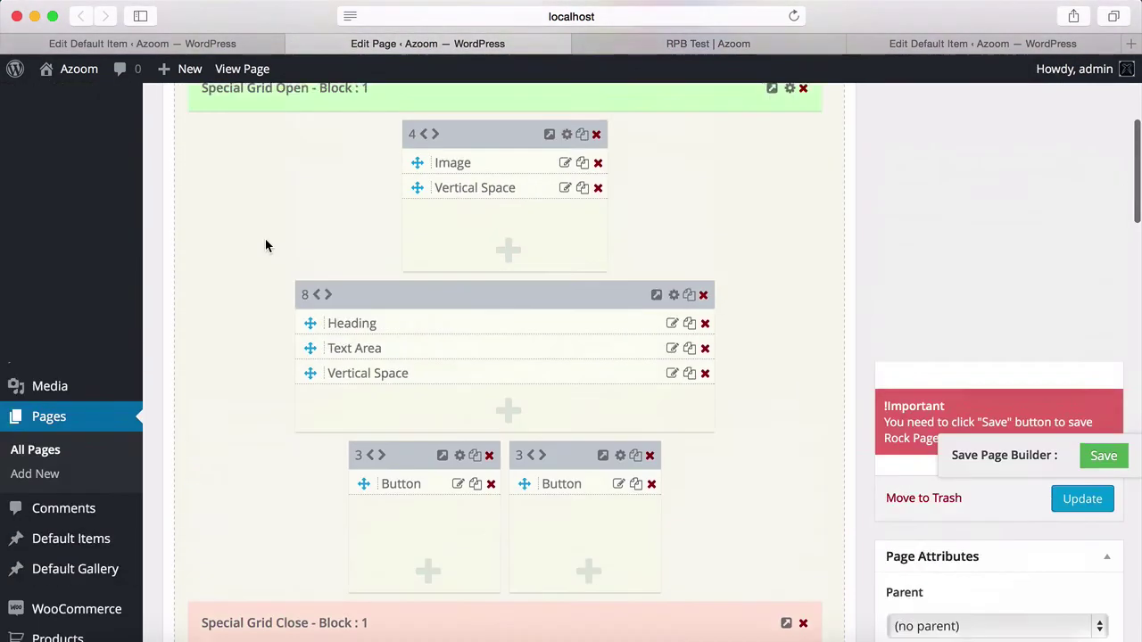
pyautogui.scroll(-1, 265, 239)
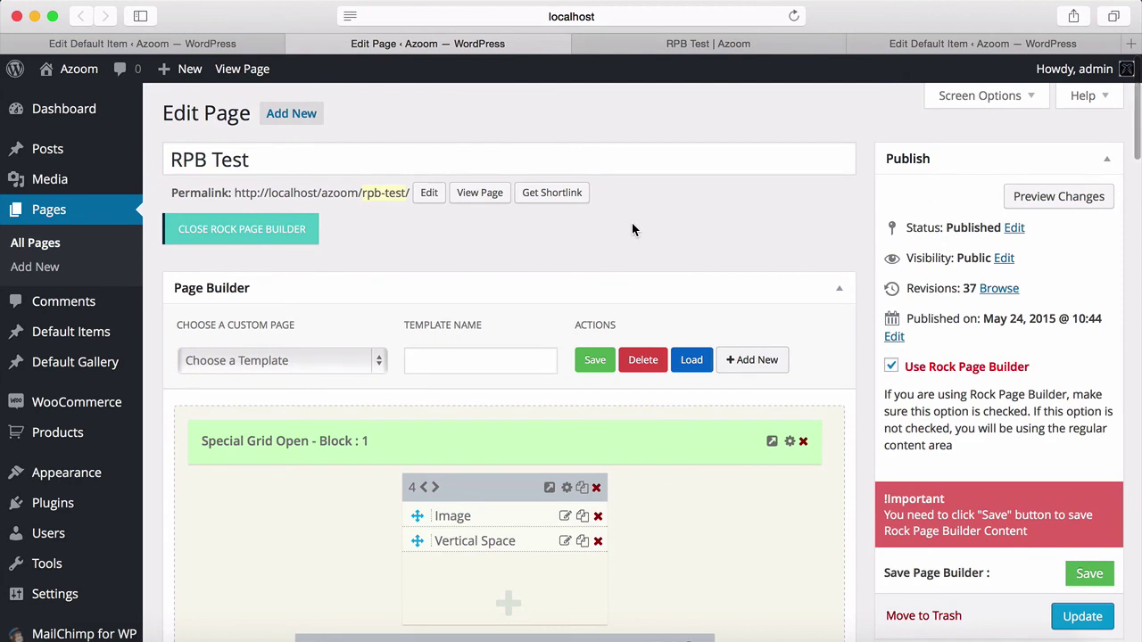